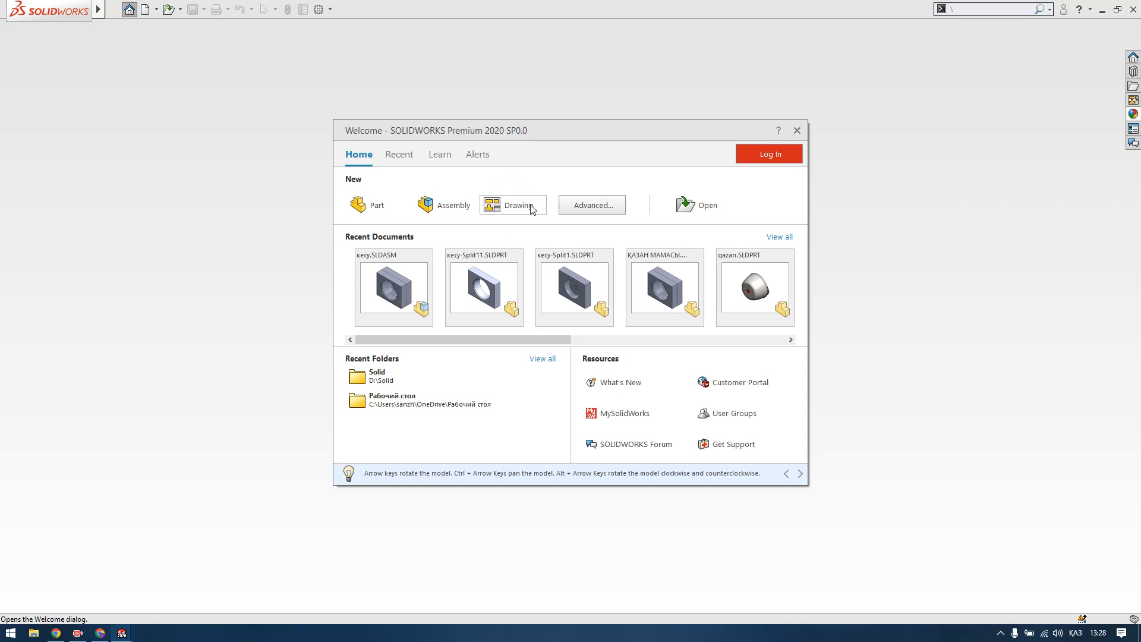
# Examine the saved files in the Solid folder, the recent documents and the learning resources without opening any of them.
pyautogui.click(700, 208)
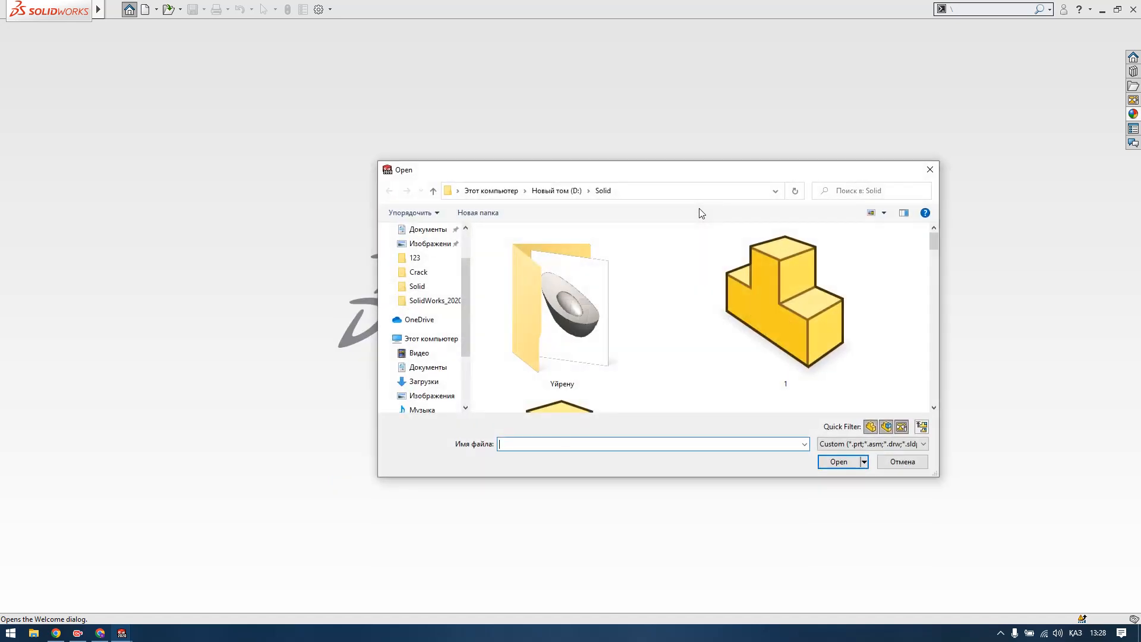
pyautogui.scroll(-10, 685, 332)
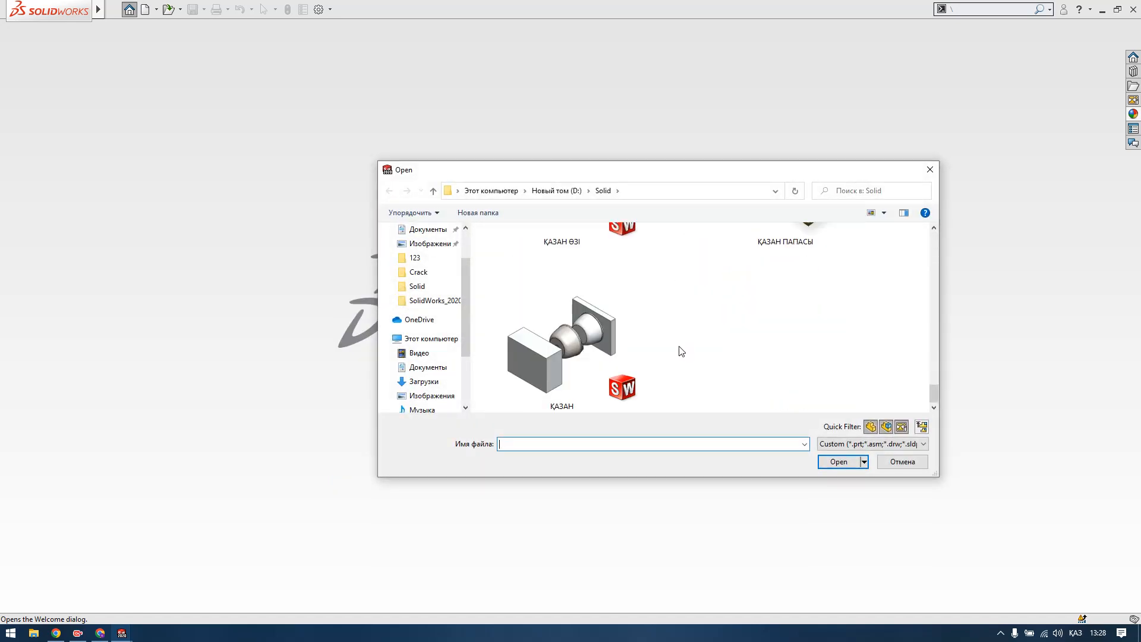
pyautogui.scroll(10, 681, 355)
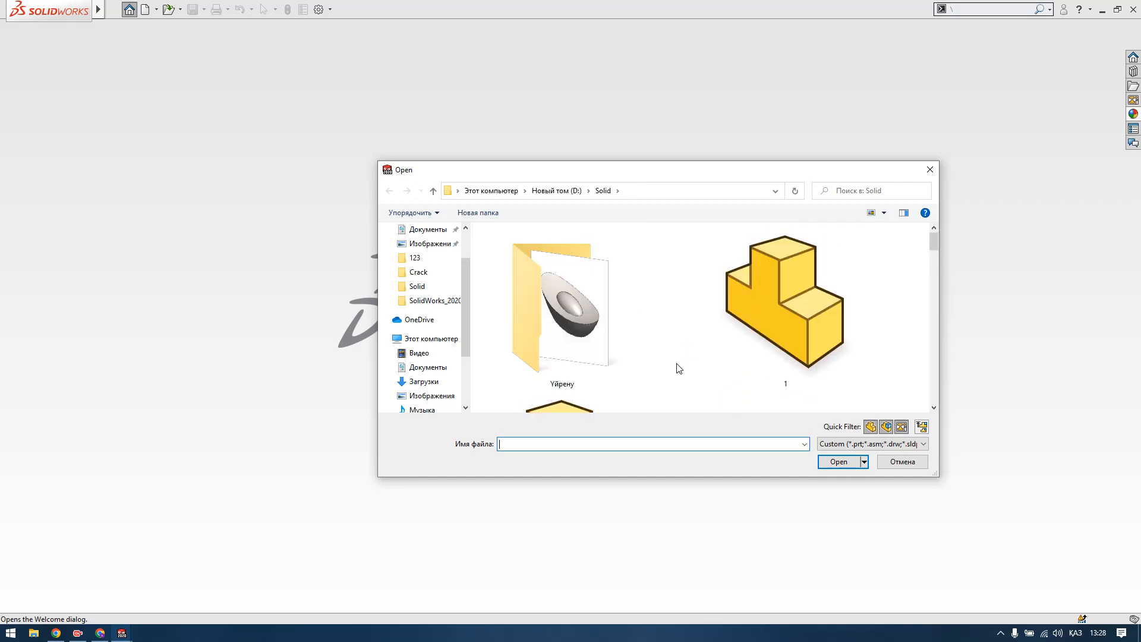
pyautogui.scroll(-3, 671, 331)
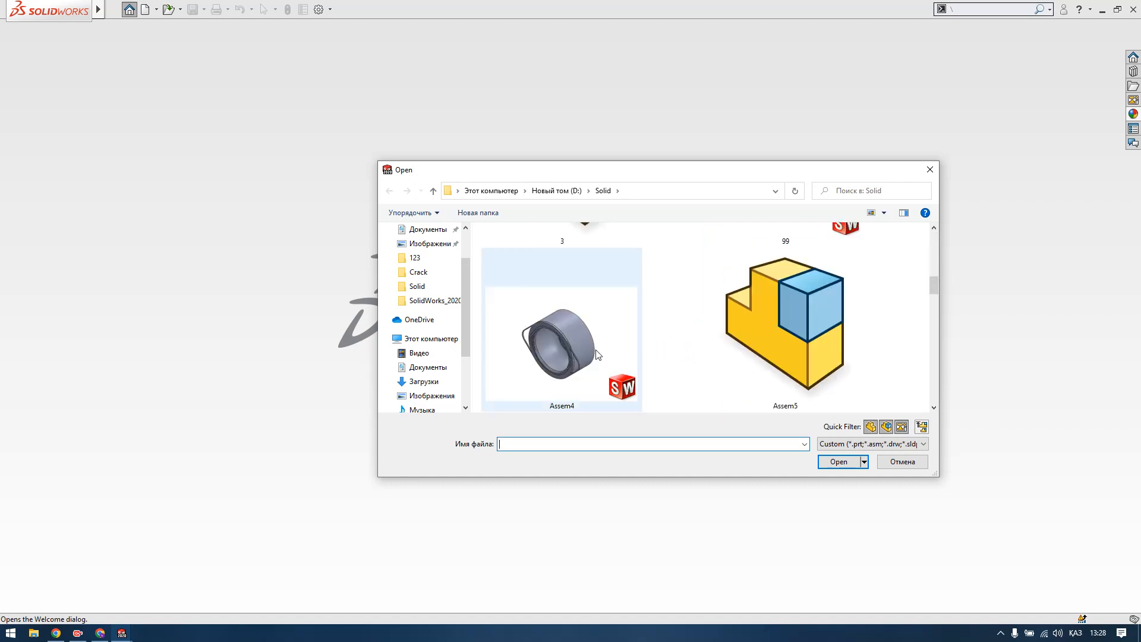
pyautogui.click(586, 349)
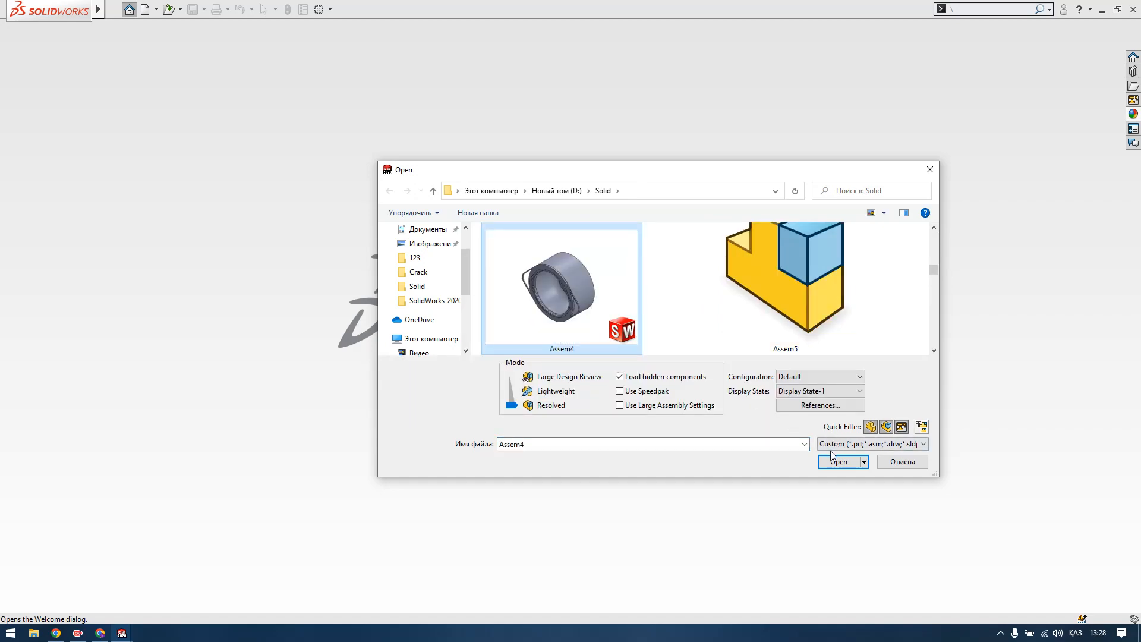
pyautogui.click(930, 169)
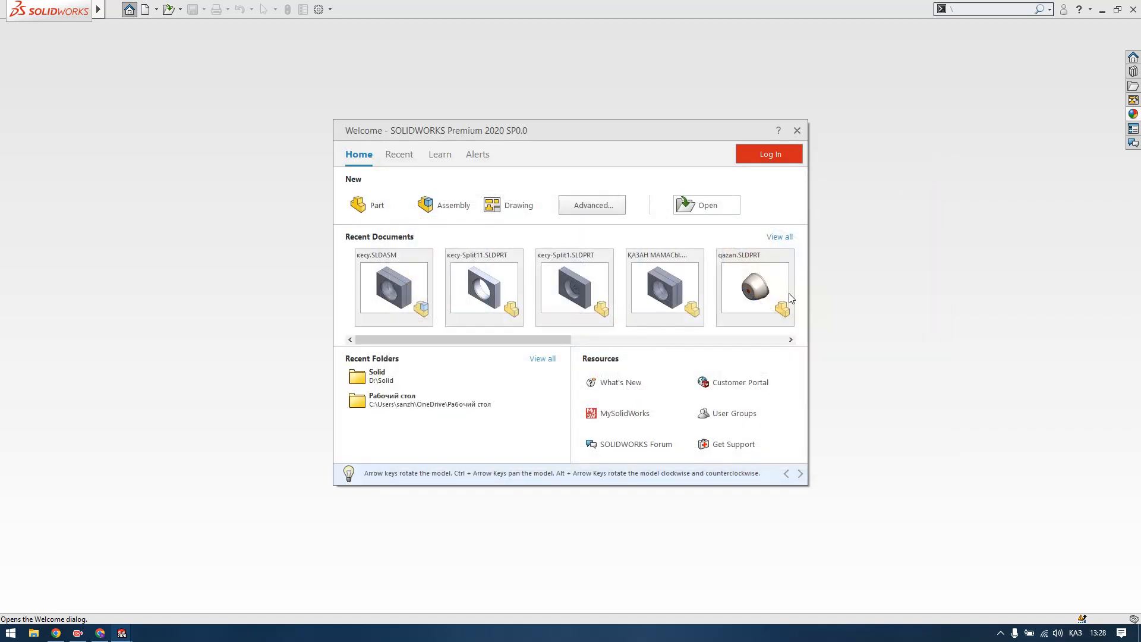
pyautogui.click(399, 155)
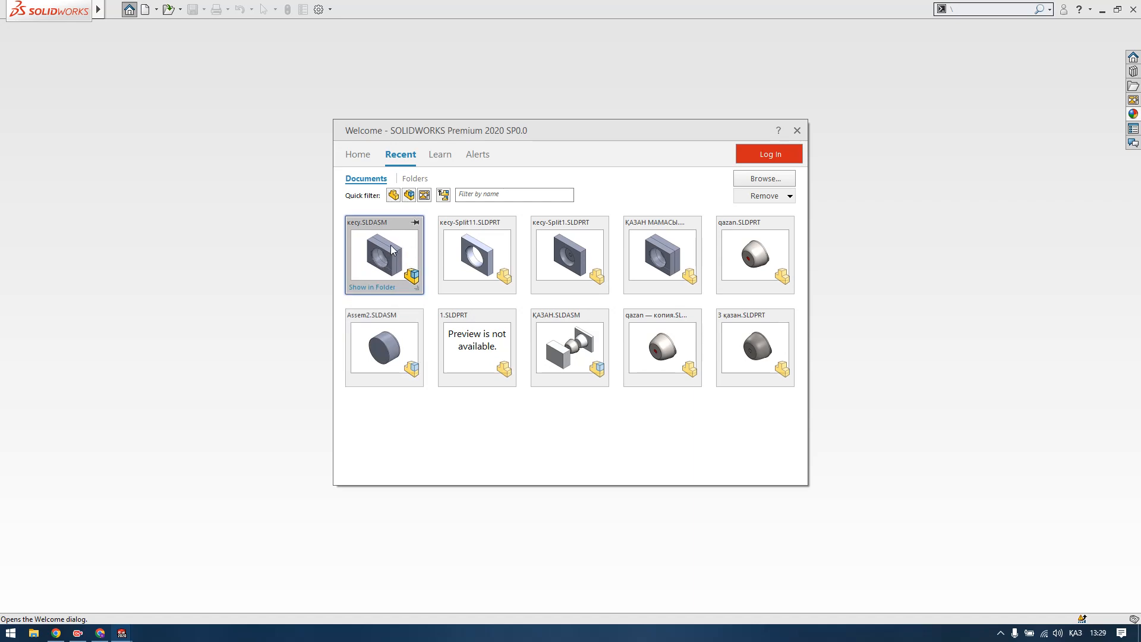
pyautogui.click(438, 155)
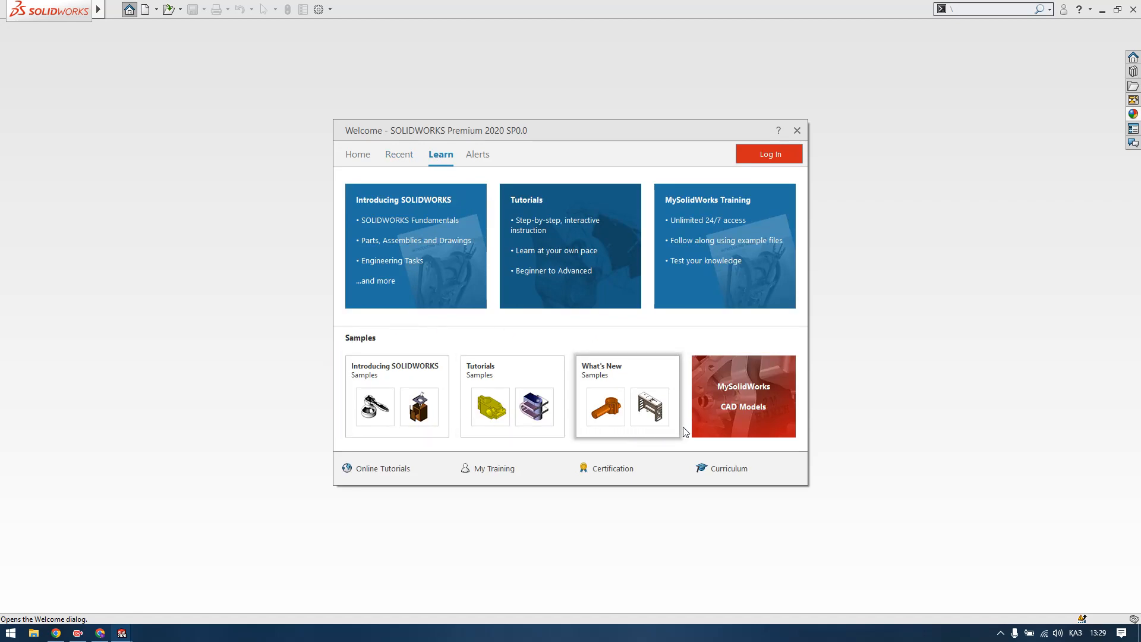
pyautogui.click(358, 156)
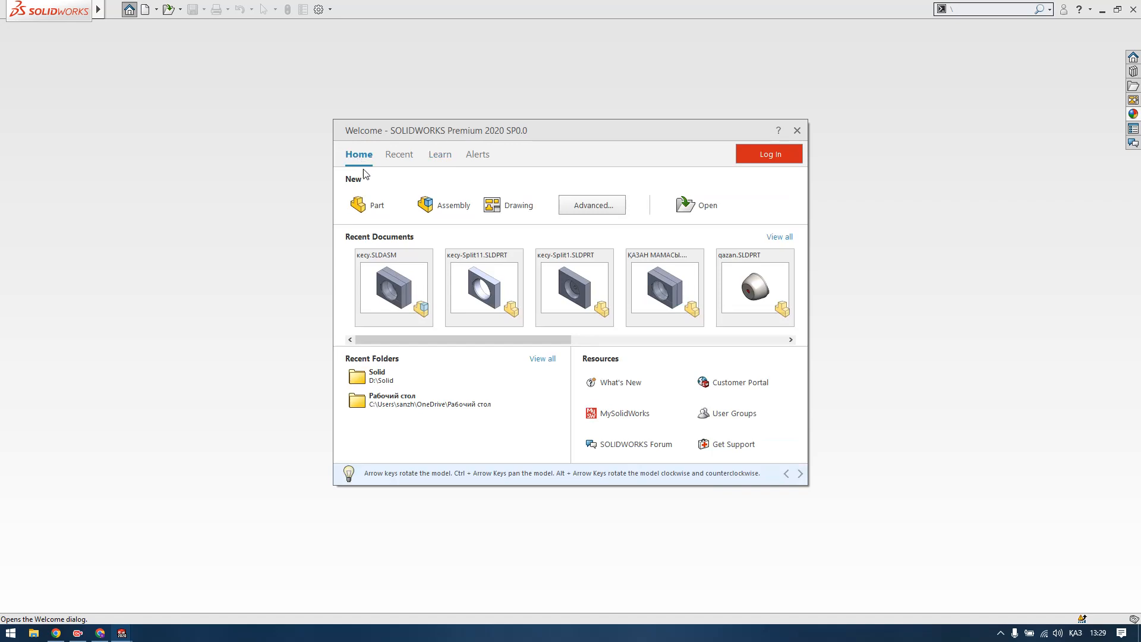
# Create a new part document and apply the Plain White scene to its background.
pyautogui.click(365, 205)
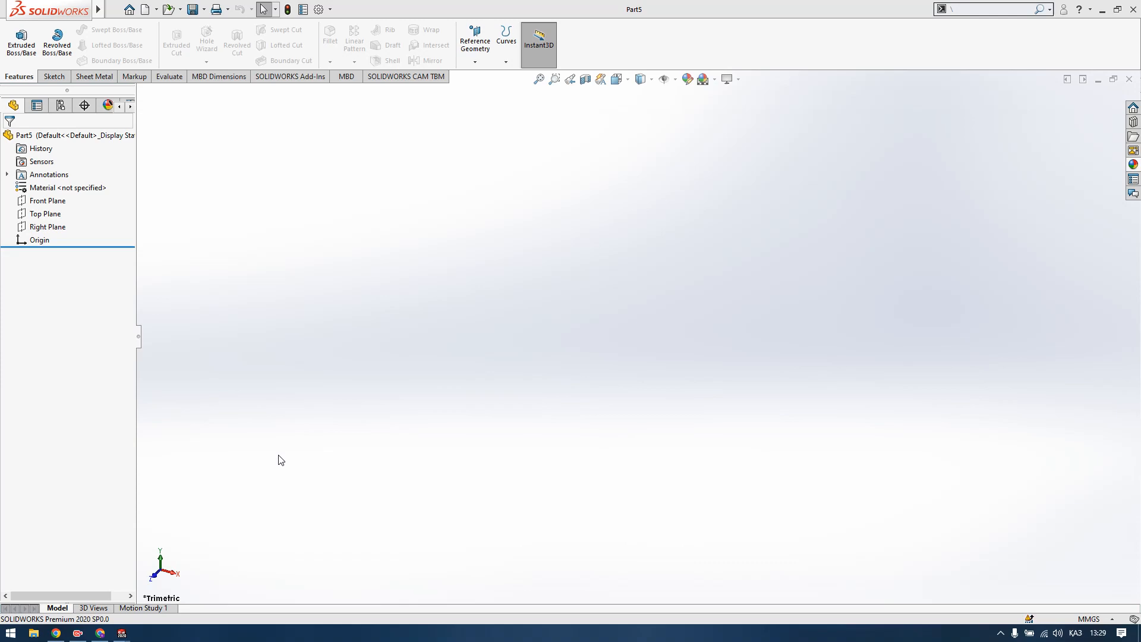
pyautogui.click(715, 80)
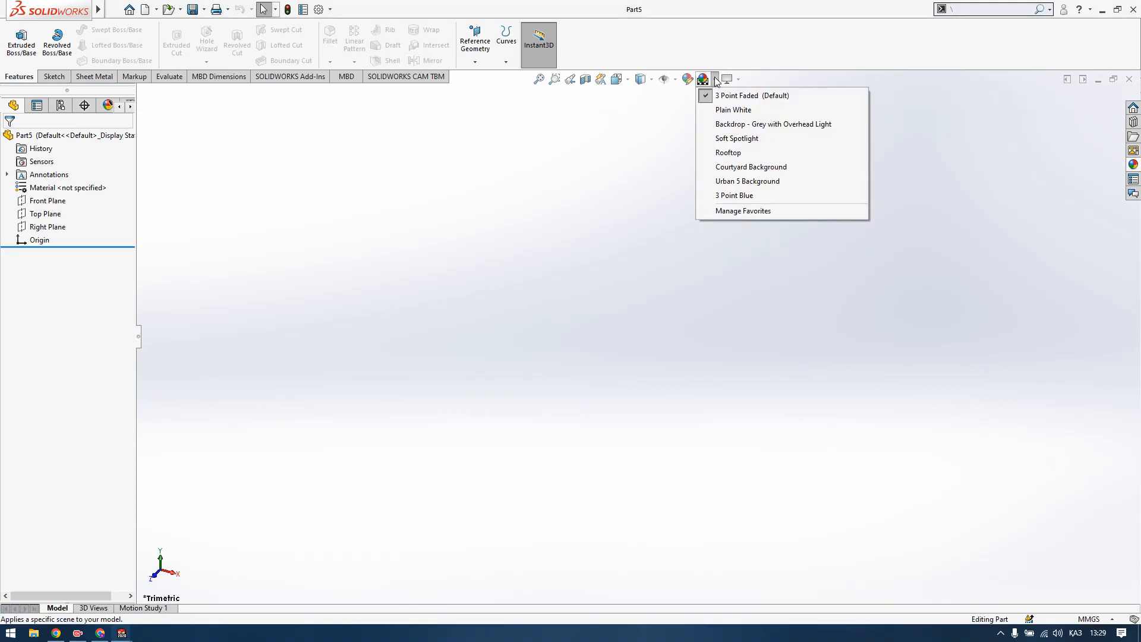
pyautogui.click(722, 110)
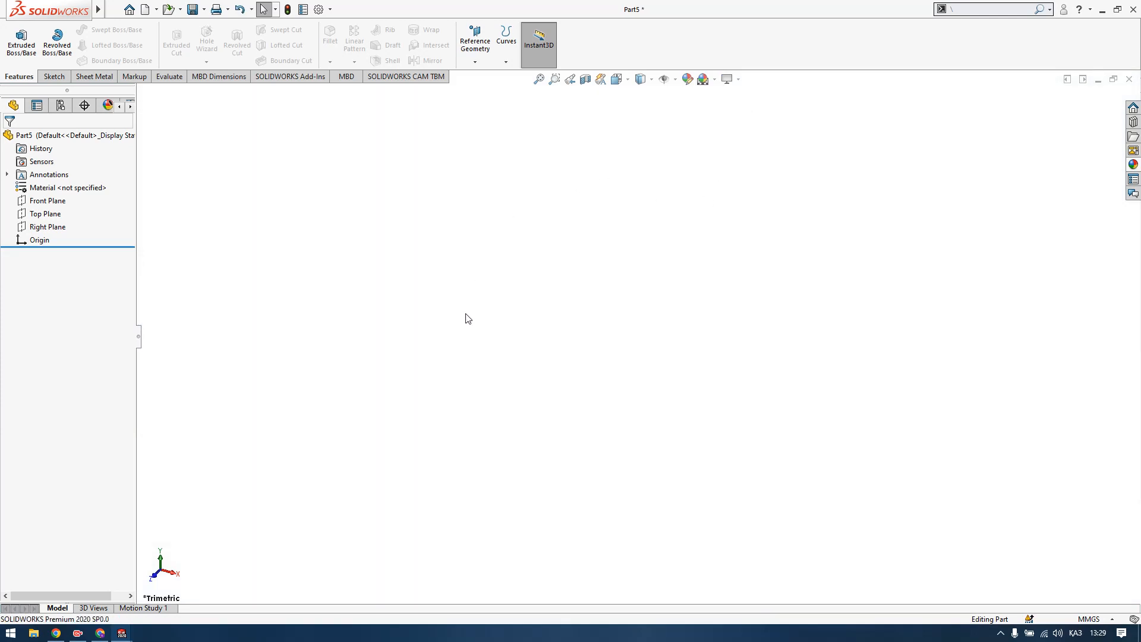
# Try the Rooftop scene as the part's background and switch back to Plain White.
pyautogui.click(715, 79)
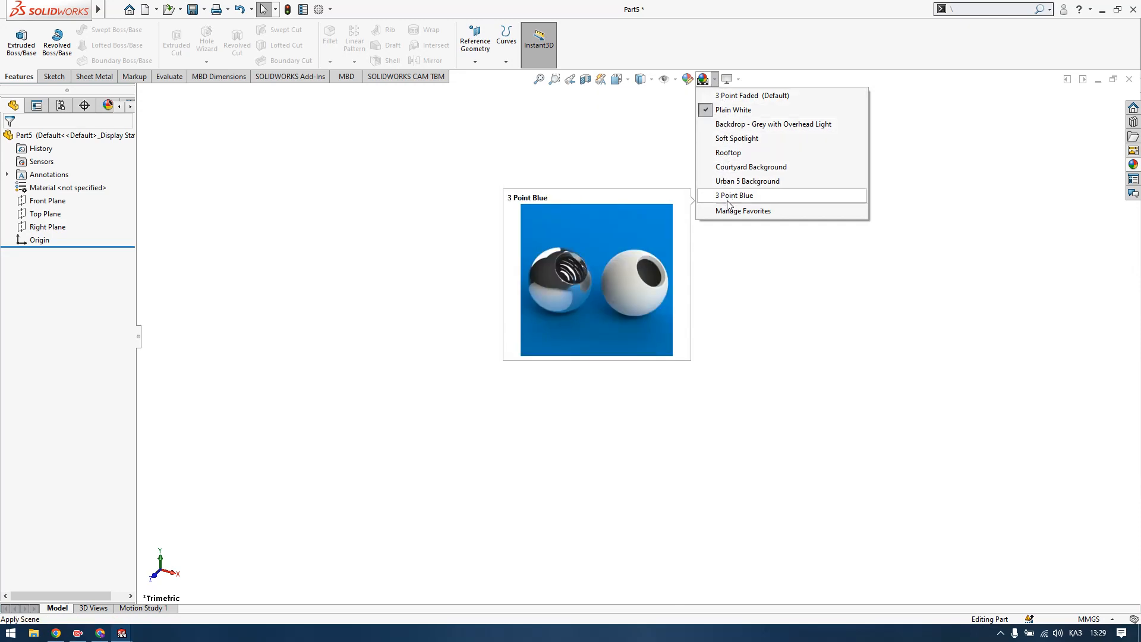
pyautogui.click(730, 153)
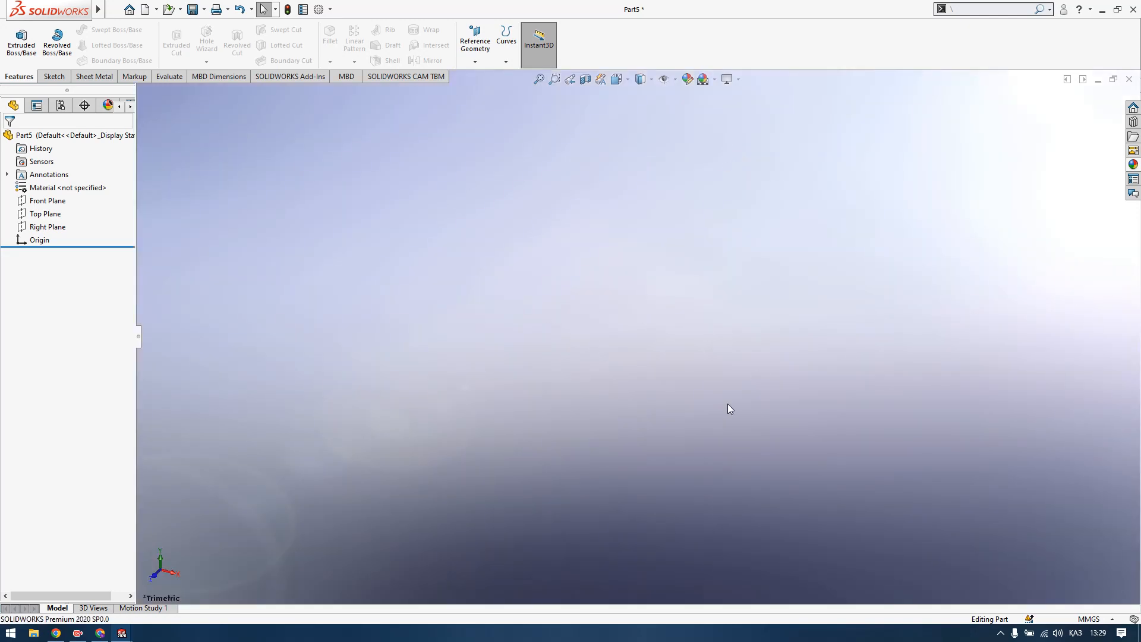
pyautogui.click(715, 80)
pyautogui.click(722, 118)
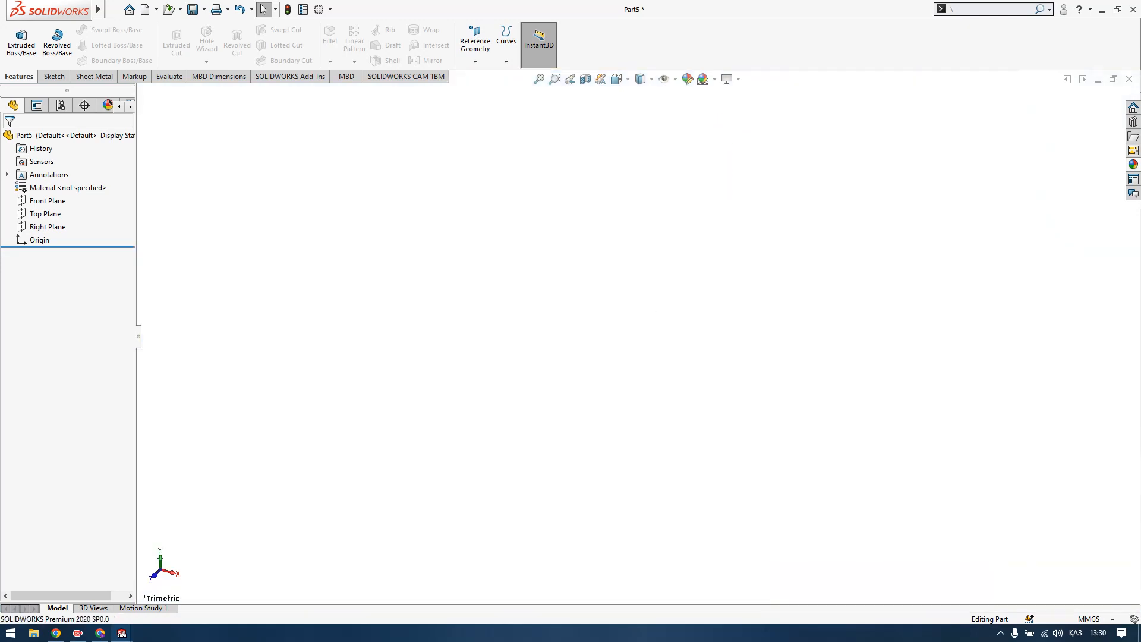
# Review the scenes available as background favorites, leaving the favorites list as it is.
pyautogui.click(714, 80)
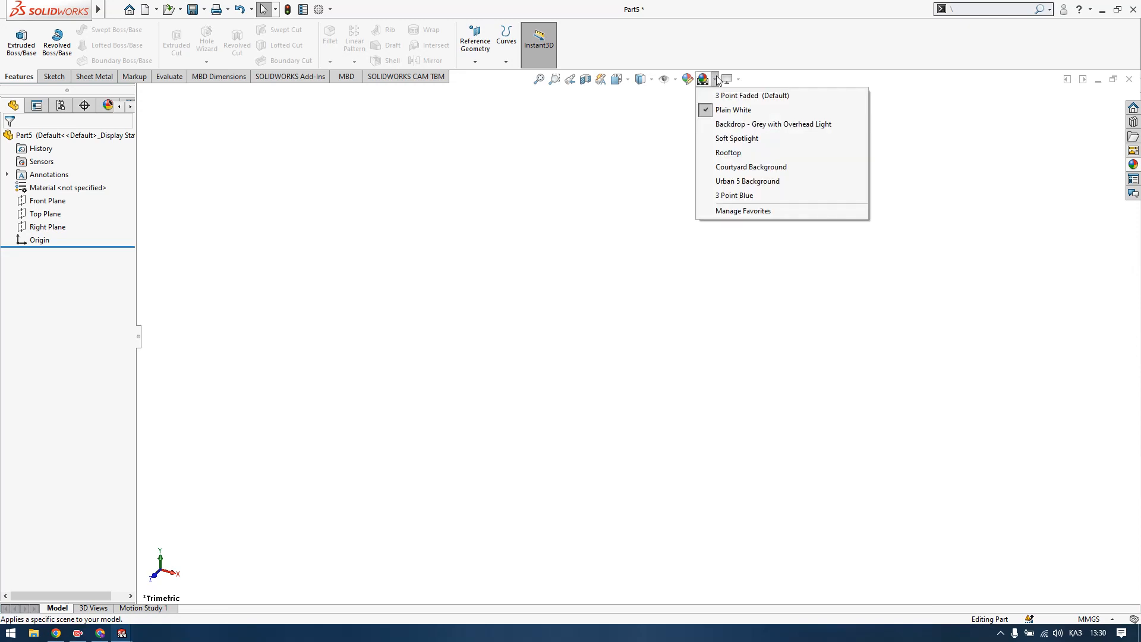
pyautogui.click(747, 212)
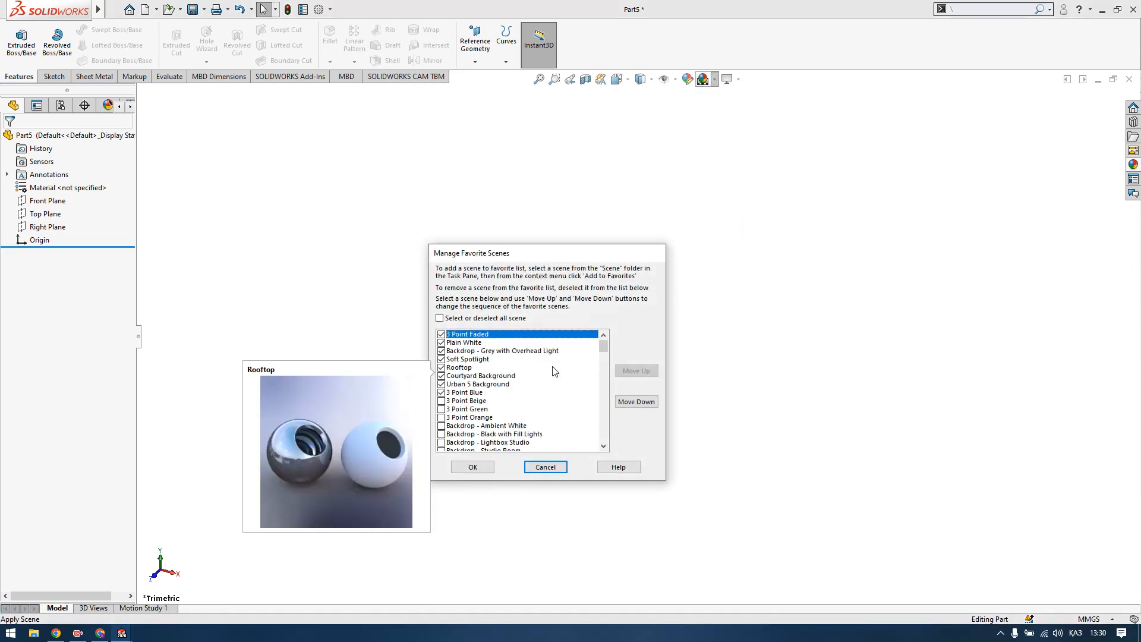
pyautogui.moveTo(604, 342)
pyautogui.mouseDown()
pyautogui.moveTo(603, 437)
pyautogui.moveTo(605, 331)
pyautogui.mouseUp()
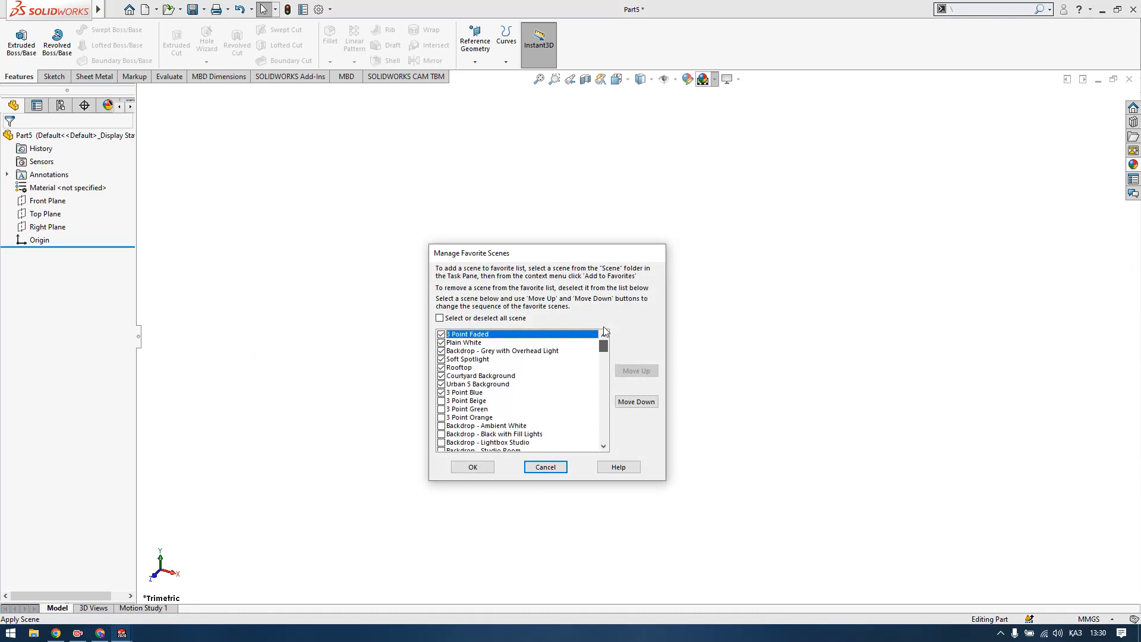
pyautogui.click(545, 467)
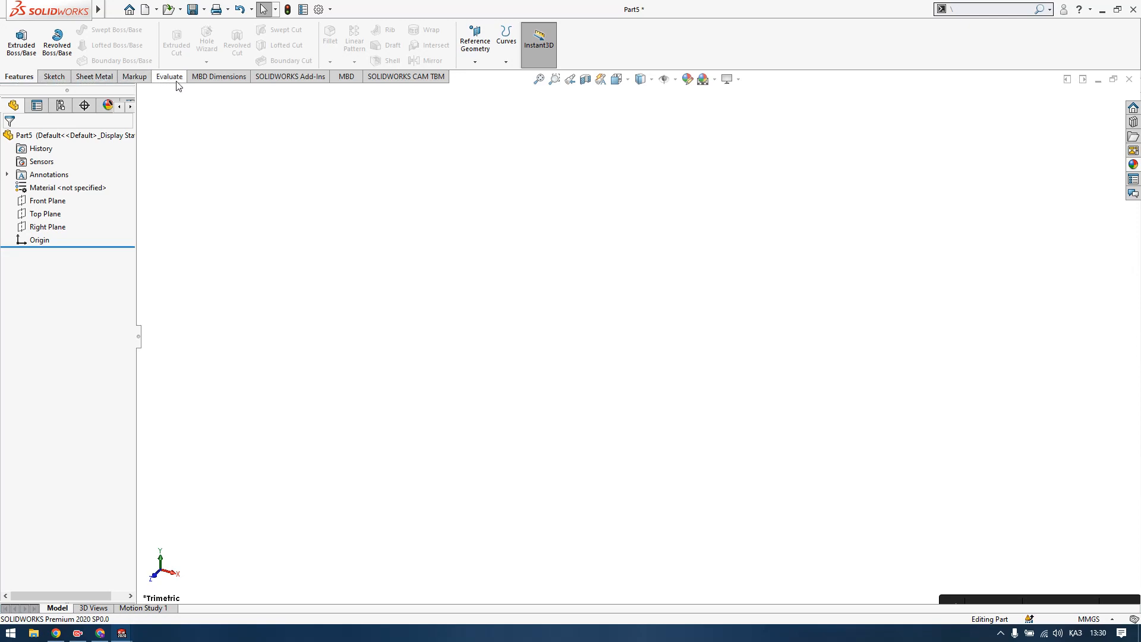
# Hide the Sheet Metal tab from the CommandManager.
pyautogui.rightClick(419, 82)
pyautogui.moveTo(451, 115)
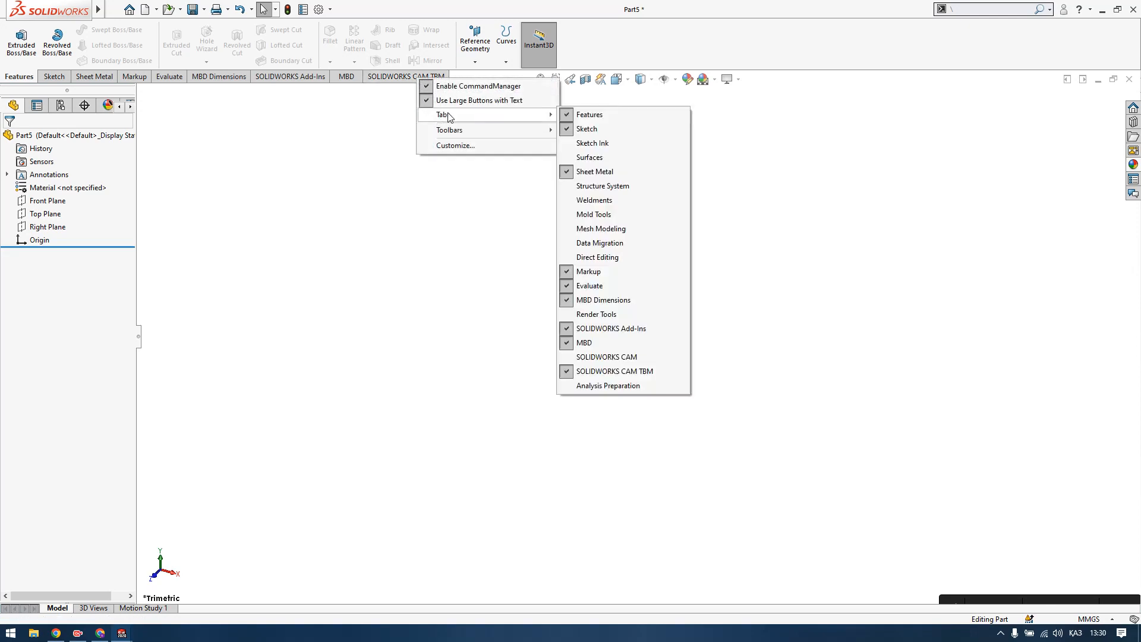
pyautogui.click(584, 173)
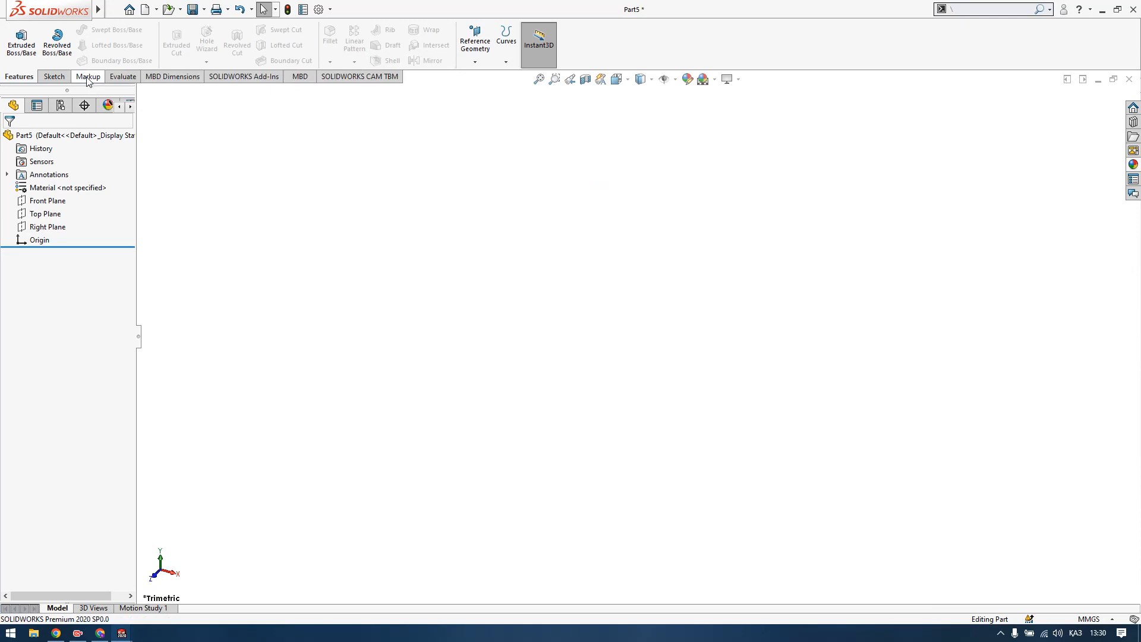
# Restore the Sheet Metal tab in the CommandManager and display its tools.
pyautogui.rightClick(87, 81)
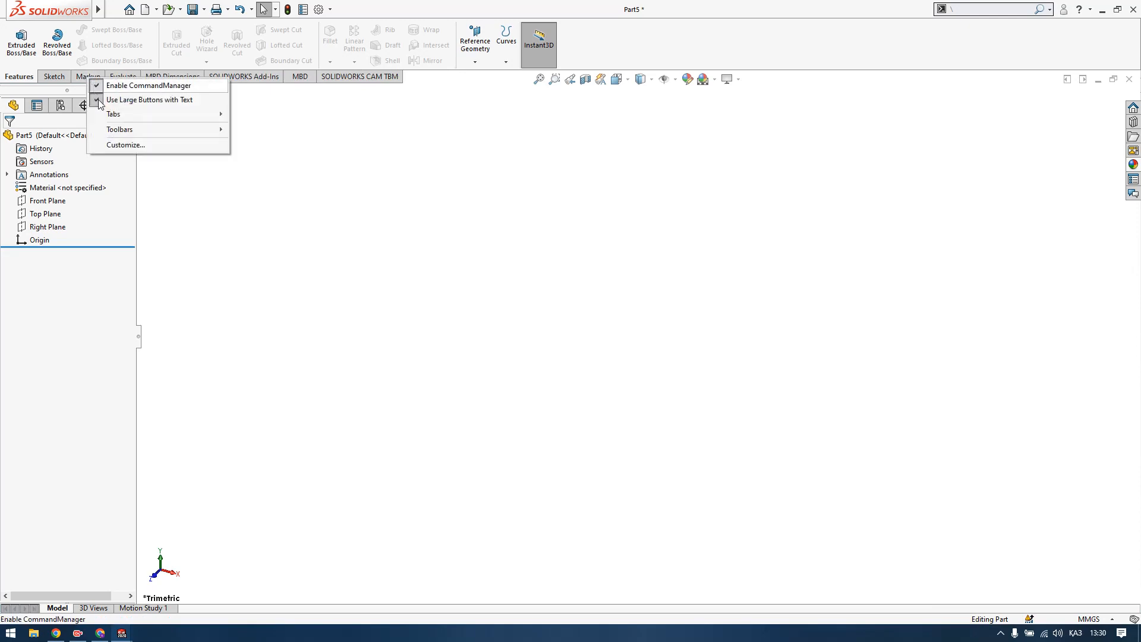
pyautogui.moveTo(104, 119)
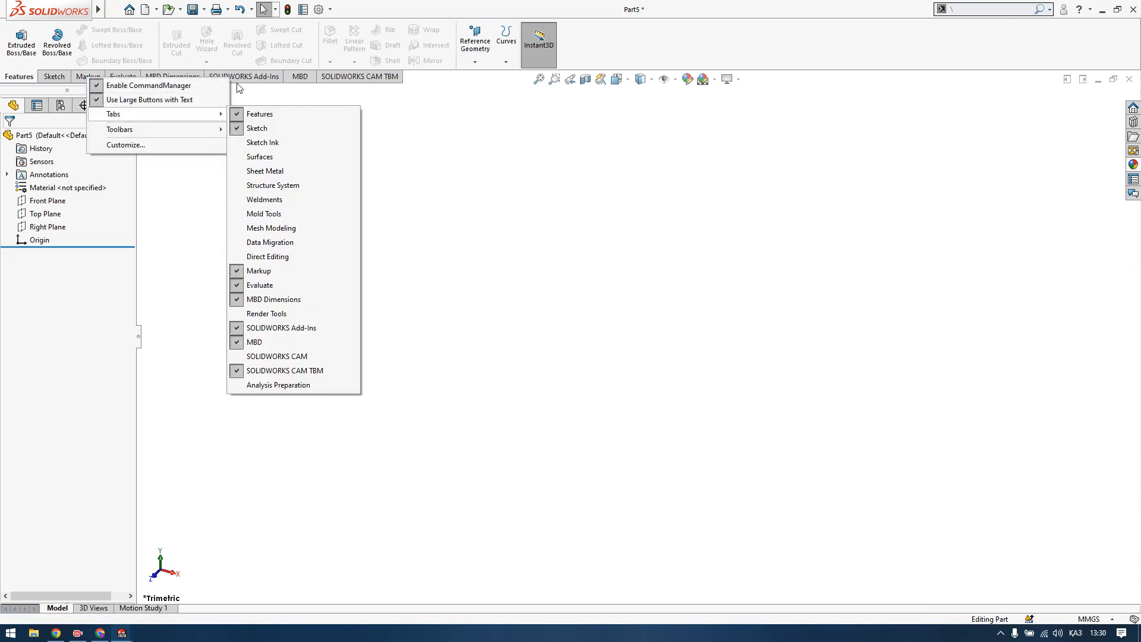
pyautogui.click(274, 79)
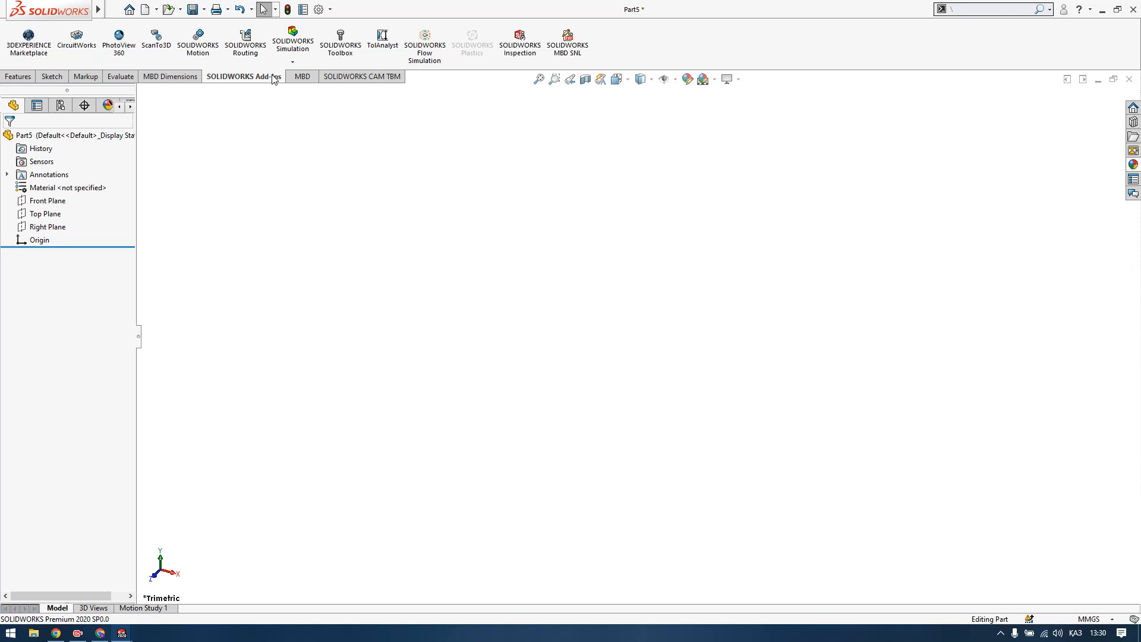
pyautogui.rightClick(274, 79)
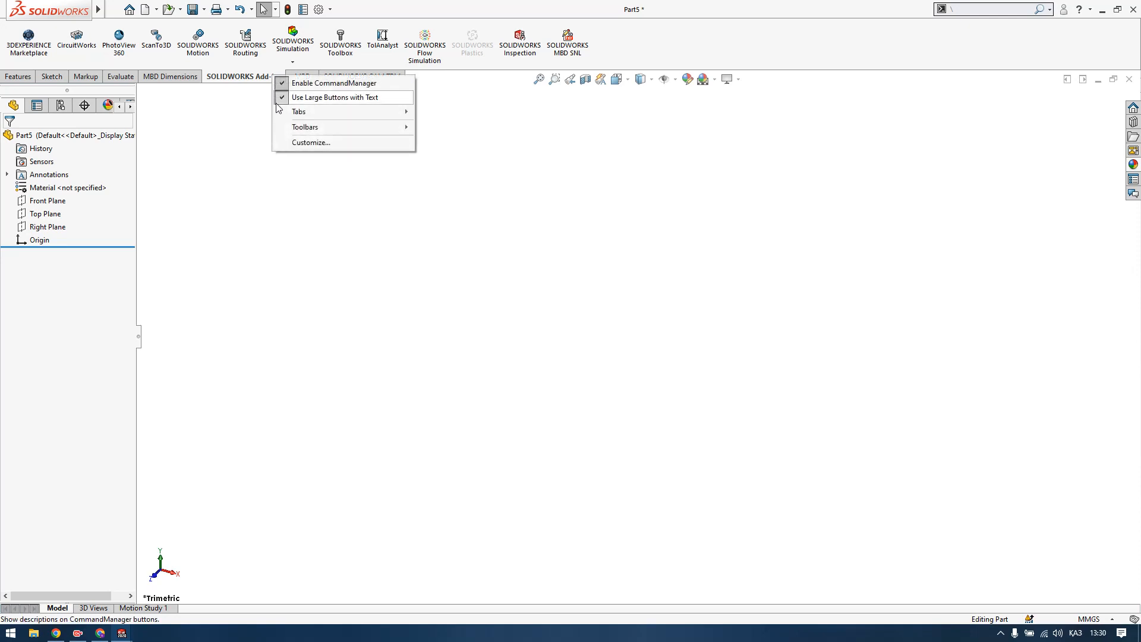
pyautogui.moveTo(303, 118)
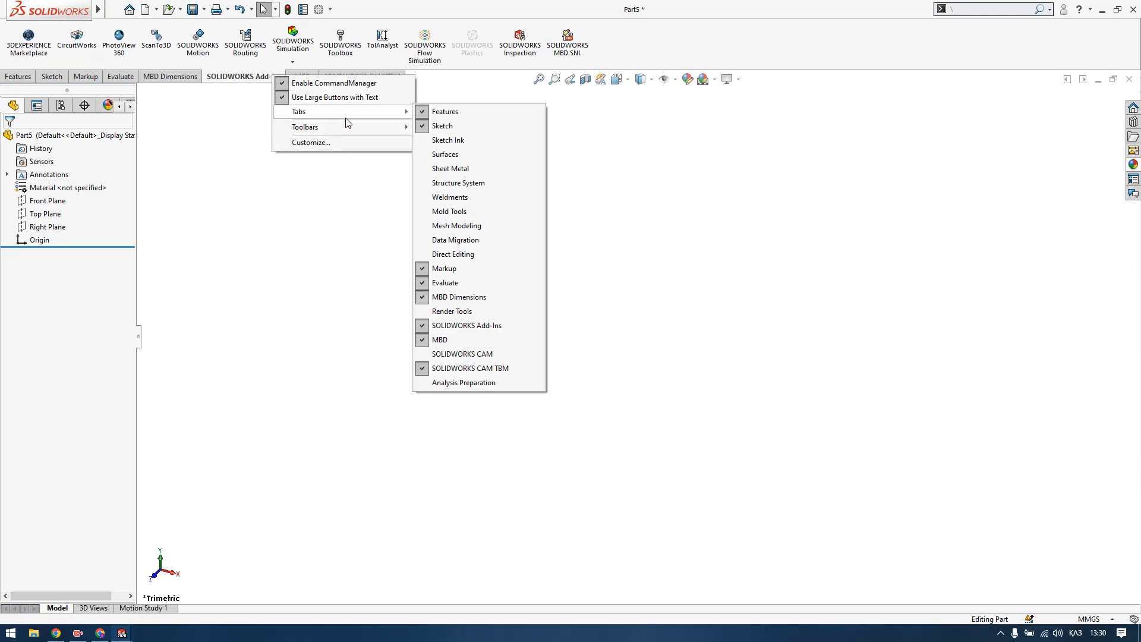
pyautogui.click(474, 173)
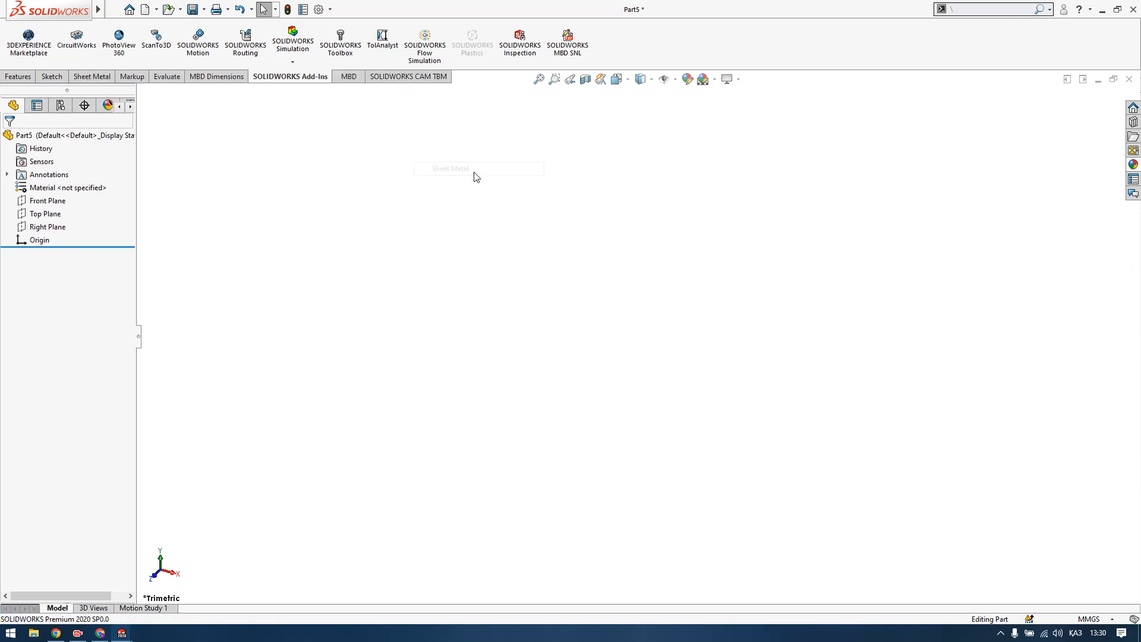
pyautogui.click(92, 77)
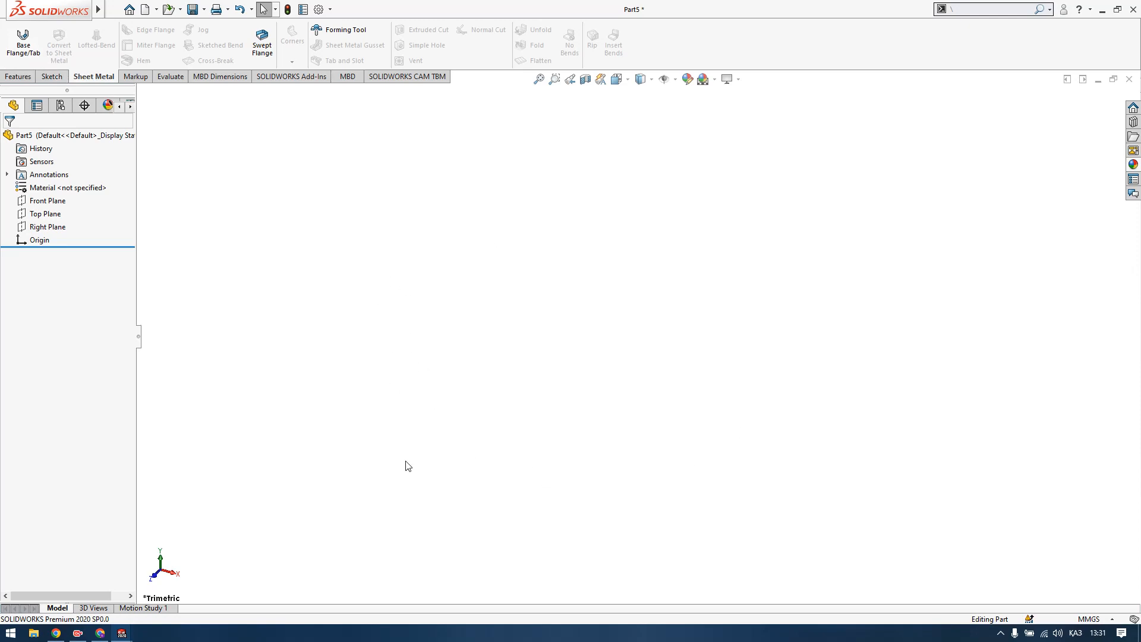
# Add the Mold Tools tab to the CommandManager, display its tools and return to the Features tools.
pyautogui.rightClick(110, 79)
pyautogui.moveTo(142, 117)
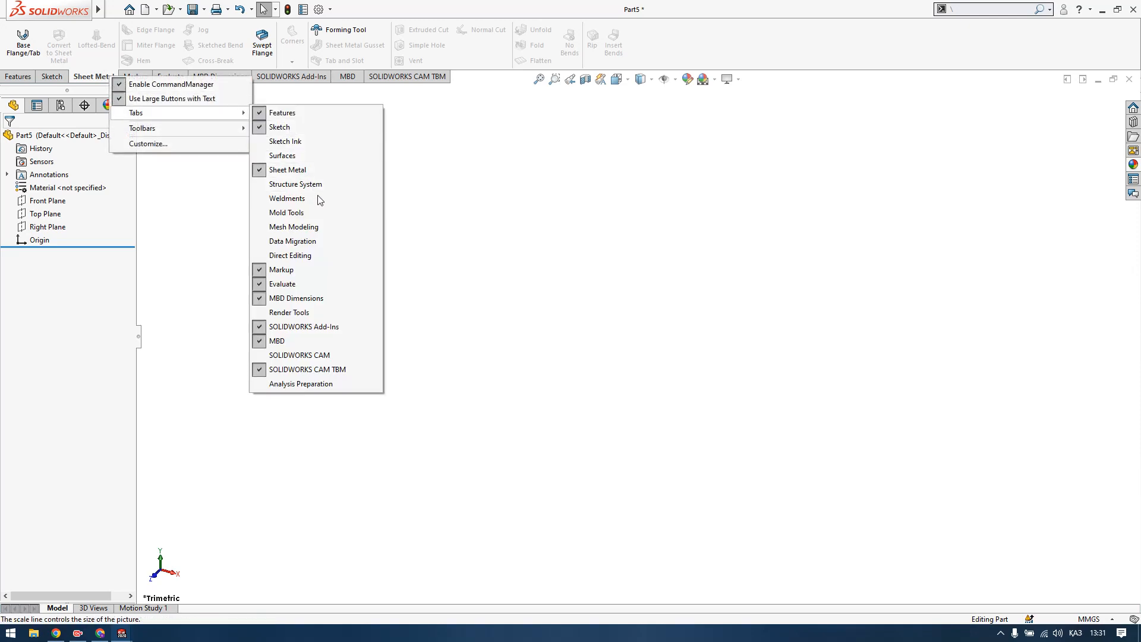
pyautogui.click(325, 217)
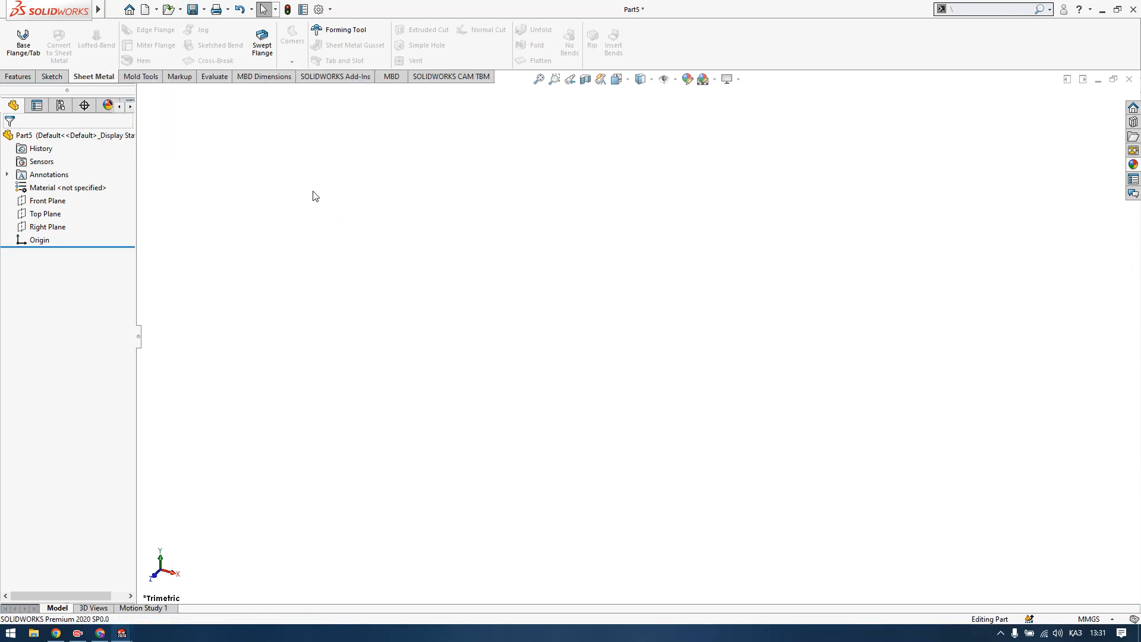
pyautogui.click(141, 77)
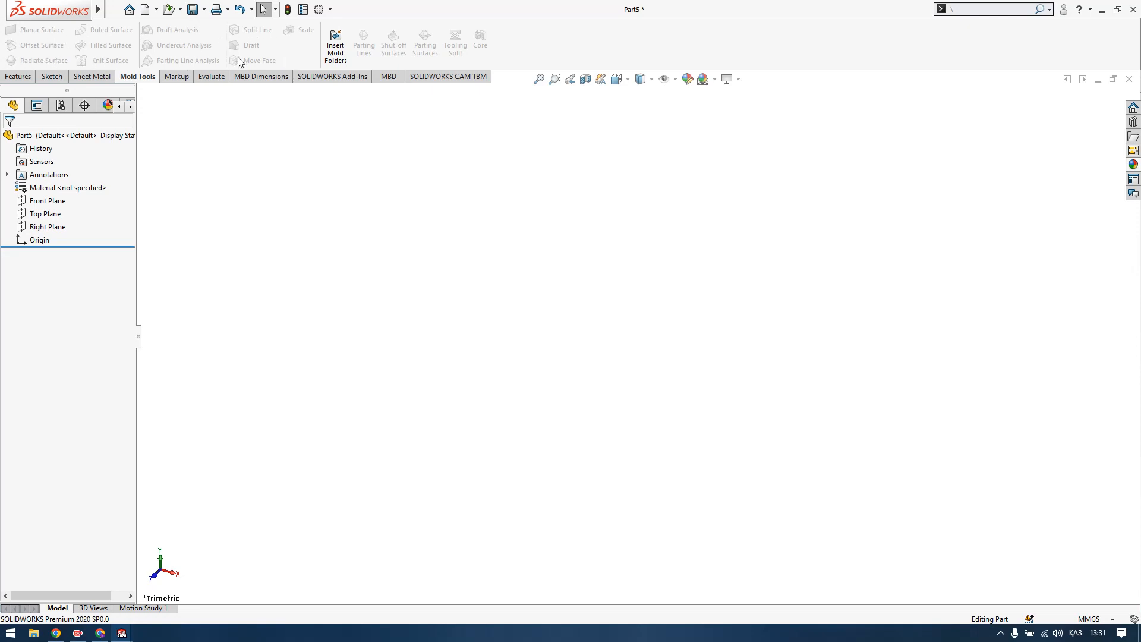
pyautogui.click(19, 77)
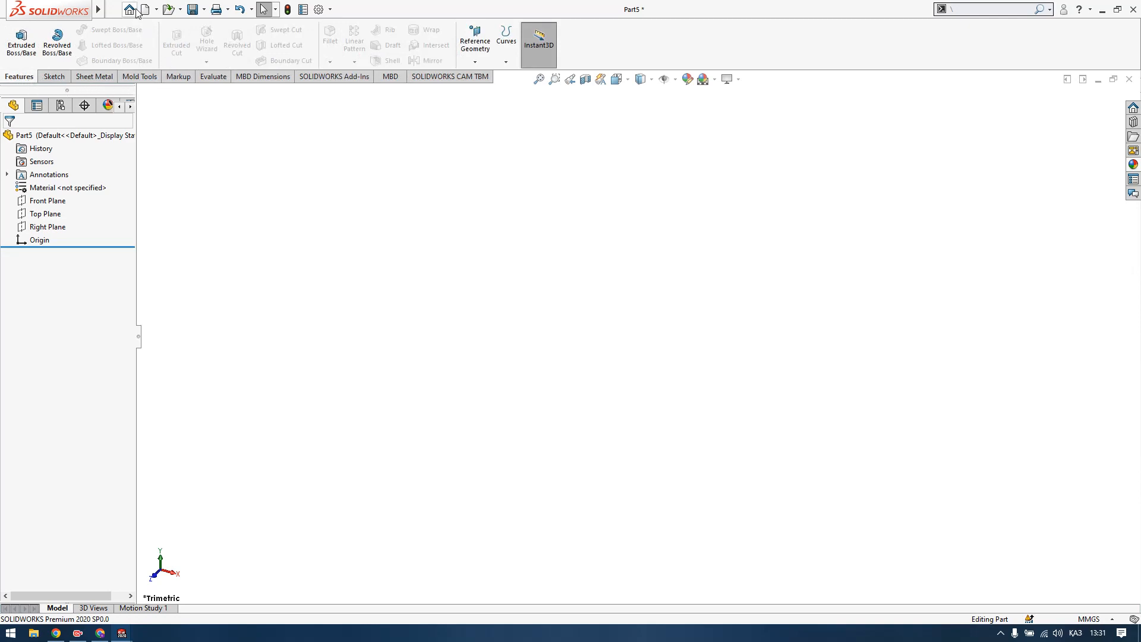
pyautogui.click(158, 9)
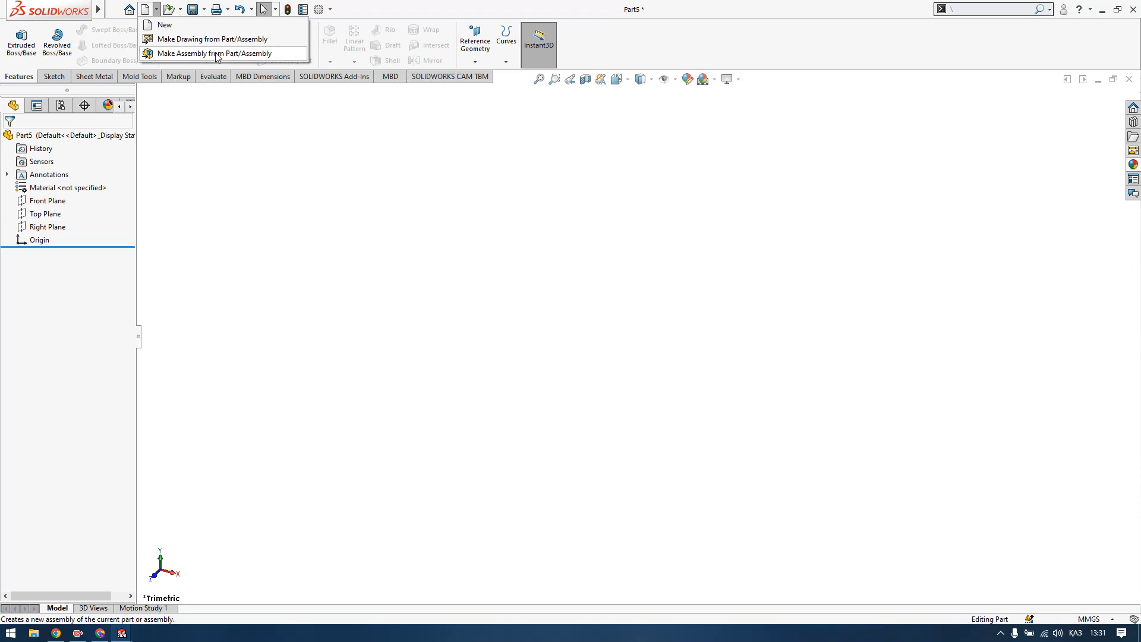
pyautogui.click(418, 262)
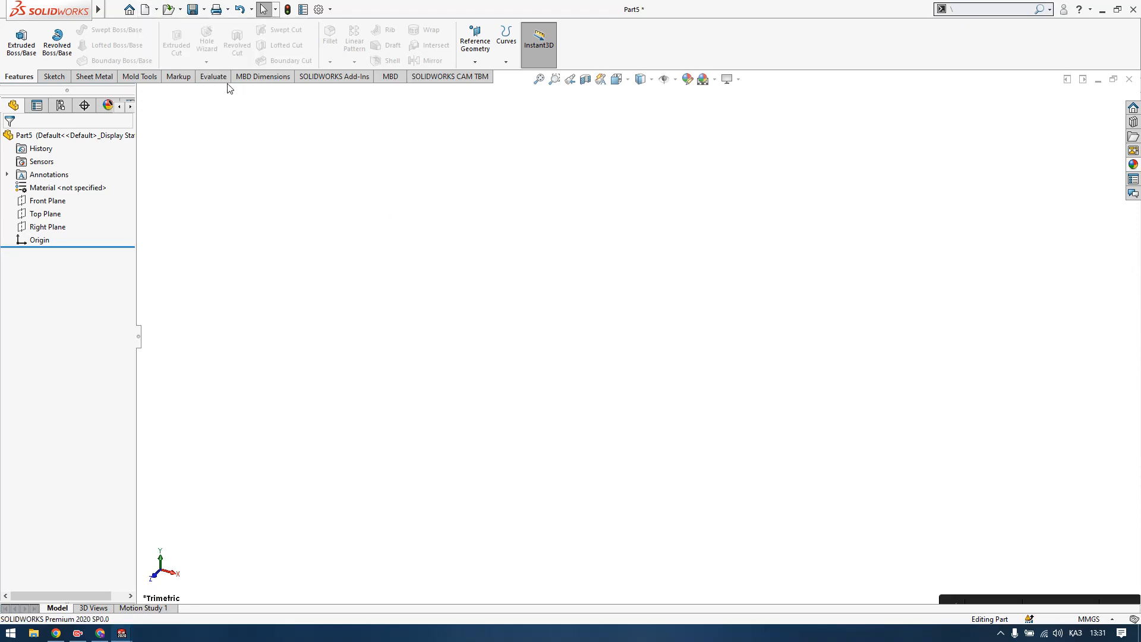
pyautogui.click(181, 11)
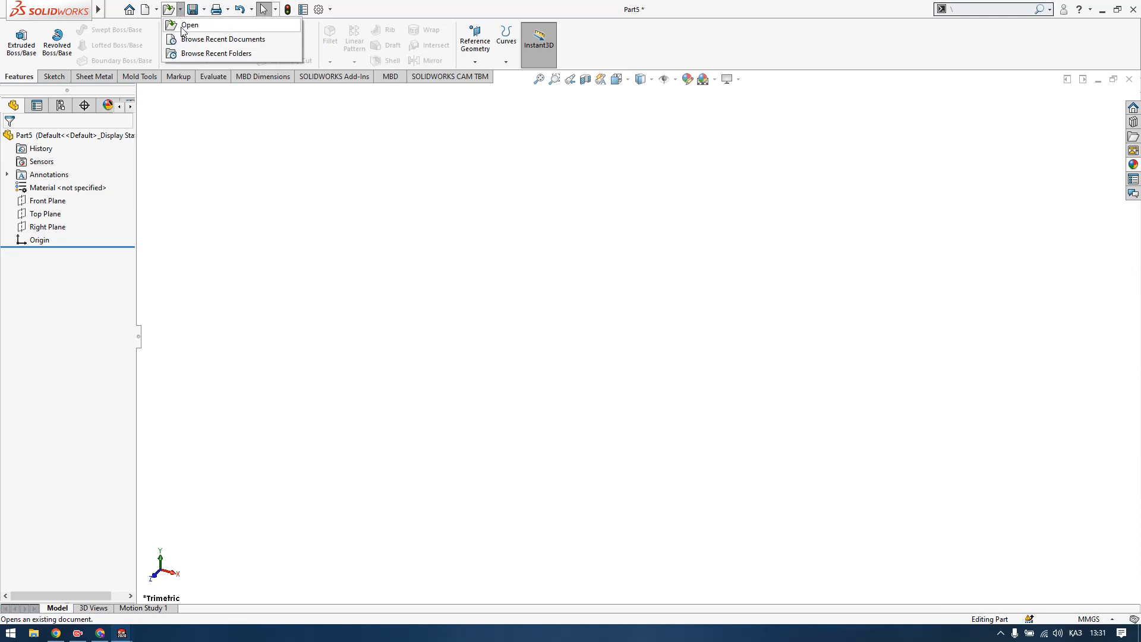
# Review the commands available for opening, saving and printing documents without applying any of them.
pyautogui.click(186, 27)
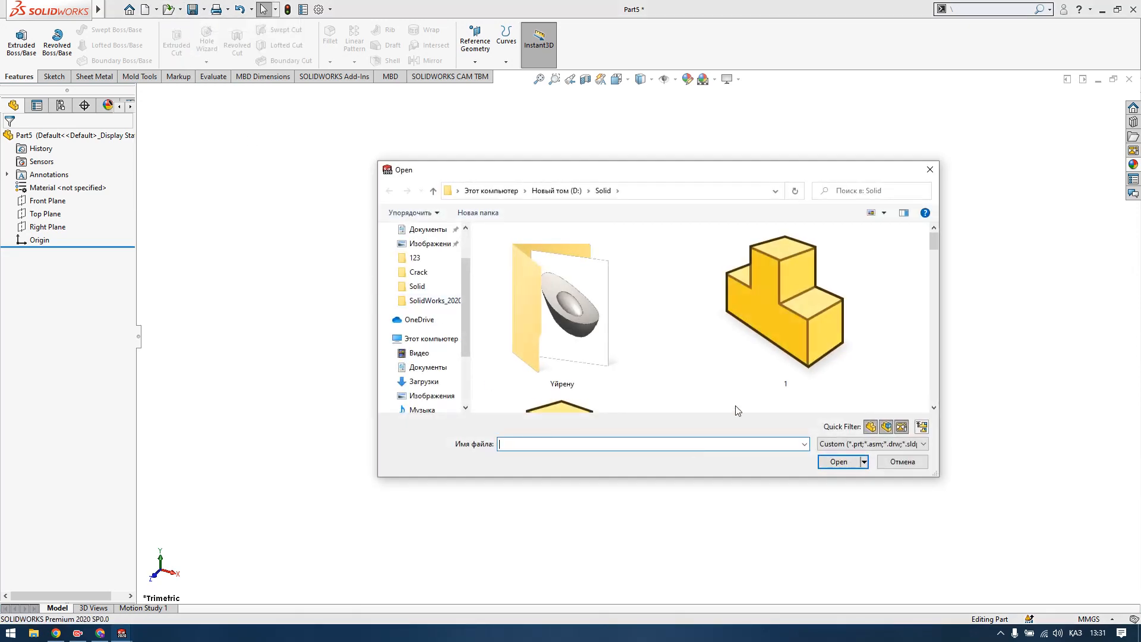
pyautogui.click(930, 169)
pyautogui.click(205, 10)
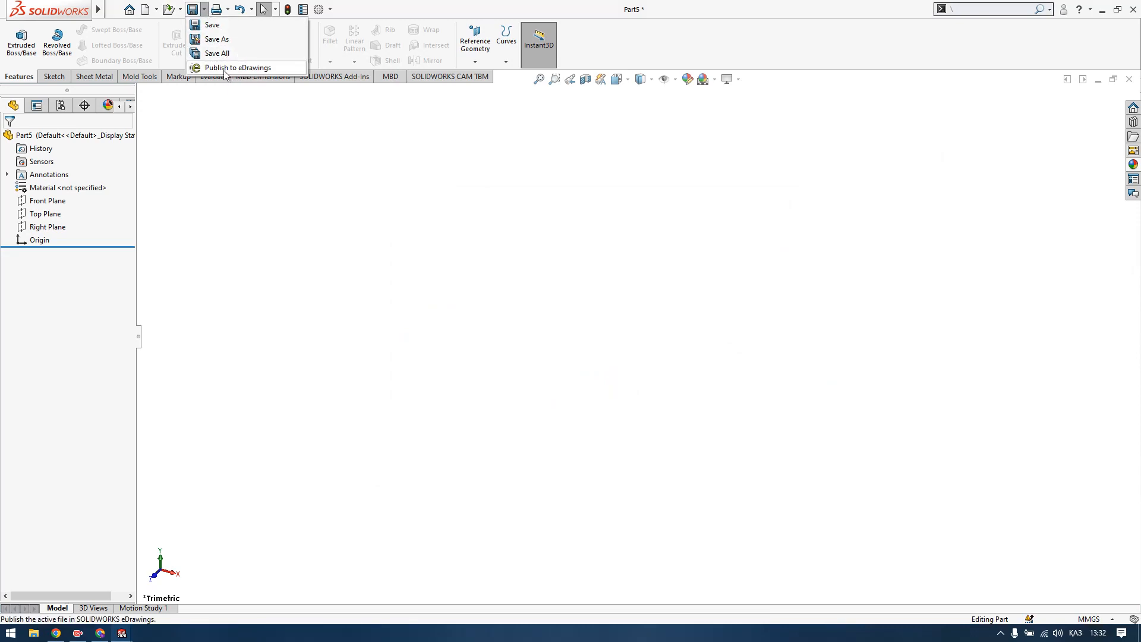
pyautogui.click(288, 124)
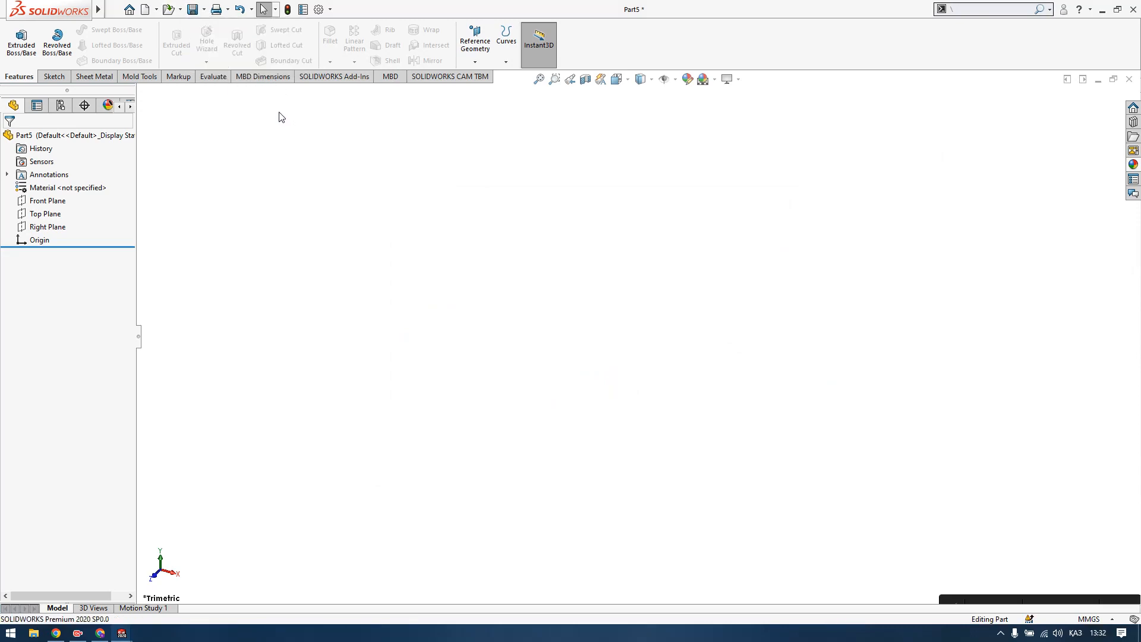
pyautogui.click(229, 10)
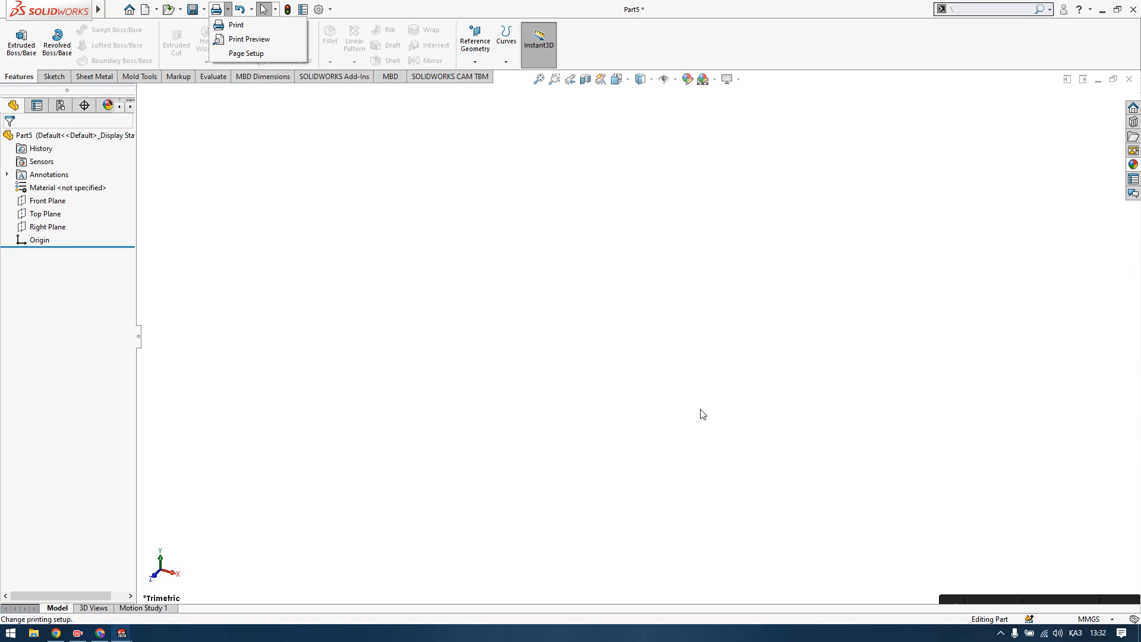
pyautogui.click(393, 7)
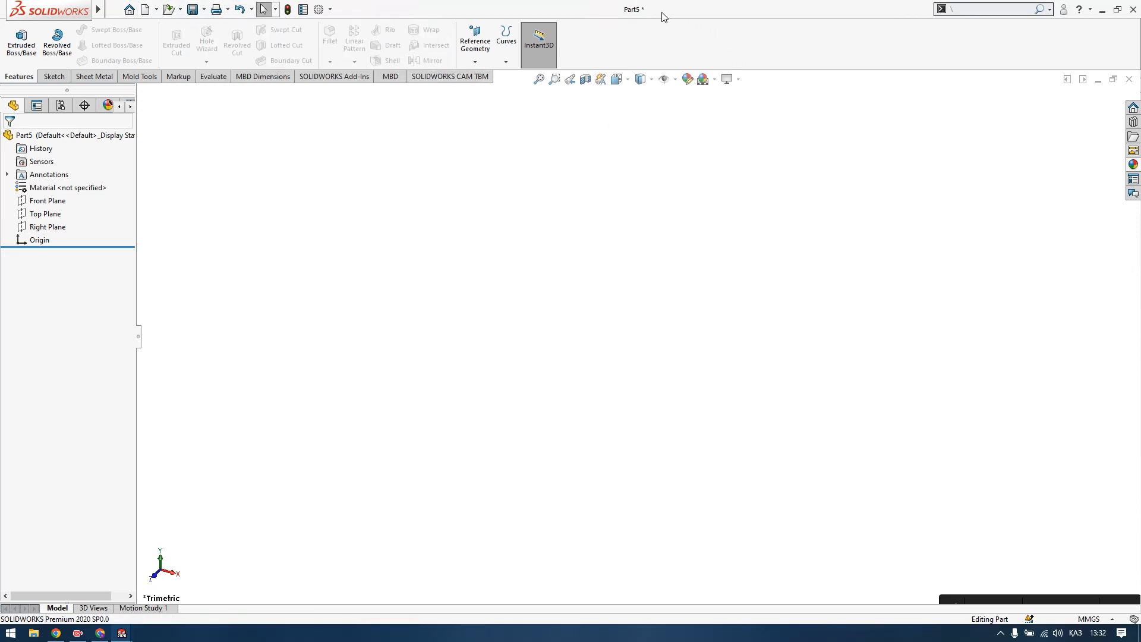
# Create a new part document.
pyautogui.click(146, 9)
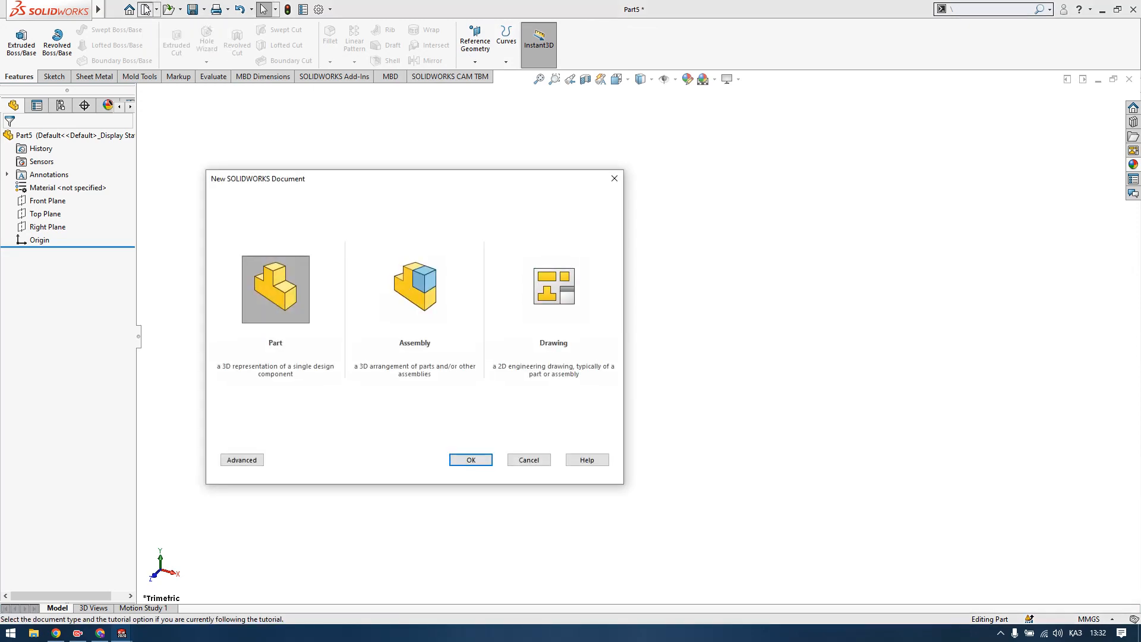
pyautogui.click(471, 461)
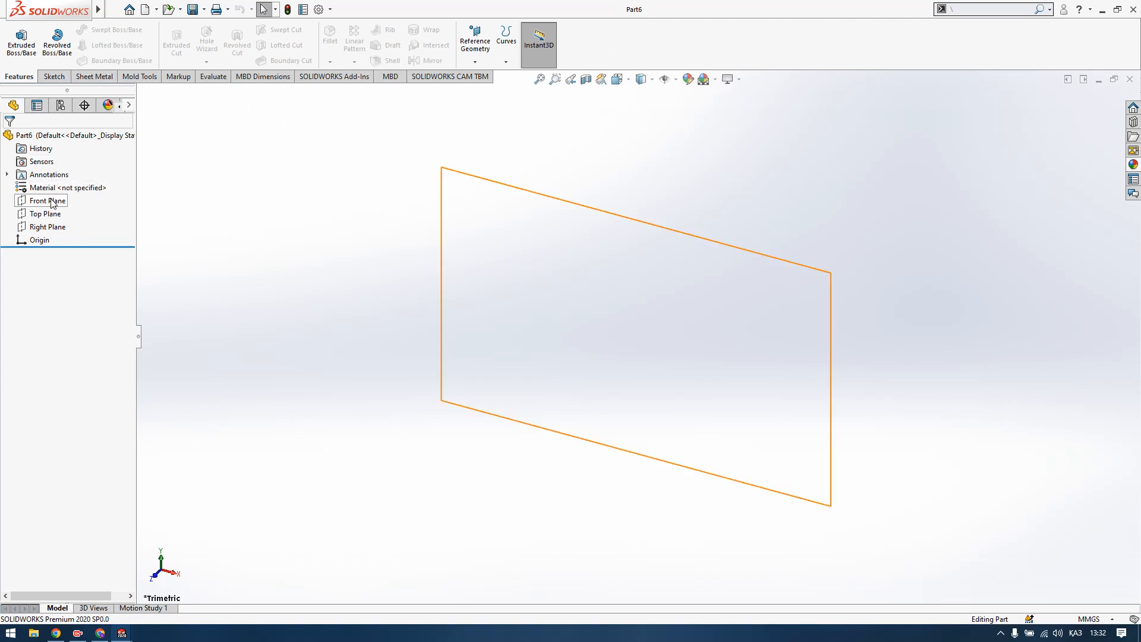
# Switch to the open Қазан 1 assembly and orient the pot to a straight-on side view.
pyautogui.moveTo(123, 639)
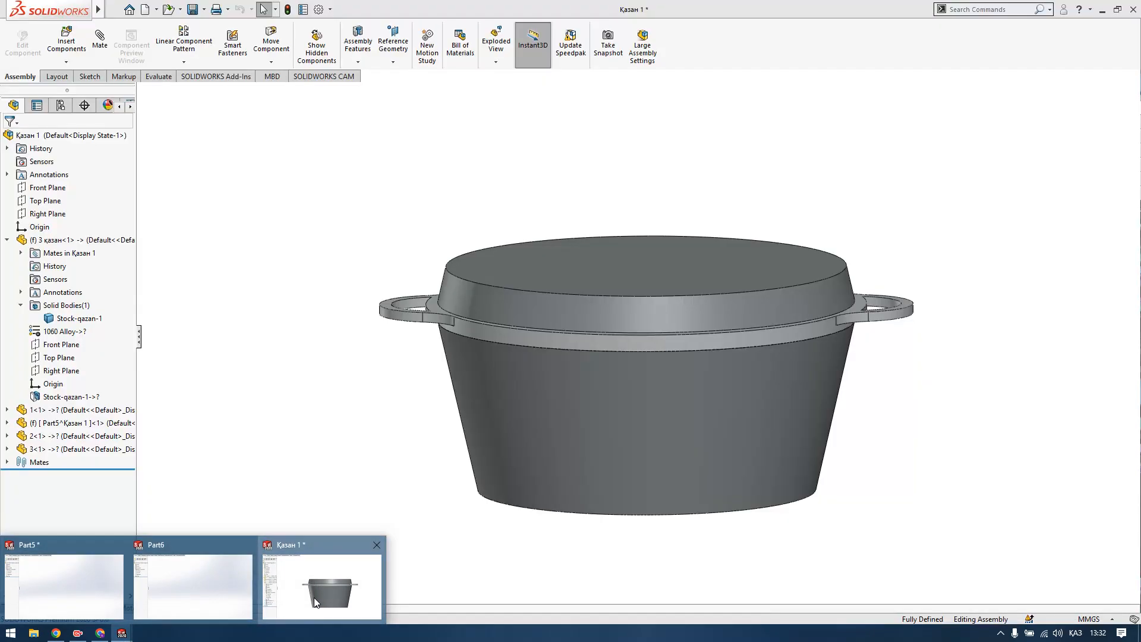
pyautogui.click(314, 597)
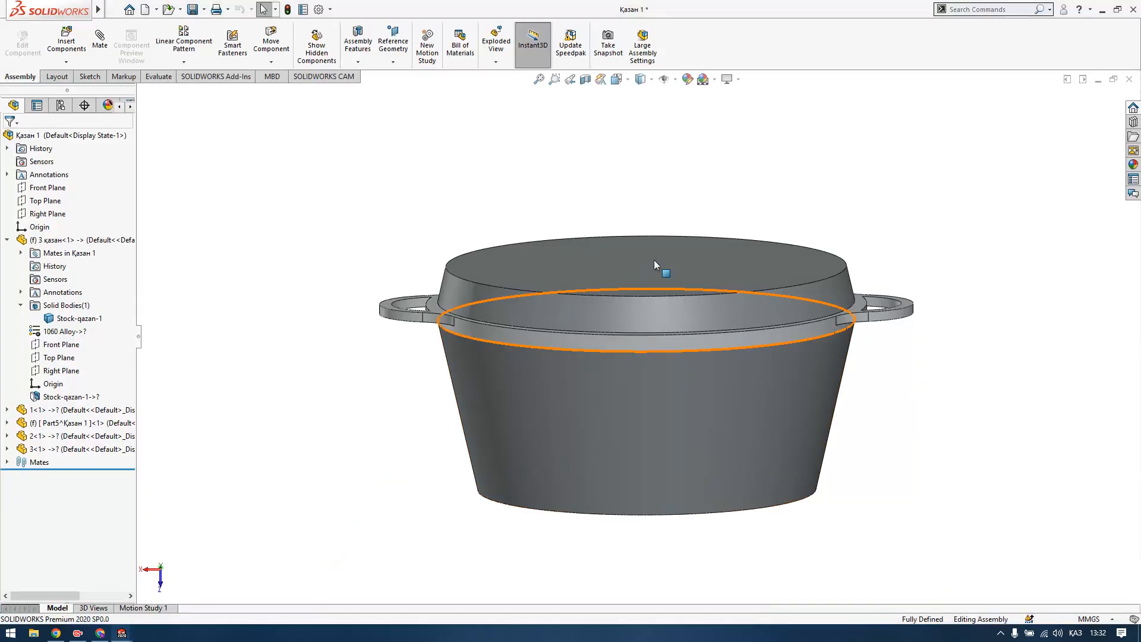
pyautogui.press('space')
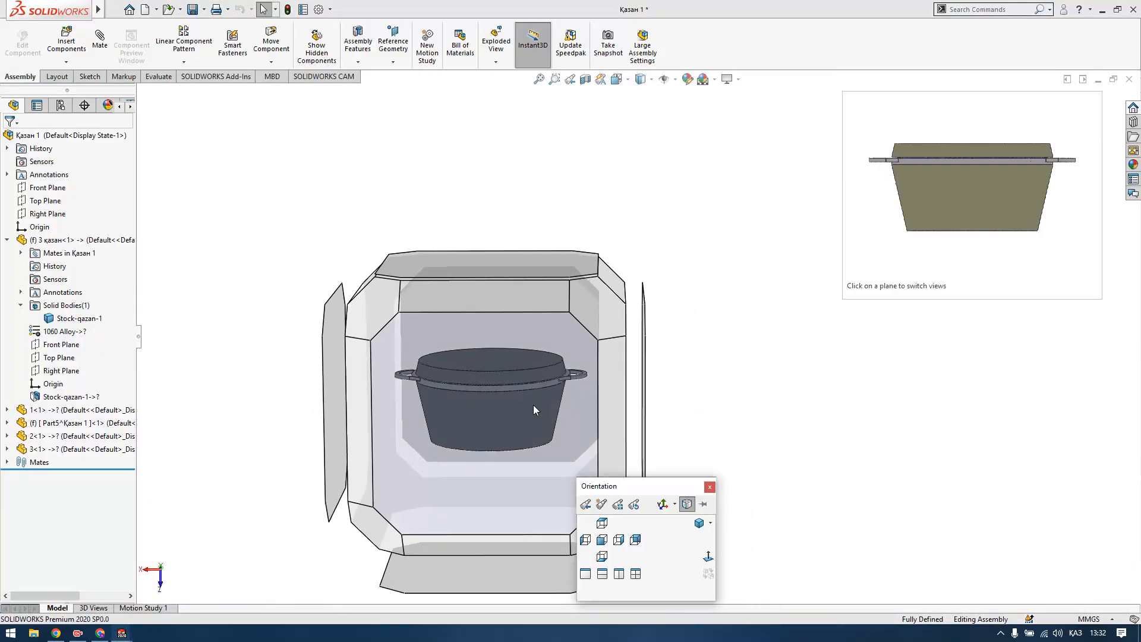
pyautogui.click(533, 405)
pyautogui.scroll(3, 785, 354)
pyautogui.scroll(-2, 691, 240)
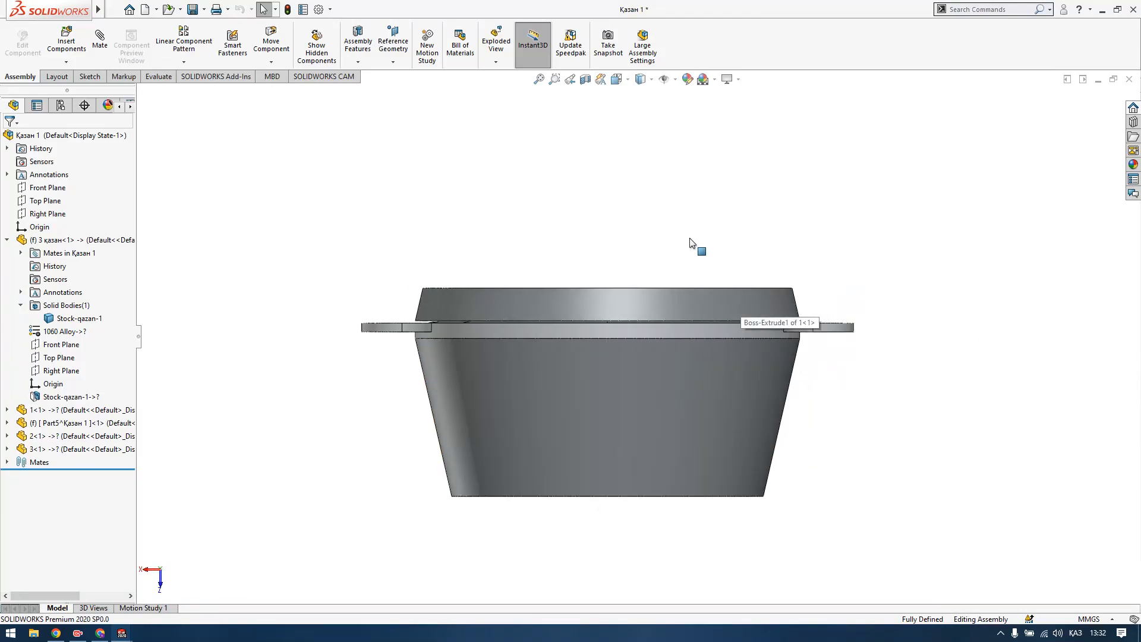
pyautogui.scroll(3, 691, 314)
pyautogui.scroll(-3, 672, 321)
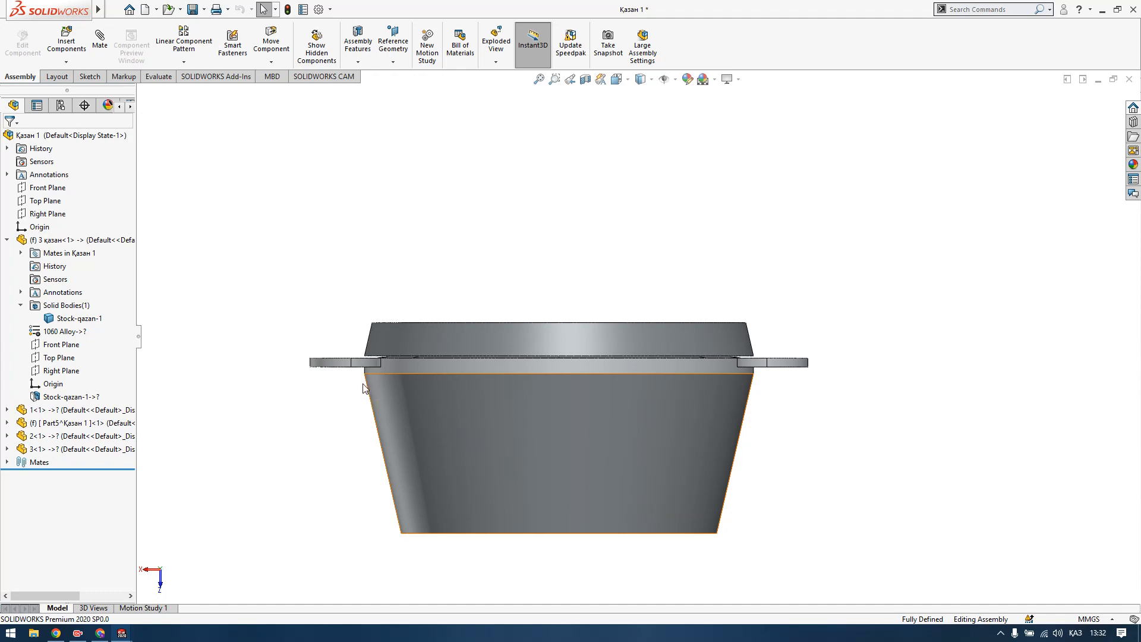
# Examine the assembly's top-level item with its available commands and the recently used items in the History folder.
pyautogui.click(32, 135)
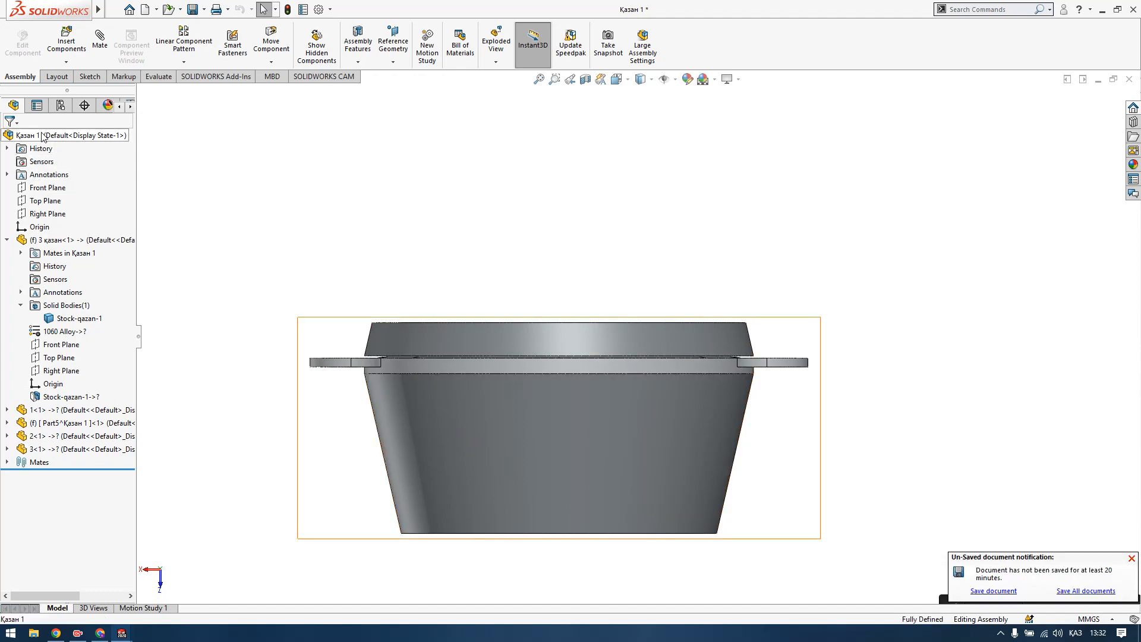
pyautogui.rightClick(33, 136)
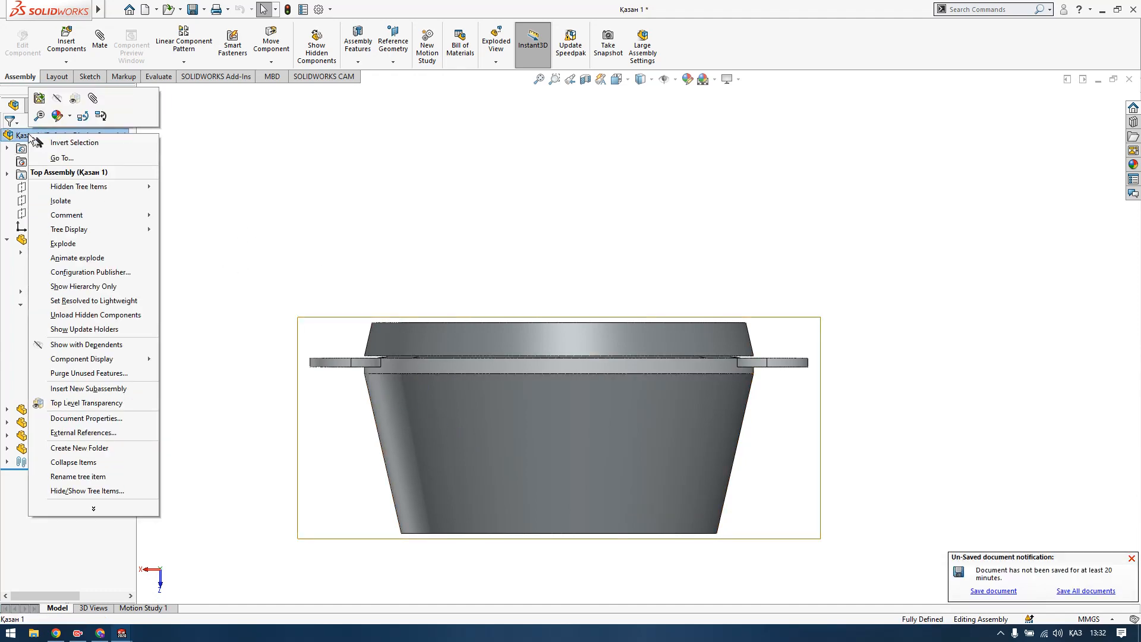
pyautogui.click(268, 244)
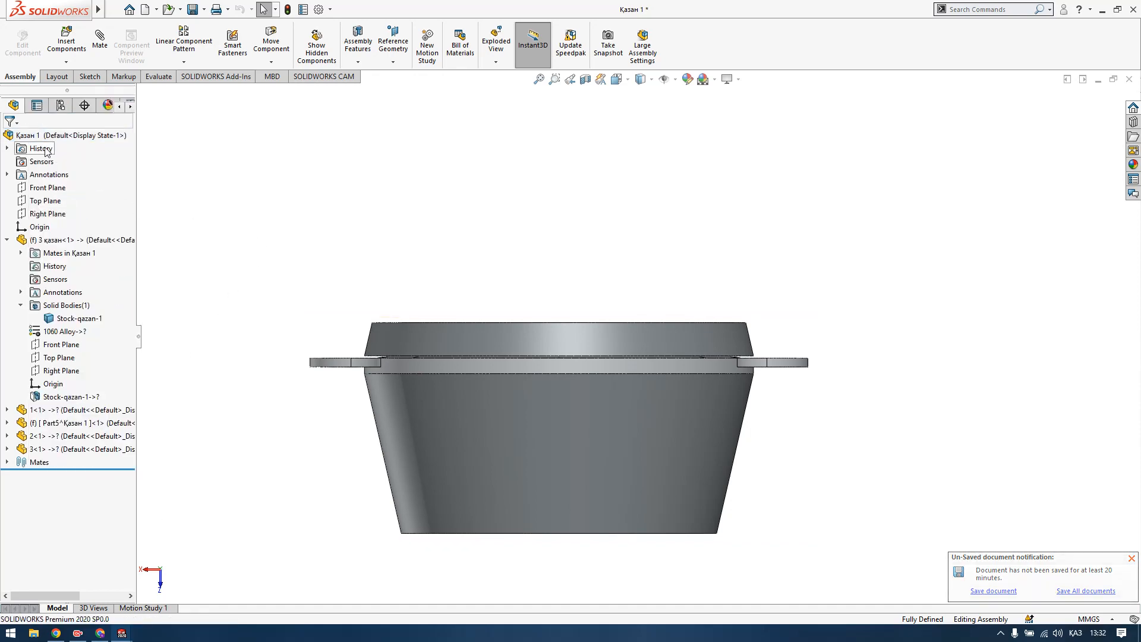
pyautogui.click(50, 136)
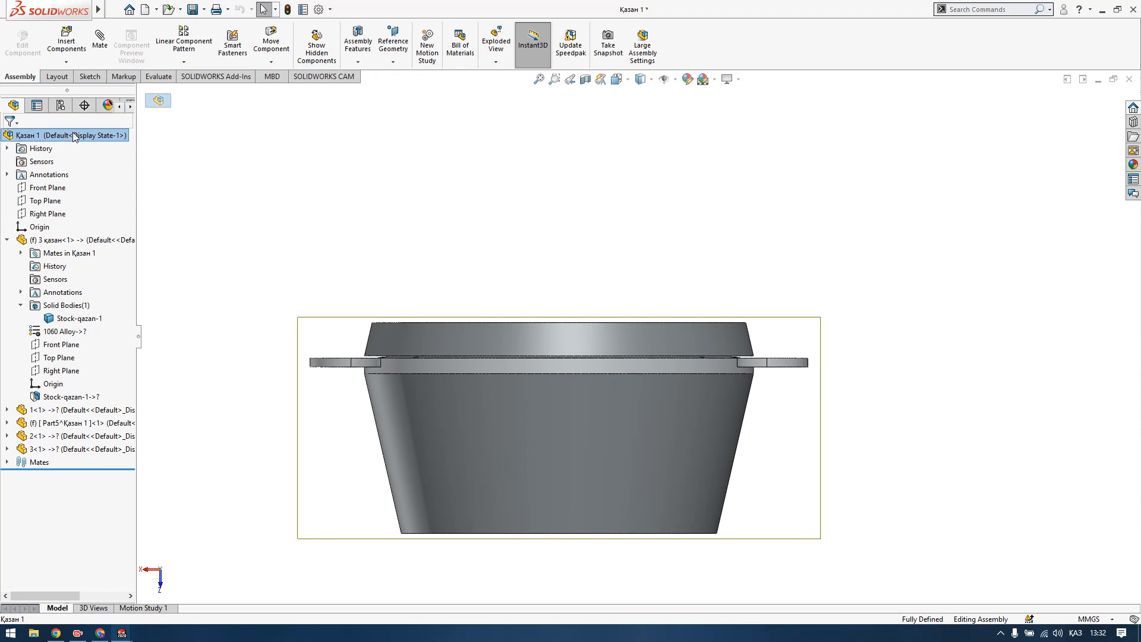
pyautogui.click(7, 149)
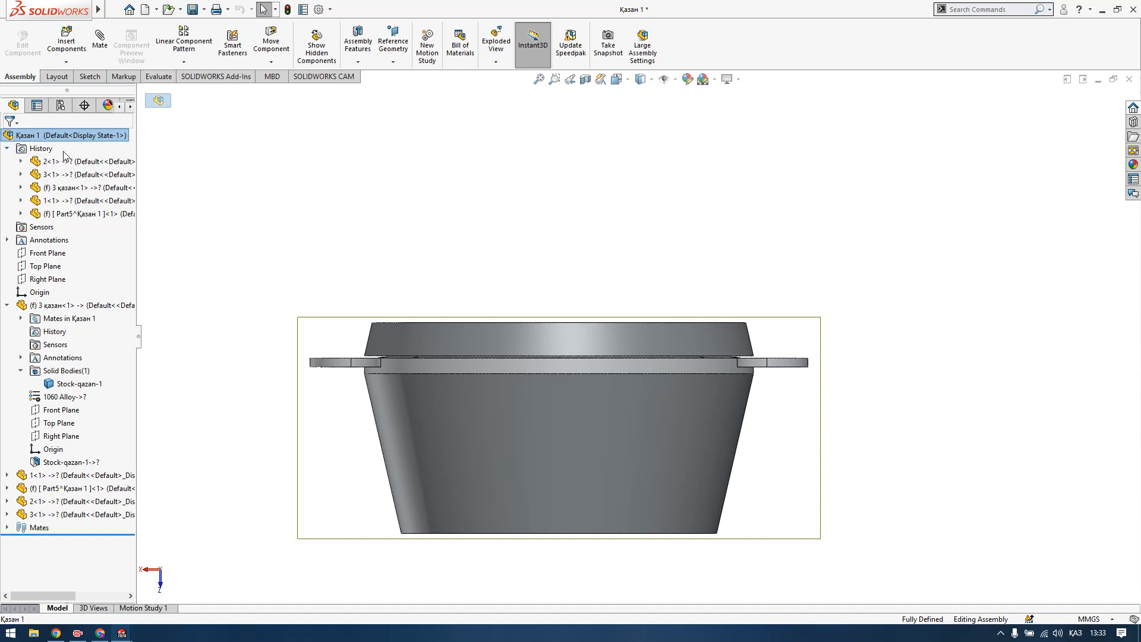
pyautogui.click(20, 162)
pyautogui.click(20, 163)
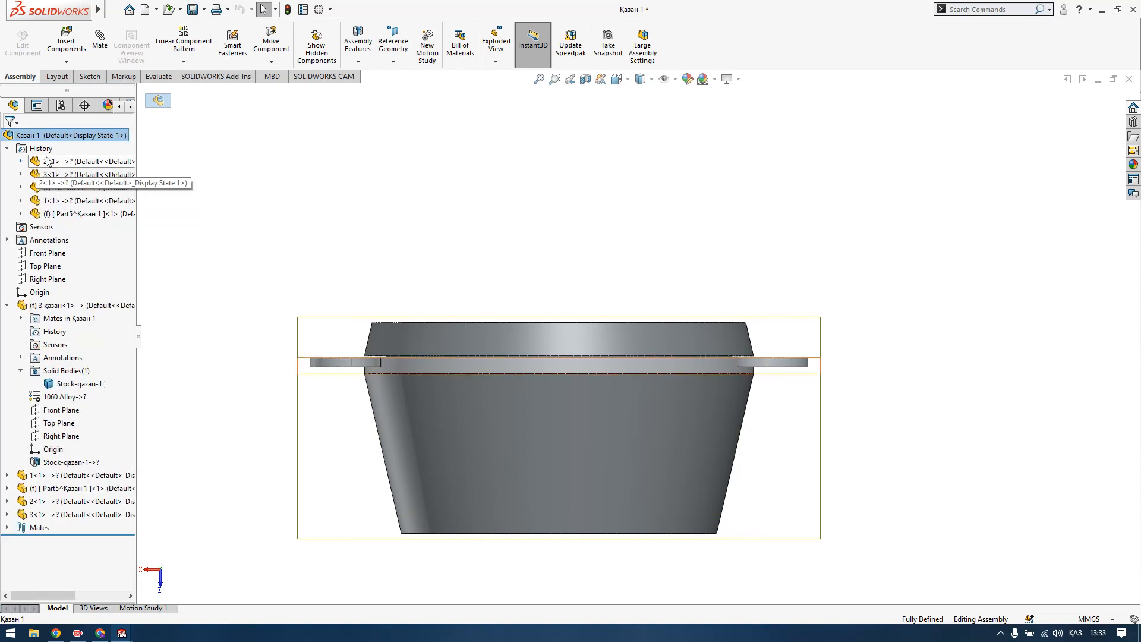
pyautogui.click(7, 149)
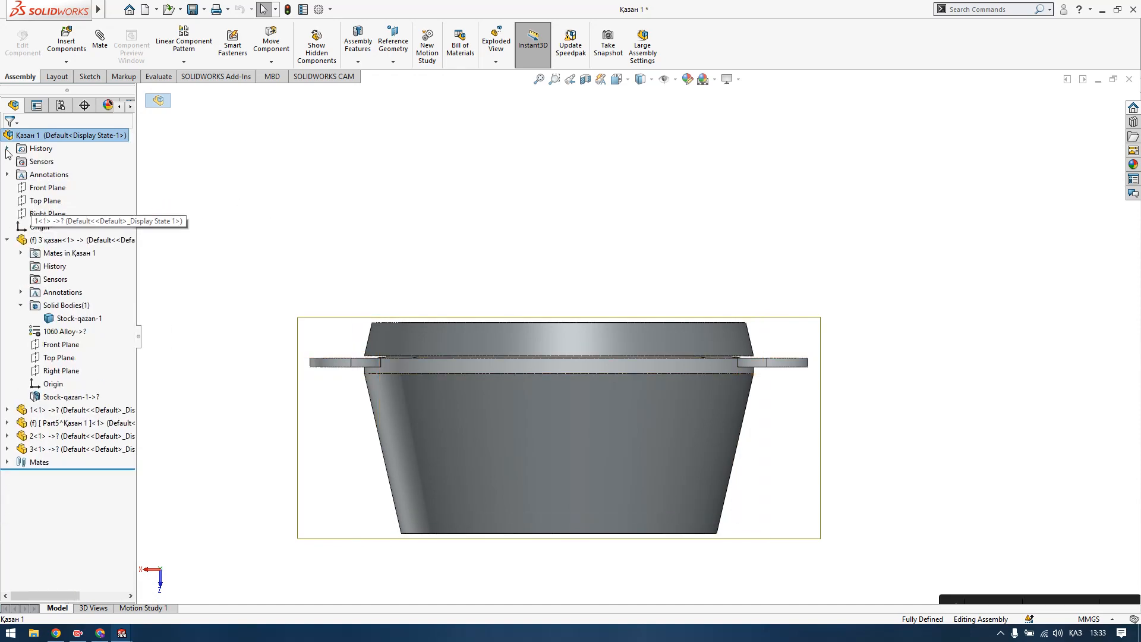
# Highlight the assembly's Top, Right and Front planes one after another to see their positions on the pot.
pyautogui.click(43, 202)
pyautogui.click(48, 213)
pyautogui.click(45, 188)
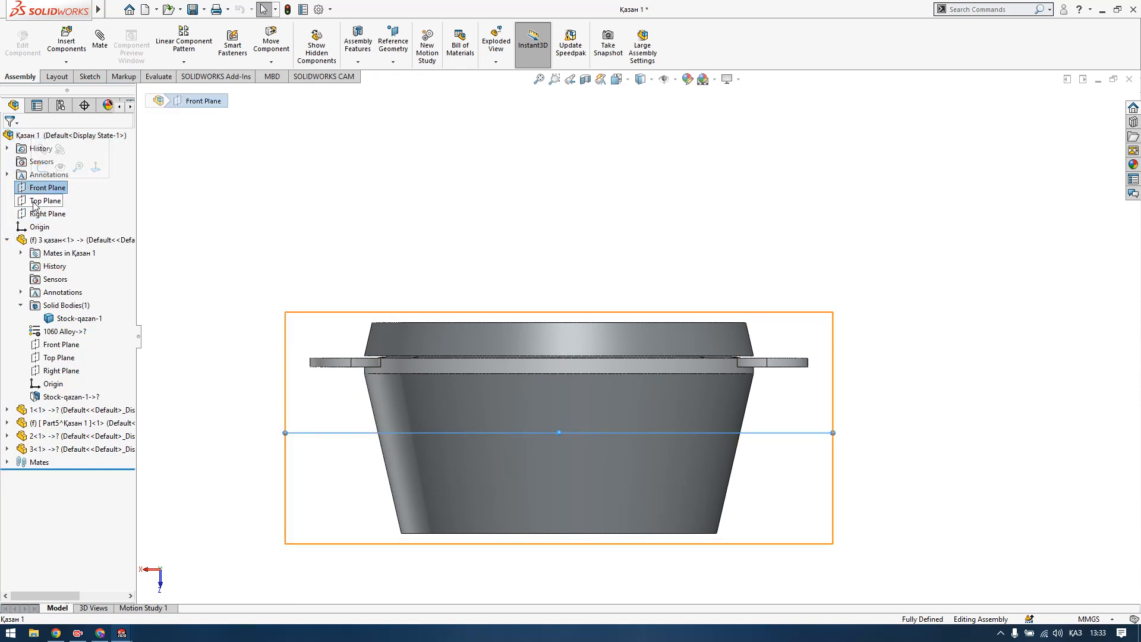
pyautogui.click(36, 201)
pyautogui.click(38, 214)
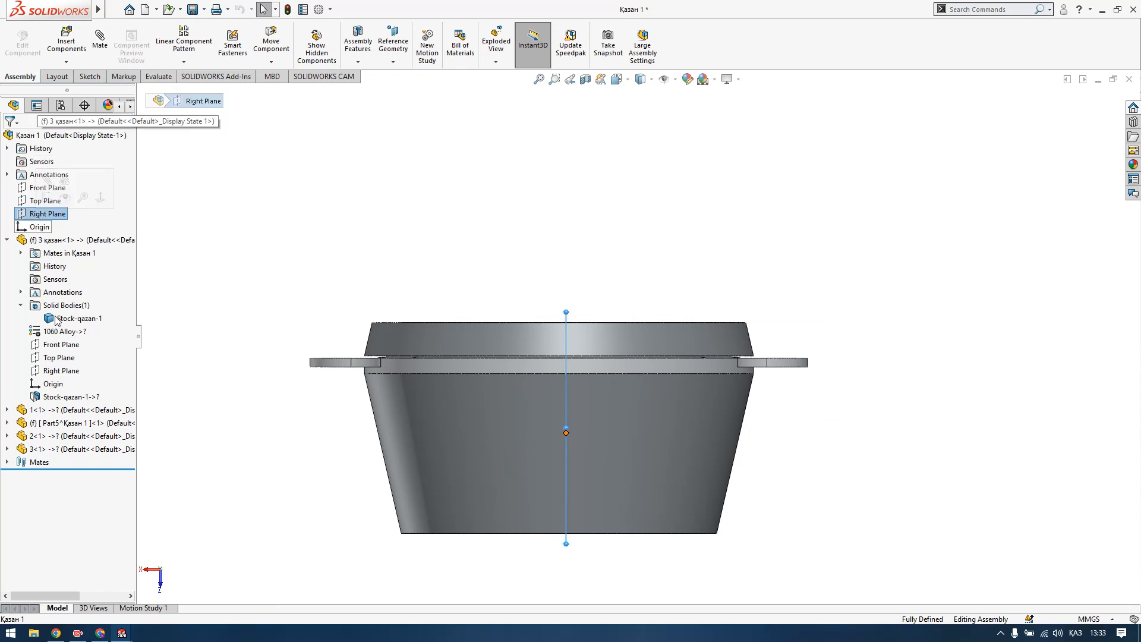
# Switch to the Part6 document and display its Front Plane.
pyautogui.moveTo(121, 633)
pyautogui.click(198, 593)
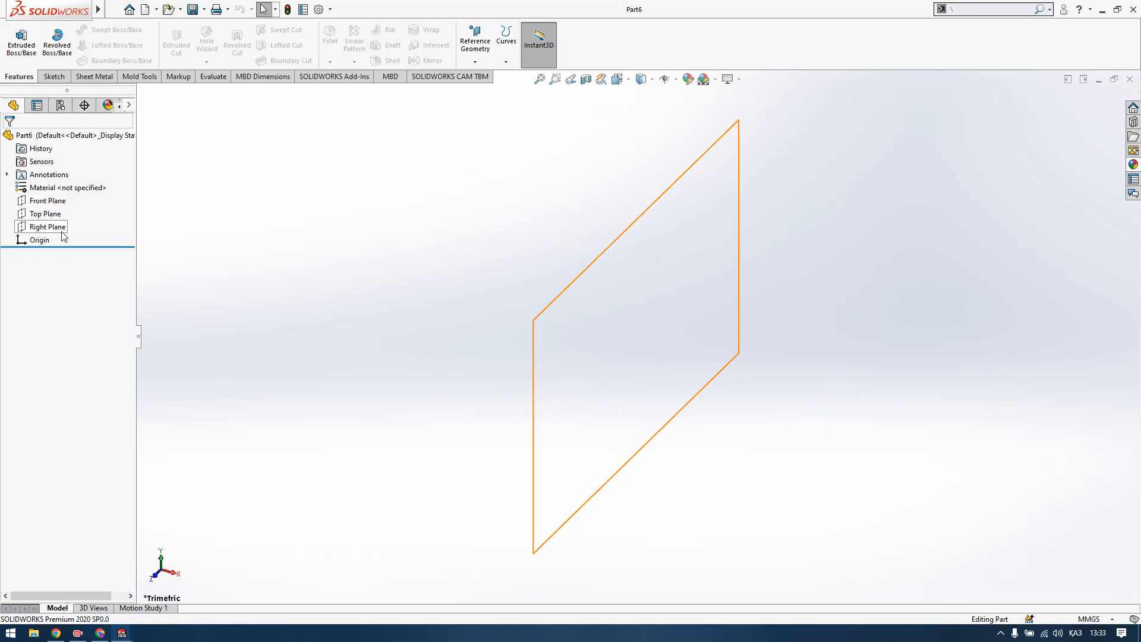
pyautogui.click(42, 202)
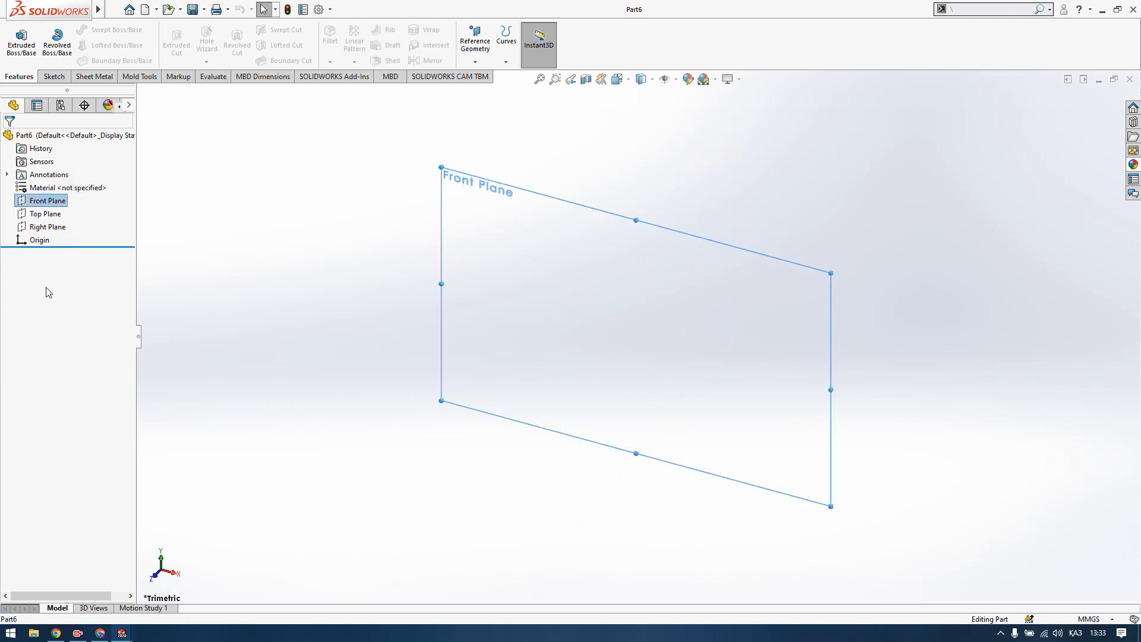
pyautogui.click(36, 201)
pyautogui.click(35, 276)
# Try a circle centred on the origin in a new Front Plane sketch, then discard the sketch.
pyautogui.rightClick(33, 205)
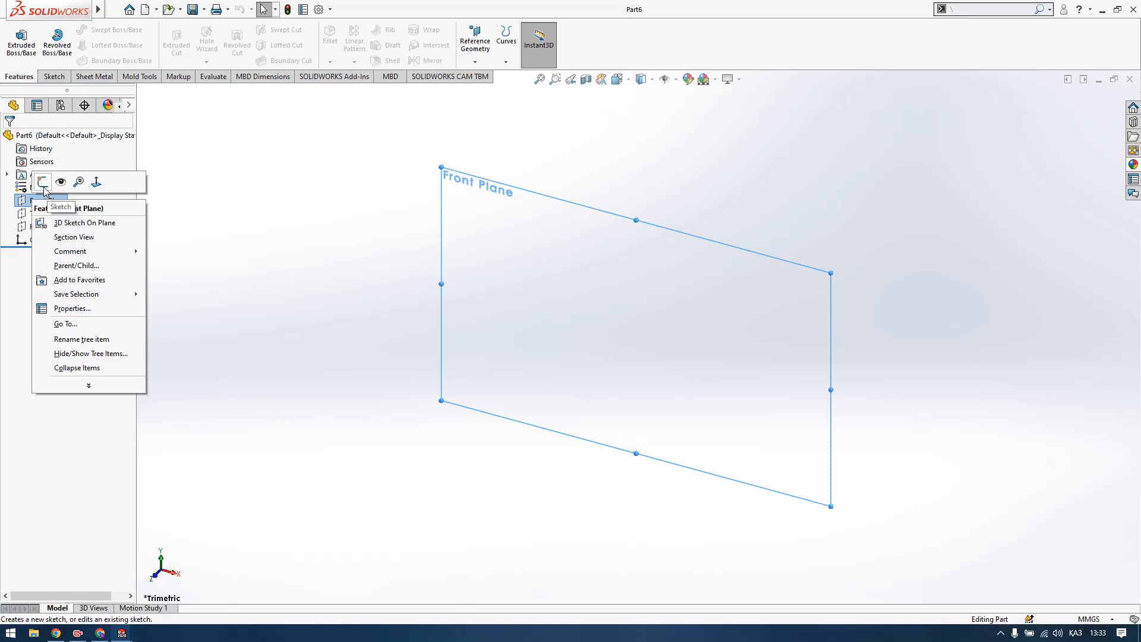
pyautogui.click(43, 183)
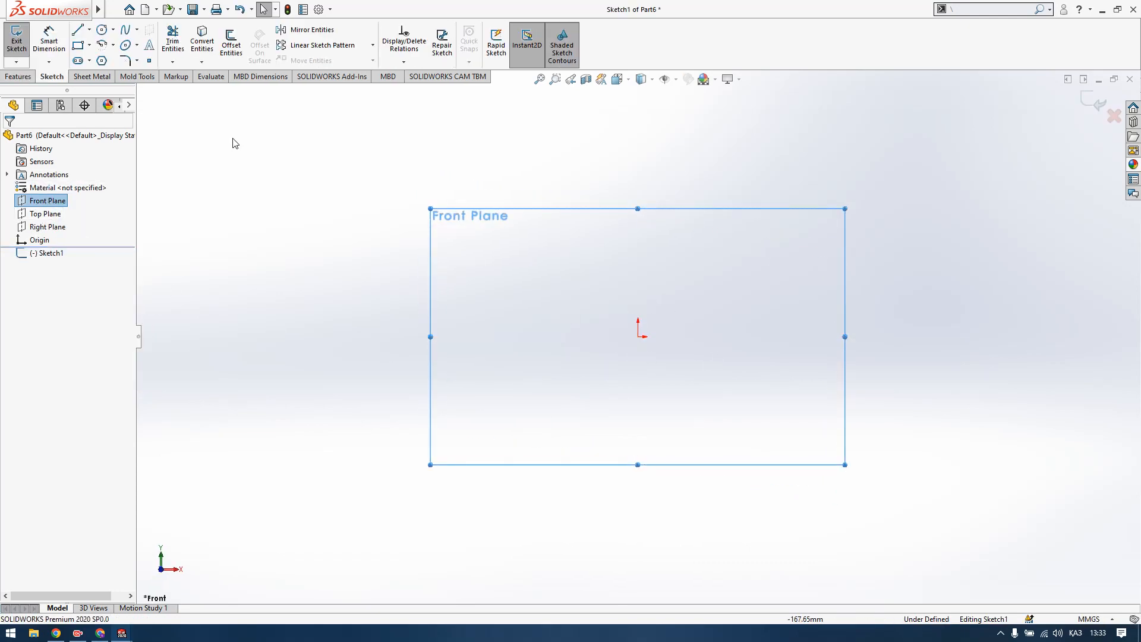
pyautogui.click(102, 29)
pyautogui.click(638, 337)
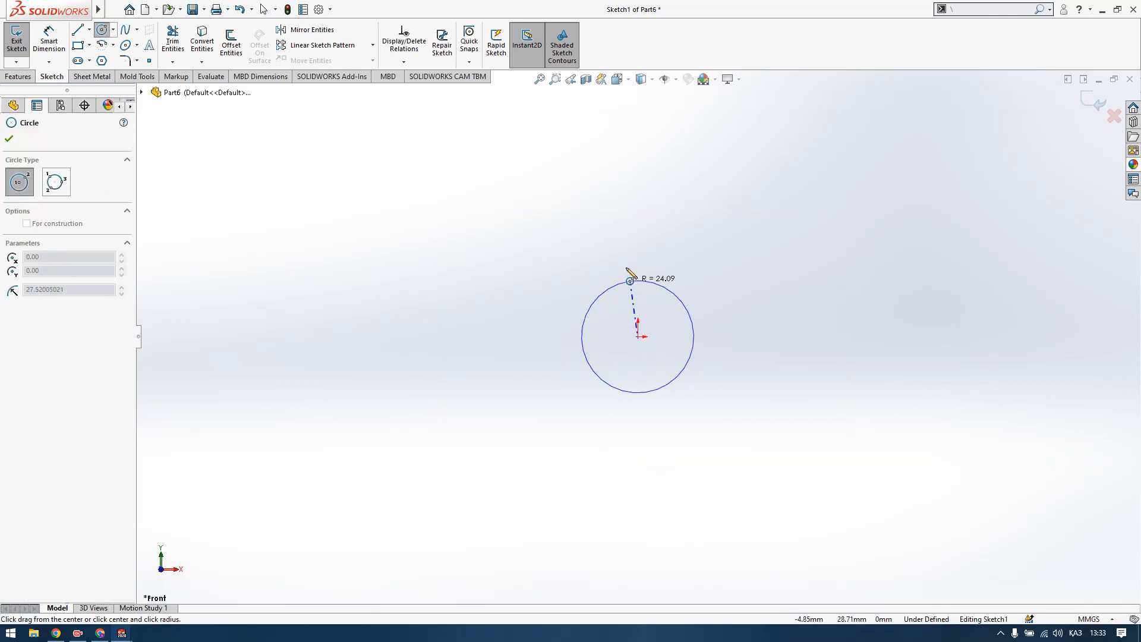
pyautogui.press('Escape')
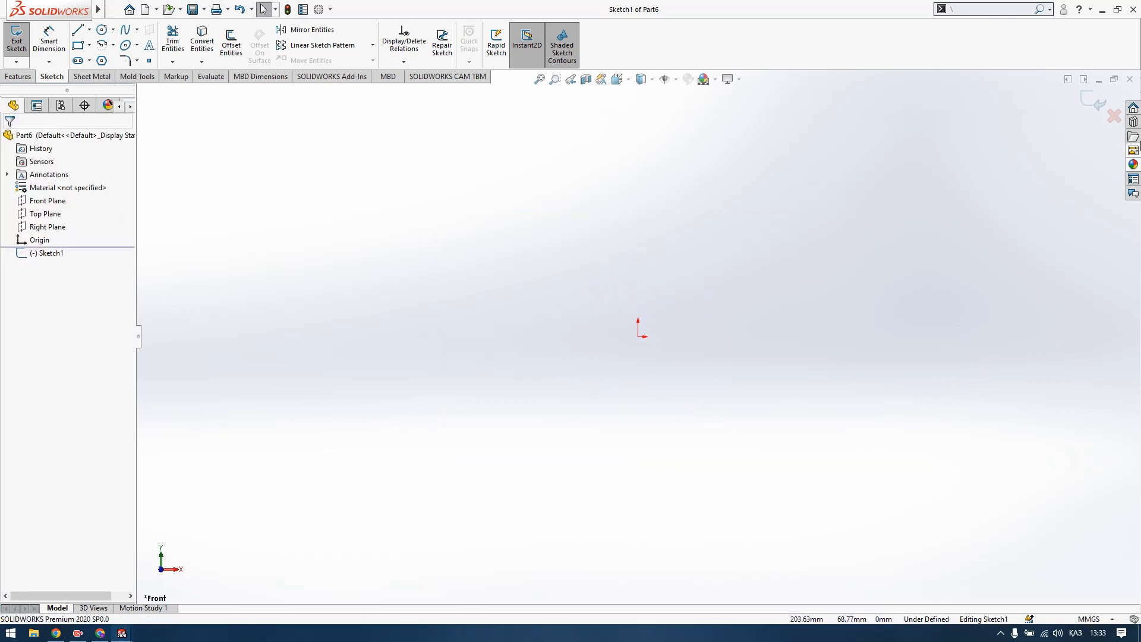
pyautogui.click(1114, 116)
pyautogui.click(574, 324)
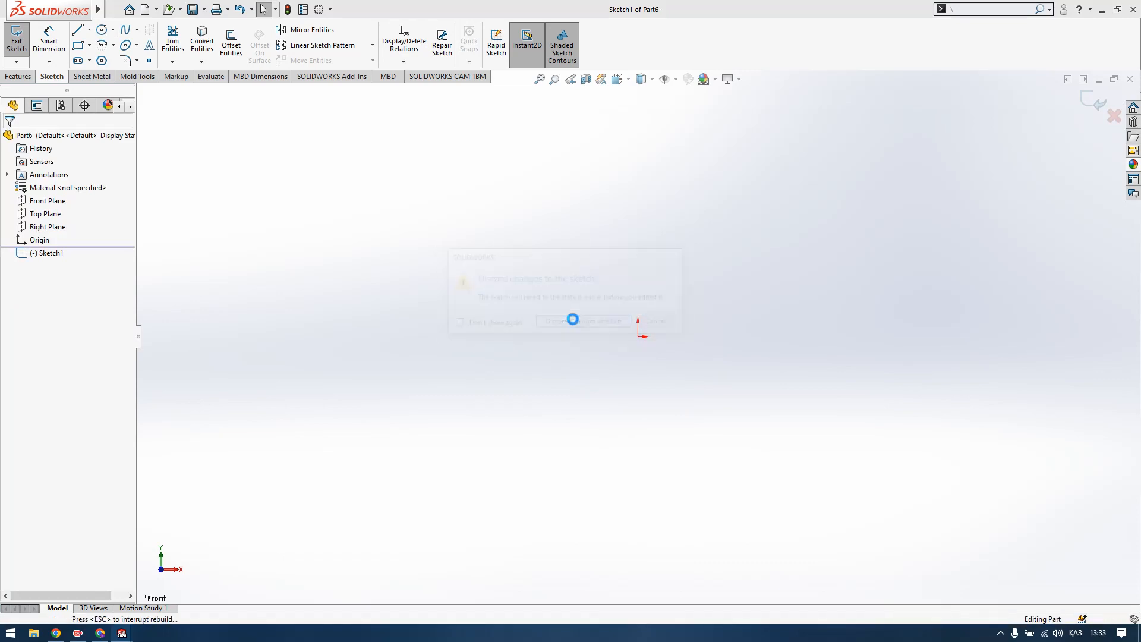
# Start a new sketch with the Sketch command and choose the Front Plane for it.
pyautogui.click(45, 201)
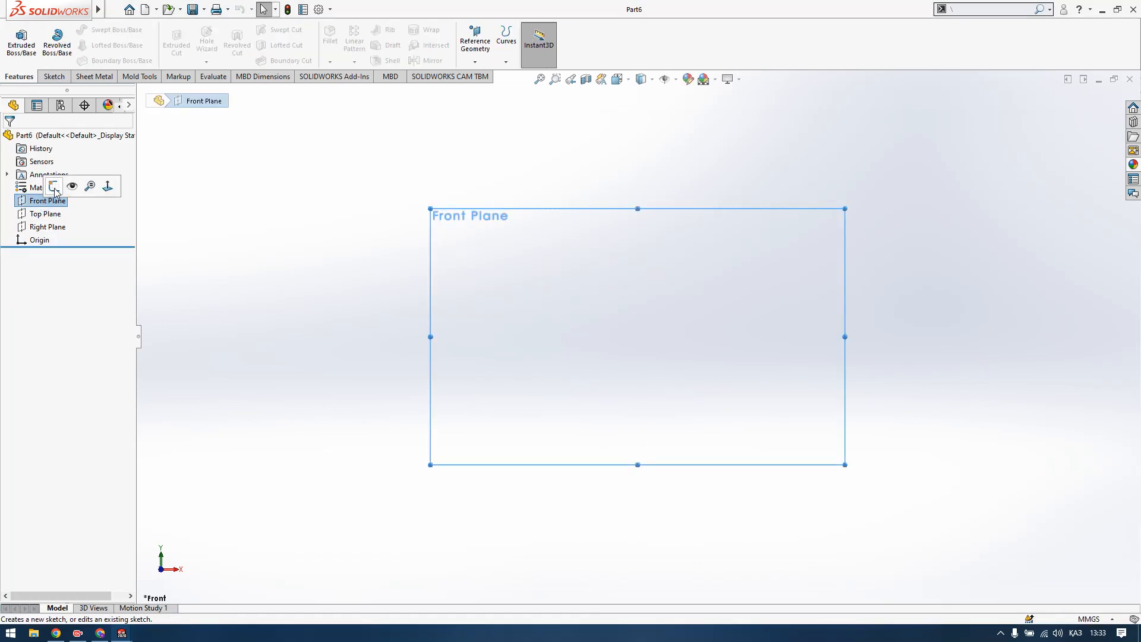
pyautogui.click(370, 248)
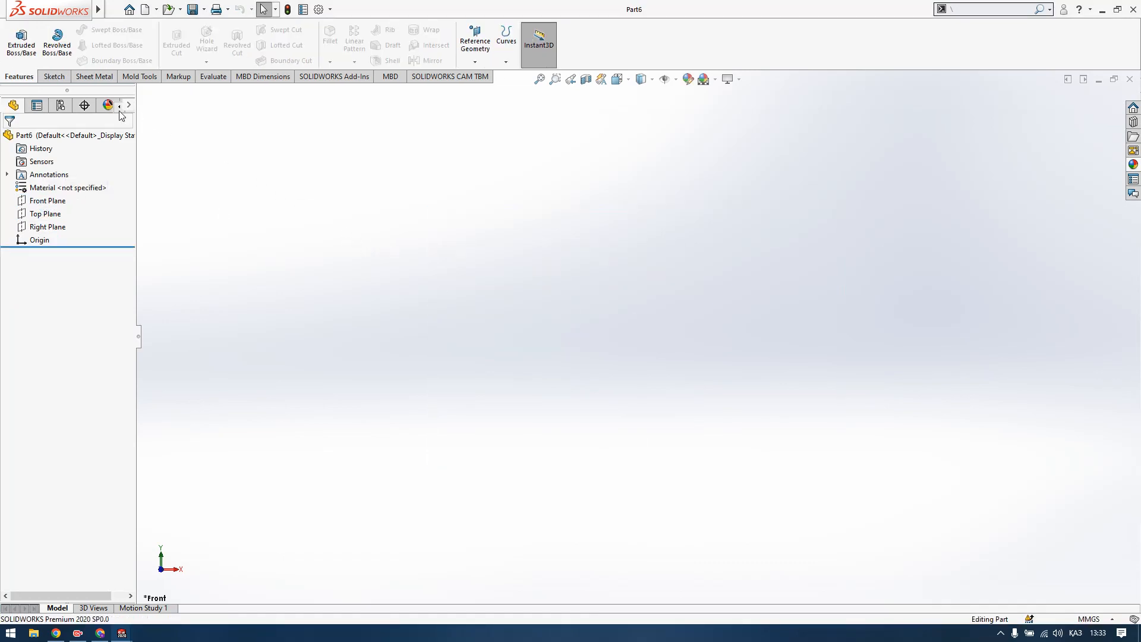
pyautogui.click(53, 76)
pyautogui.click(17, 35)
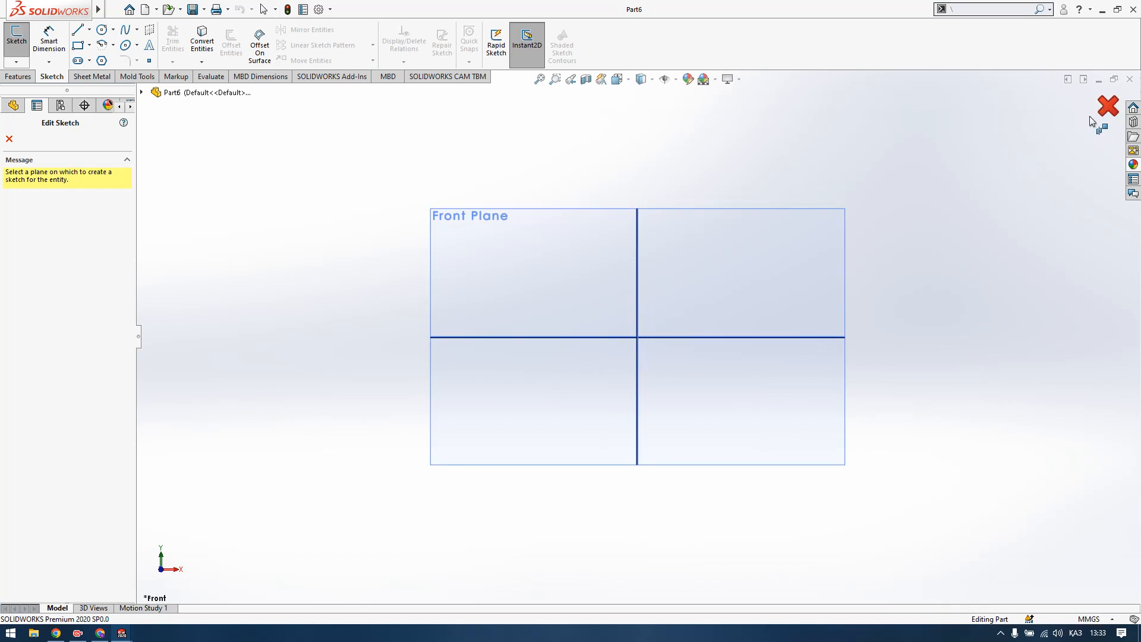
pyautogui.click(832, 235)
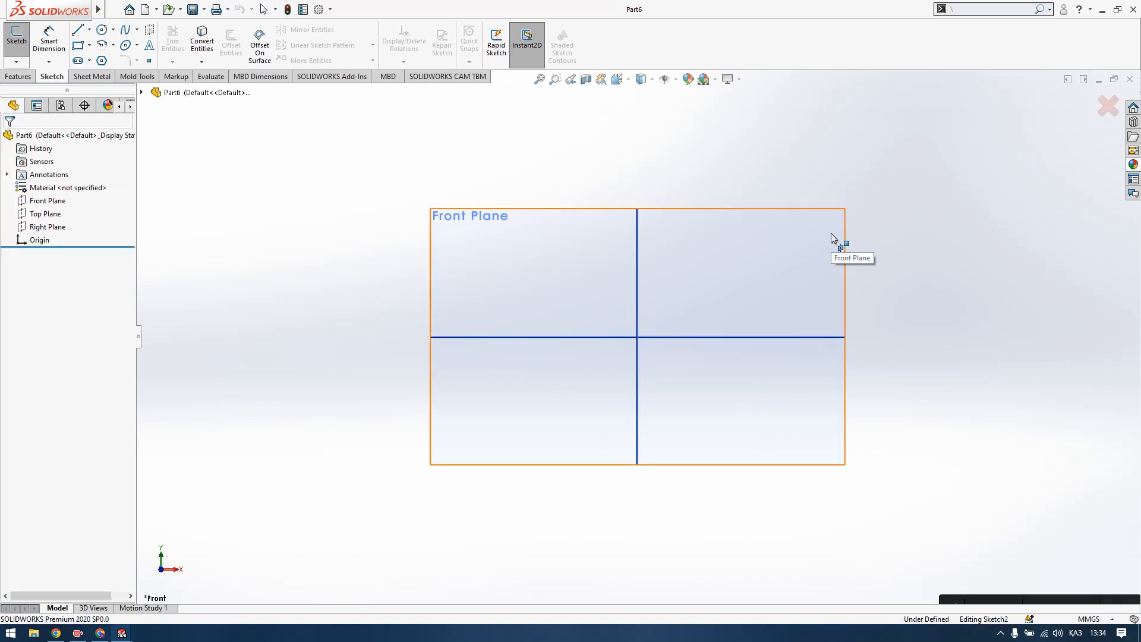
# Draw a circle with a radius of about 57.8 mm centred on the origin.
pyautogui.press('c')
pyautogui.click(640, 336)
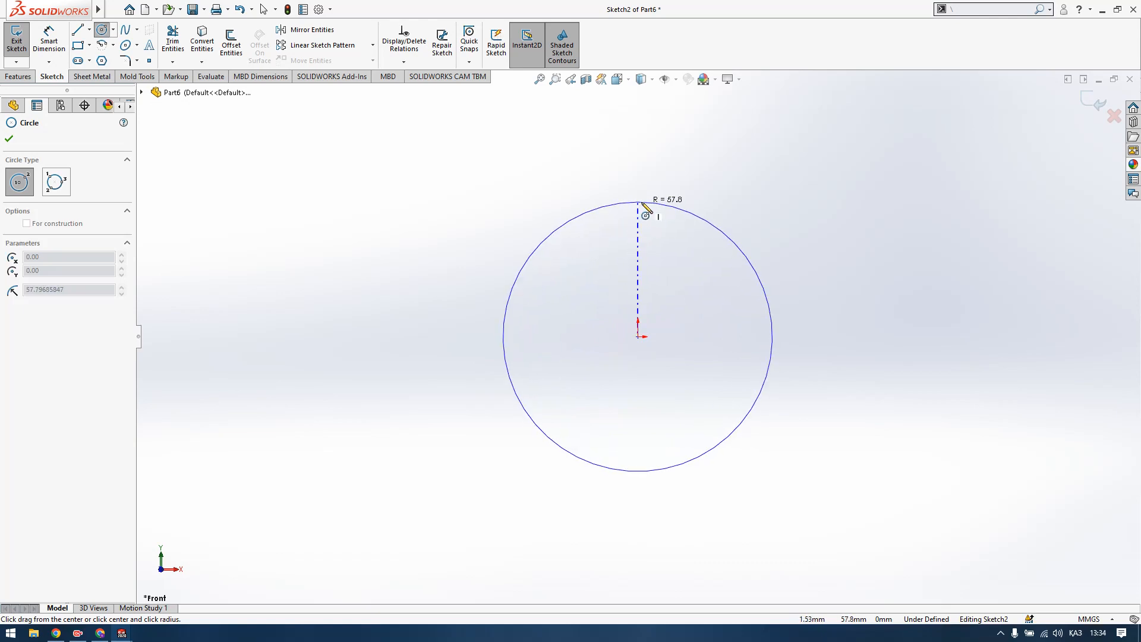
pyautogui.click(643, 204)
pyautogui.press('Escape')
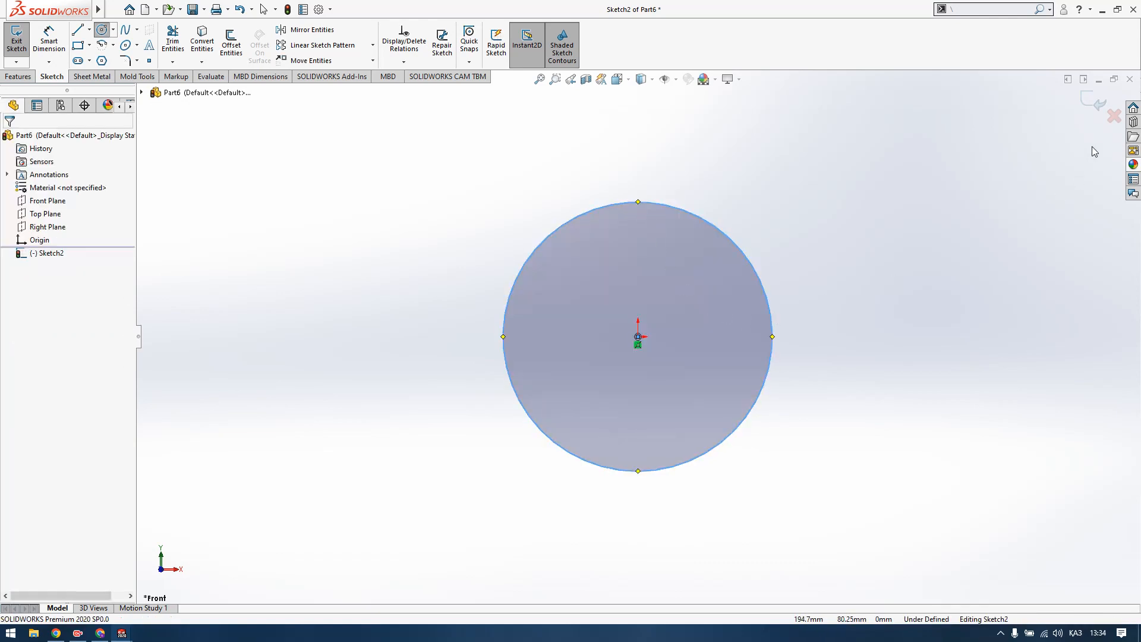
# Discard the changes to the circle sketch and exit sketch editing.
pyautogui.click(1114, 116)
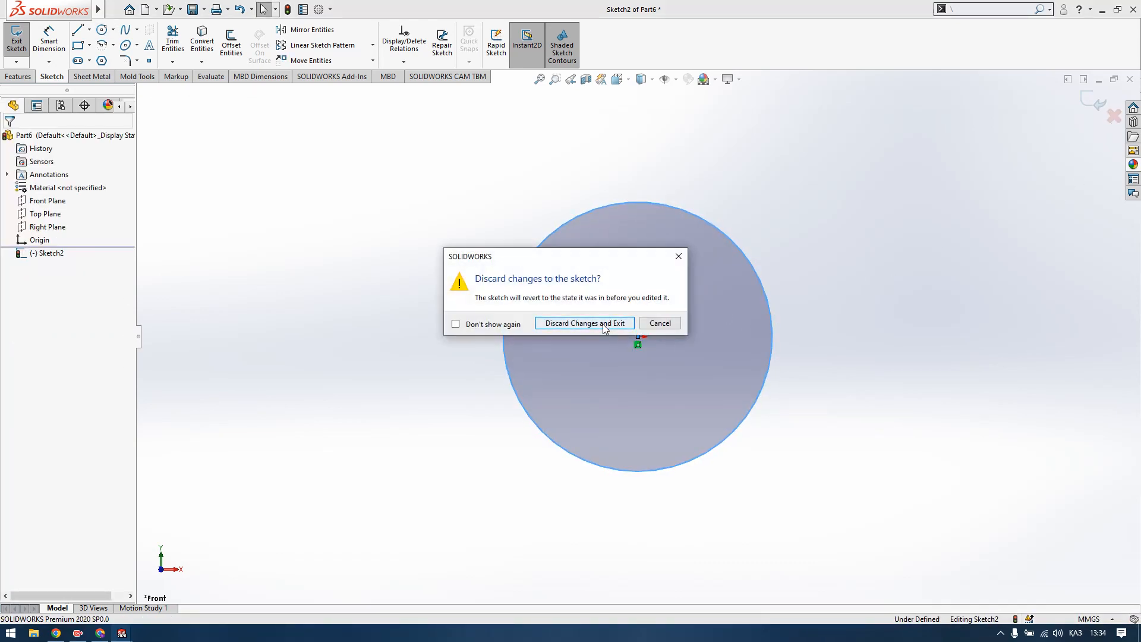
pyautogui.click(612, 324)
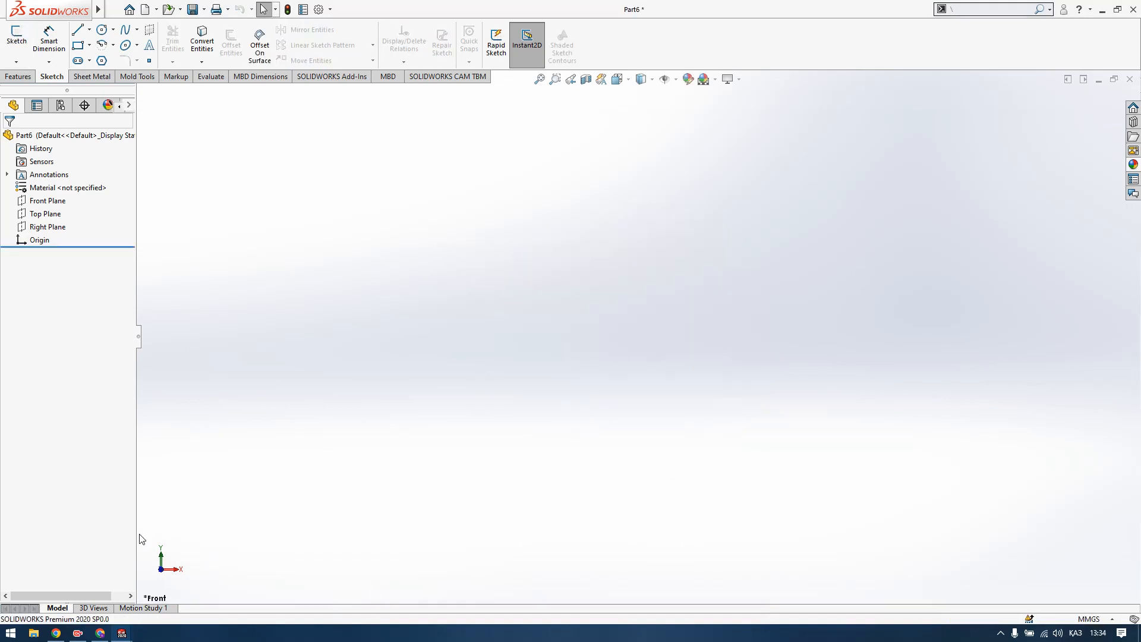
# Hide the part's origin and toggle the display of sketch relations in the graphics area.
pyautogui.moveTo(198, 570); pyautogui.dragTo(184, 599, button='middle')
pyautogui.moveTo(285, 581)
pyautogui.mouseDown(button='middle')
pyautogui.moveTo(298, 545)
pyautogui.moveTo(294, 561)
pyautogui.mouseUp(button='middle')
pyautogui.click(43, 240)
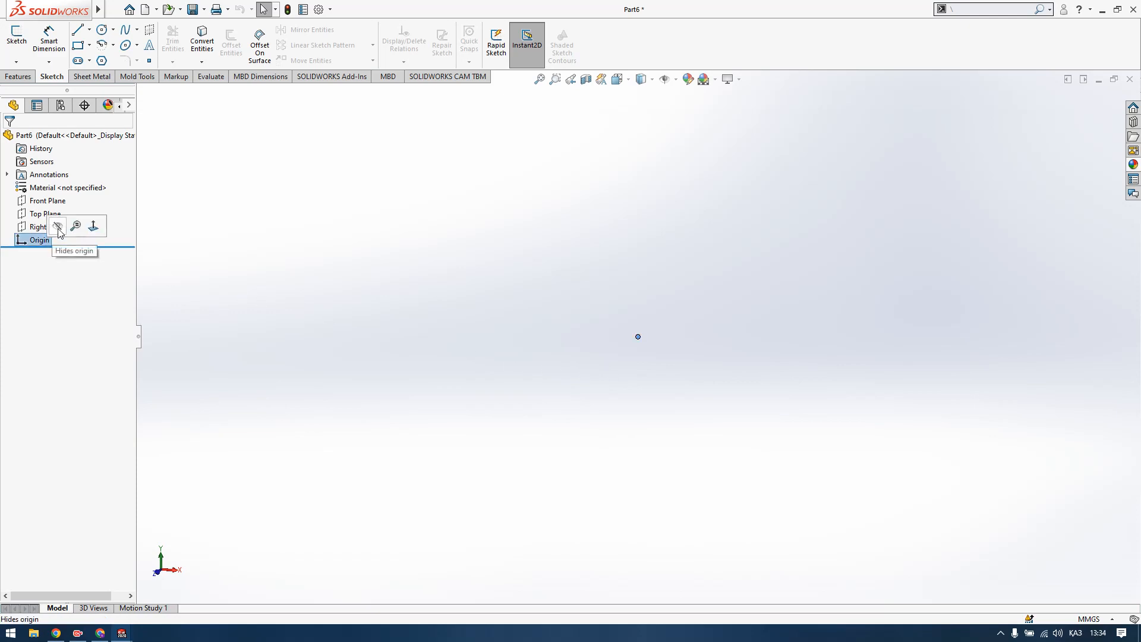
pyautogui.click(58, 226)
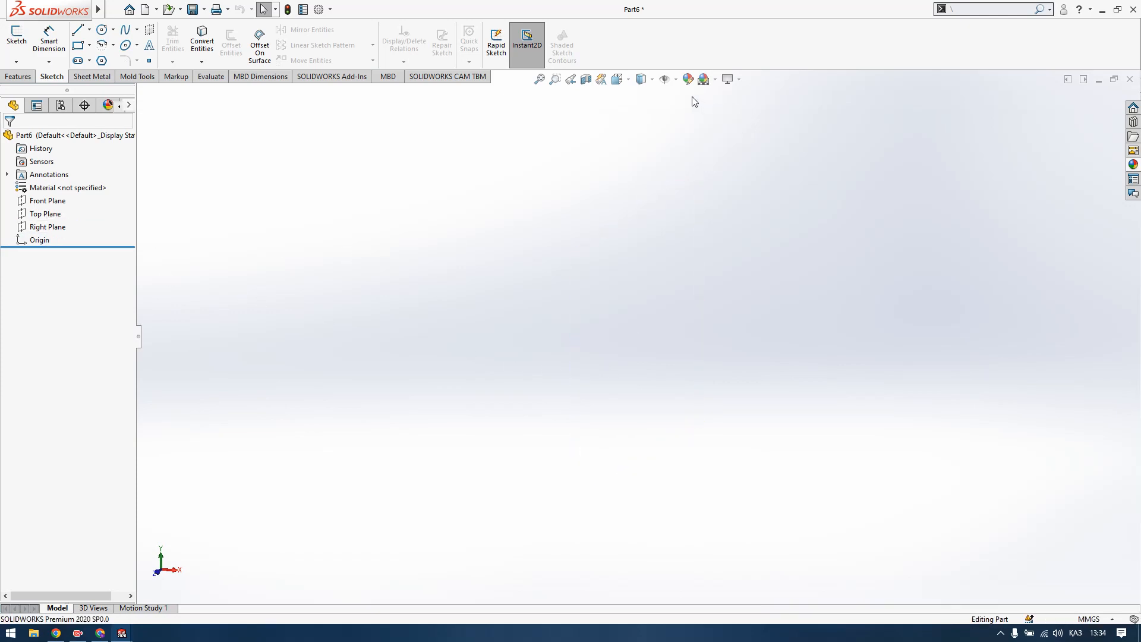
pyautogui.click(677, 80)
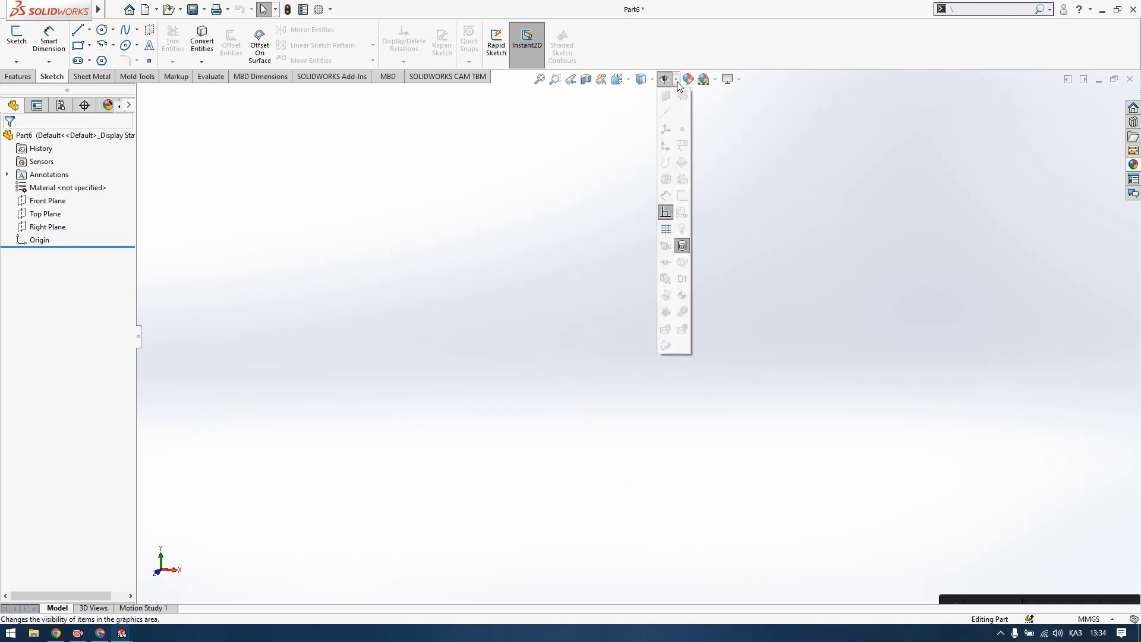
pyautogui.click(666, 211)
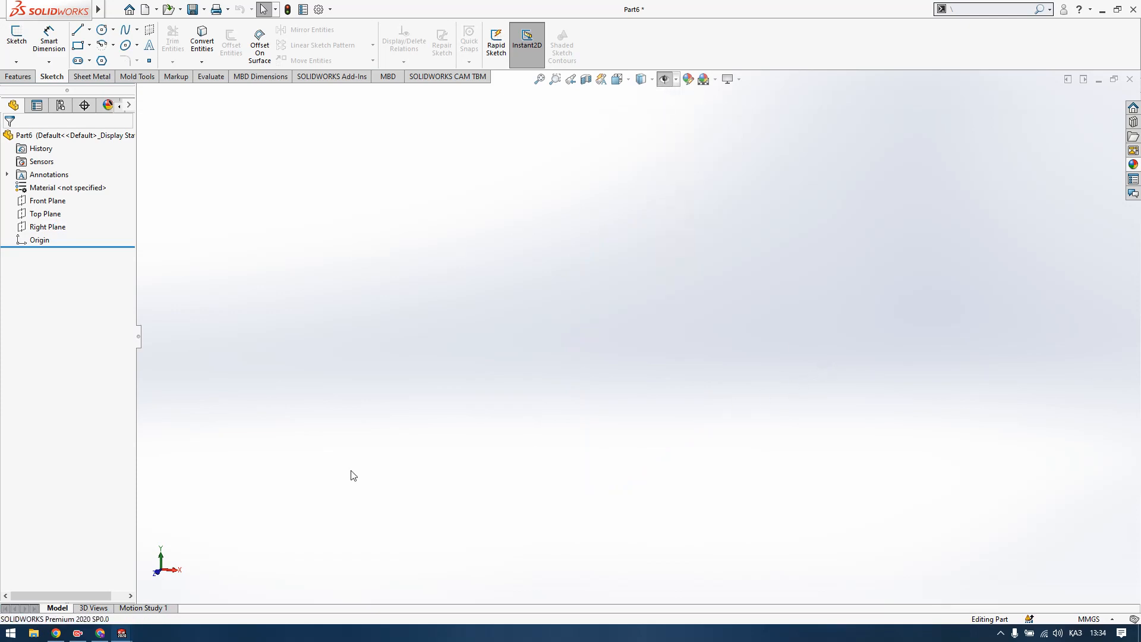
# Switch to the Қазан 1 assembly and examine the expanded feature tree of the 3 қазан component.
pyautogui.moveTo(122, 633)
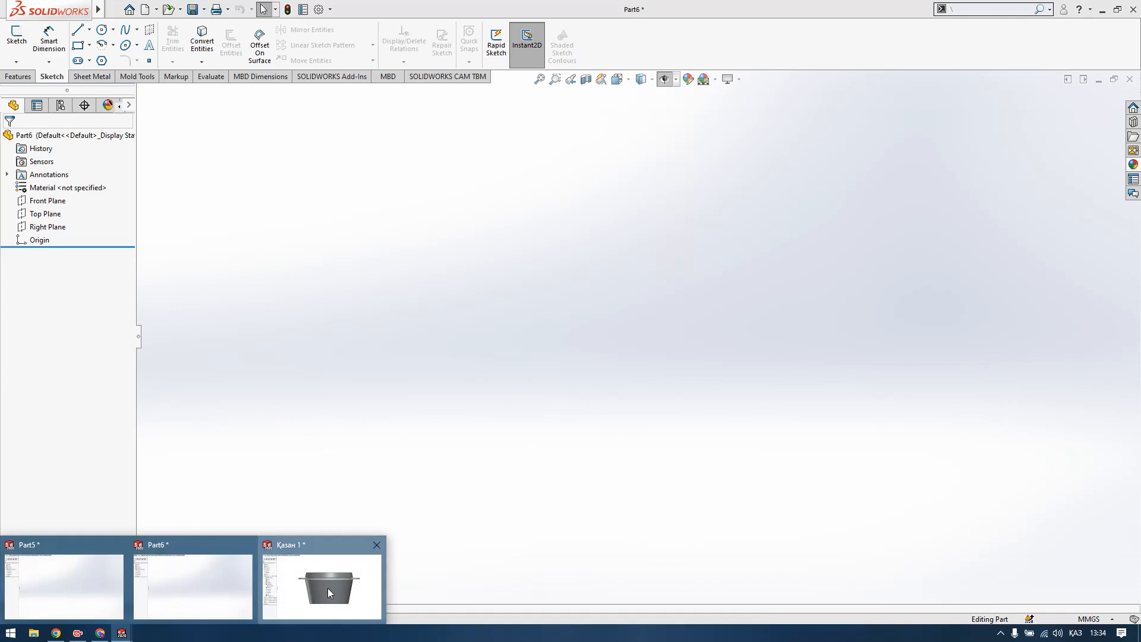
pyautogui.click(327, 588)
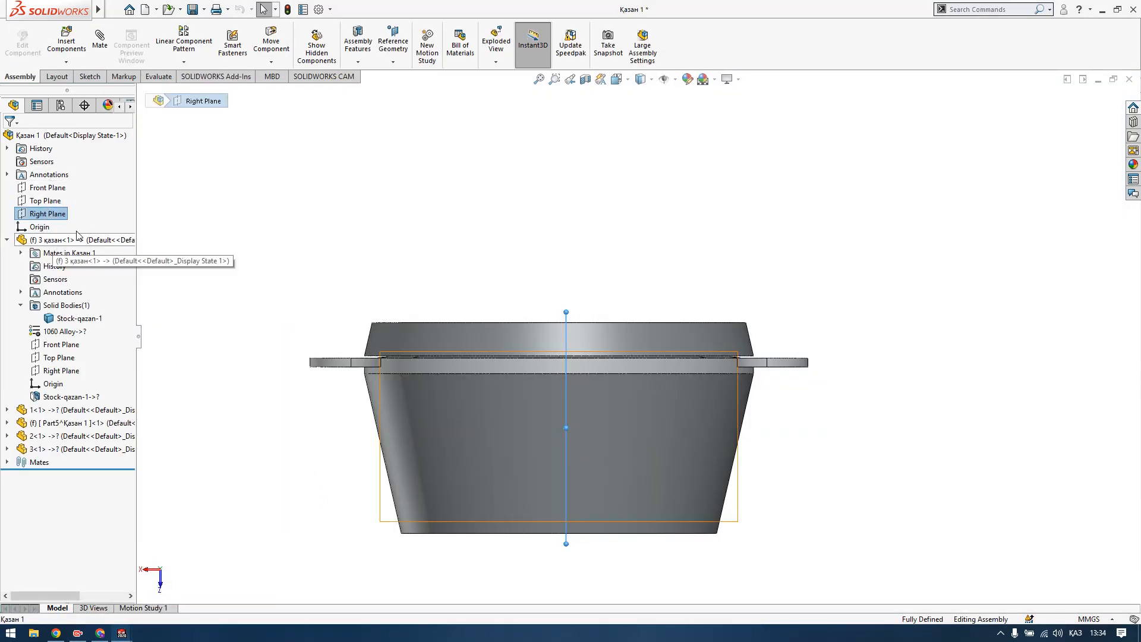
pyautogui.click(31, 240)
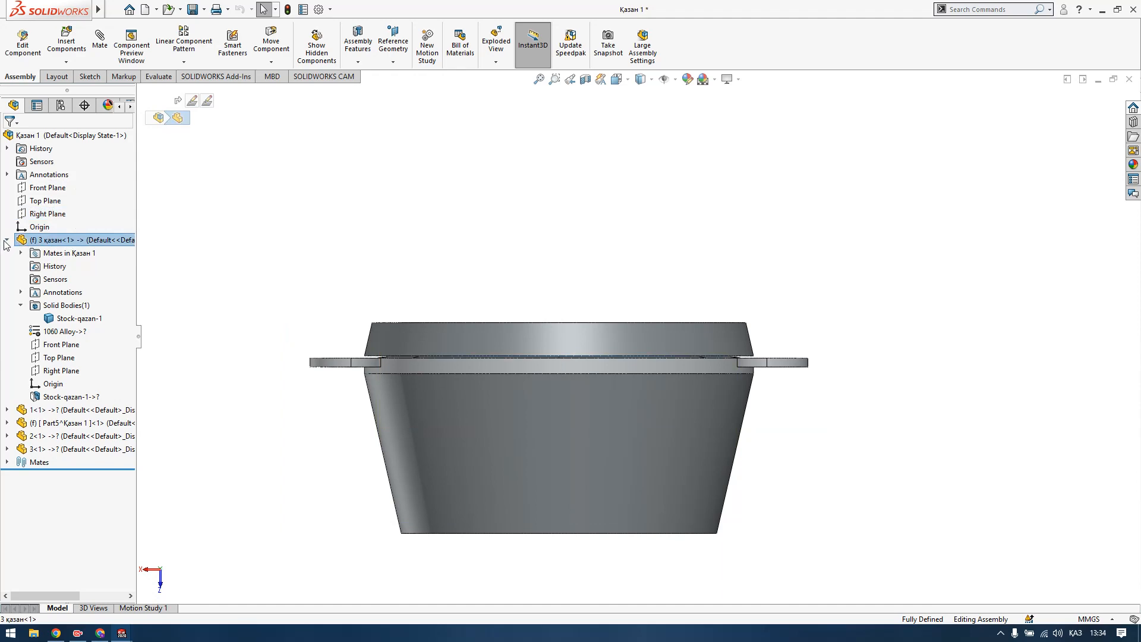
pyautogui.hscroll(3, 60, 289)
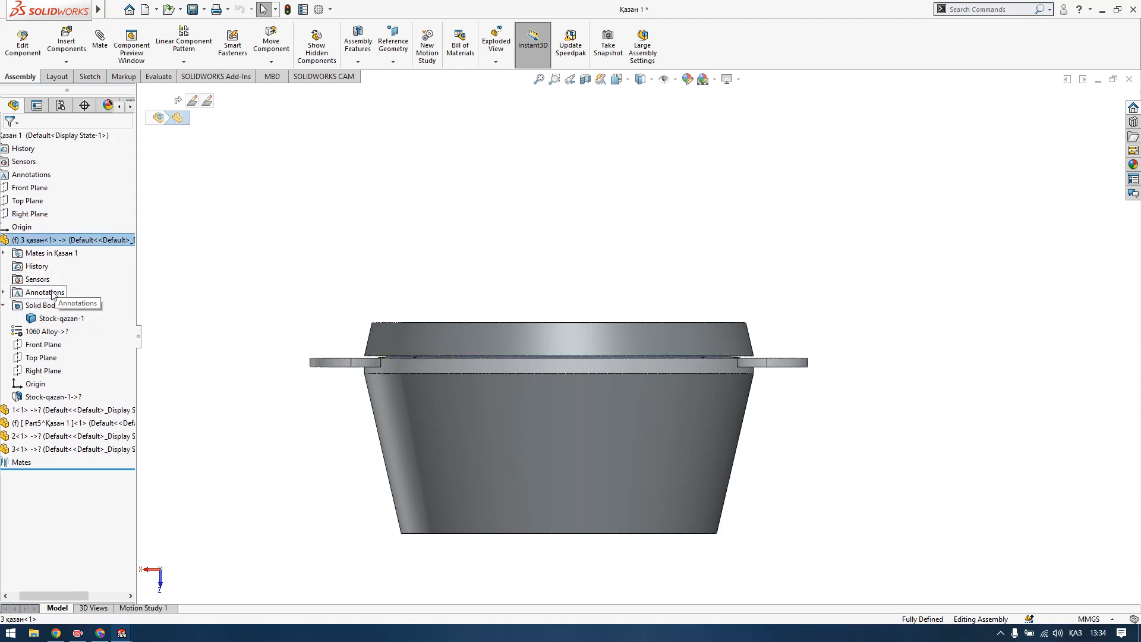
pyautogui.hscroll(-3, 60, 297)
# Inspect the Stock-qazan-1 solid body of the 3 қазан component and the options for its 1060 Alloy material.
pyautogui.click(21, 305)
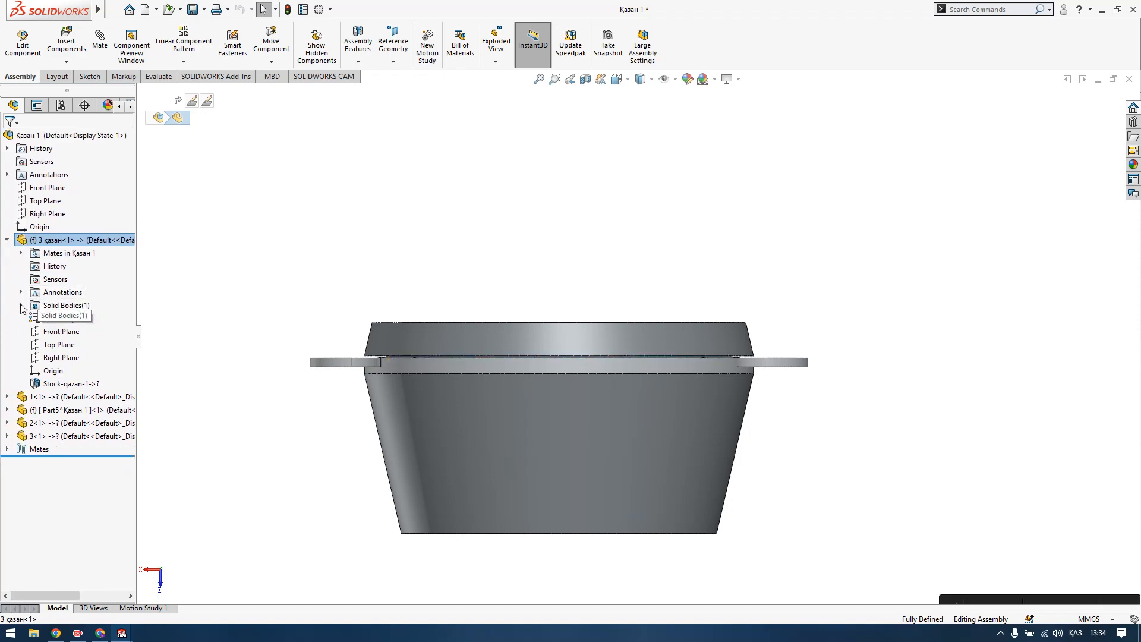
pyautogui.click(22, 306)
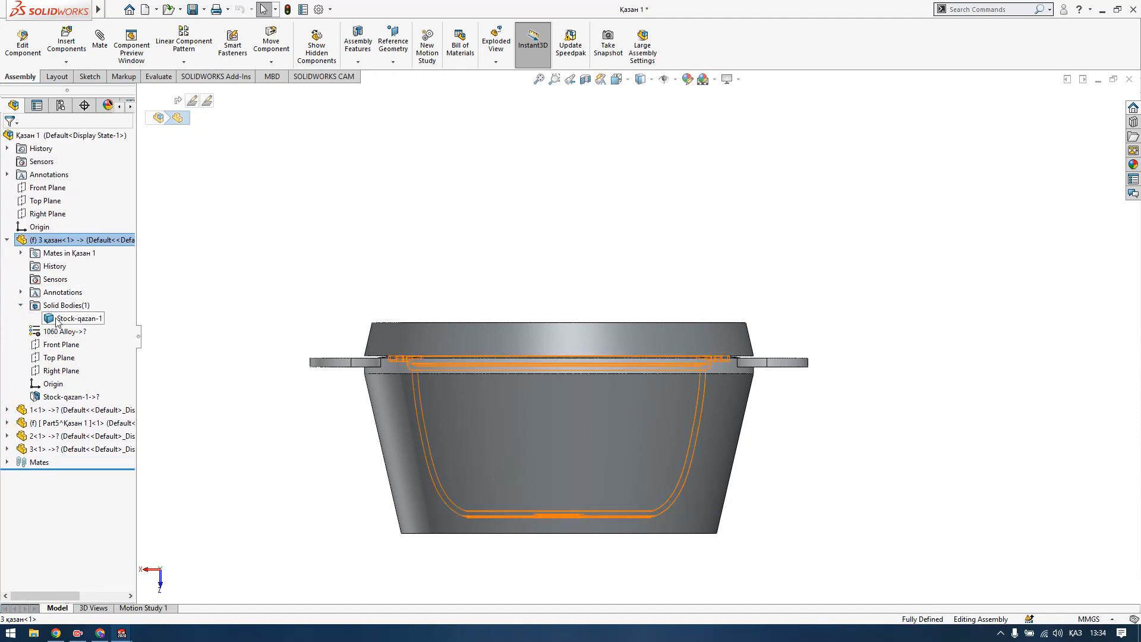
pyautogui.click(58, 320)
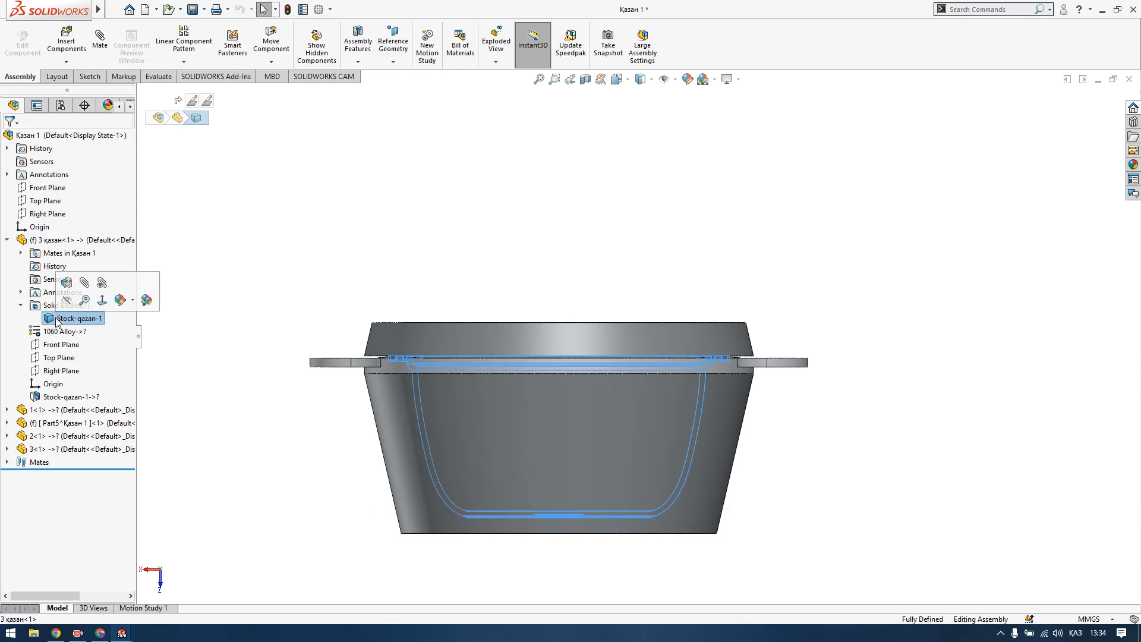
pyautogui.click(75, 333)
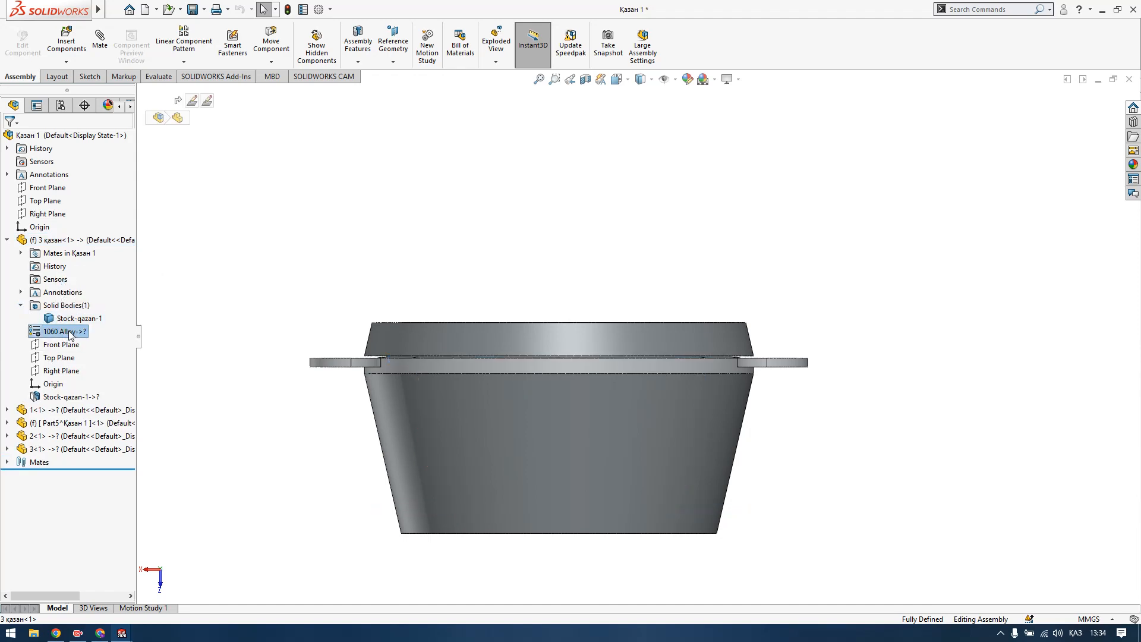
pyautogui.rightClick(71, 335)
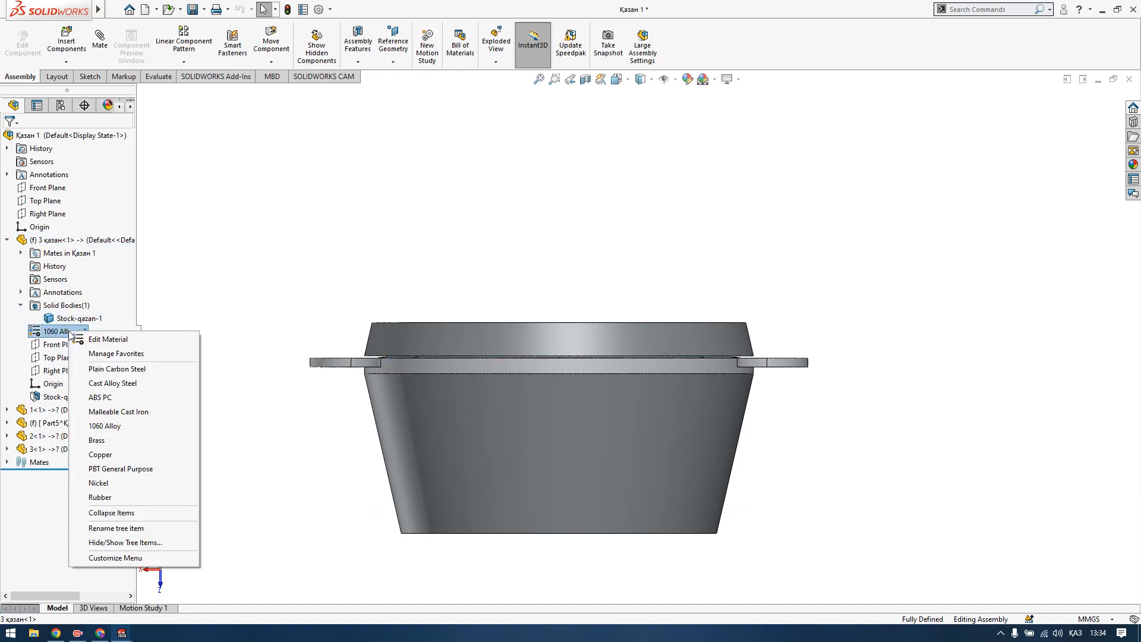
# Return to Part6, open its material editor and view the properties of 1023 Carbon Steel Sheet (SS).
pyautogui.click(121, 633)
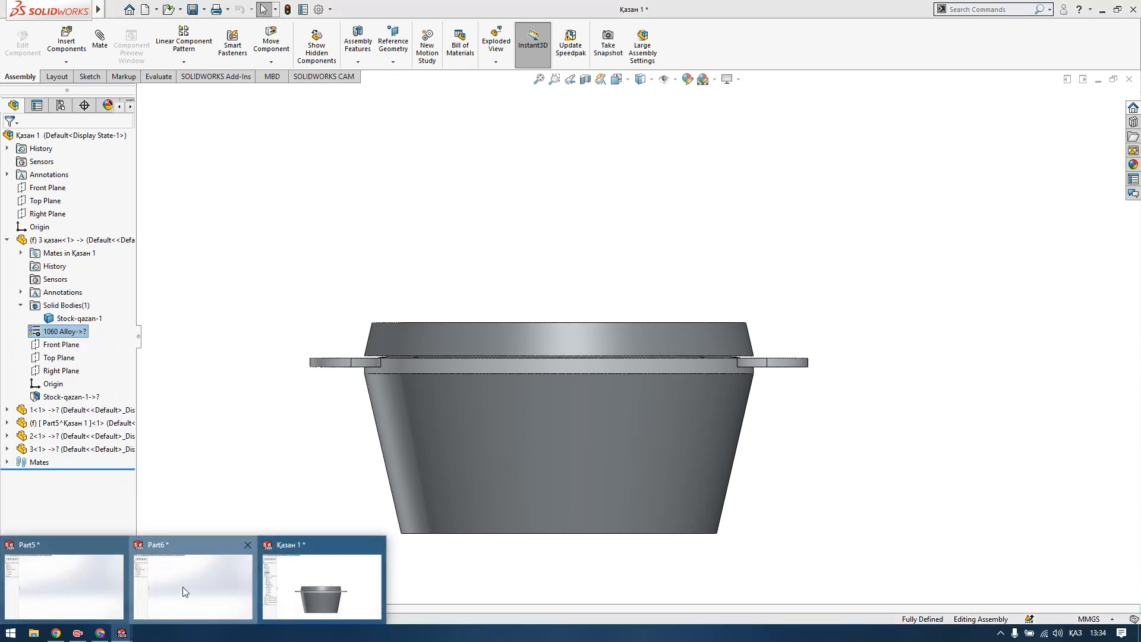
pyautogui.click(185, 592)
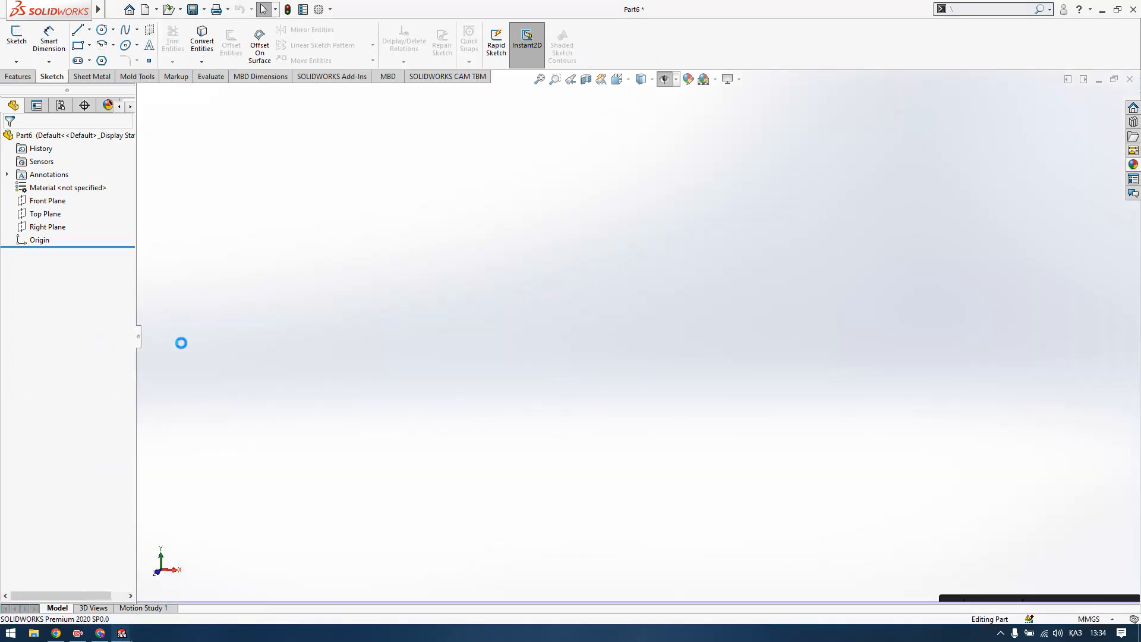
pyautogui.rightClick(45, 189)
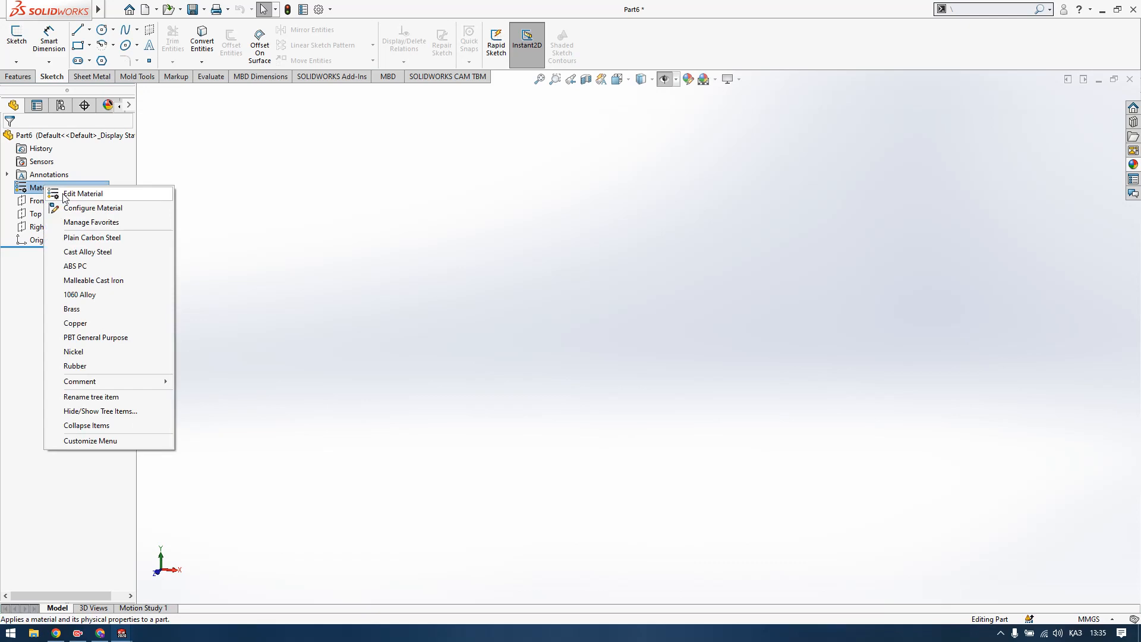
pyautogui.click(66, 194)
pyautogui.click(388, 221)
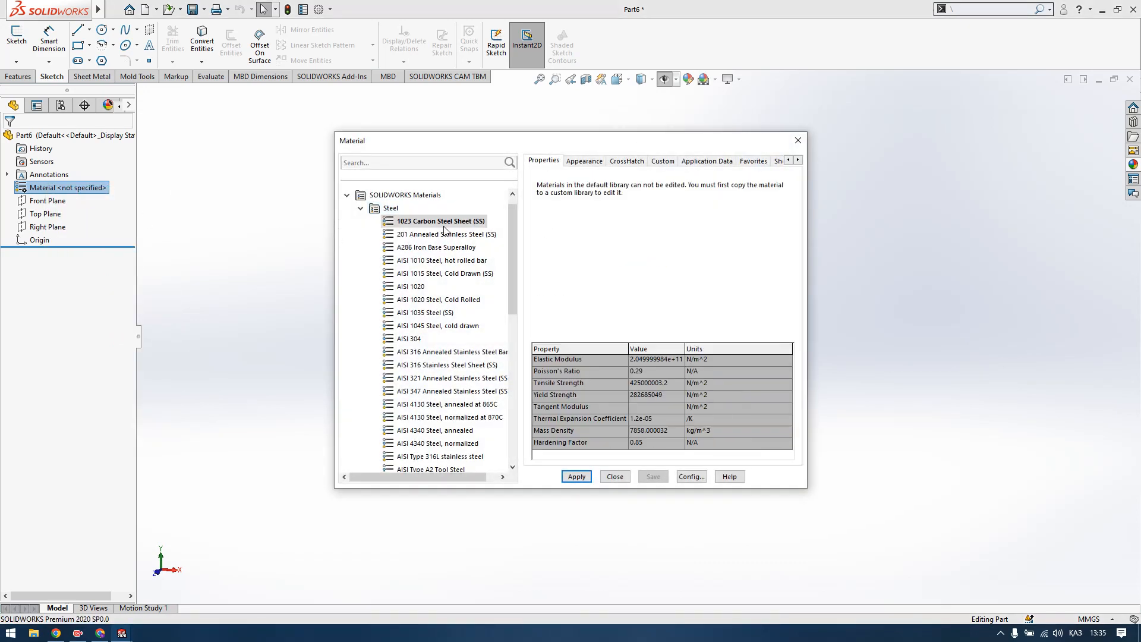
# Look through the SOLIDWORKS Materials categories and the Plastic category under Custom Materials.
pyautogui.moveTo(515, 216); pyautogui.dragTo(524, 368)
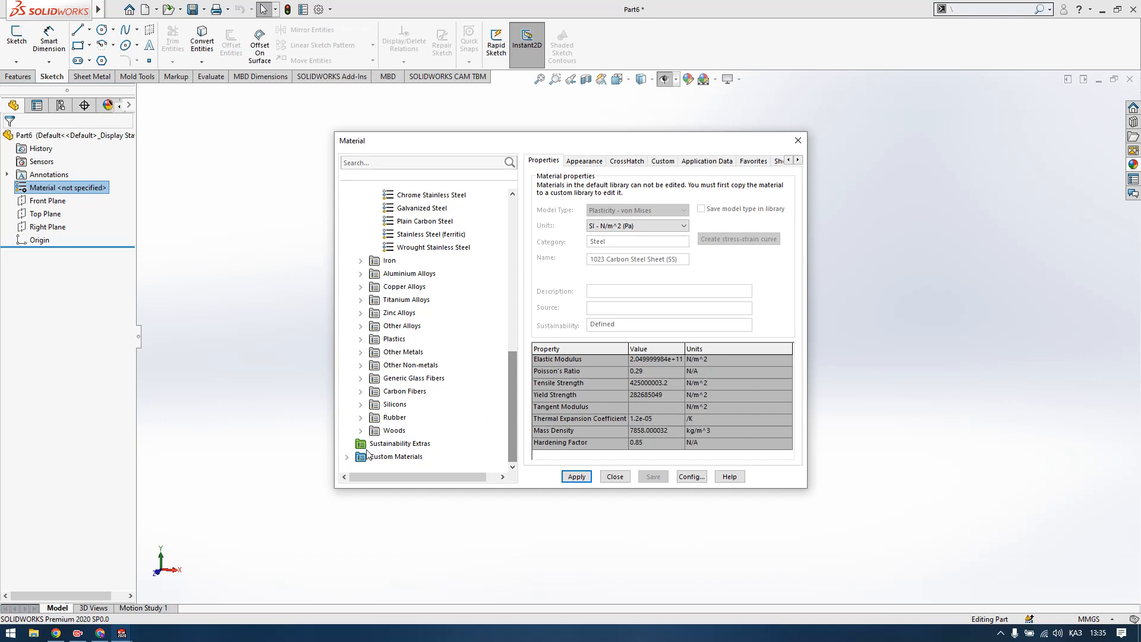
pyautogui.click(347, 457)
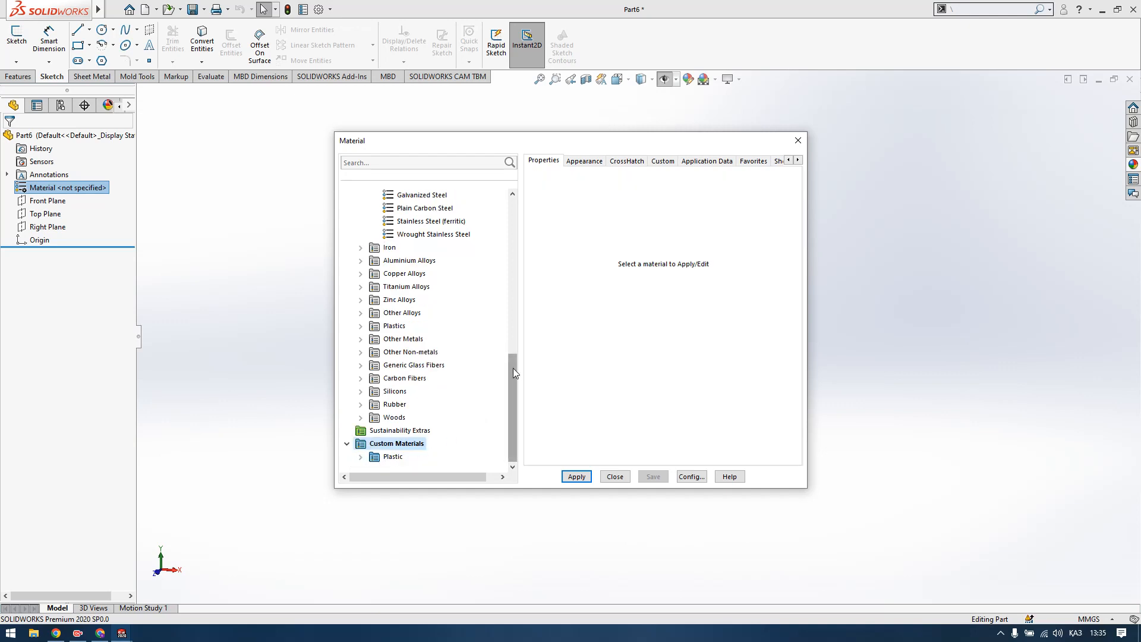
pyautogui.moveTo(515, 395)
pyautogui.mouseDown()
pyautogui.moveTo(516, 376)
pyautogui.moveTo(507, 416)
pyautogui.mouseUp()
pyautogui.click(393, 457)
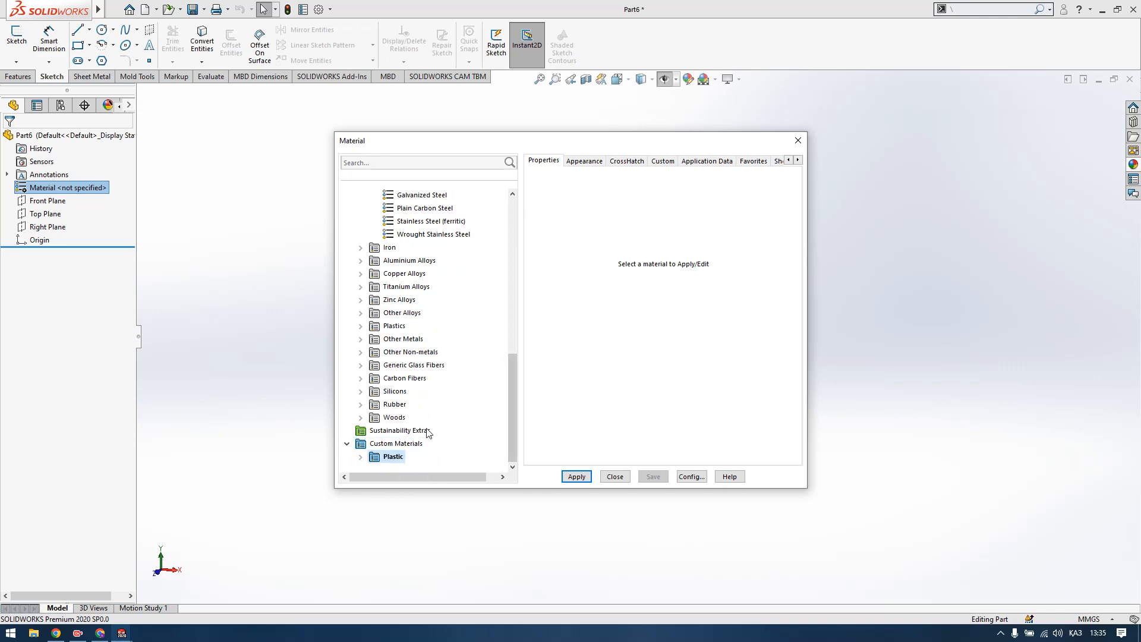
pyautogui.moveTo(516, 404); pyautogui.dragTo(505, 230)
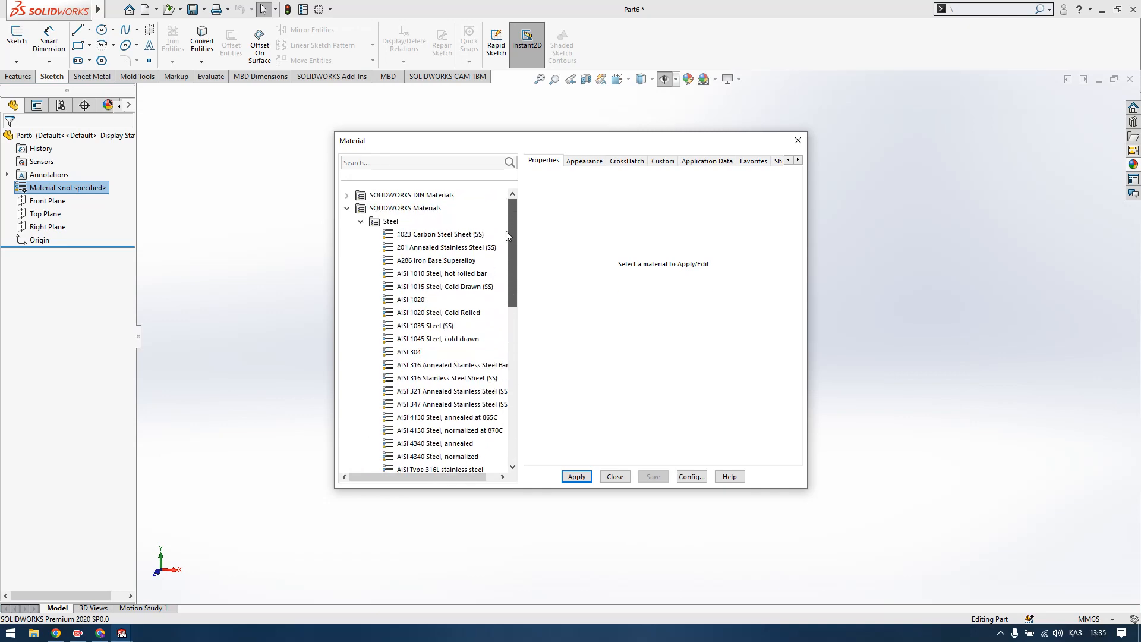
# Collapse the SOLIDWORKS Materials library and examine the DIN Steel (Unalloyed) grades under SOLIDWORKS DIN Materials.
pyautogui.click(360, 222)
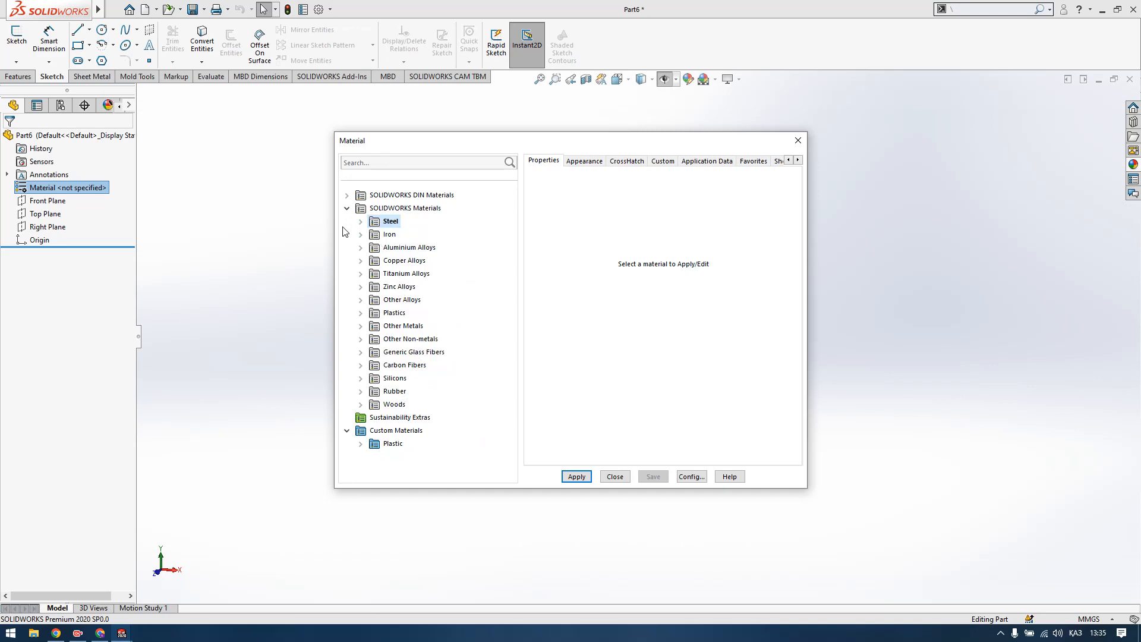
pyautogui.click(347, 208)
pyautogui.click(347, 195)
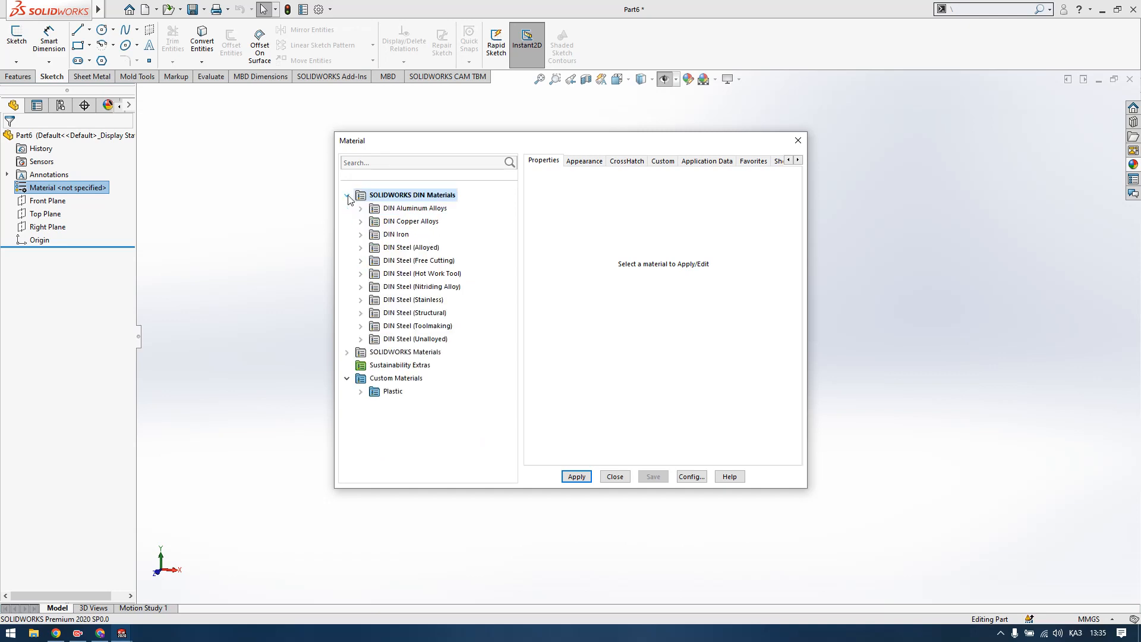
pyautogui.click(361, 340)
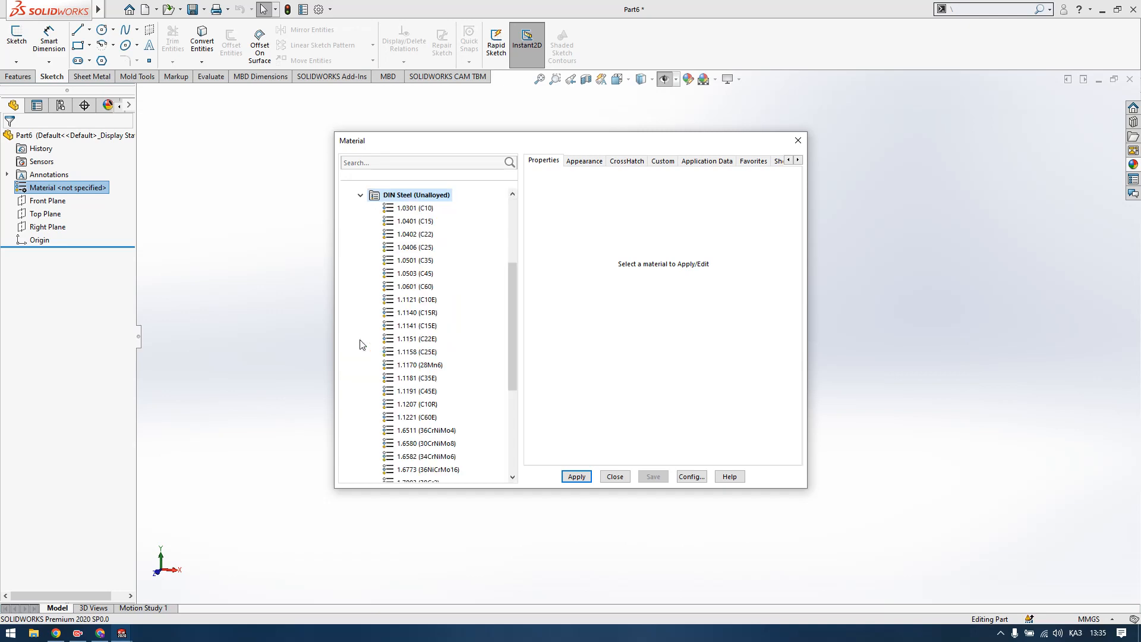
pyautogui.scroll(-4, 432, 279)
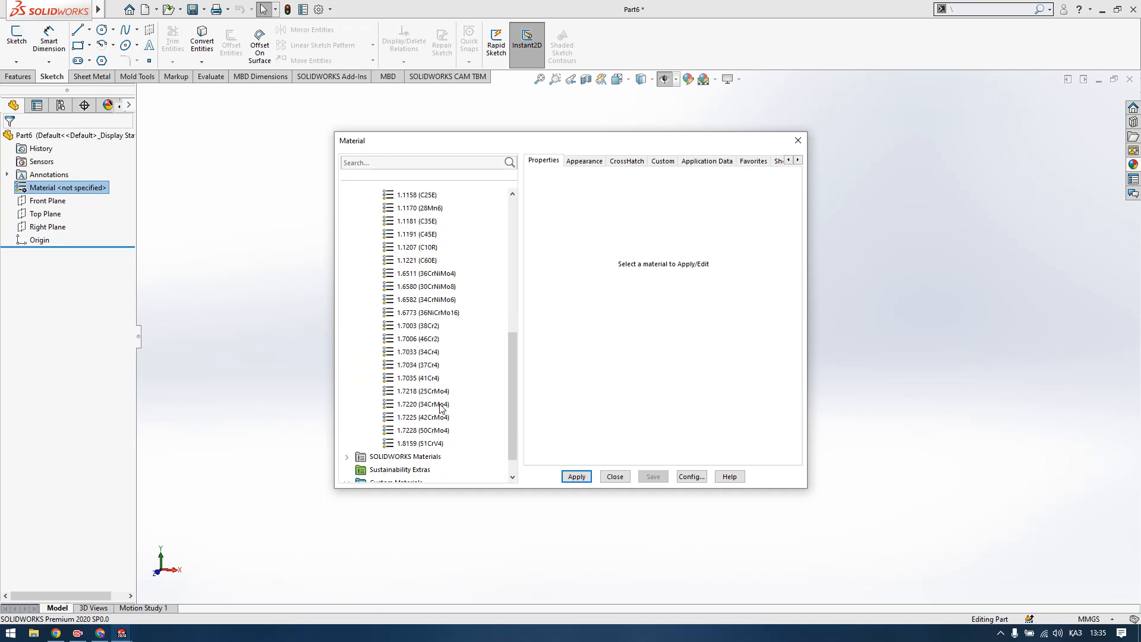
pyautogui.moveTo(437, 437)
pyautogui.scroll(4, 438, 434)
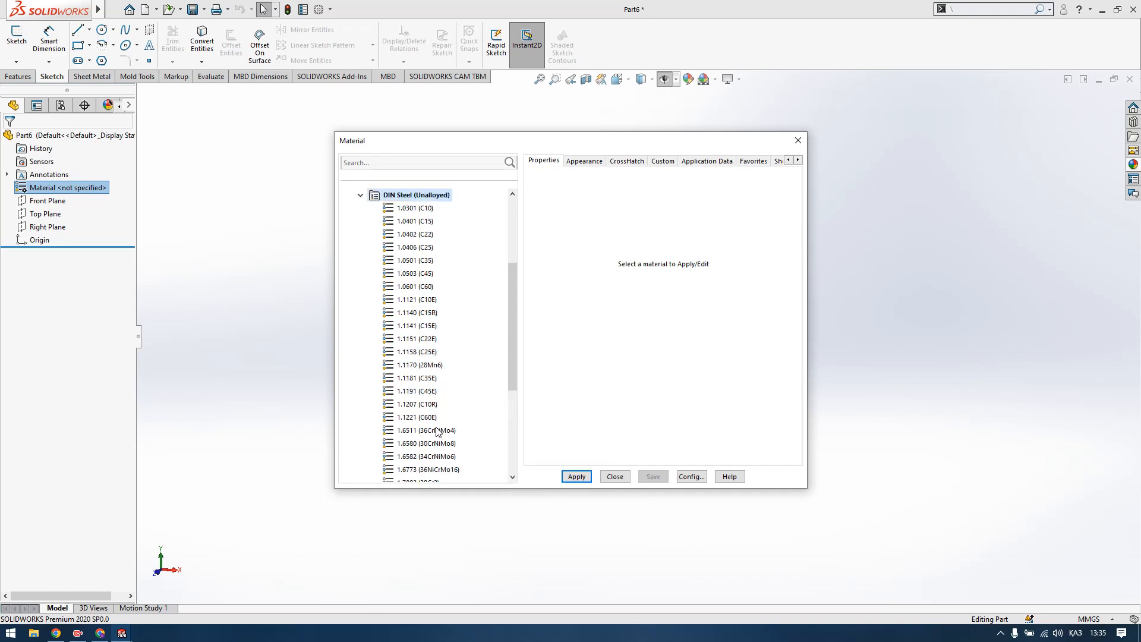
pyautogui.scroll(4, 435, 416)
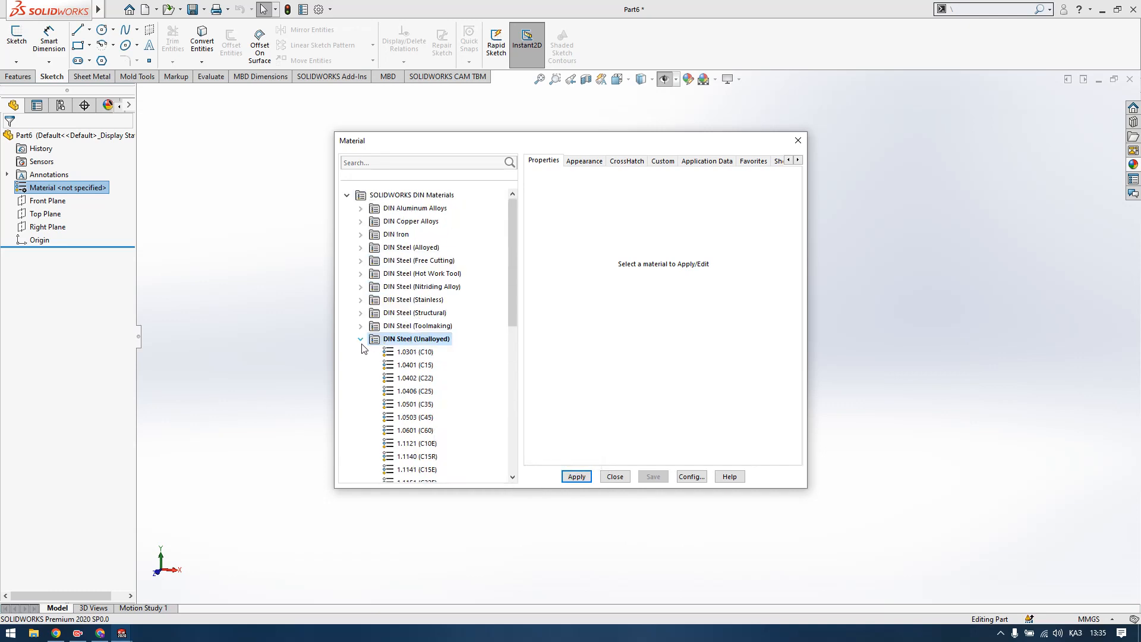
# View the DIN Steel (Toolmaking) grades and close the material editor without applying a material.
pyautogui.click(360, 339)
pyautogui.click(361, 326)
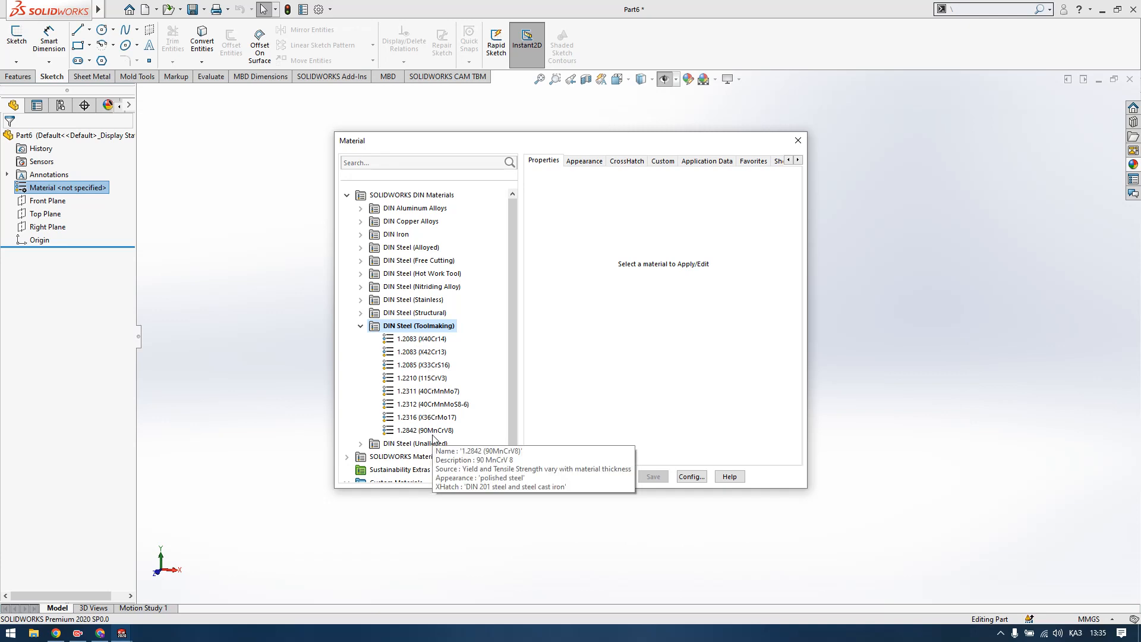
pyautogui.click(806, 140)
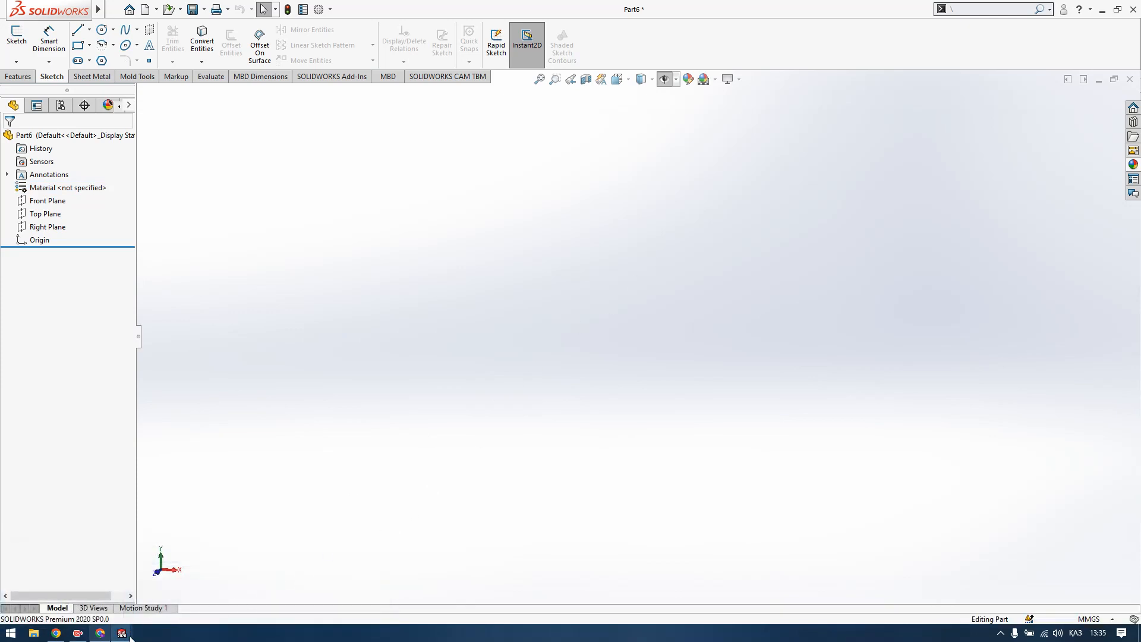
# Compare the material entry of Part6 with the one in the Қазан 1 assembly, ending on the assembly.
pyautogui.moveTo(122, 633)
pyautogui.click(351, 598)
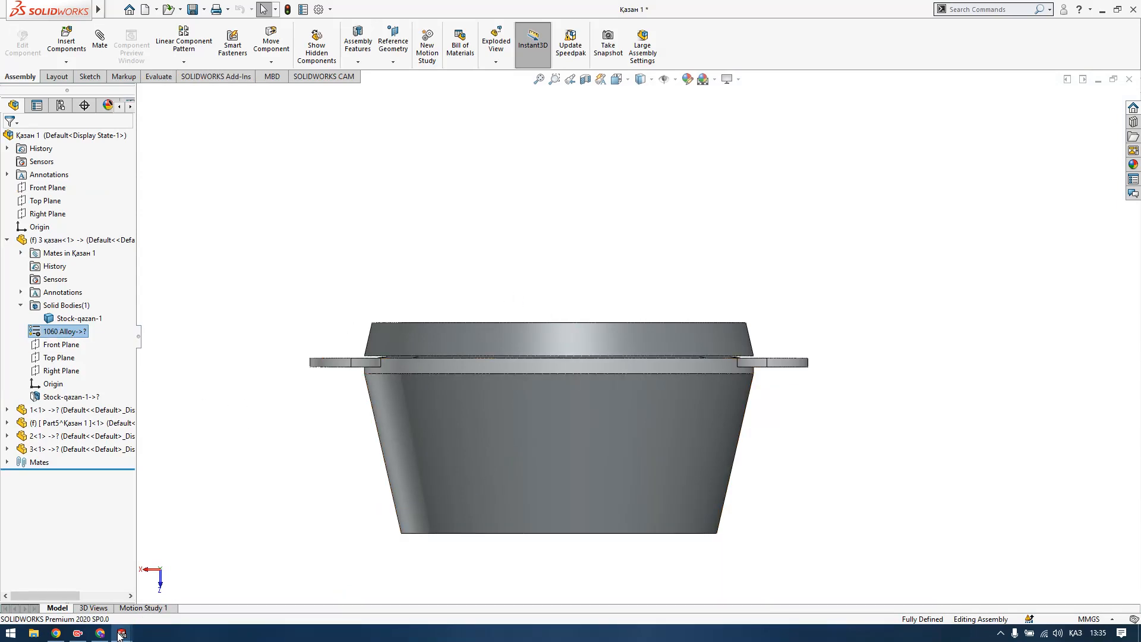
pyautogui.moveTo(123, 632)
pyautogui.click(185, 593)
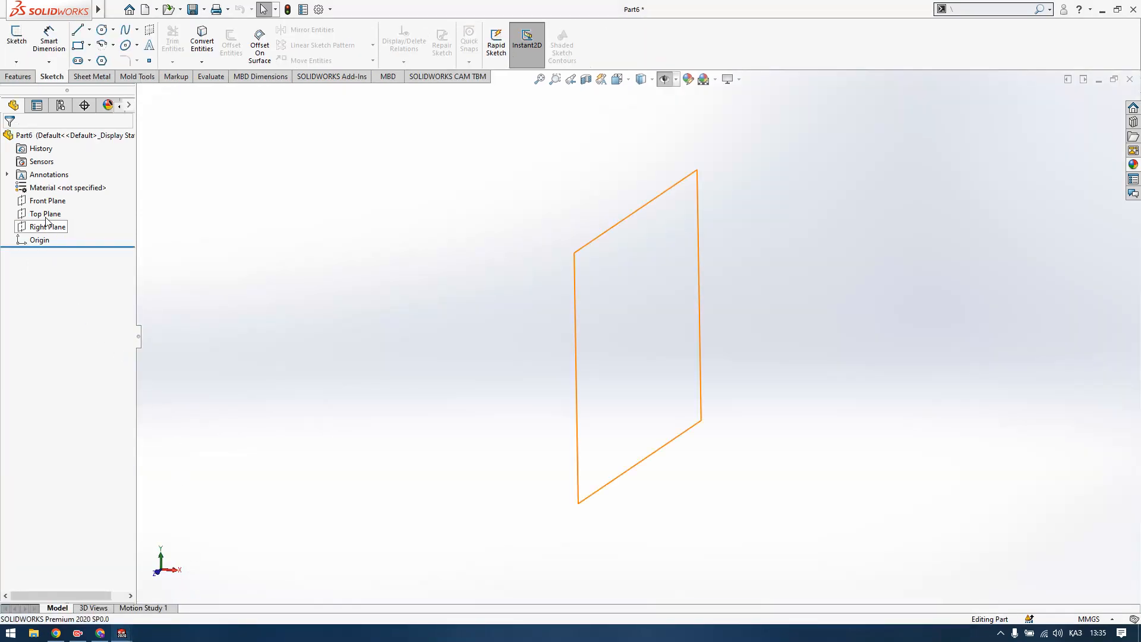
pyautogui.click(58, 188)
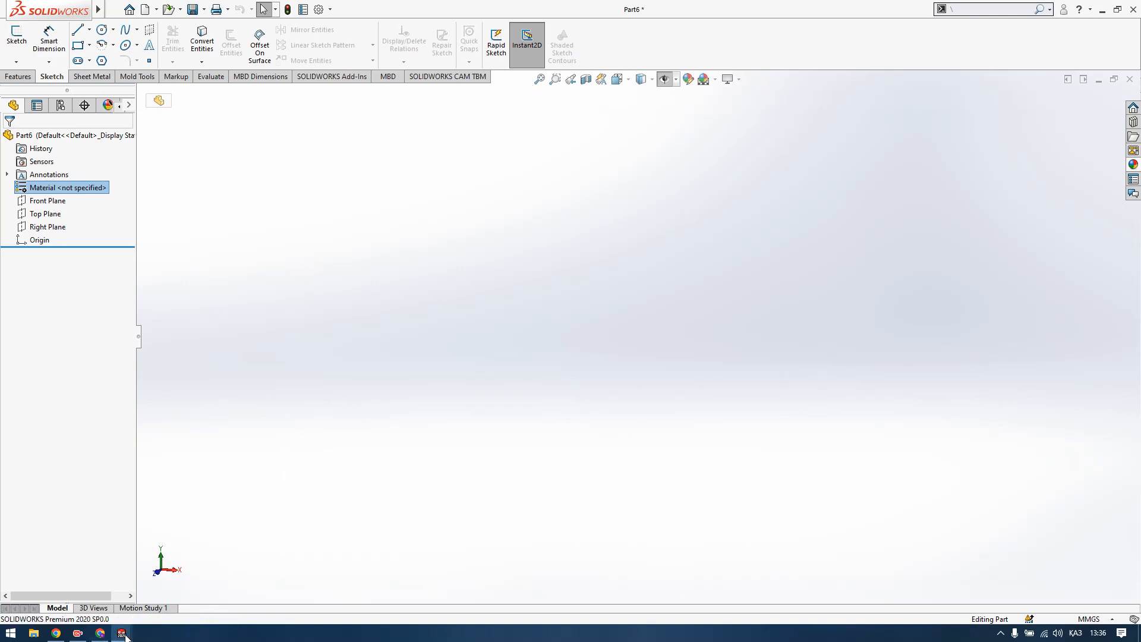
pyautogui.moveTo(123, 633)
pyautogui.click(321, 586)
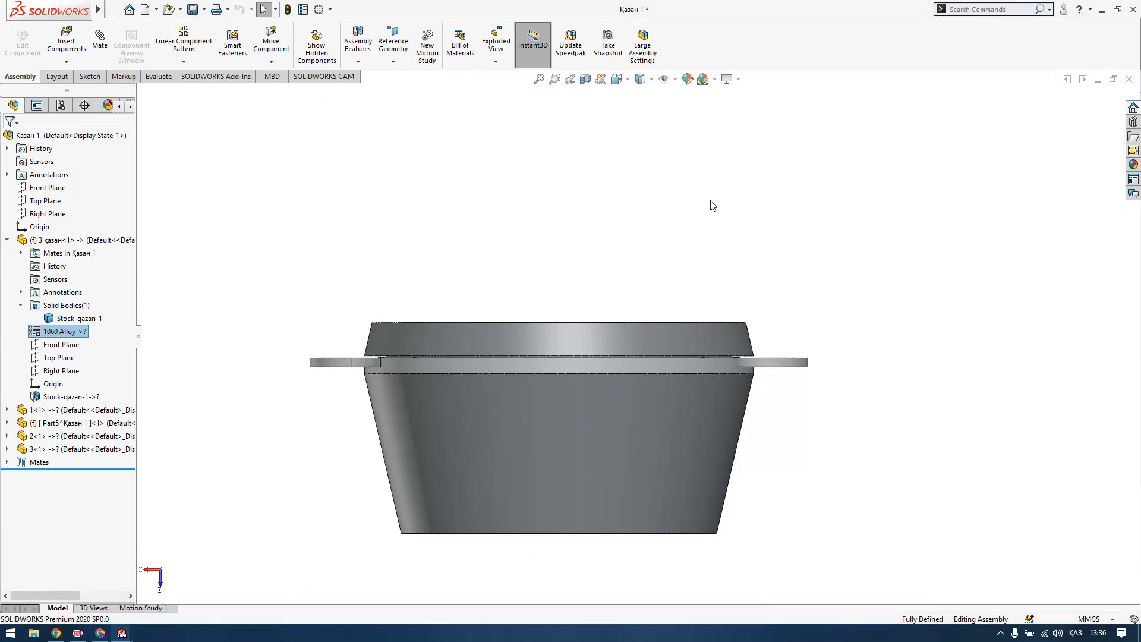
# Apply the Cartoon view setting to the Қазан 1 assembly and inspect the pot from several angles.
pyautogui.click(739, 79)
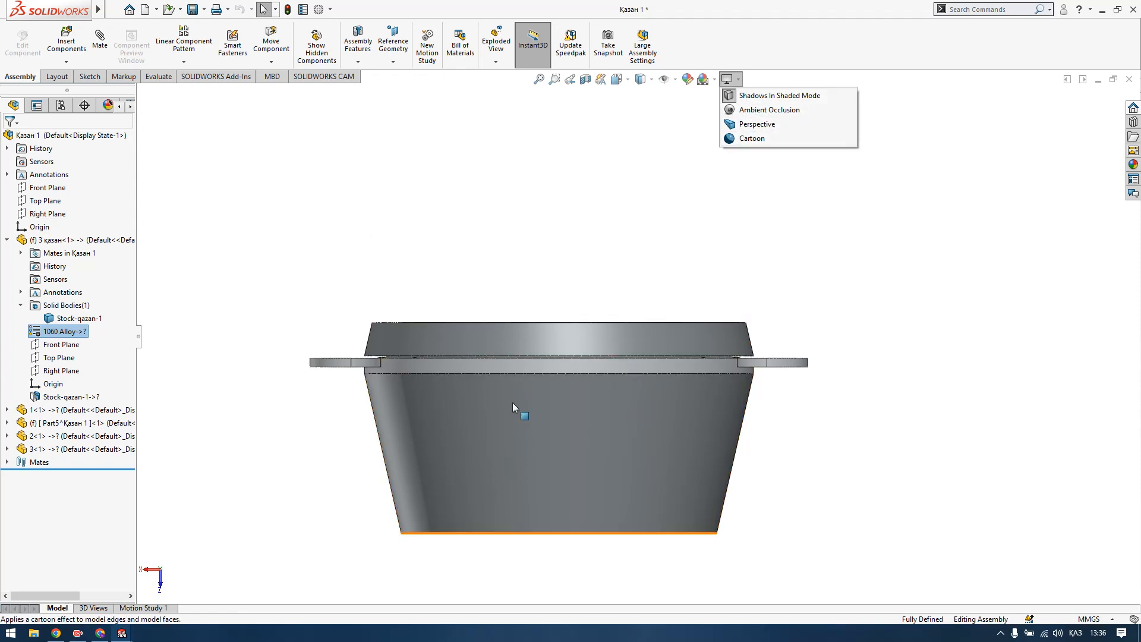
pyautogui.click(744, 140)
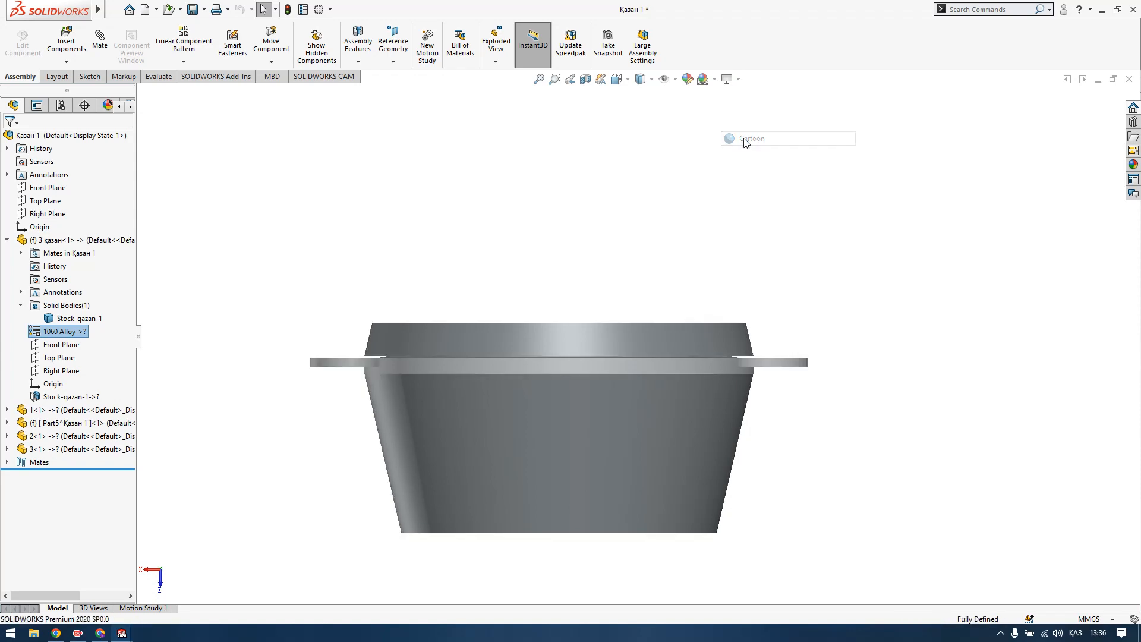
pyautogui.click(612, 257)
pyautogui.moveTo(435, 328); pyautogui.dragTo(443, 426, button='middle')
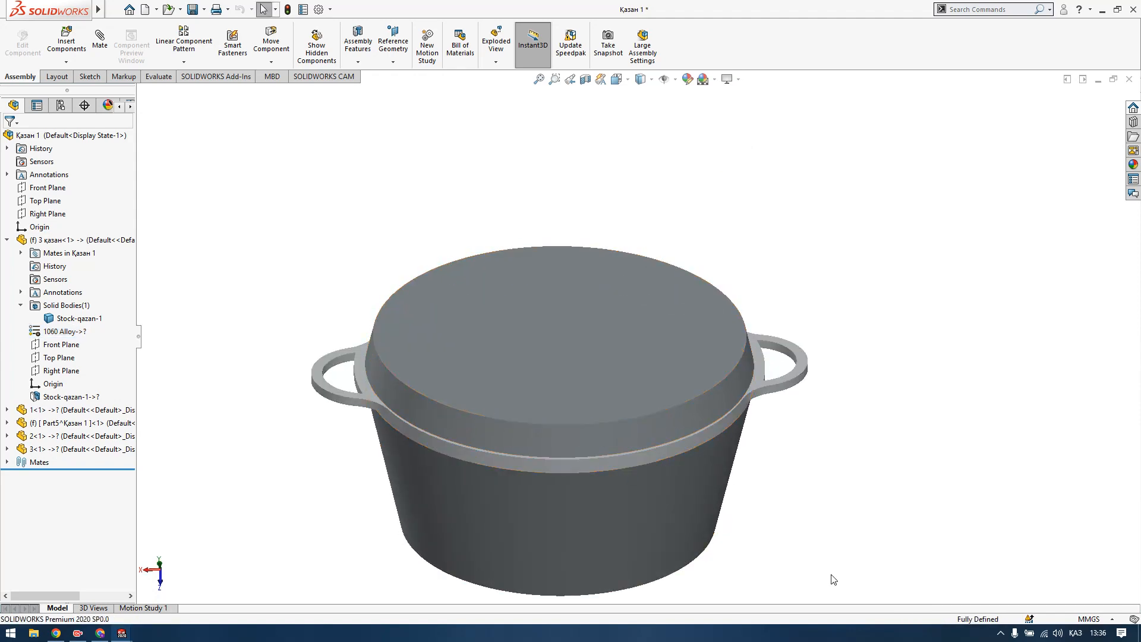
pyautogui.moveTo(834, 579); pyautogui.dragTo(580, 627, button='middle')
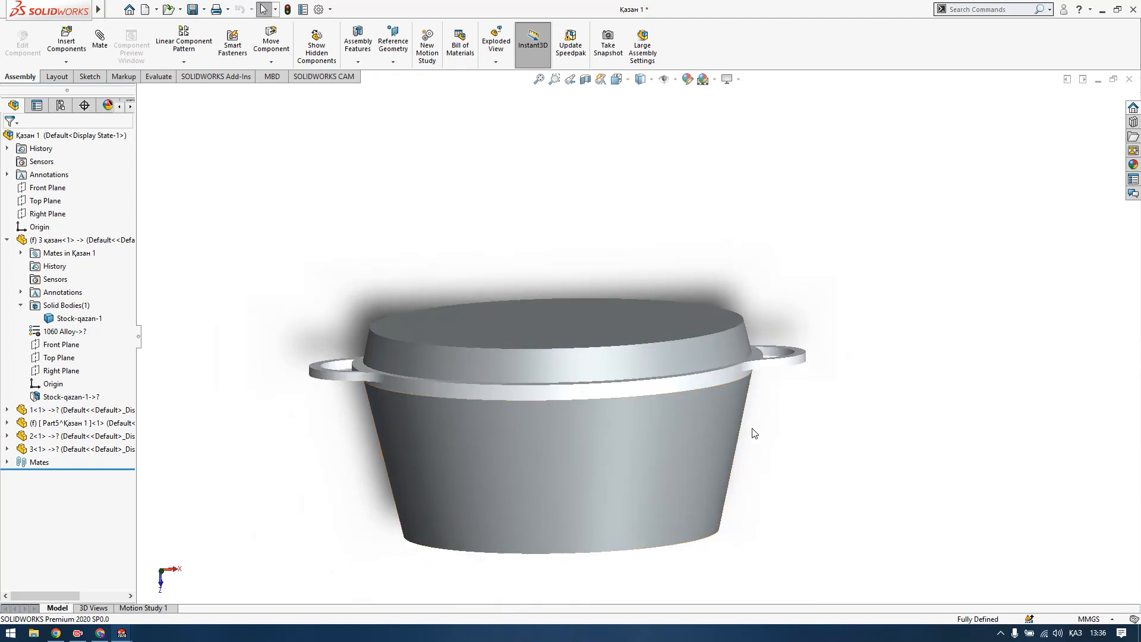
pyautogui.scroll(3, 748, 428)
pyautogui.scroll(-2, 714, 406)
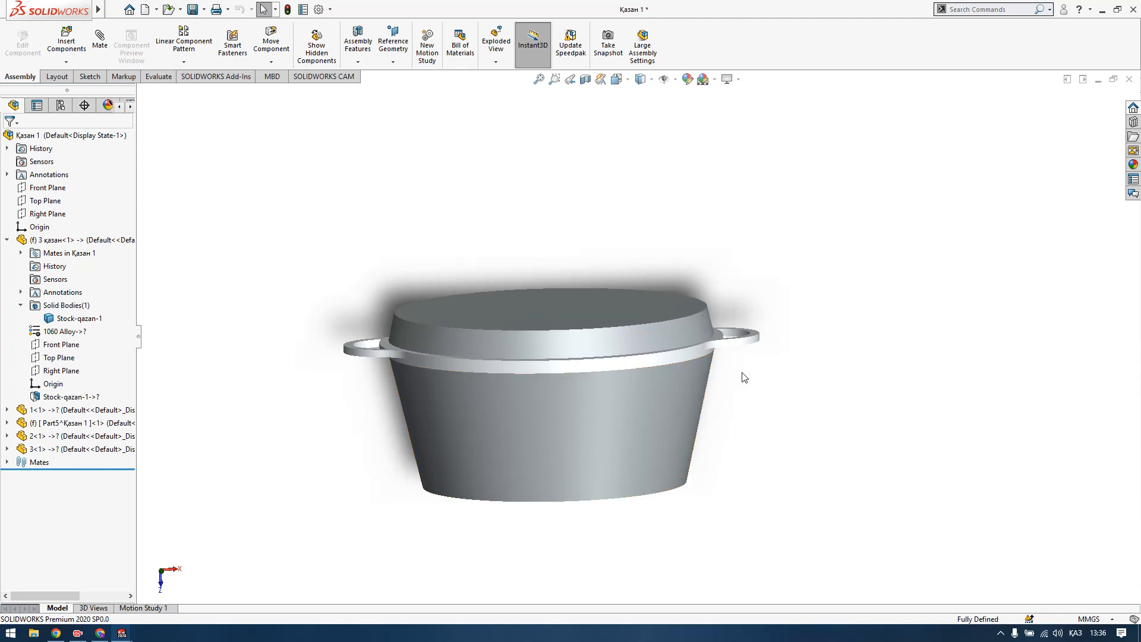
pyautogui.moveTo(744, 377); pyautogui.dragTo(736, 438, button='middle')
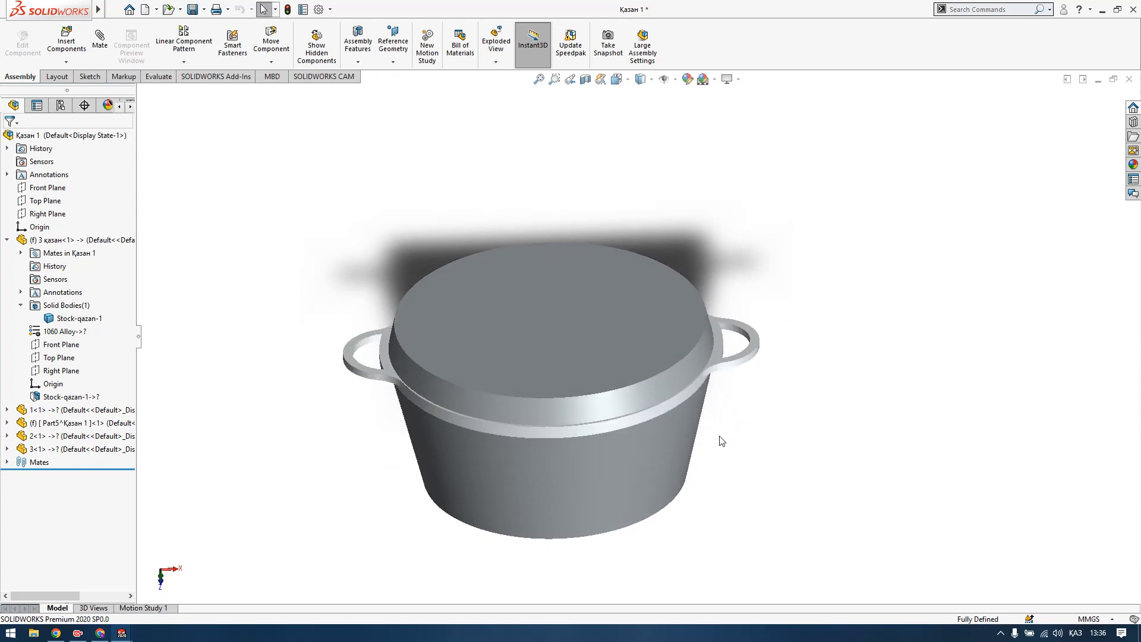
pyautogui.moveTo(722, 461)
pyautogui.mouseDown(button='middle')
pyautogui.moveTo(680, 237)
pyautogui.moveTo(681, 423)
pyautogui.moveTo(662, 453)
pyautogui.moveTo(555, 464)
pyautogui.moveTo(474, 448)
pyautogui.moveTo(333, 537)
pyautogui.moveTo(247, 507)
pyautogui.moveTo(240, 492)
pyautogui.moveTo(309, 439)
pyautogui.moveTo(415, 469)
pyautogui.moveTo(517, 479)
pyautogui.moveTo(507, 451)
pyautogui.moveTo(491, 469)
pyautogui.mouseUp(button='middle')
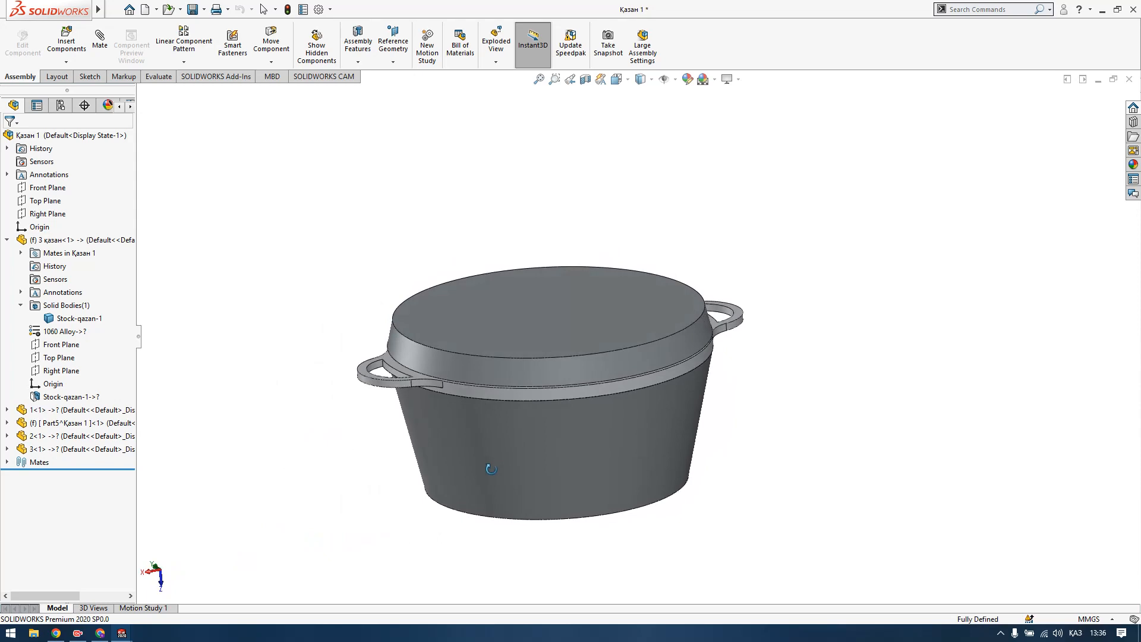
# Demonstrate Zoom to Fit by repeatedly changing the magnification and fitting the whole pot back into view.
pyautogui.click(539, 79)
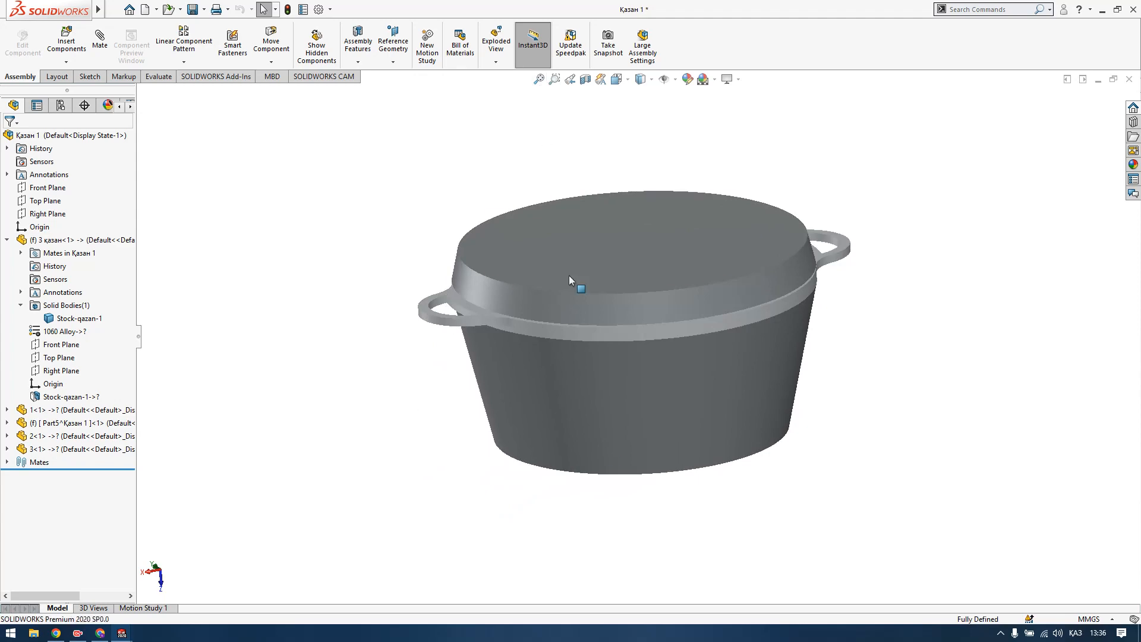
pyautogui.scroll(-5, 740, 388)
pyautogui.scroll(10, 735, 398)
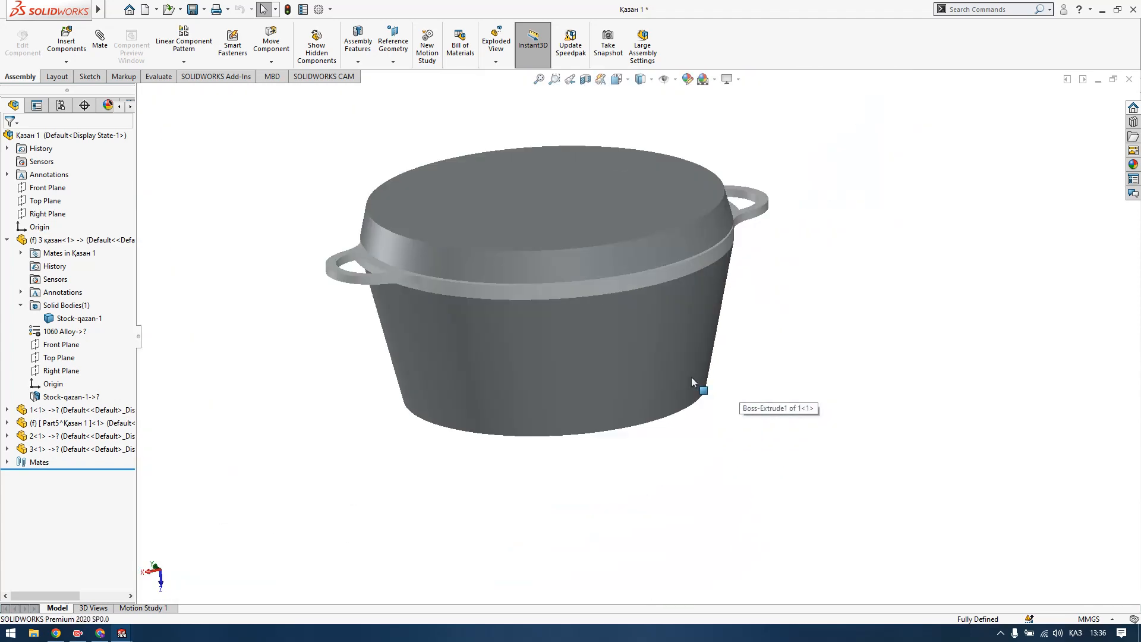
pyautogui.scroll(3, 656, 351)
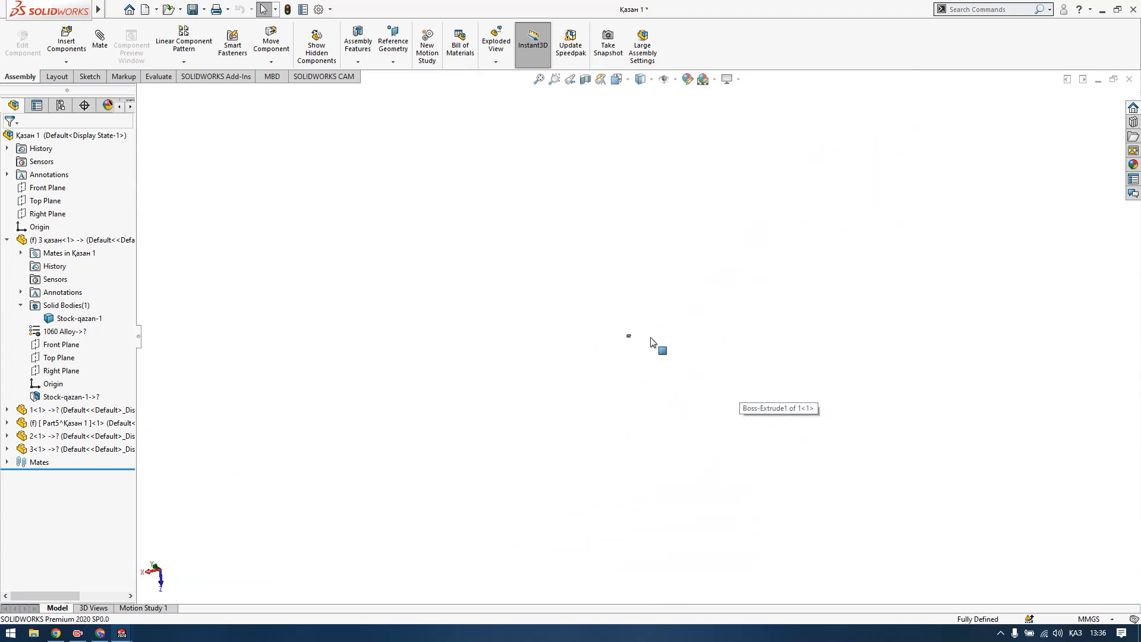
pyautogui.click(540, 79)
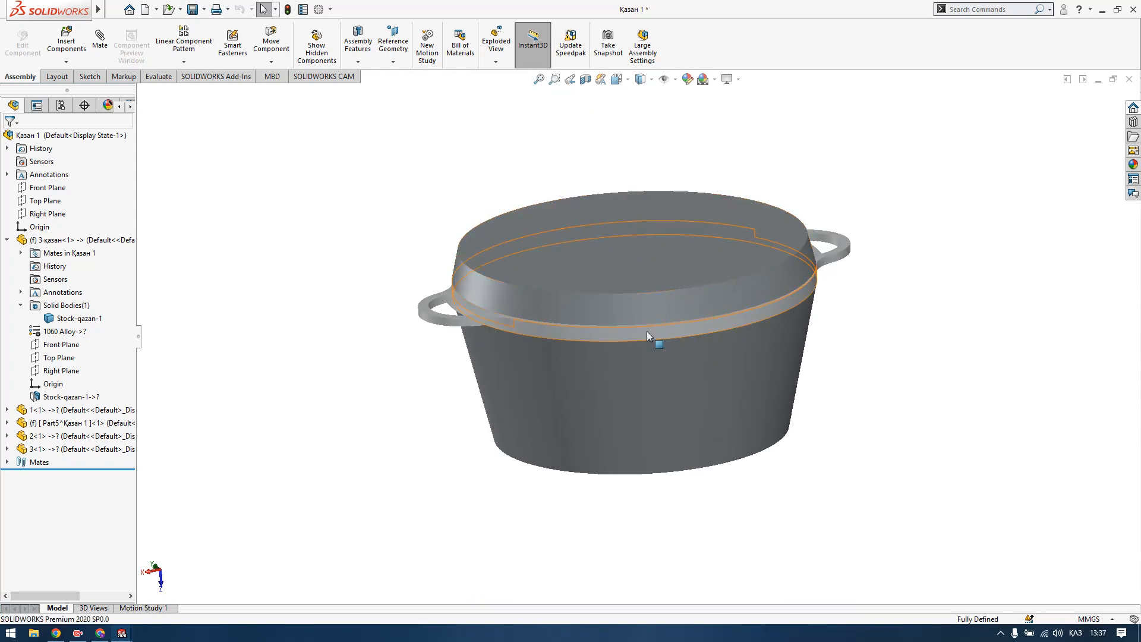
pyautogui.scroll(-5, 751, 403)
pyautogui.scroll(4, 726, 399)
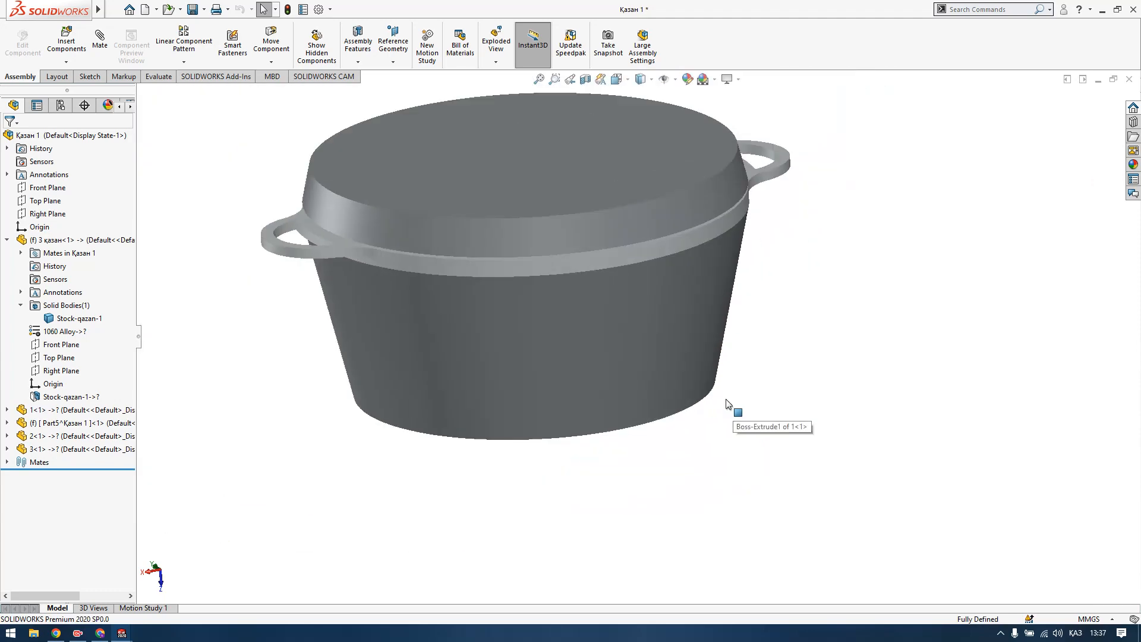
pyautogui.scroll(10, 728, 404)
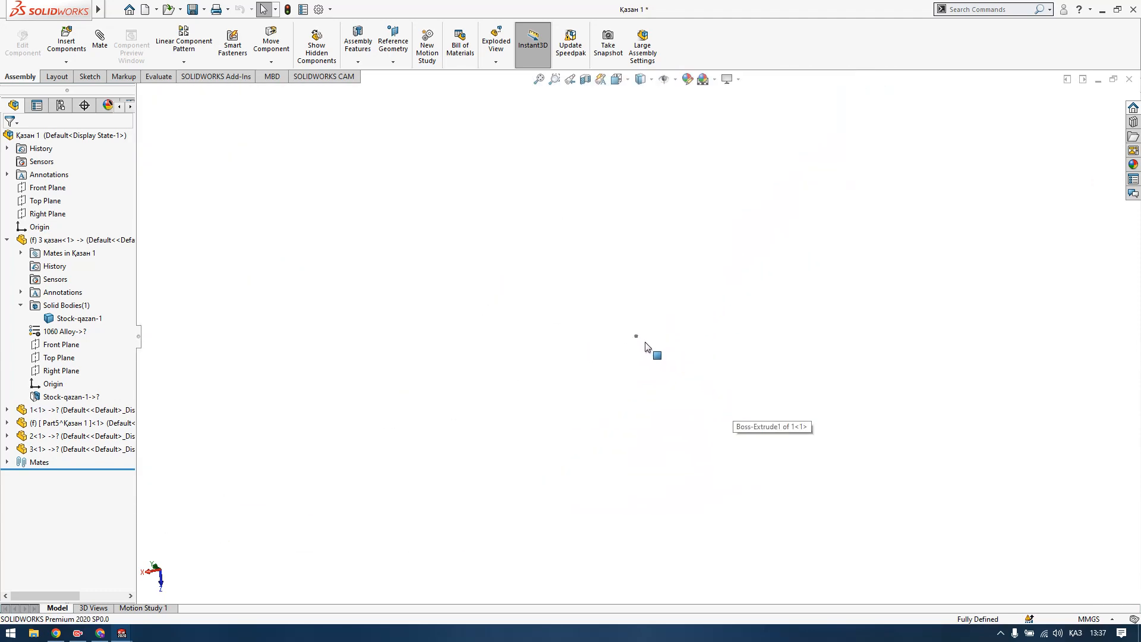
pyautogui.click(539, 80)
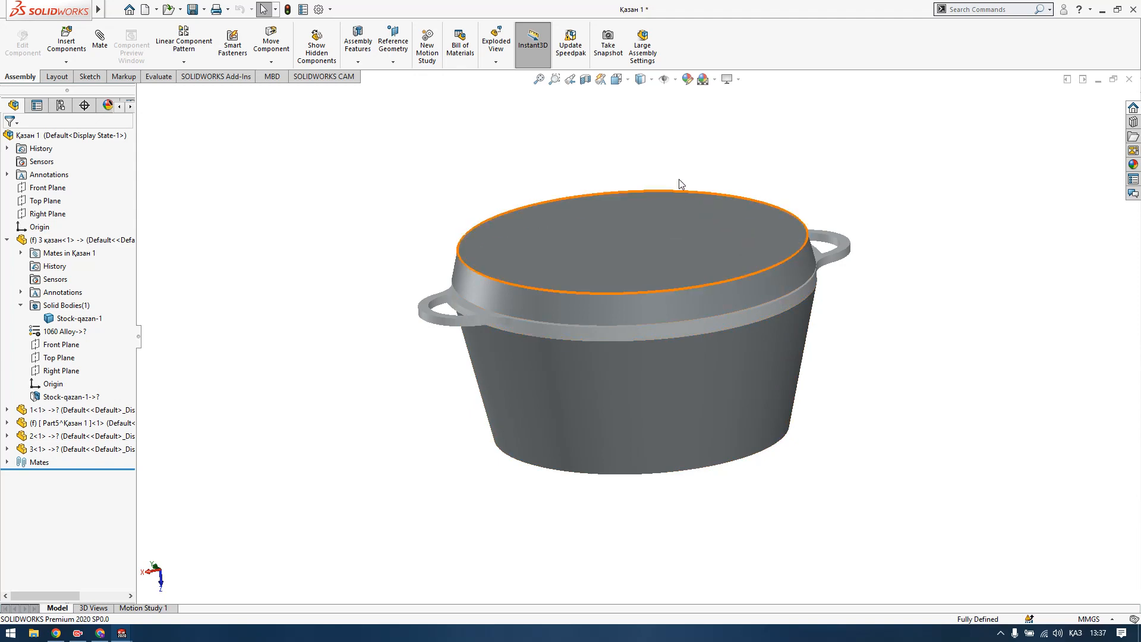
# Use Zoom to Area to examine the pot's side wall and a handle, and end with the whole model fitted in view.
pyautogui.click(554, 79)
pyautogui.moveTo(750, 278); pyautogui.dragTo(882, 385)
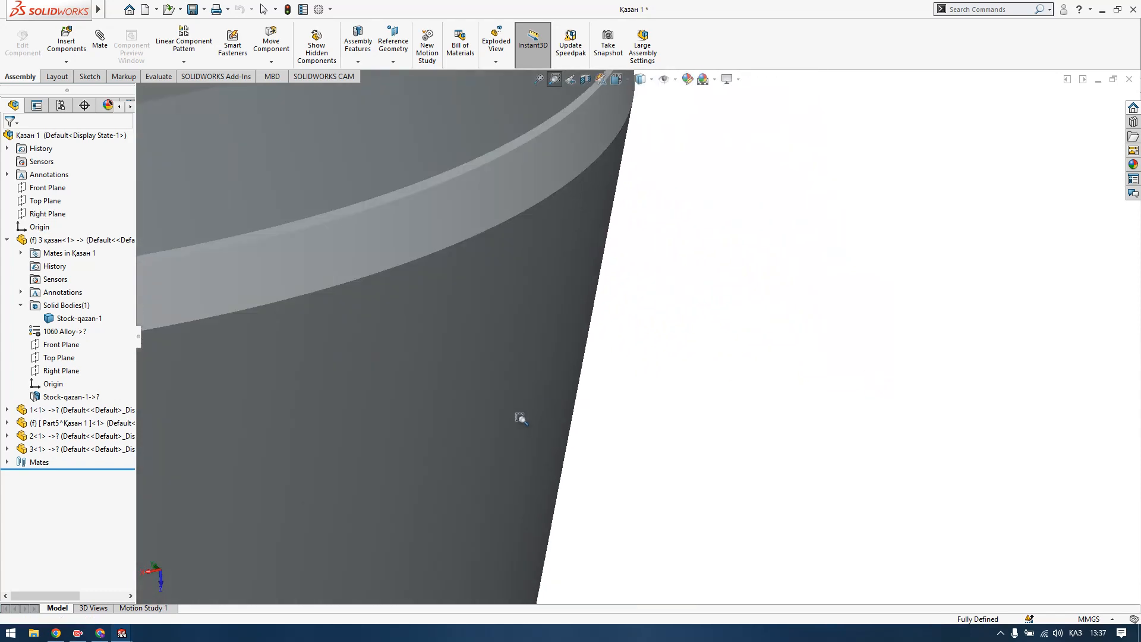
pyautogui.scroll(10, 521, 419)
pyautogui.moveTo(414, 290); pyautogui.dragTo(508, 379)
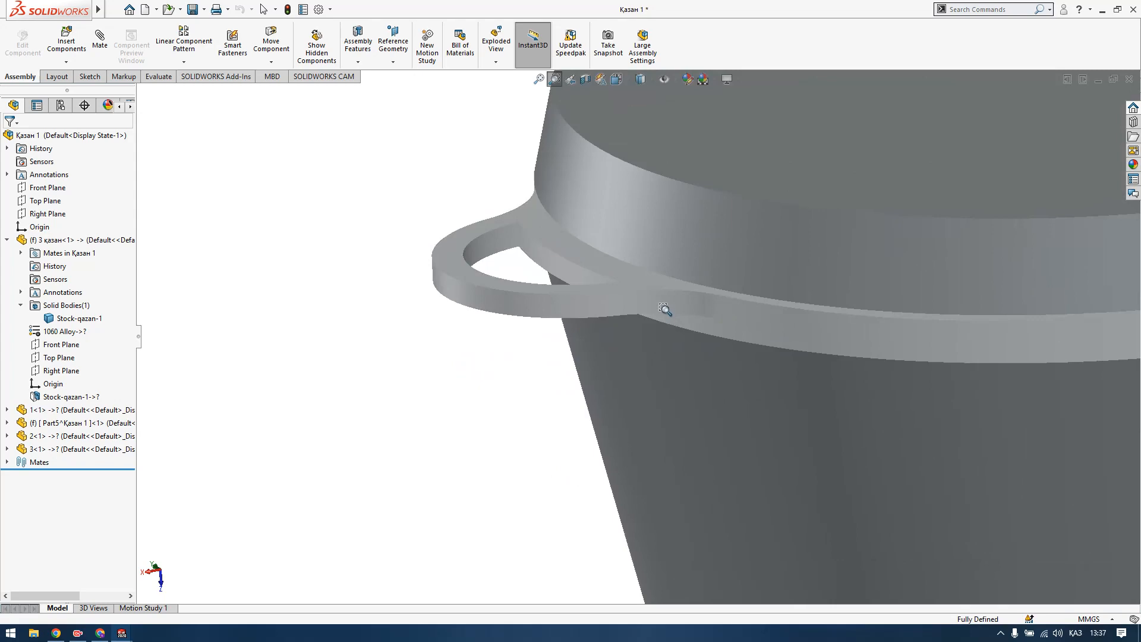
pyautogui.scroll(8, 703, 363)
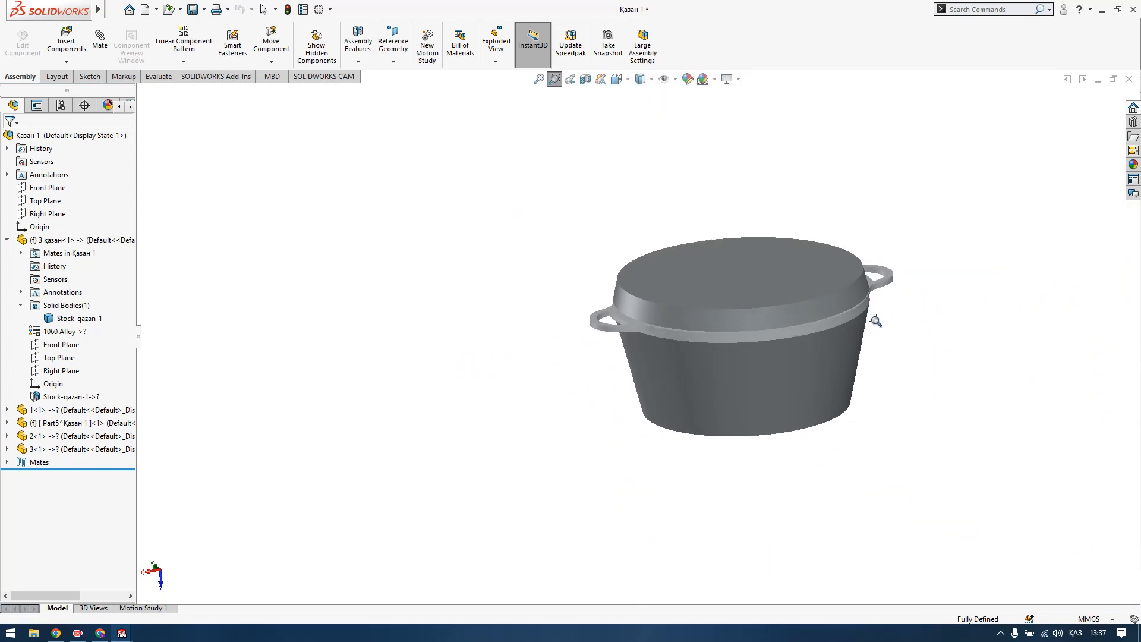
pyautogui.scroll(2, 875, 320)
pyautogui.scroll(-3, 742, 303)
pyautogui.click(541, 80)
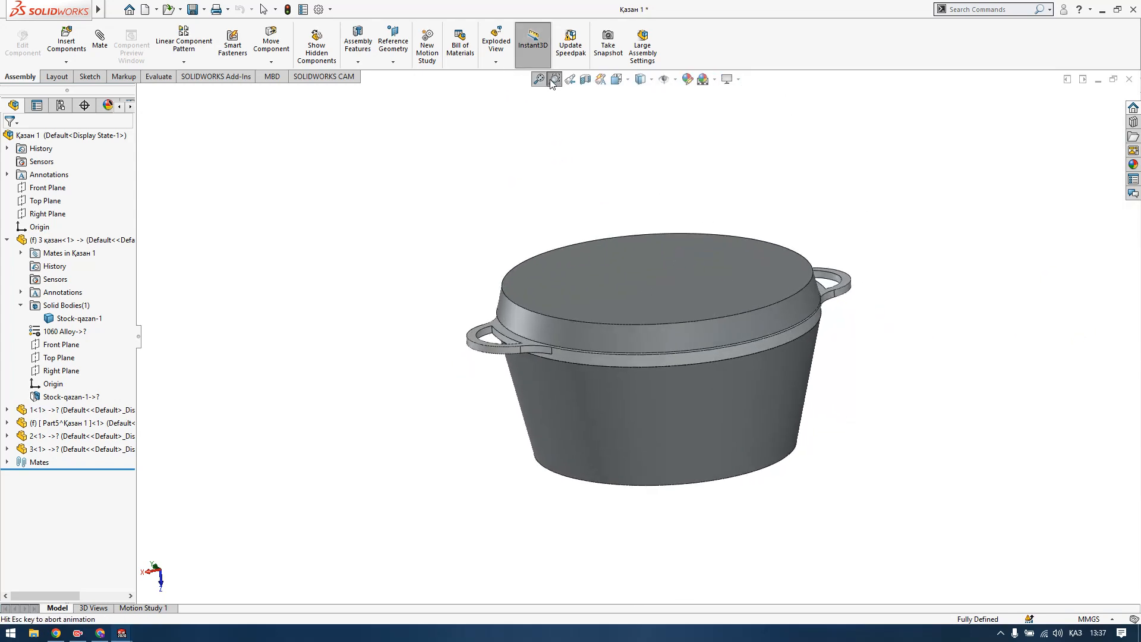
pyautogui.click(553, 84)
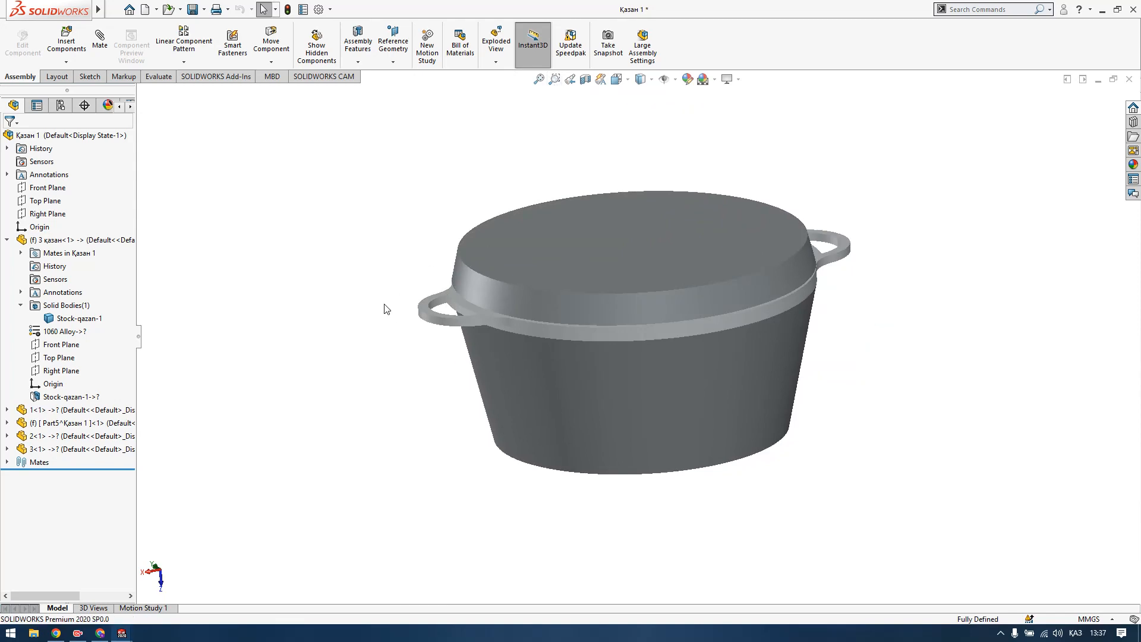
# Magnify the handle nearest the viewer once more with Zoom to Area, return to the whole pot and exit the tool.
pyautogui.moveTo(386, 254); pyautogui.dragTo(404, 281)
pyautogui.moveTo(440, 318); pyautogui.dragTo(595, 408)
pyautogui.click(554, 80)
pyautogui.moveTo(397, 245); pyautogui.dragTo(535, 378)
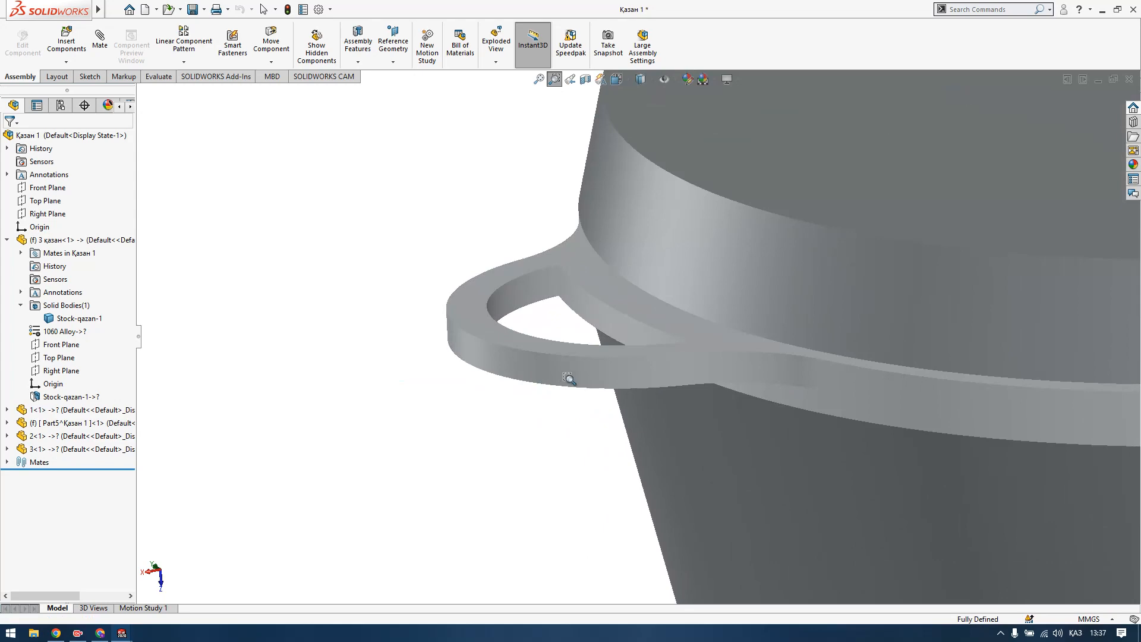
pyautogui.scroll(1, 549, 335)
pyautogui.scroll(7, 559, 334)
pyautogui.scroll(-3, 866, 315)
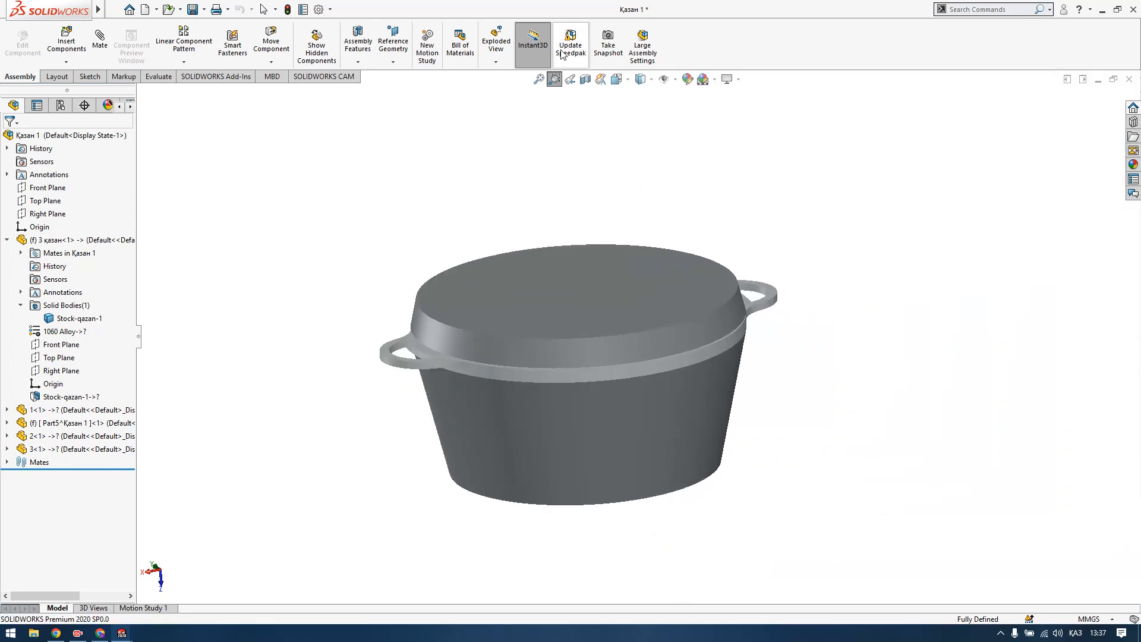
pyautogui.click(554, 80)
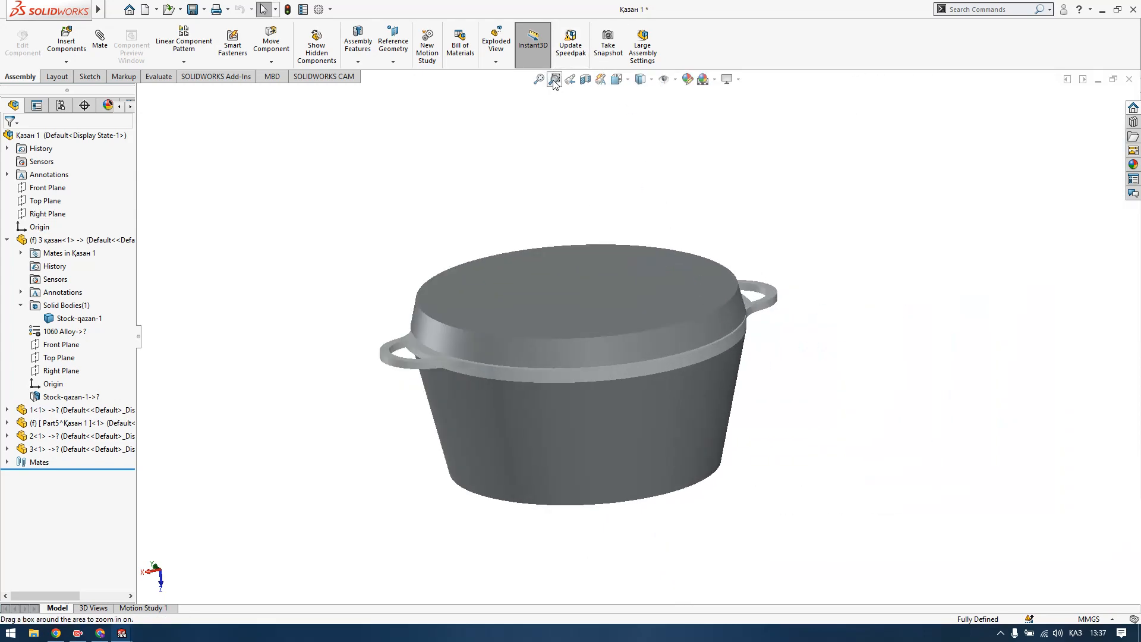
# Create a section view of the pot, switching the section plane from Front Plane to Top Plane, and inspect the cut.
pyautogui.click(587, 81)
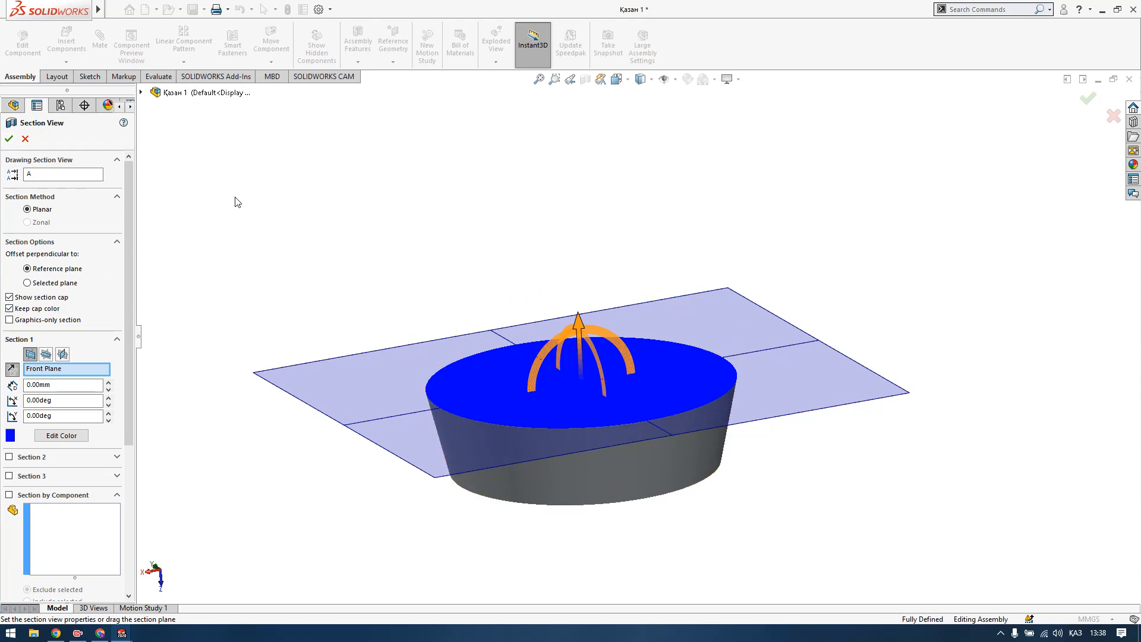
pyautogui.moveTo(604, 466); pyautogui.dragTo(688, 540, button='middle')
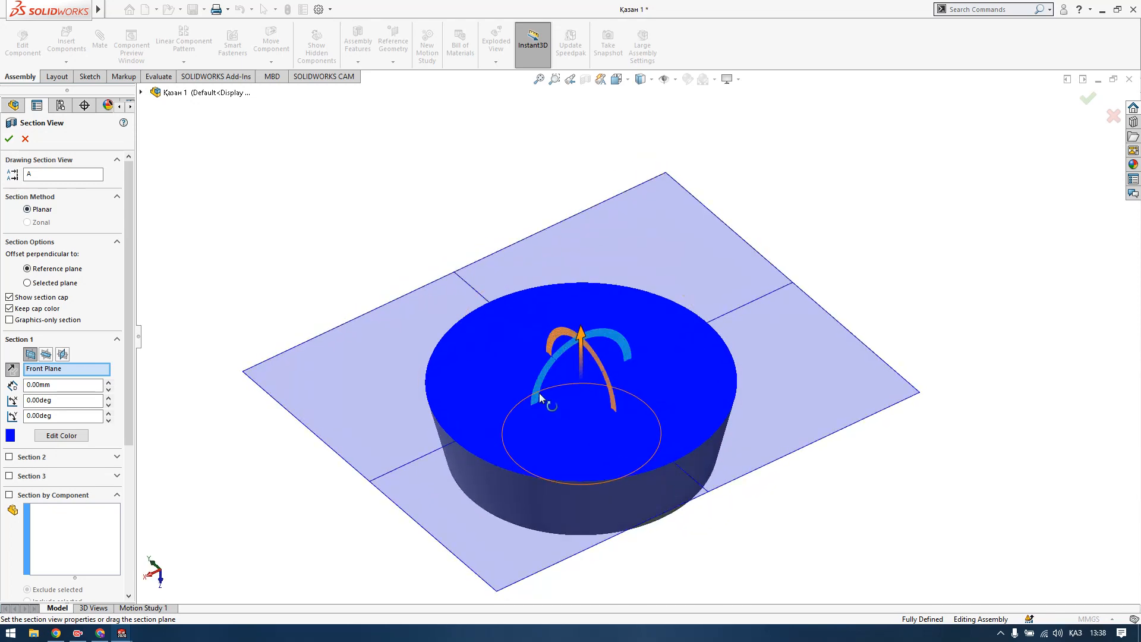
pyautogui.click(46, 355)
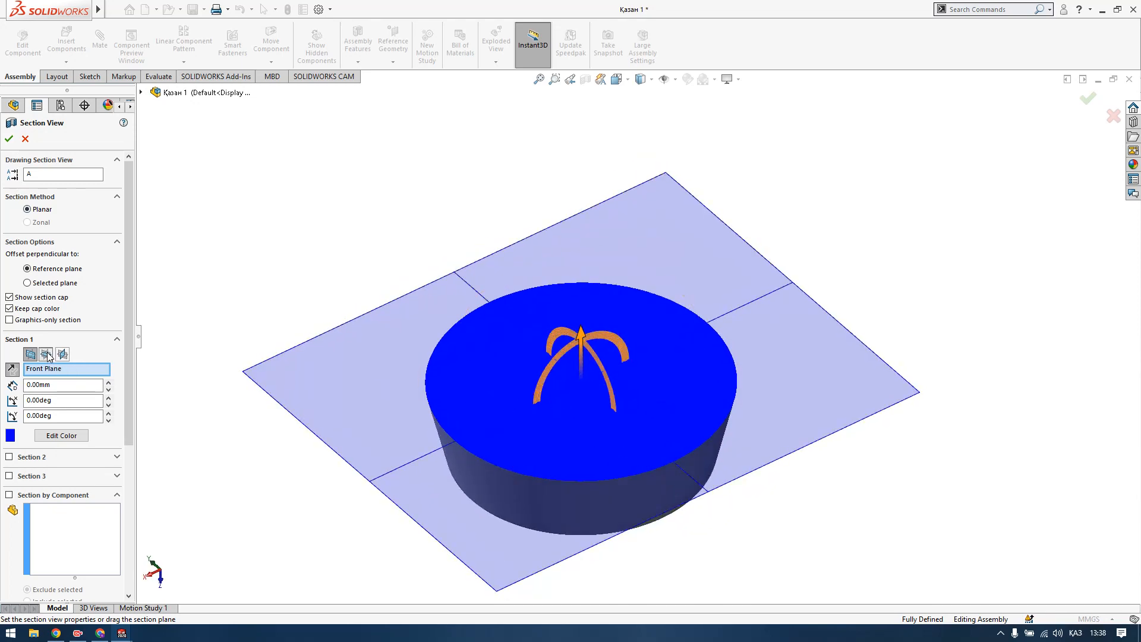
pyautogui.moveTo(552, 414); pyautogui.dragTo(647, 345, button='middle')
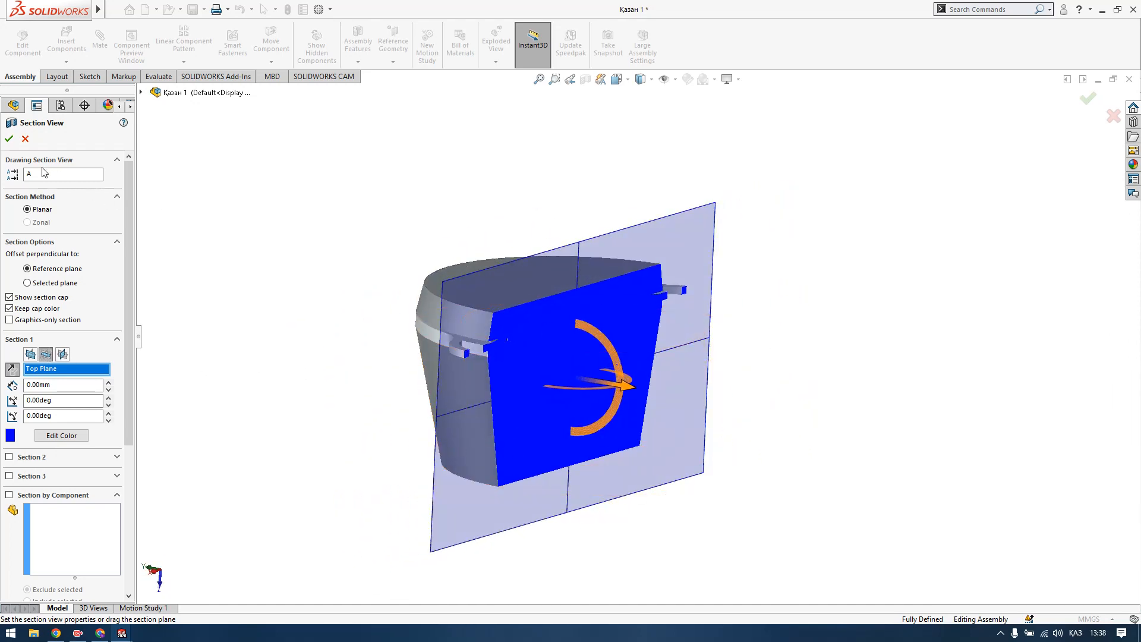
pyautogui.click(9, 141)
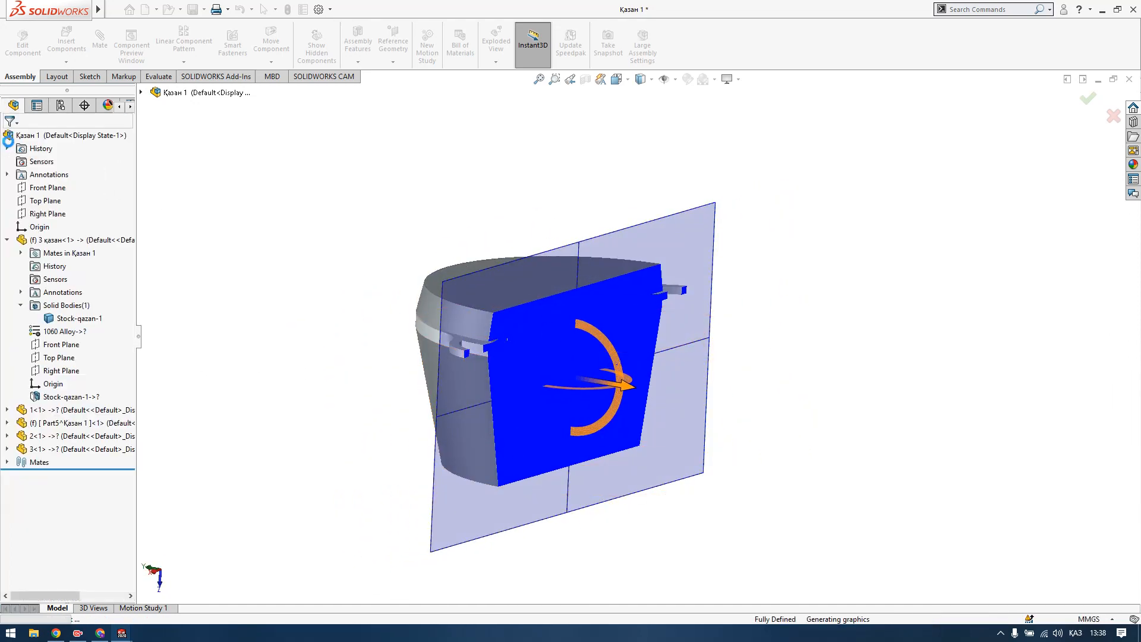
pyautogui.scroll(-3, 589, 321)
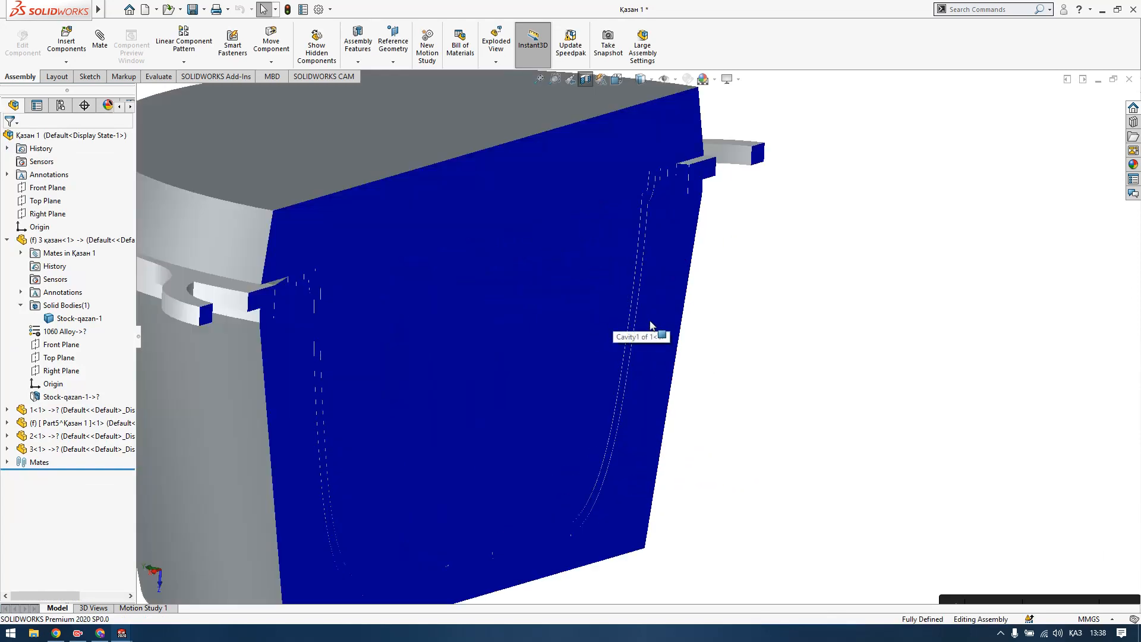
pyautogui.scroll(-3, 622, 305)
pyautogui.scroll(2, 601, 300)
pyautogui.scroll(-3, 628, 302)
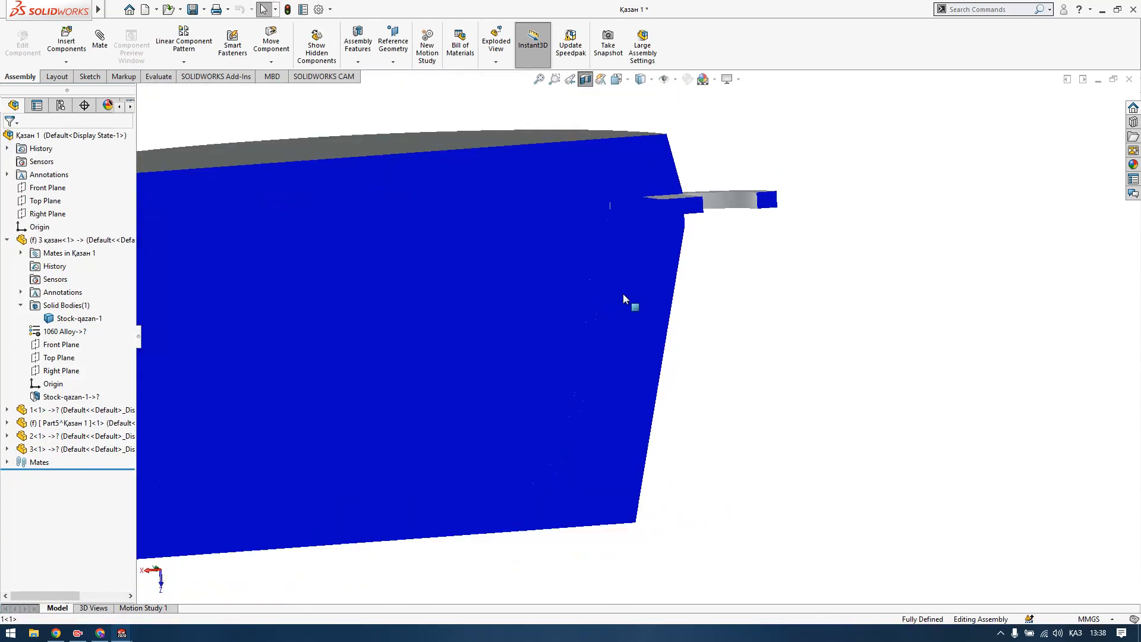
# Turn off the section view and the Cartoon view setting.
pyautogui.click(586, 79)
pyautogui.scroll(3, 654, 315)
pyautogui.click(727, 79)
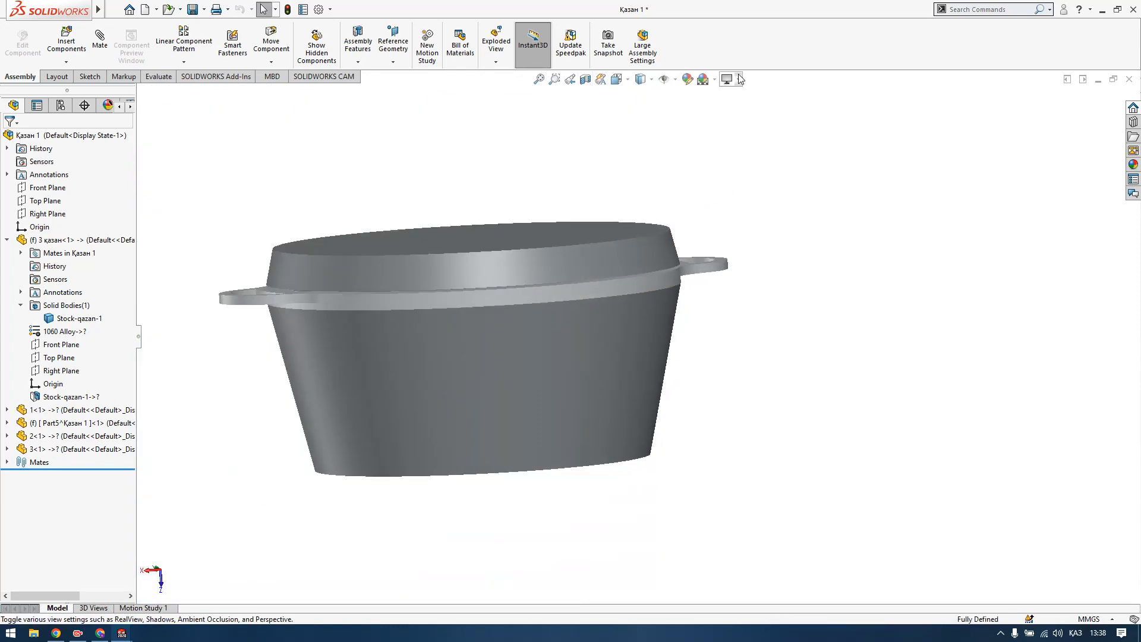
pyautogui.click(732, 140)
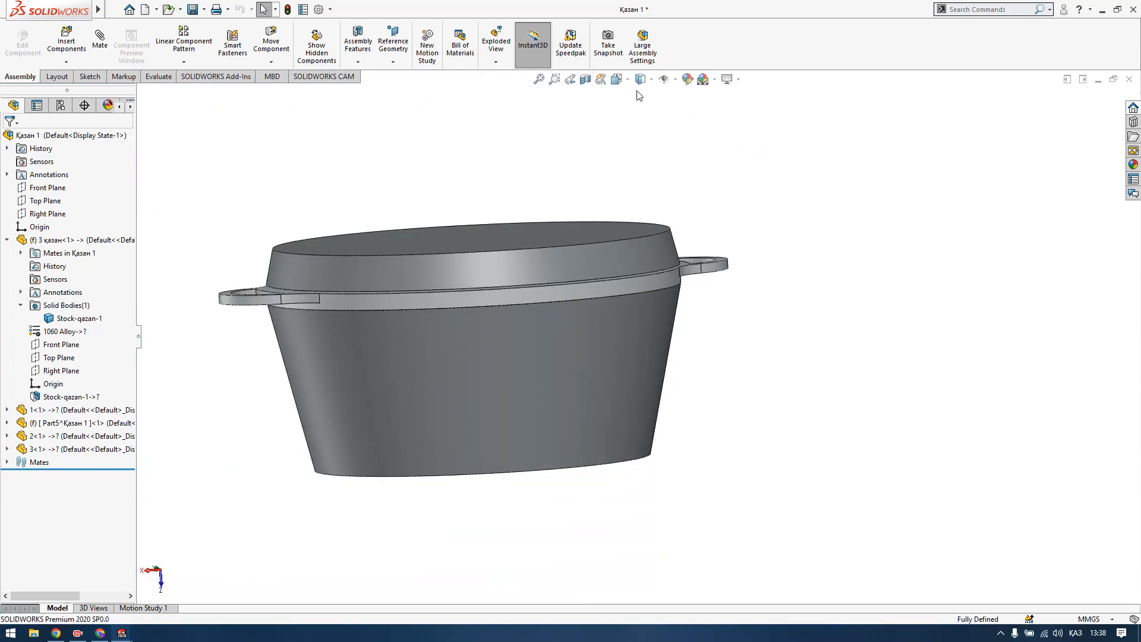
# Start a section view of the pot, compare the Right, Front and Top planes, and tilt the Top Plane section by about 33.83°.
pyautogui.click(586, 79)
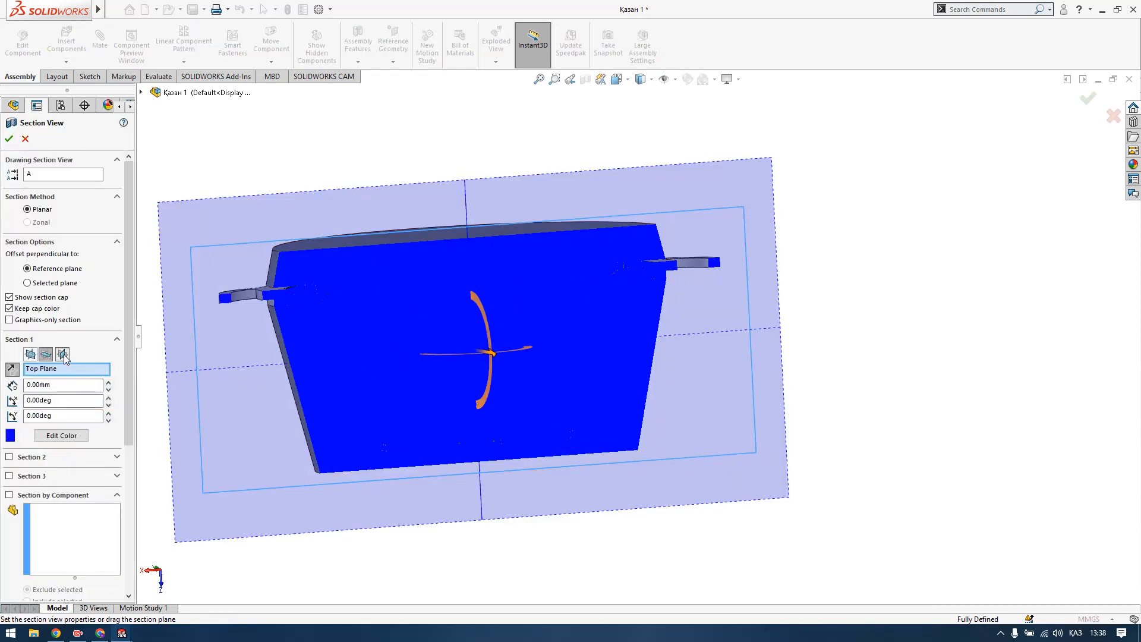
pyautogui.click(63, 354)
pyautogui.click(30, 355)
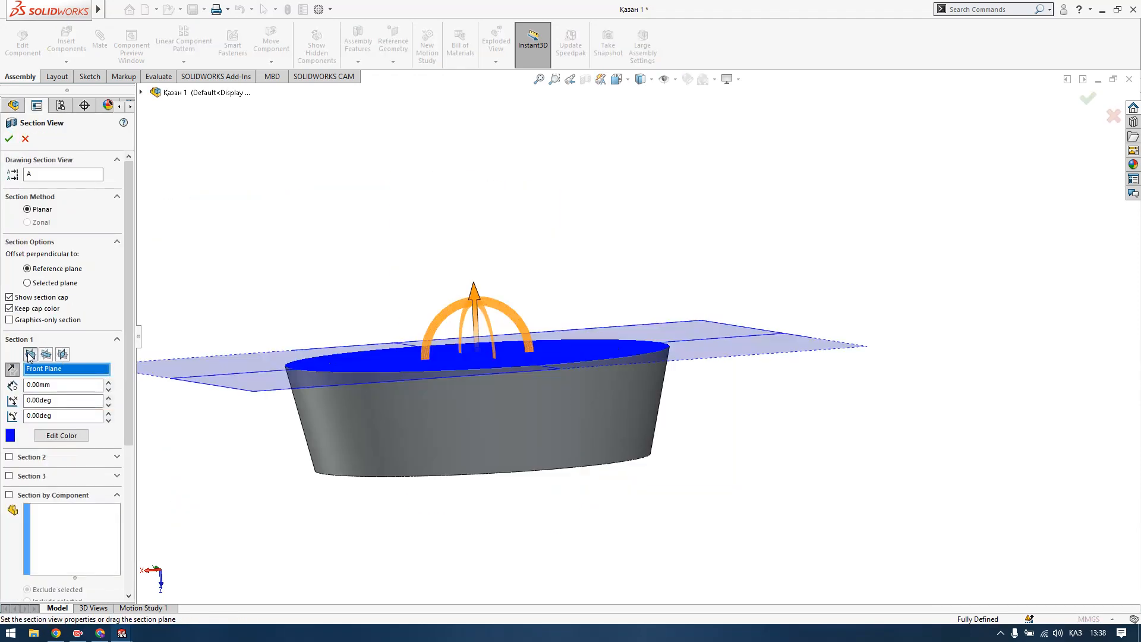
pyautogui.click(46, 355)
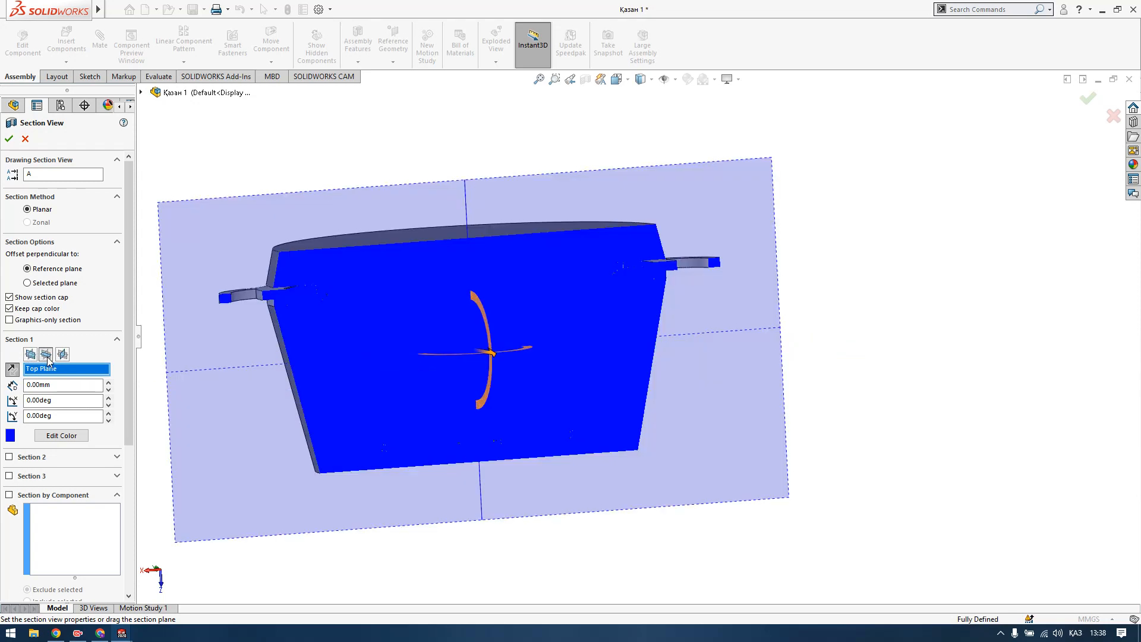
pyautogui.moveTo(431, 467); pyautogui.dragTo(513, 386, button='middle')
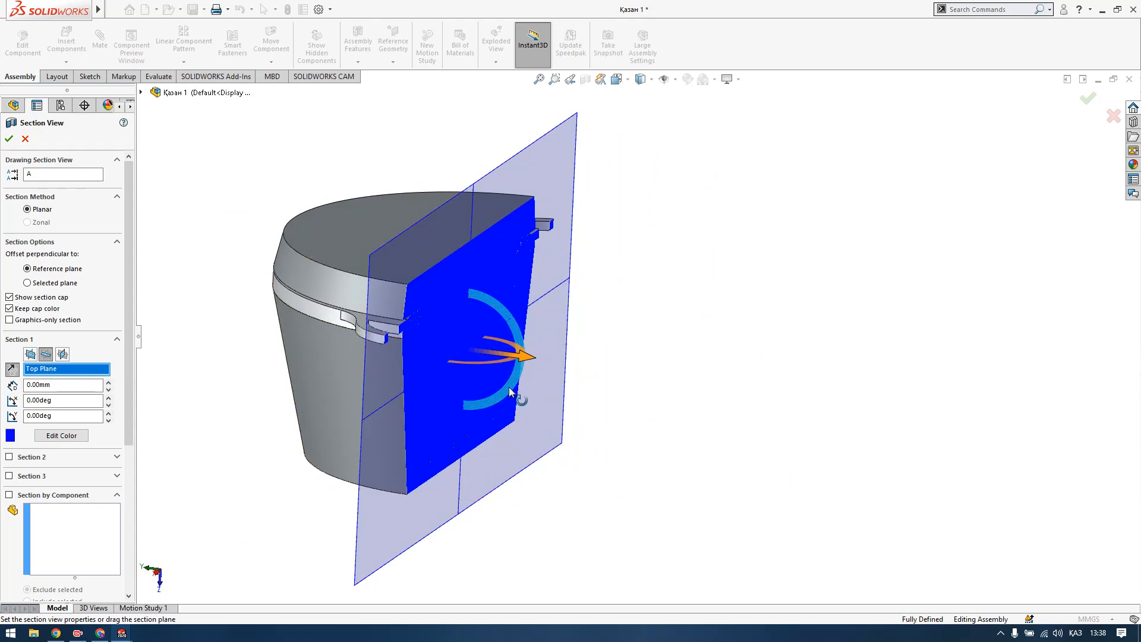
pyautogui.moveTo(509, 387); pyautogui.dragTo(514, 359)
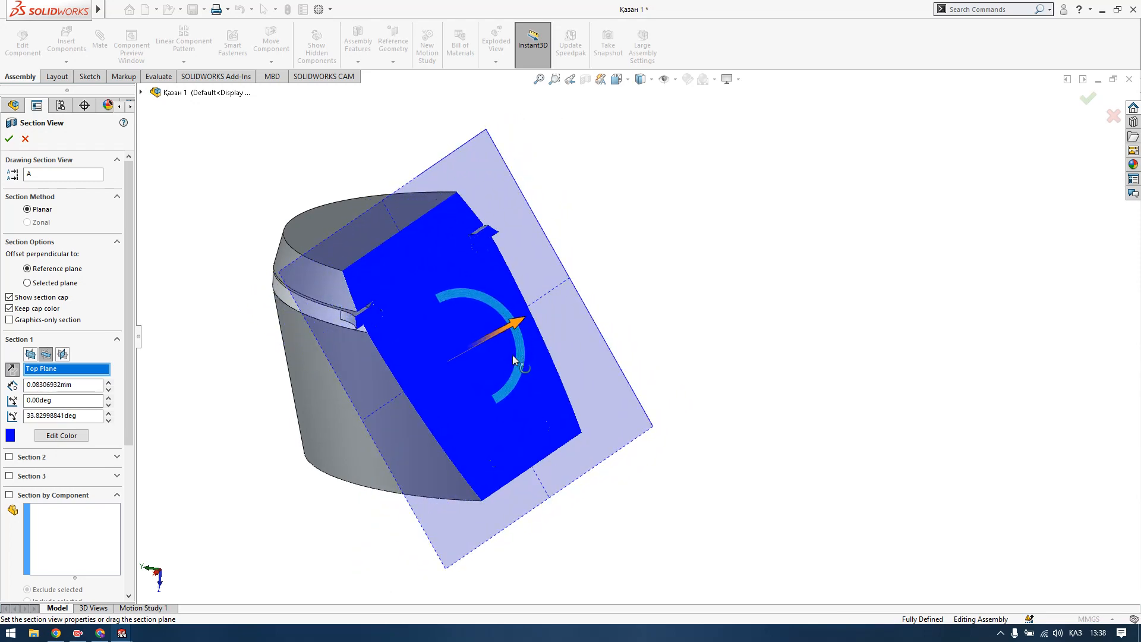
# Change the section color to red and accept the section view.
pyautogui.click(66, 437)
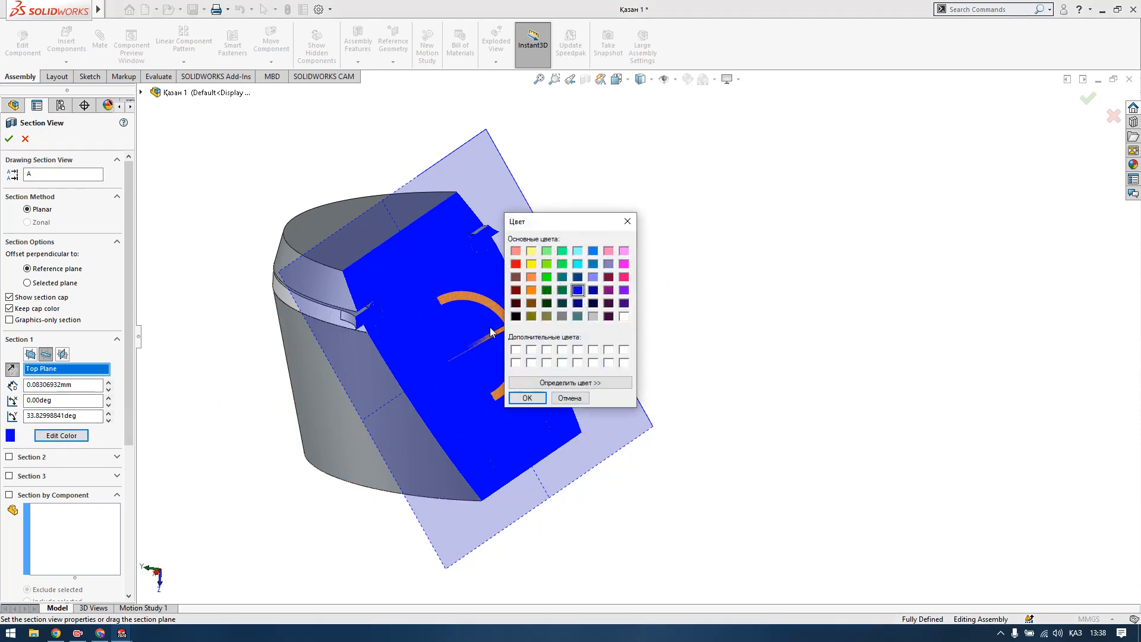
pyautogui.click(528, 398)
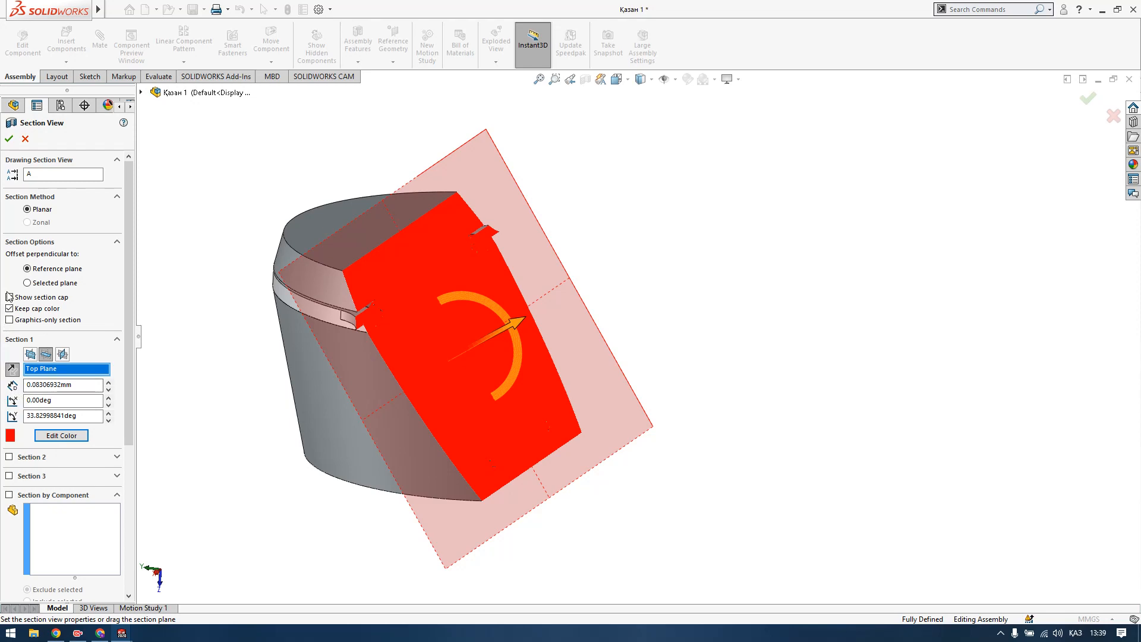
pyautogui.click(9, 139)
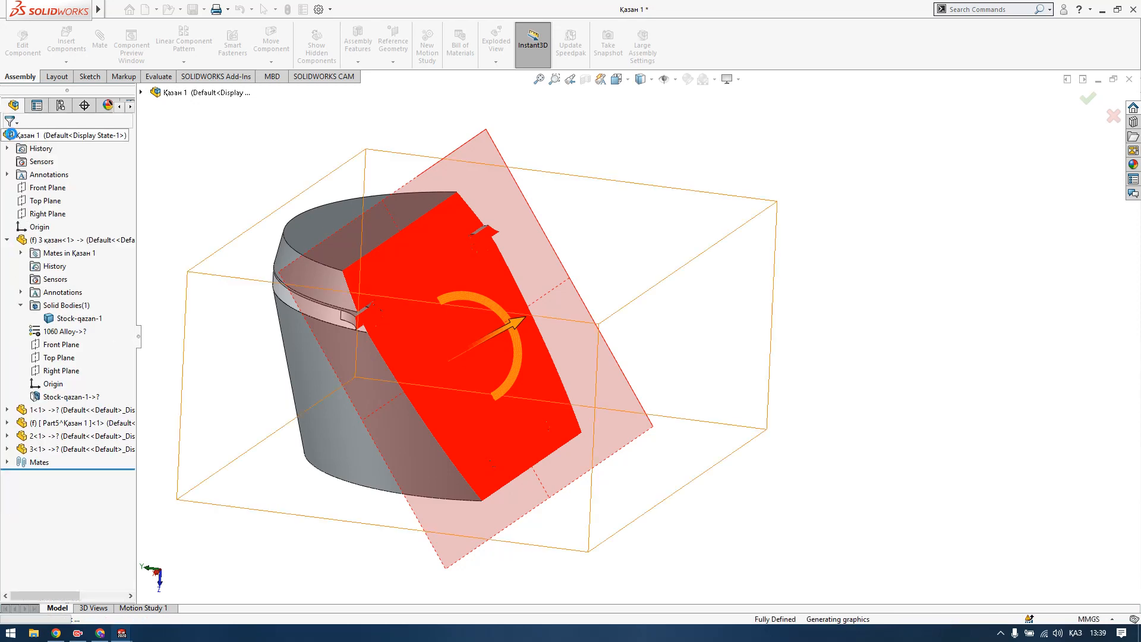
# Inspect the tilted red cut through the pot up close, and turn off the section view.
pyautogui.moveTo(603, 352); pyautogui.dragTo(522, 375, button='middle')
pyautogui.scroll(-5, 375, 323)
pyautogui.scroll(8, 354, 286)
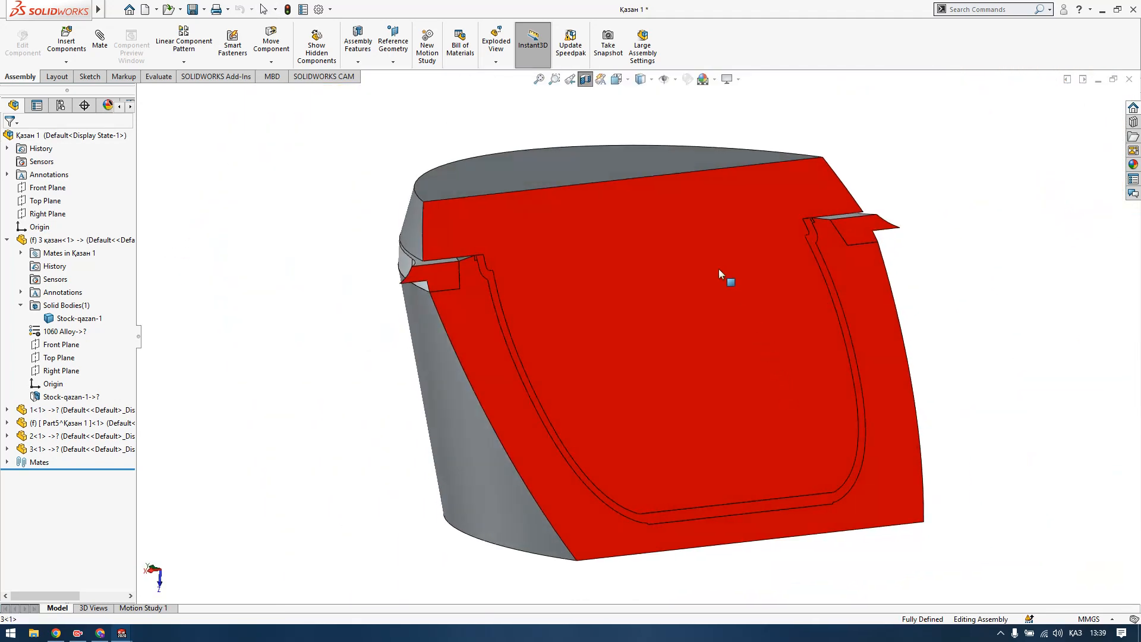
pyautogui.click(585, 79)
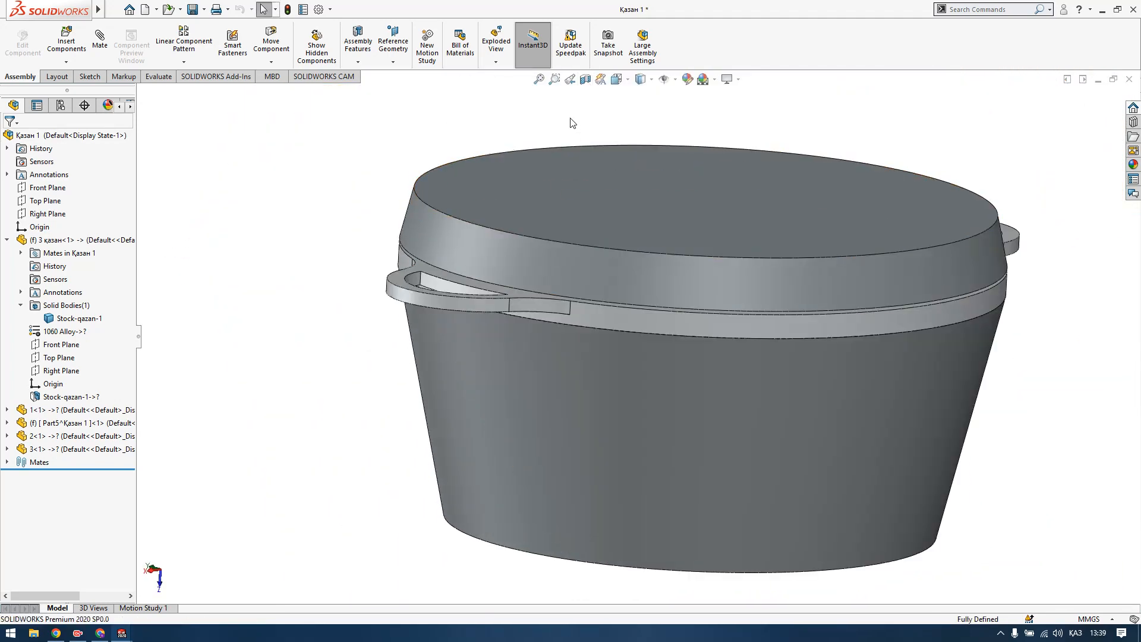
# Reopen Section View and compare cuts along the Top, Right and Front planes, ending on the Top Plane.
pyautogui.click(585, 79)
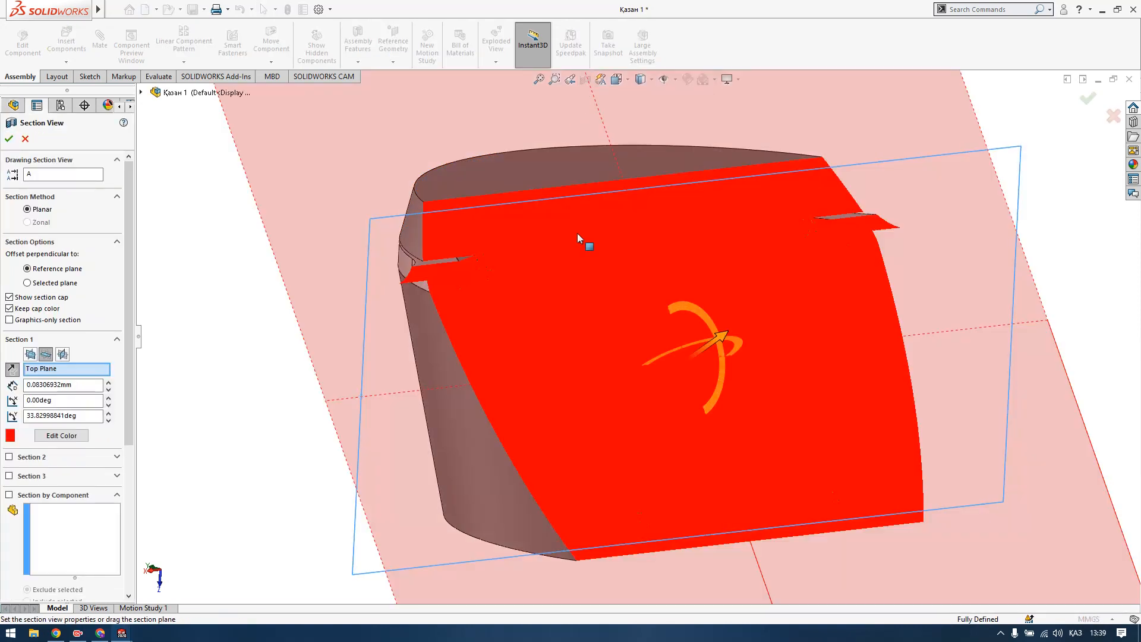
pyautogui.scroll(3, 581, 315)
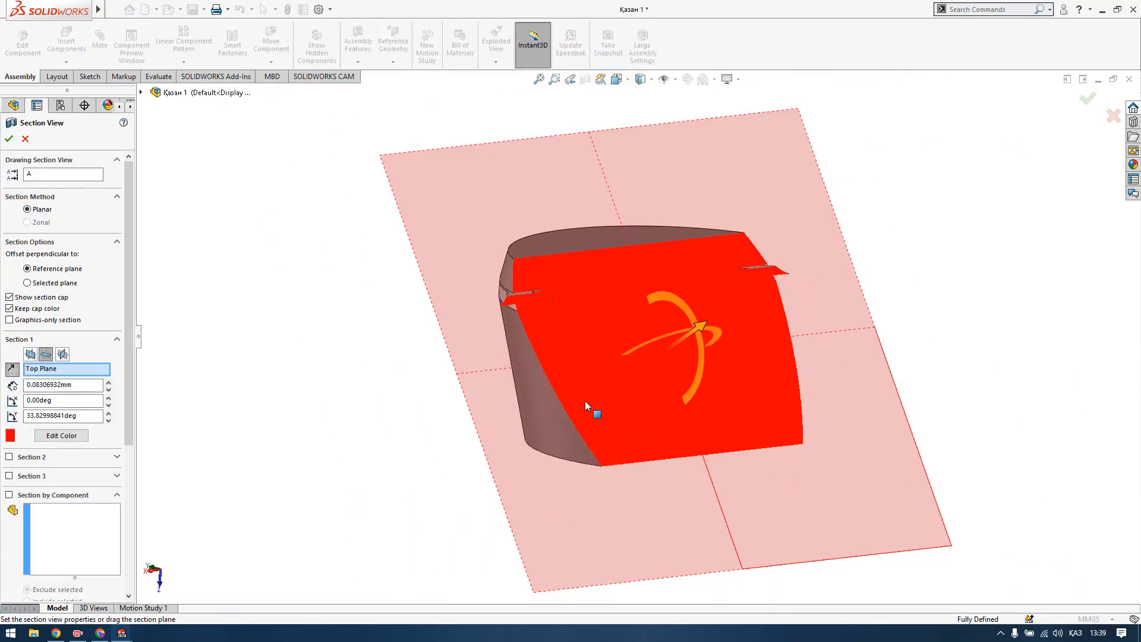
pyautogui.click(46, 355)
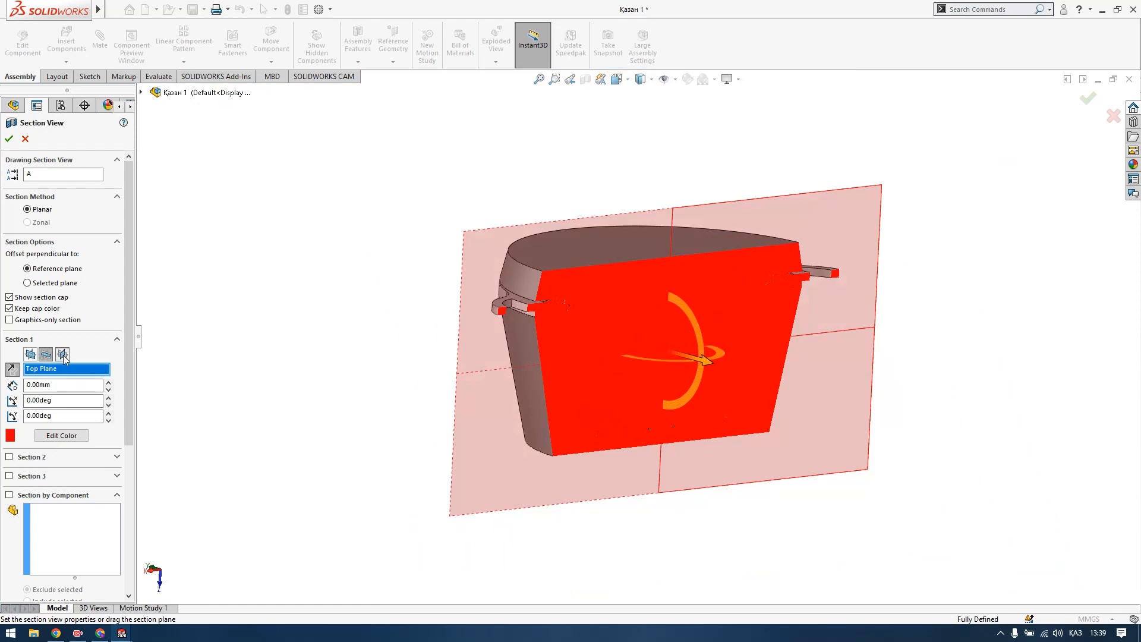
pyautogui.click(63, 355)
pyautogui.moveTo(655, 354)
pyautogui.mouseDown()
pyautogui.moveTo(644, 356)
pyautogui.moveTo(671, 321)
pyautogui.moveTo(642, 362)
pyautogui.mouseUp()
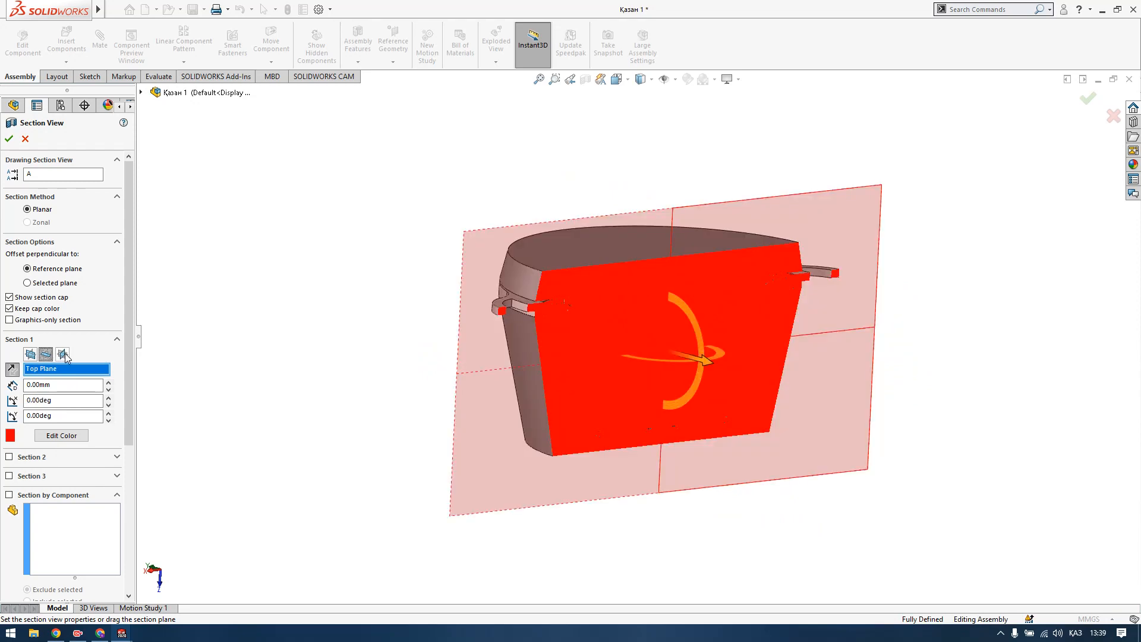
pyautogui.click(63, 355)
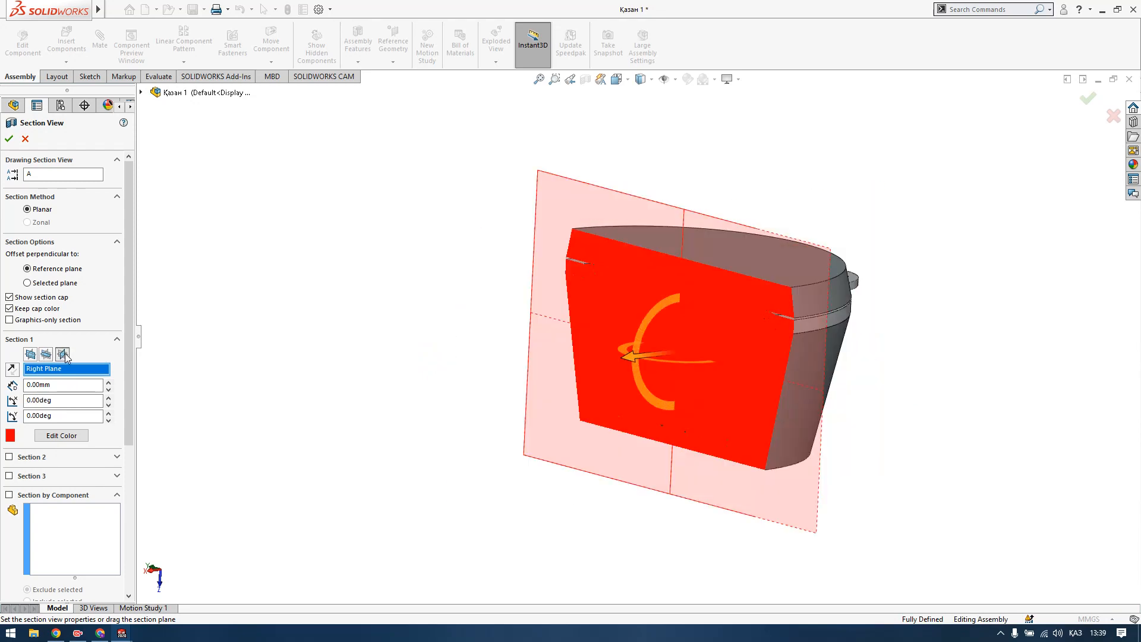
pyautogui.click(31, 355)
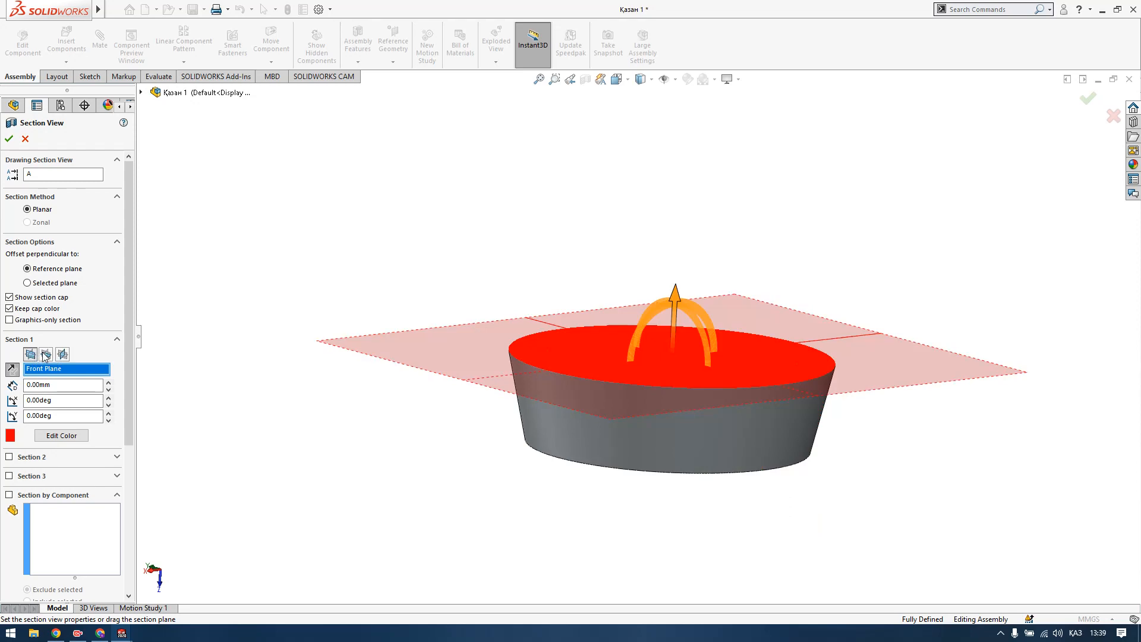
pyautogui.click(46, 355)
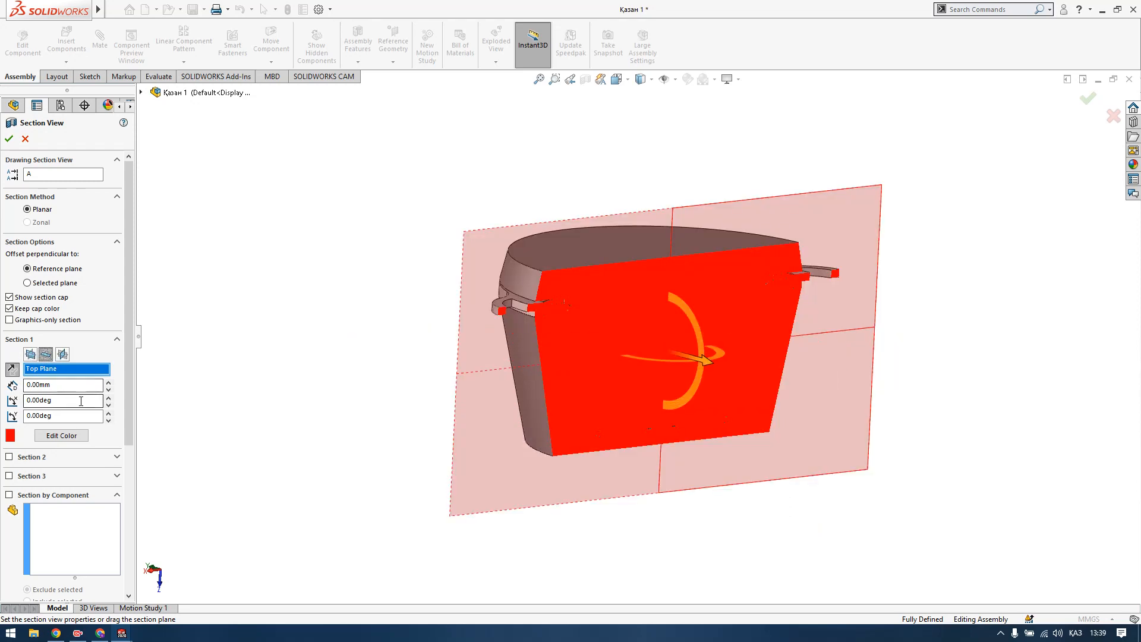
# Try an X rotation of the section plane, reset its rotation and offset to 0, and accept the section view.
pyautogui.click(107, 398)
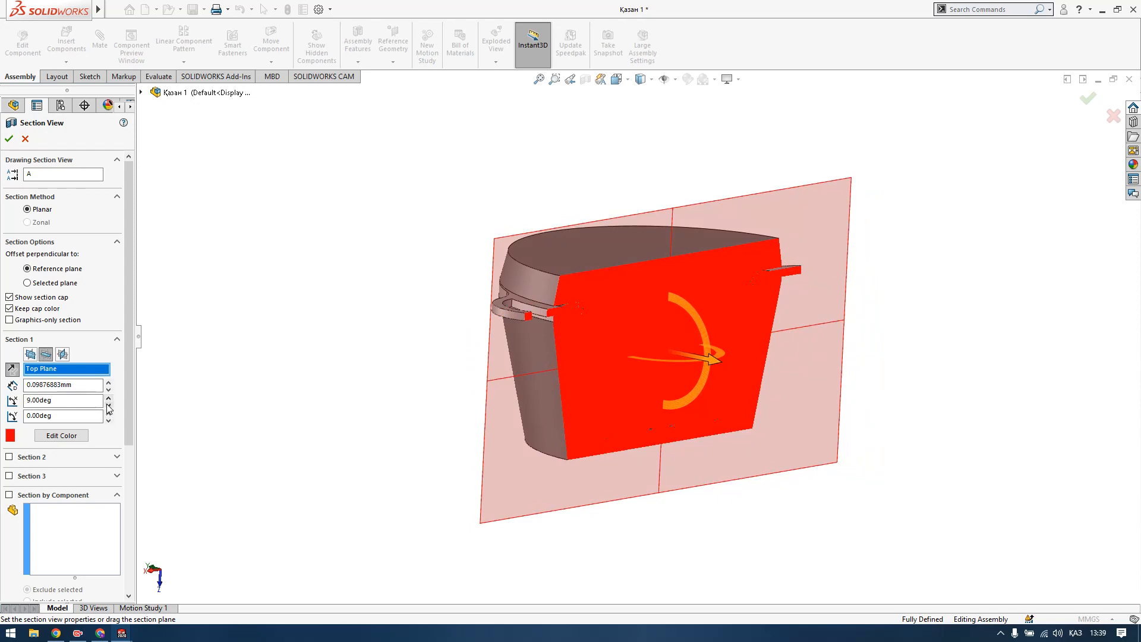
pyautogui.click(108, 405)
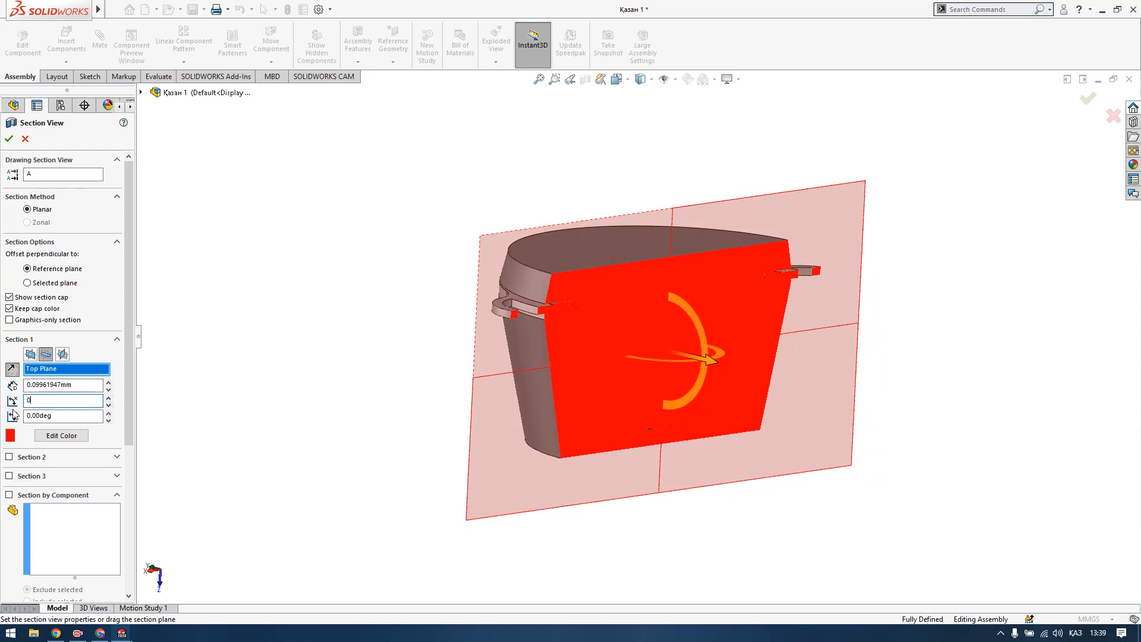
pyautogui.press('Return')
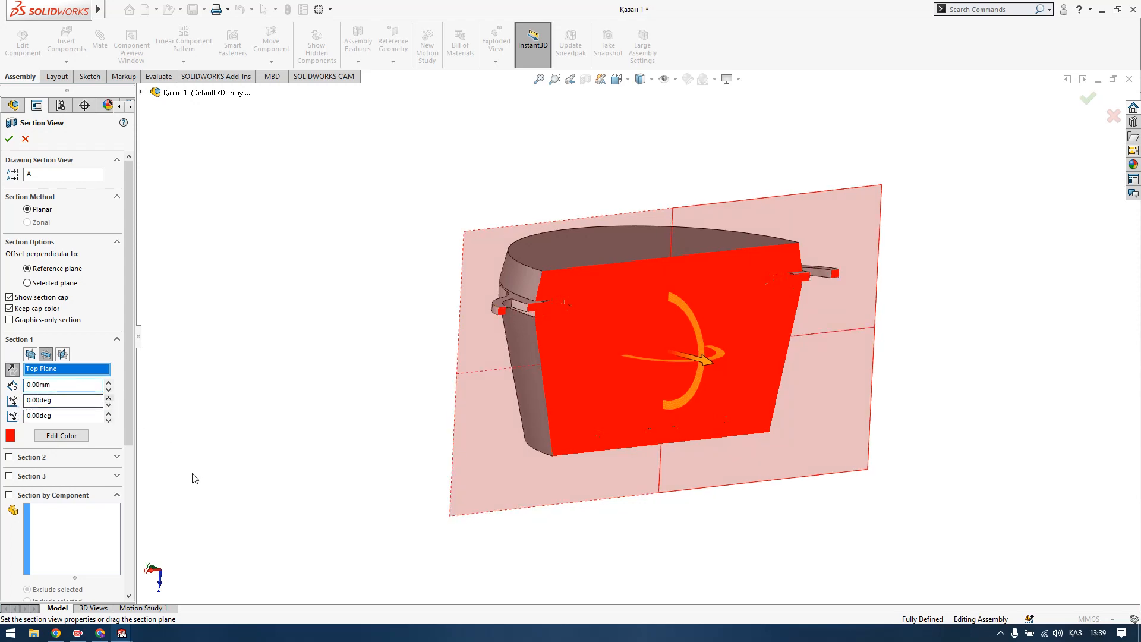
pyautogui.click(10, 140)
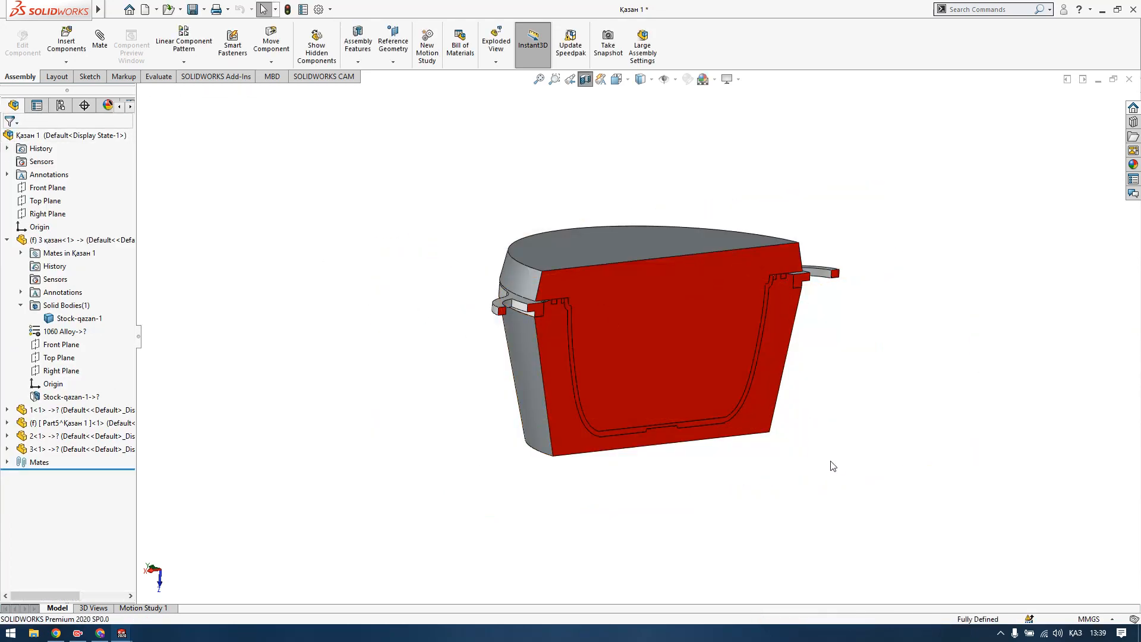
# Examine the cut through the pot's rim, wall and handle up close, and turn off the section view.
pyautogui.moveTo(731, 448); pyautogui.dragTo(703, 370, button='middle')
pyautogui.scroll(-9, 540, 286)
pyautogui.scroll(10, 629, 354)
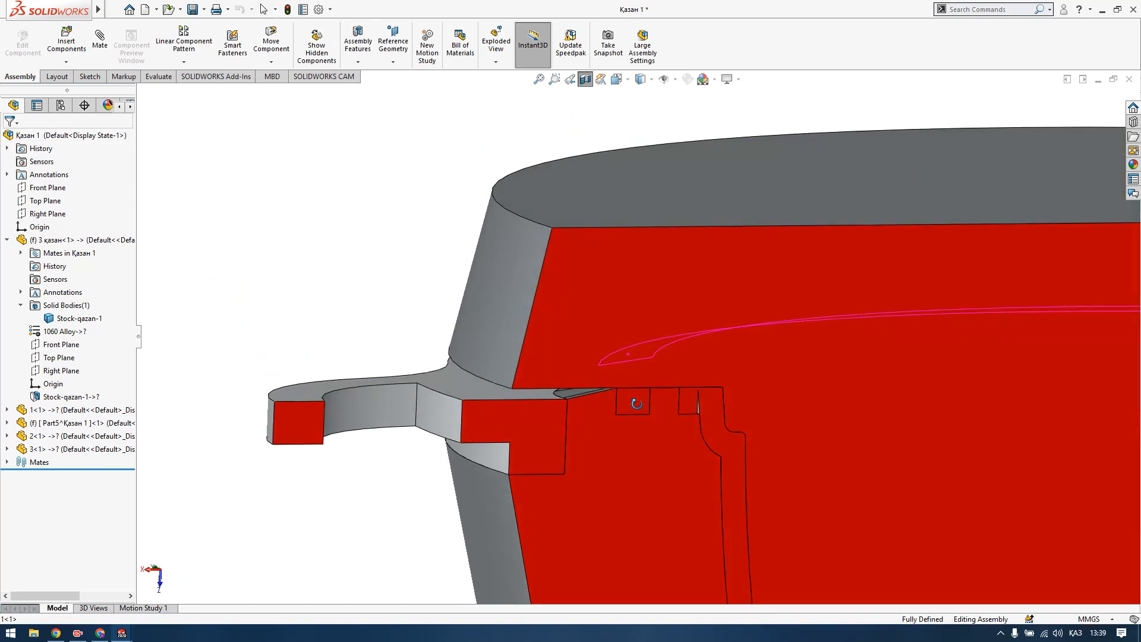
pyautogui.click(586, 79)
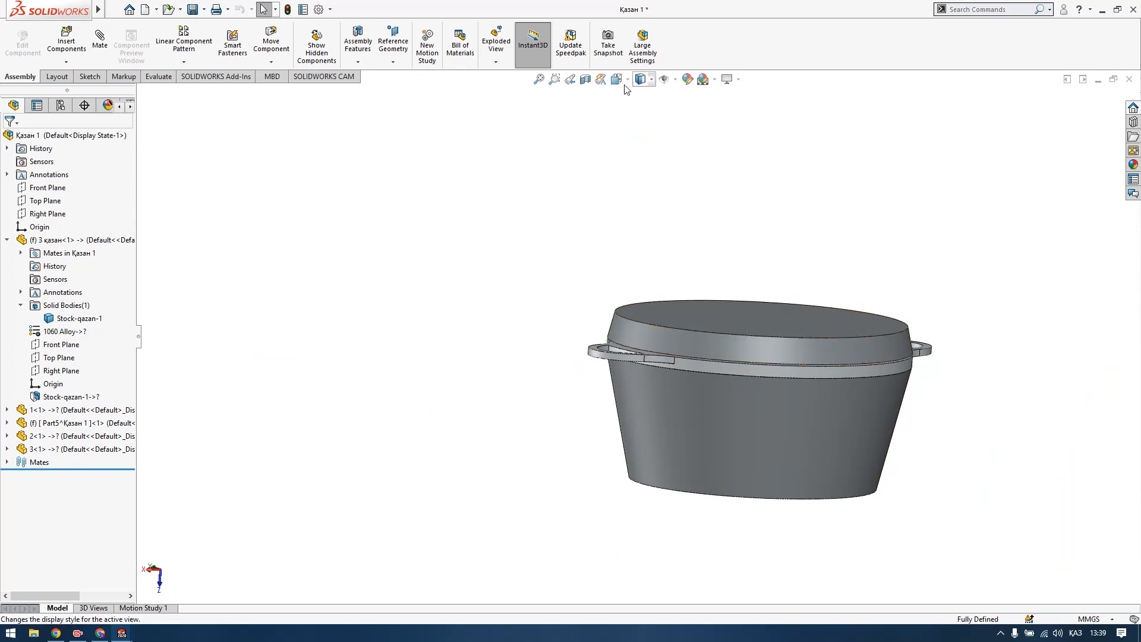
# Turn on Dynamic Annotation Views and use the View Selector cube to show the pot straight from the side.
pyautogui.click(604, 82)
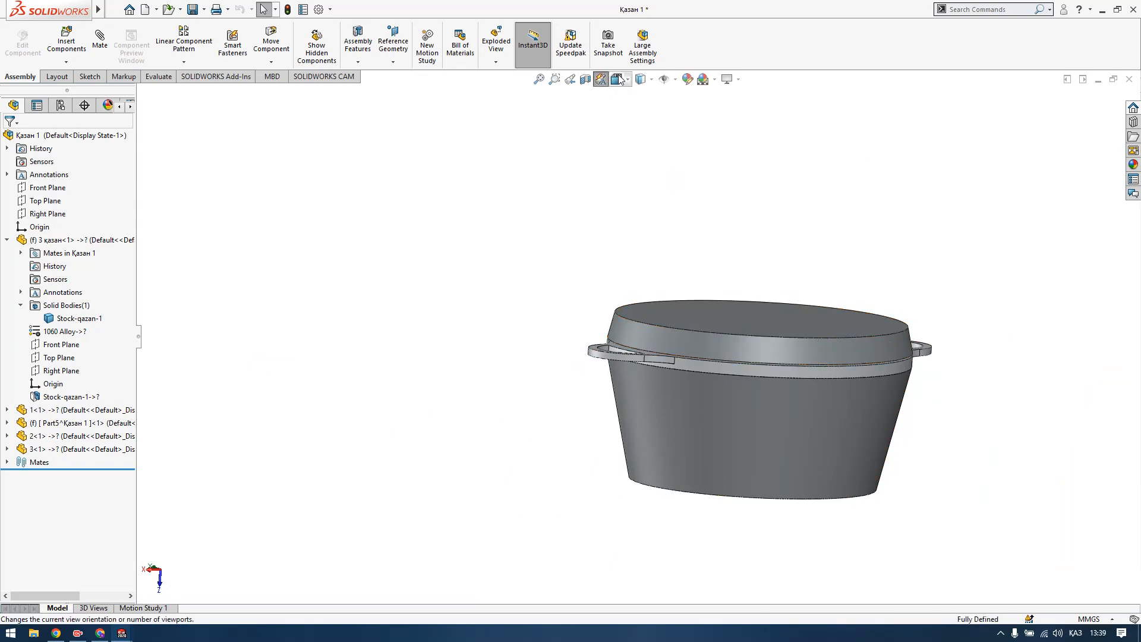
pyautogui.click(628, 80)
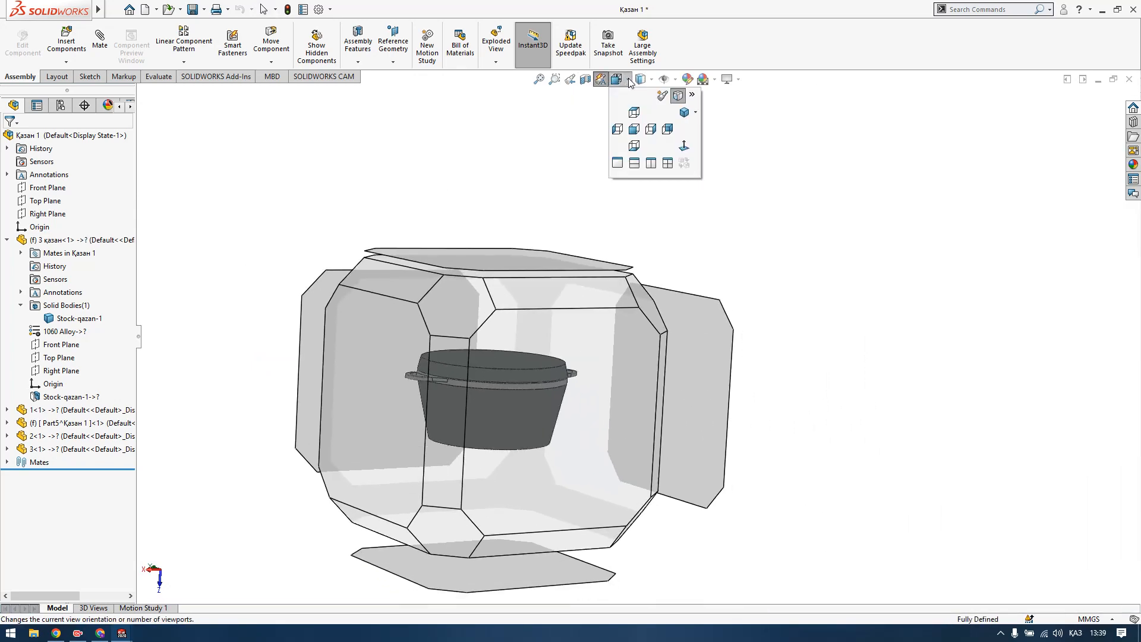
pyautogui.click(799, 237)
pyautogui.press('space')
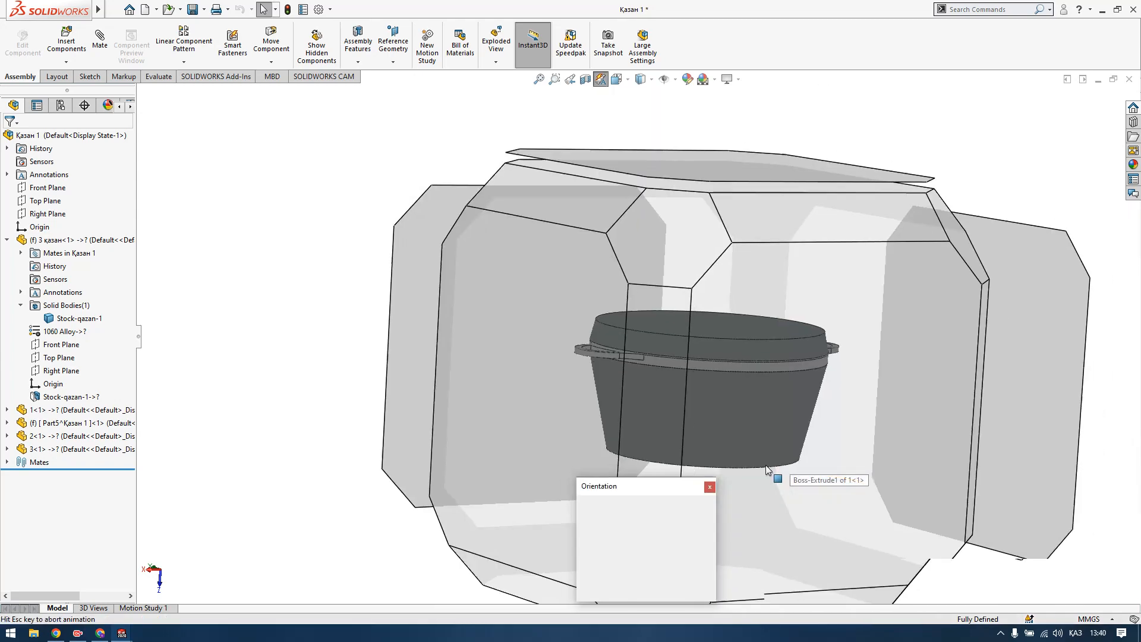
pyautogui.click(611, 314)
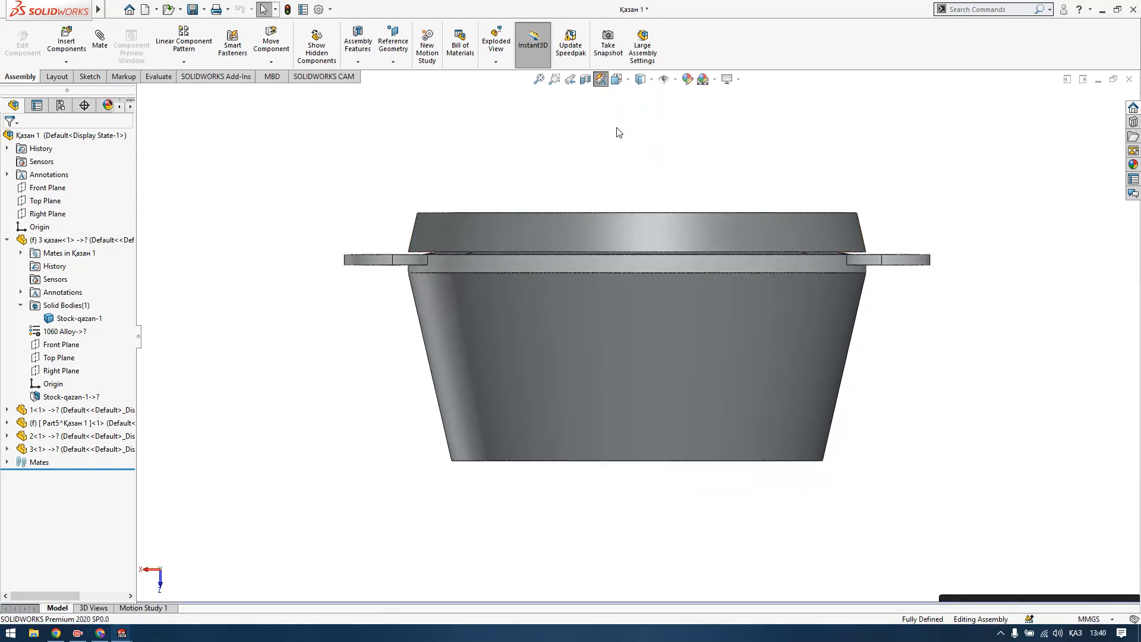
# Look at the pot from an oblique angle, and use the View Selector cube to switch to the Top view.
pyautogui.scroll(3, 752, 414)
pyautogui.scroll(-3, 615, 192)
pyautogui.scroll(1, 764, 338)
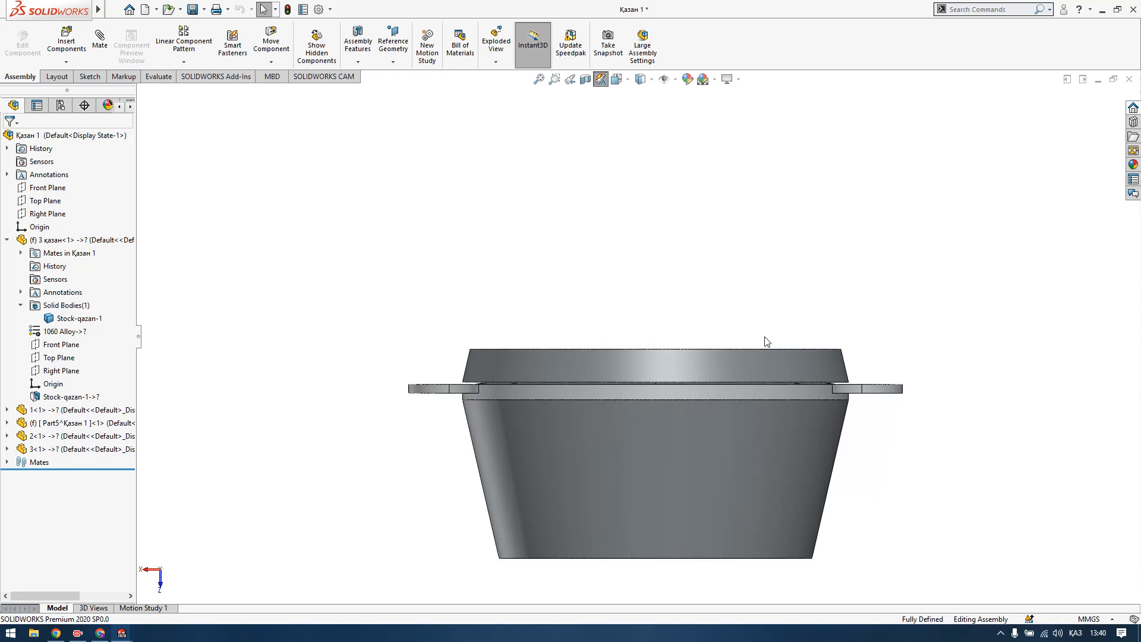
pyautogui.moveTo(574, 350); pyautogui.dragTo(478, 416, button='middle')
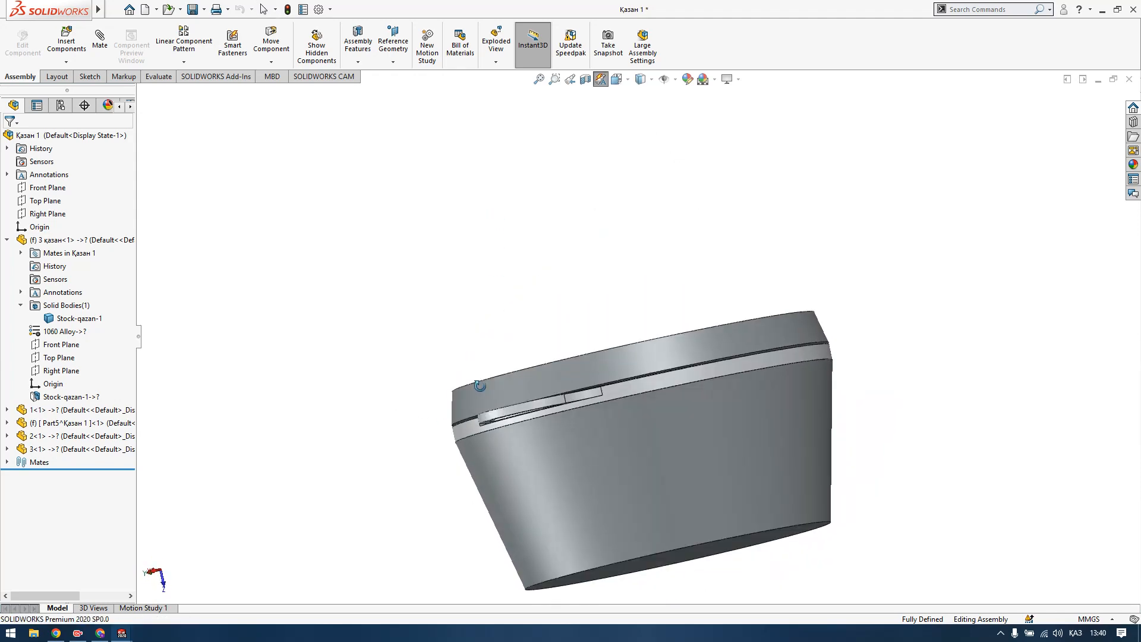
pyautogui.click(618, 79)
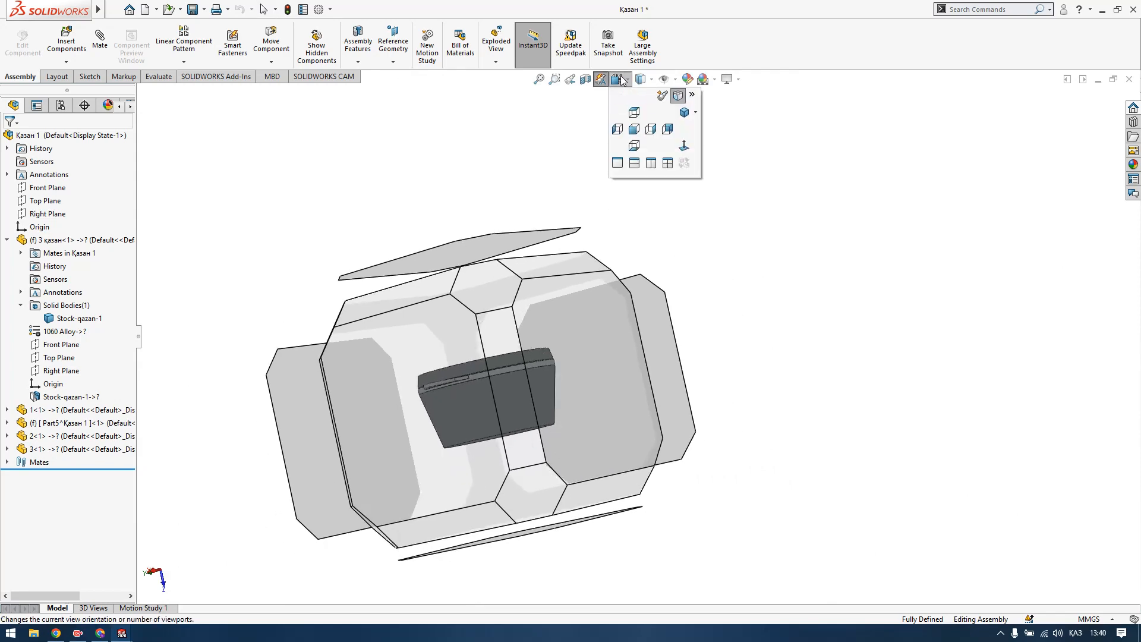
pyautogui.moveTo(420, 428); pyautogui.dragTo(598, 384, button='middle')
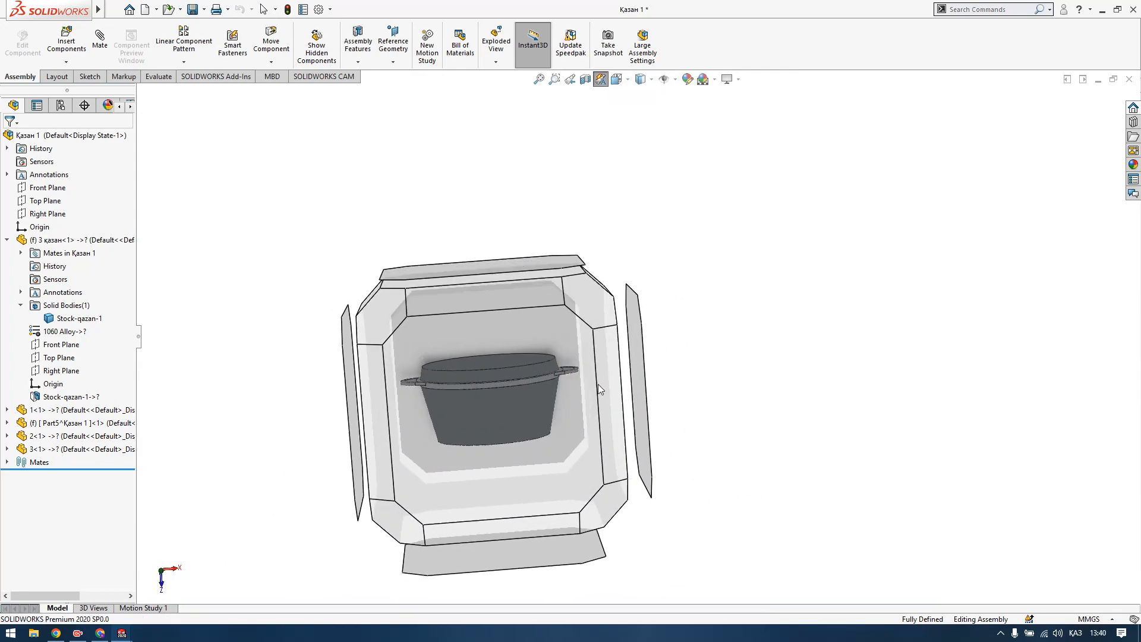
pyautogui.click(526, 400)
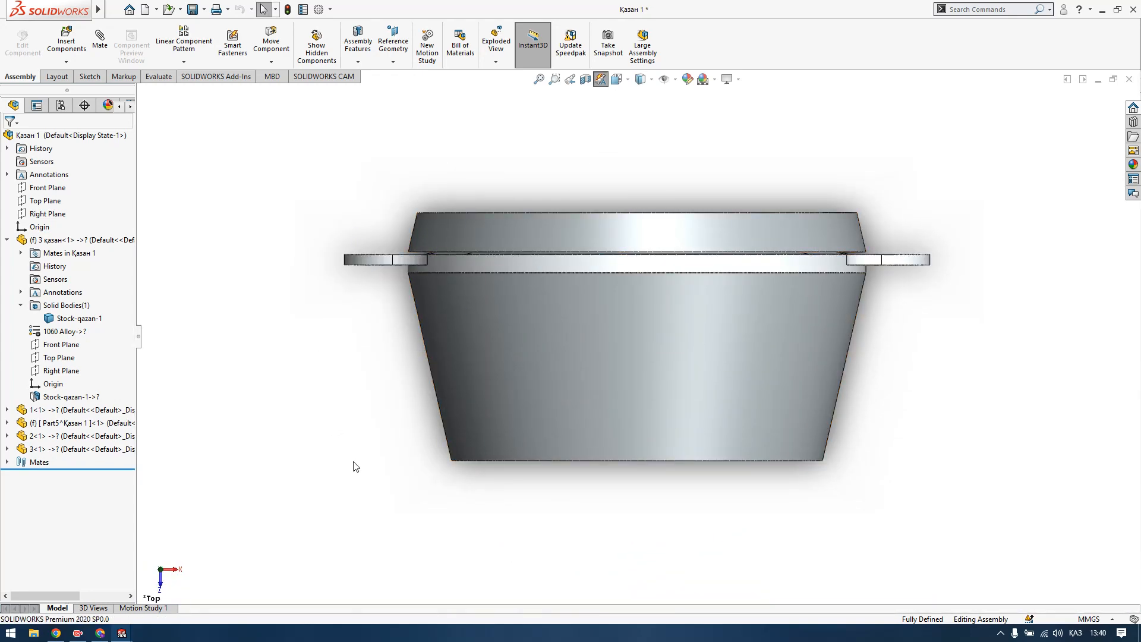
# Preview the Top face in the View Selector cube and apply that orientation again.
pyautogui.click(629, 80)
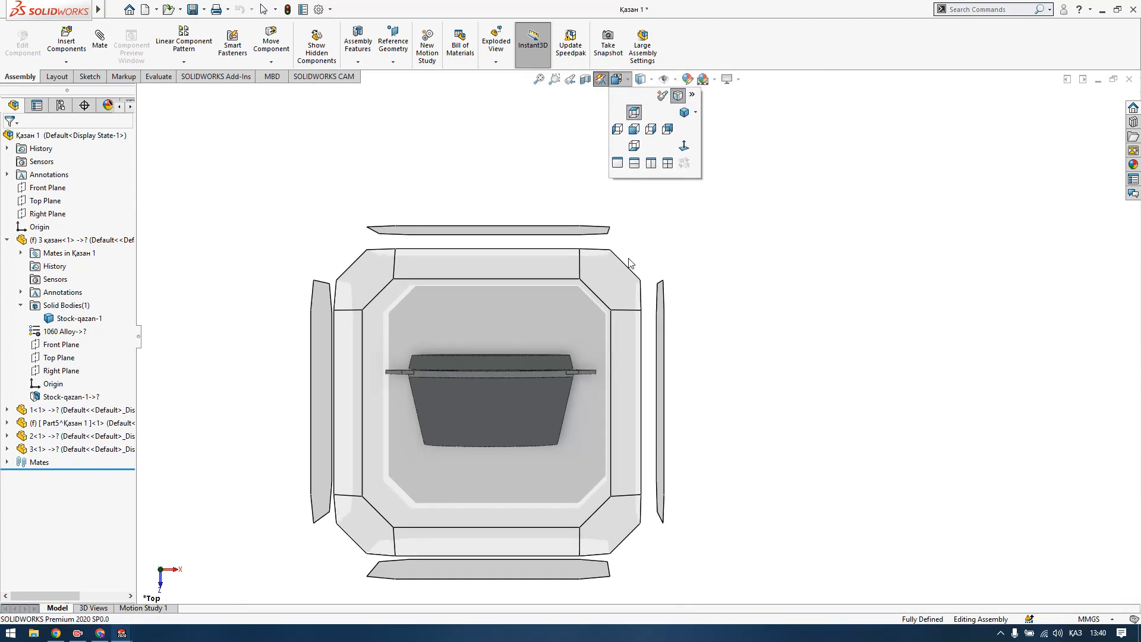
pyautogui.moveTo(527, 393)
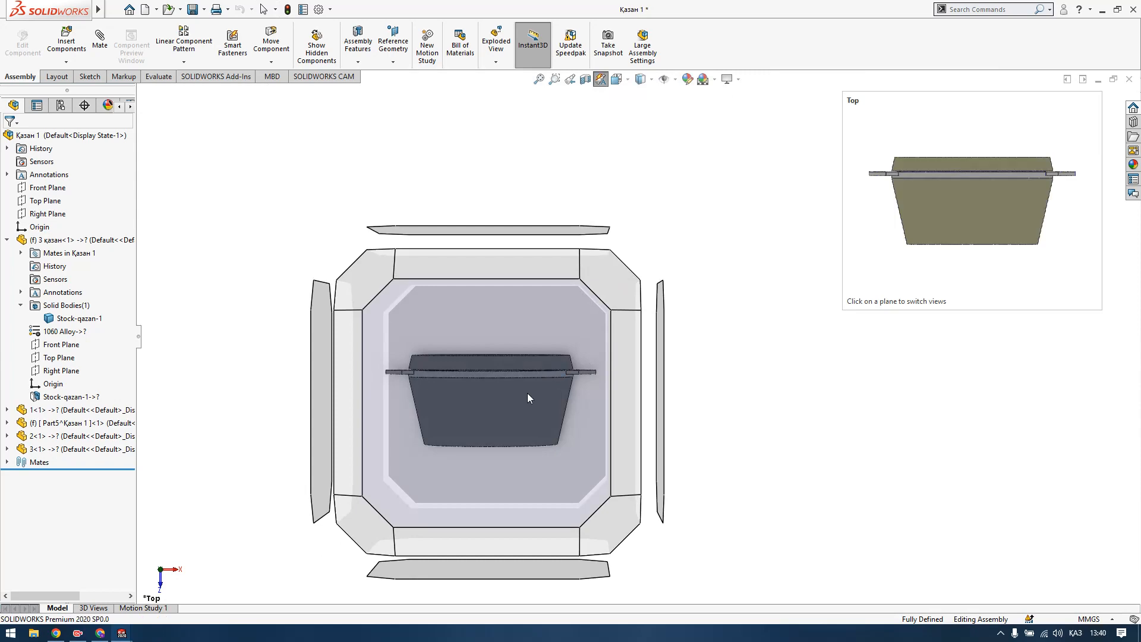
pyautogui.click(436, 391)
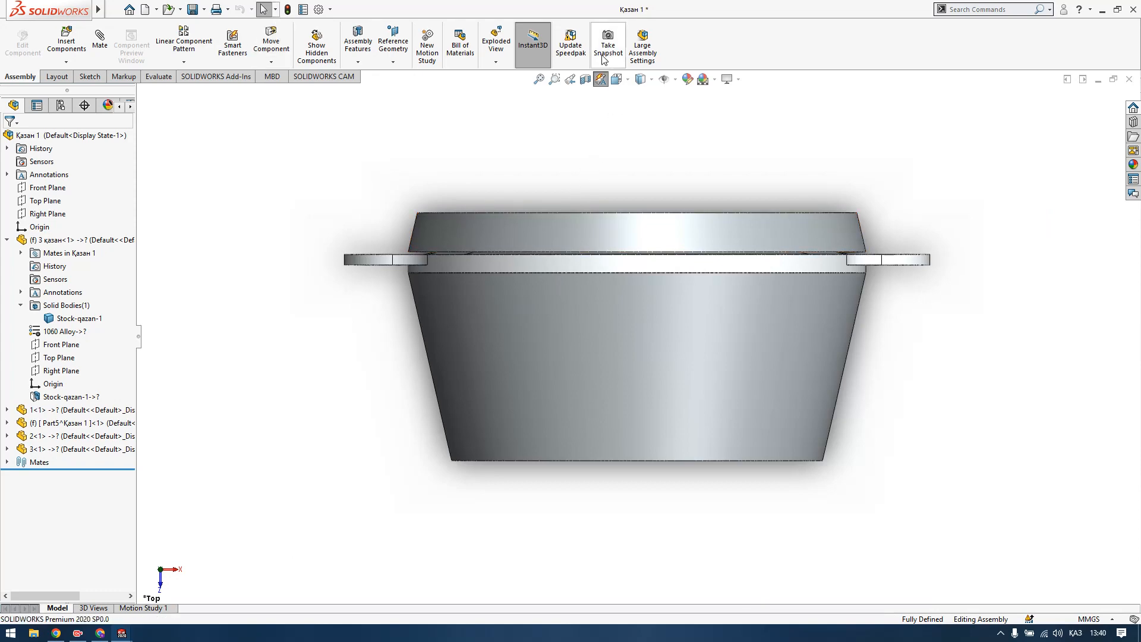
# Apply the Top orientation with the View Selector cube and select the pot's outer body.
pyautogui.click(617, 79)
pyautogui.moveTo(492, 409)
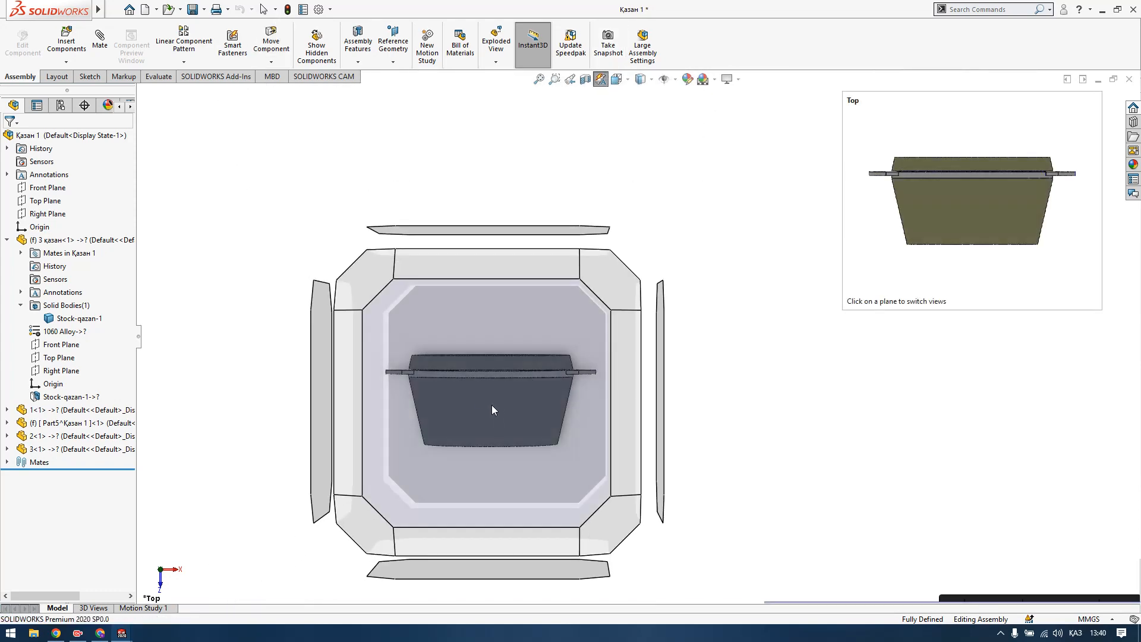
pyautogui.click(454, 399)
pyautogui.click(508, 347)
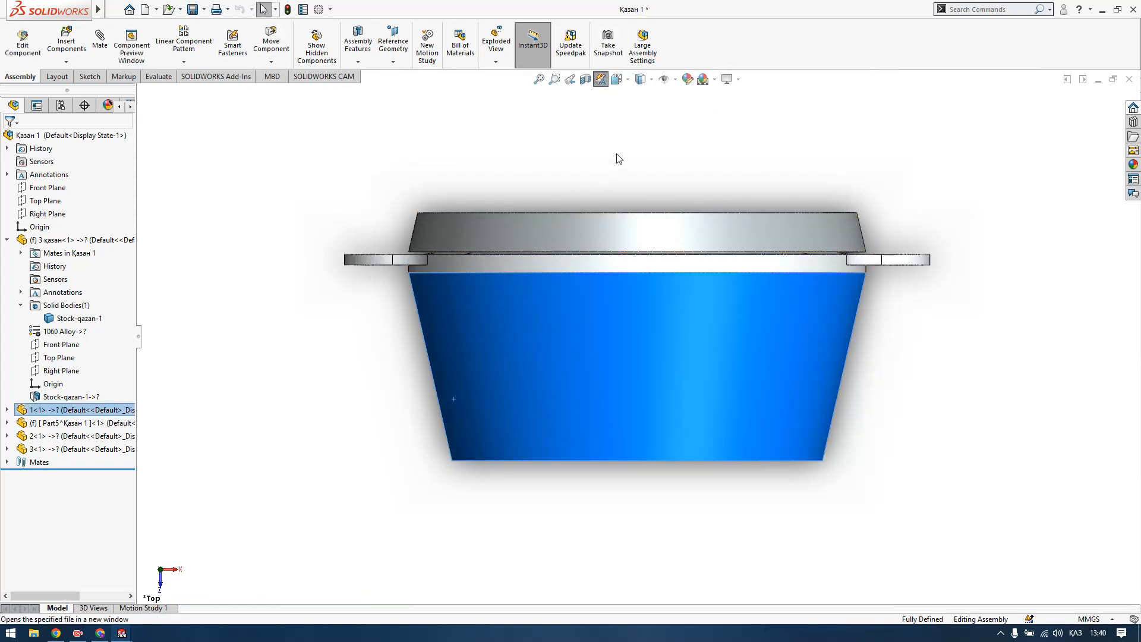
# Rotate the View Selector cube and use it to show the pot straight onto its base.
pyautogui.click(629, 80)
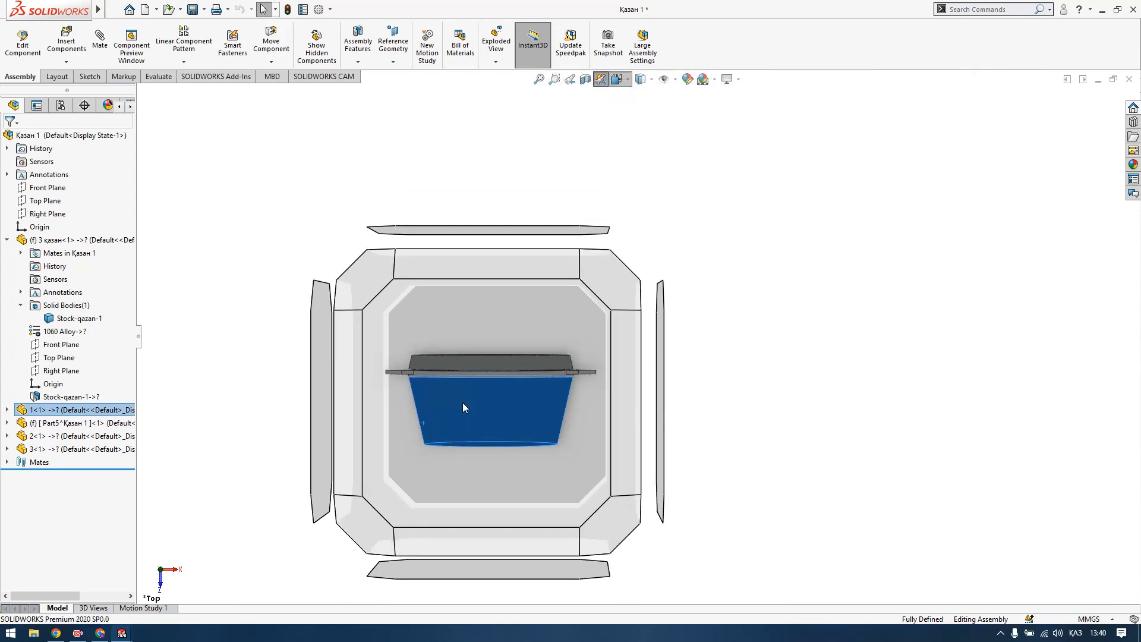
pyautogui.moveTo(443, 406)
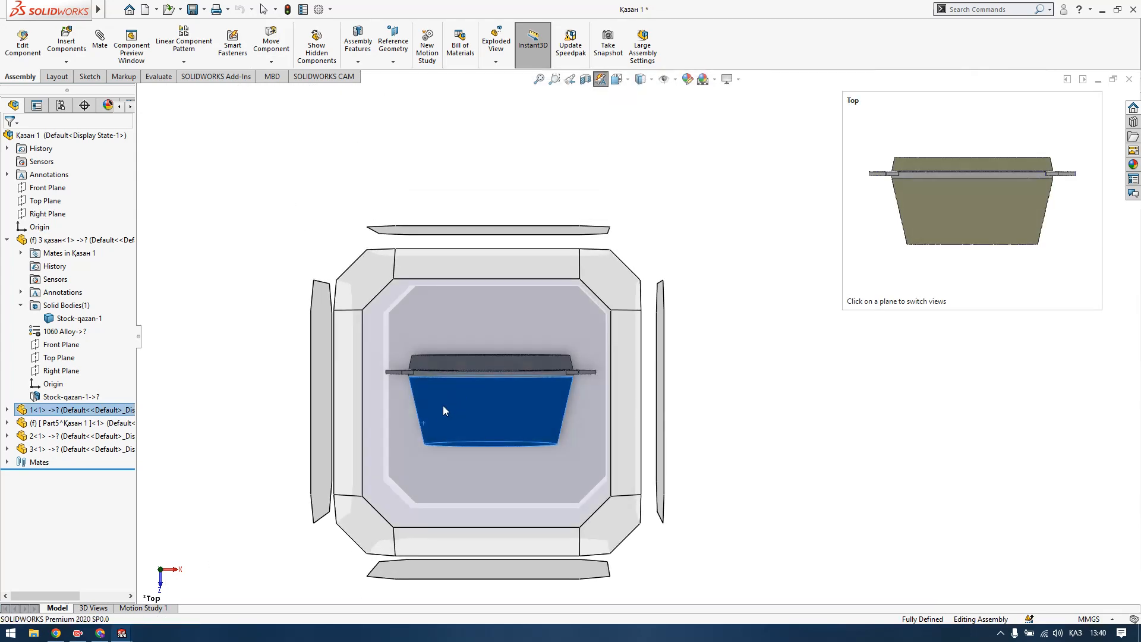
pyautogui.click(370, 401)
pyautogui.moveTo(437, 409); pyautogui.dragTo(530, 179, button='middle')
pyautogui.moveTo(583, 359)
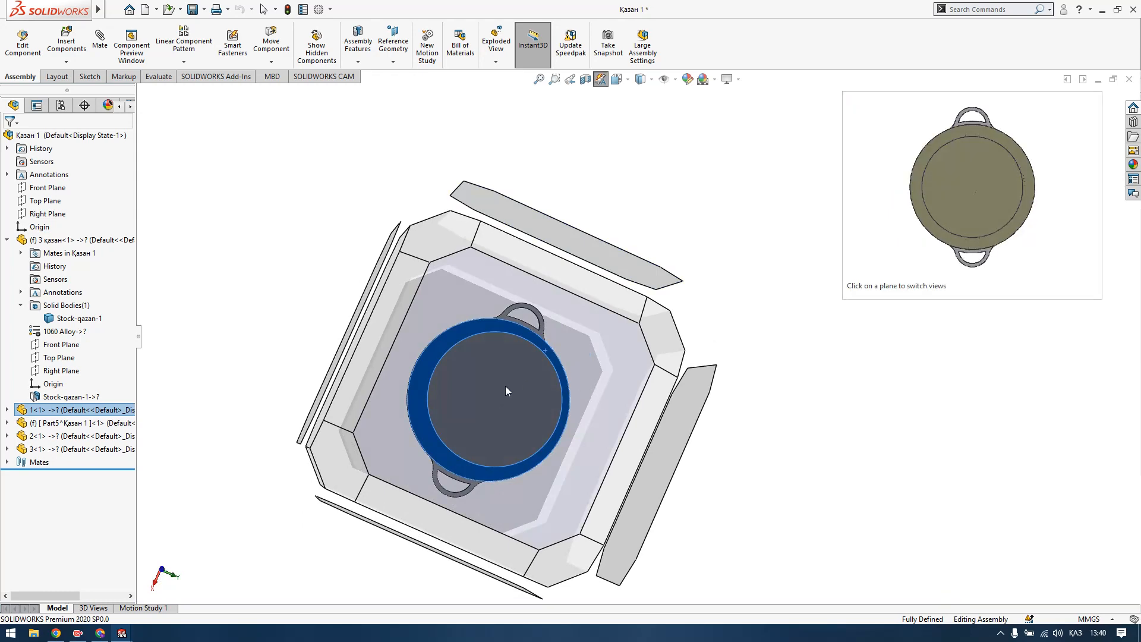
pyautogui.click(490, 404)
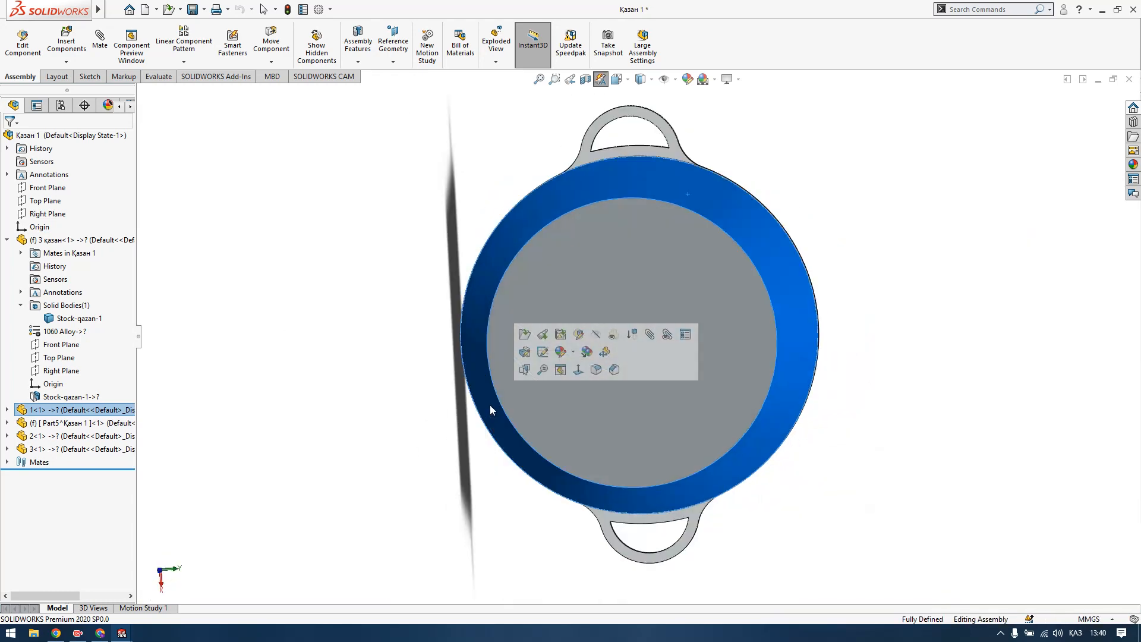
# Look around the pot and use the View Selector cube to show it upright with one handle facing straight forward.
pyautogui.moveTo(754, 206); pyautogui.dragTo(641, 280, button='middle')
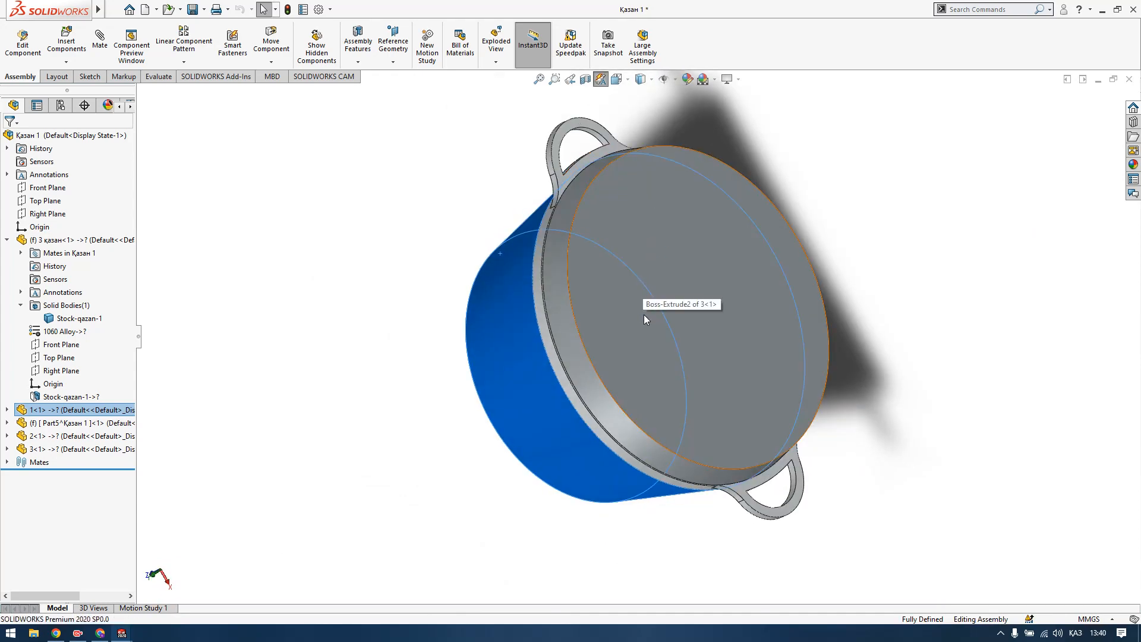
pyautogui.moveTo(667, 533); pyautogui.dragTo(715, 415, button='middle')
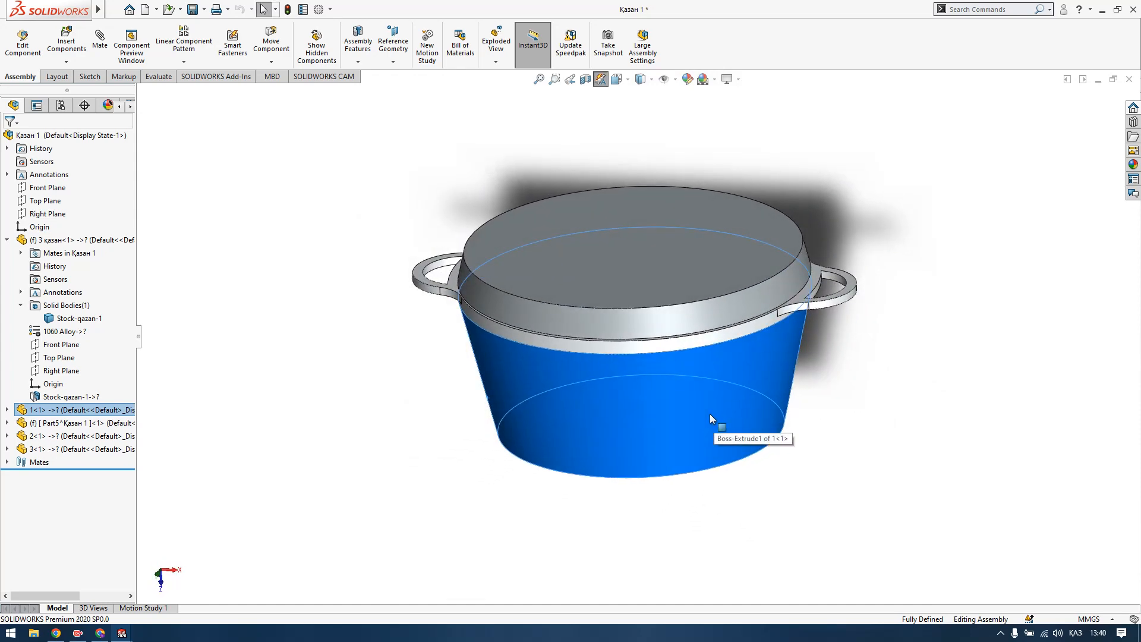
pyautogui.press('space')
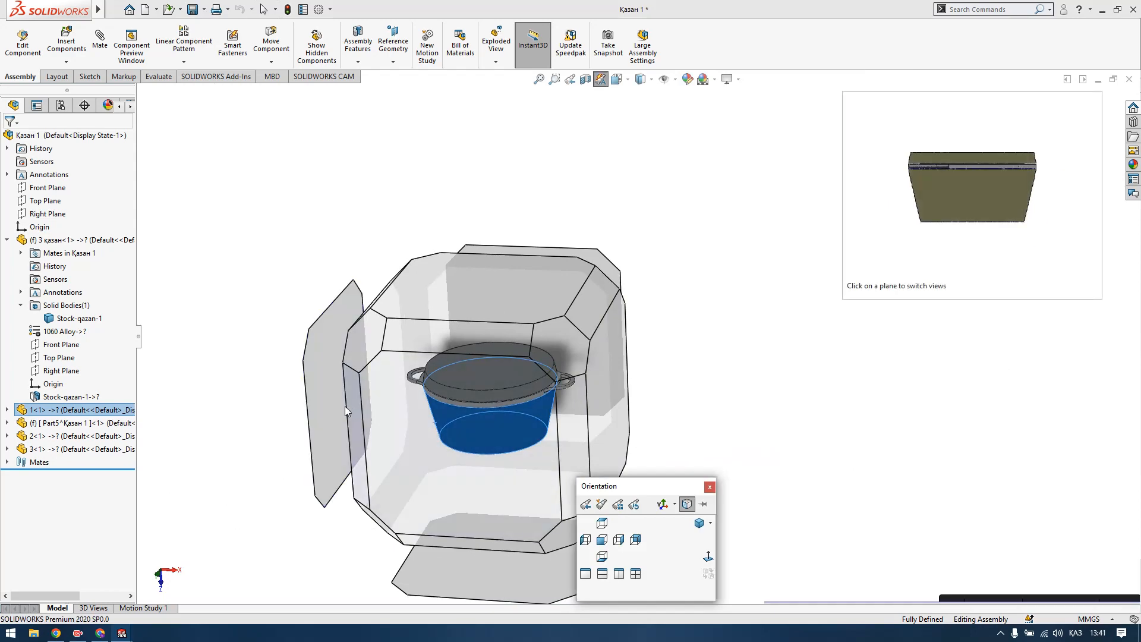
pyautogui.moveTo(337, 408)
pyautogui.mouseDown(button='middle')
pyautogui.moveTo(461, 412)
pyautogui.moveTo(479, 453)
pyautogui.moveTo(466, 472)
pyautogui.moveTo(465, 446)
pyautogui.moveTo(447, 425)
pyautogui.moveTo(475, 419)
pyautogui.mouseUp(button='middle')
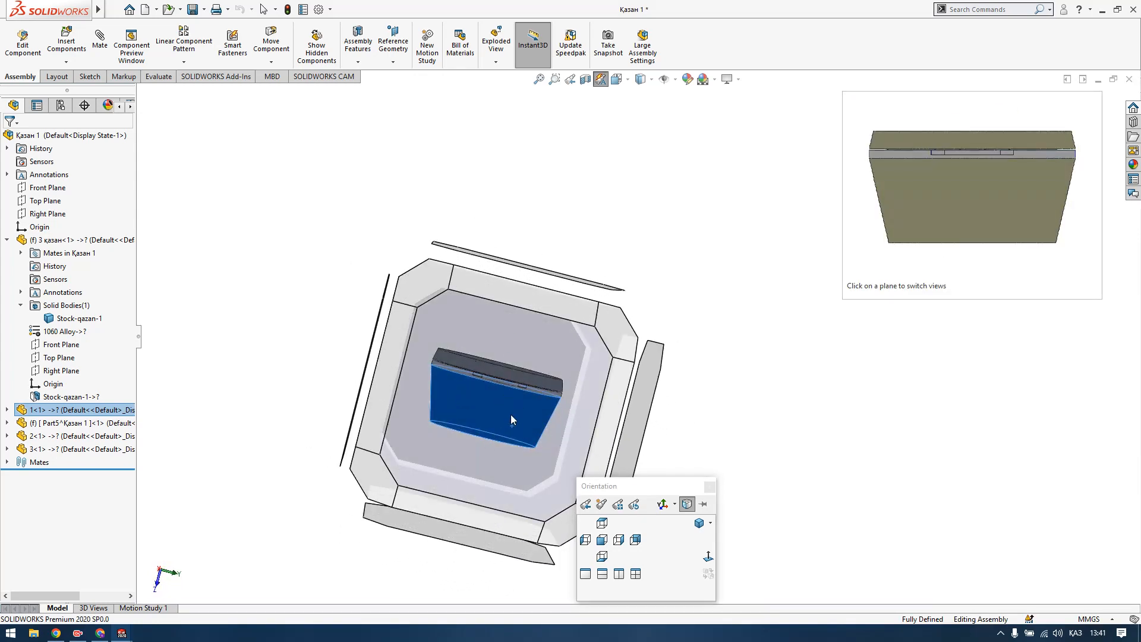
pyautogui.moveTo(470, 358); pyautogui.dragTo(496, 389, button='middle')
pyautogui.click(504, 411)
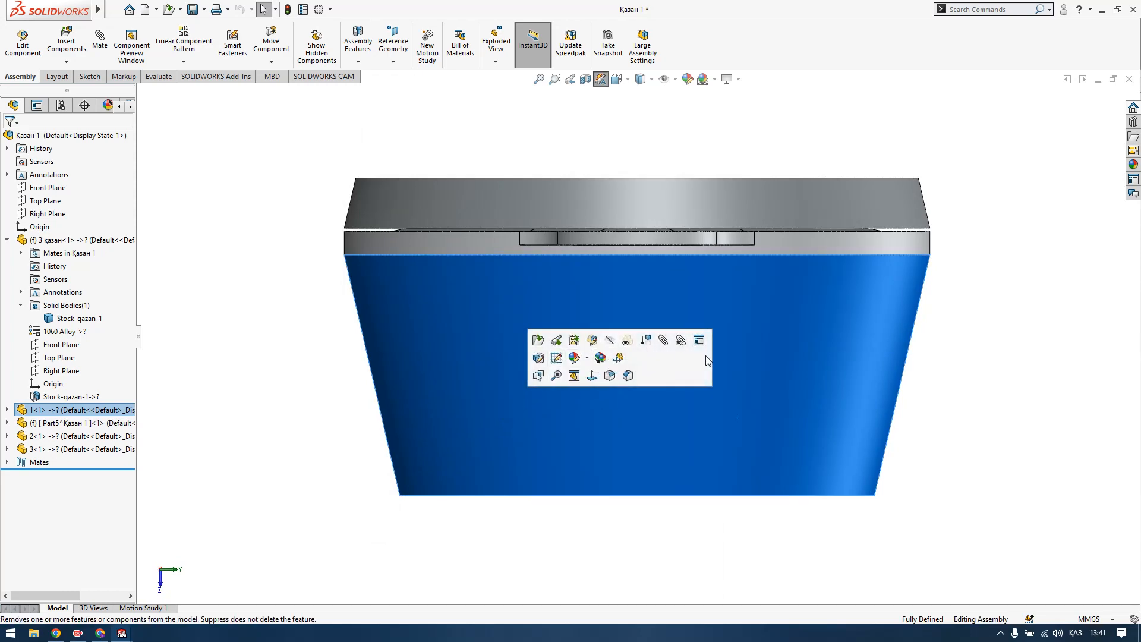
# Clear the selection, apply the Back orientation with the View Selector cube, and look at the lid up close.
pyautogui.click(1019, 386)
pyautogui.click(599, 82)
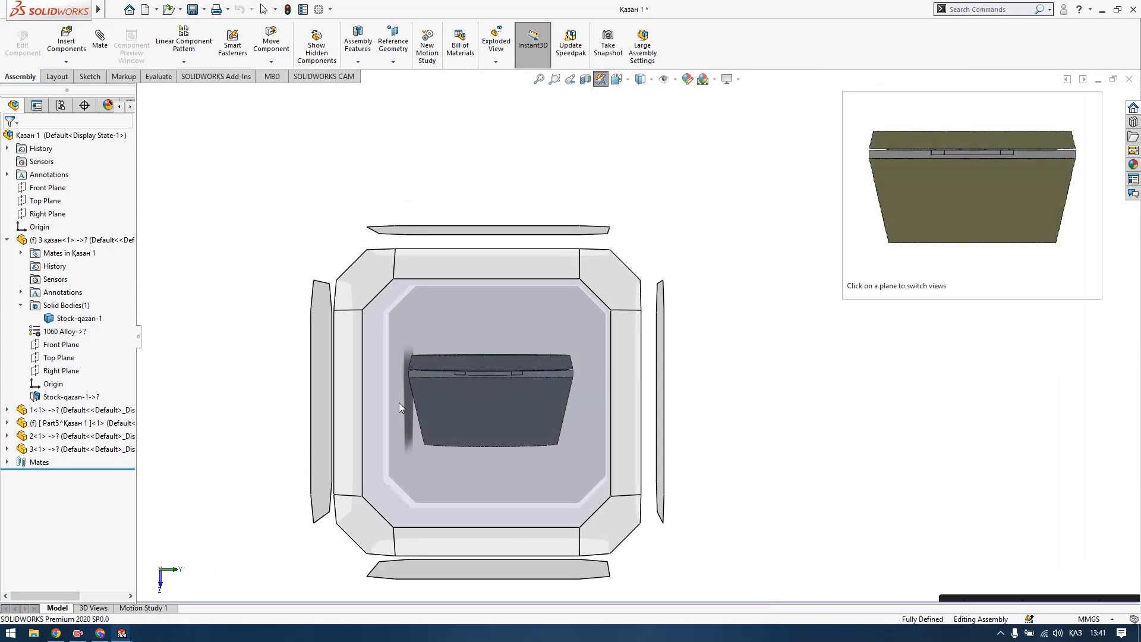
pyautogui.moveTo(399, 407)
pyautogui.mouseDown(button='middle')
pyautogui.moveTo(408, 395)
pyautogui.moveTo(534, 482)
pyautogui.moveTo(580, 415)
pyautogui.moveTo(601, 465)
pyautogui.moveTo(580, 561)
pyautogui.moveTo(553, 594)
pyautogui.moveTo(523, 501)
pyautogui.moveTo(552, 609)
pyautogui.moveTo(529, 362)
pyautogui.mouseUp(button='middle')
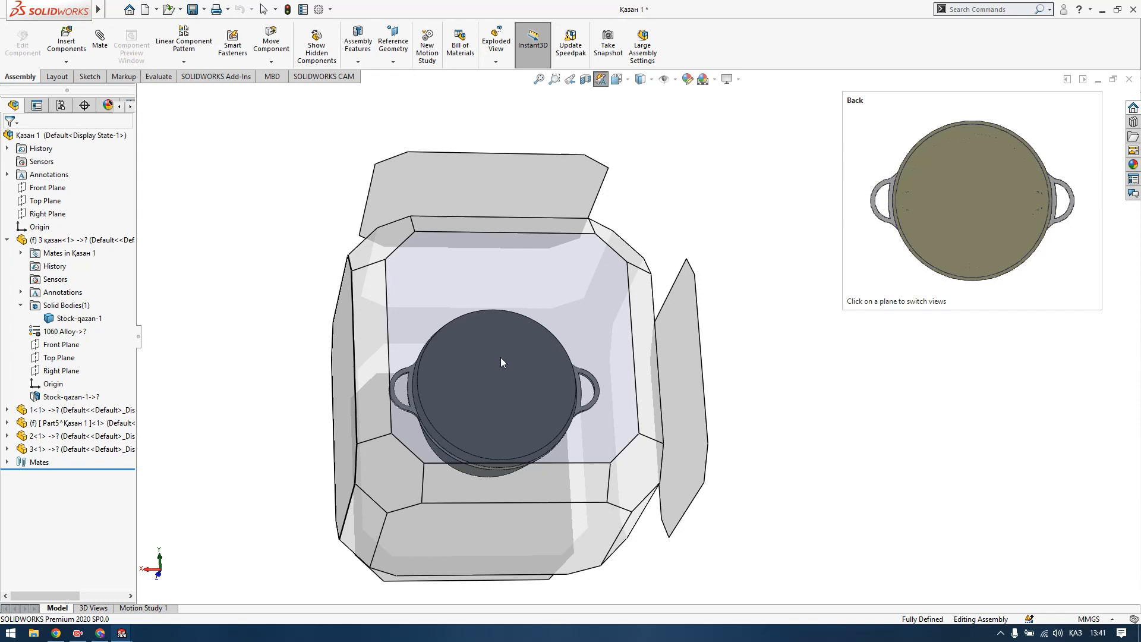
pyautogui.click(500, 358)
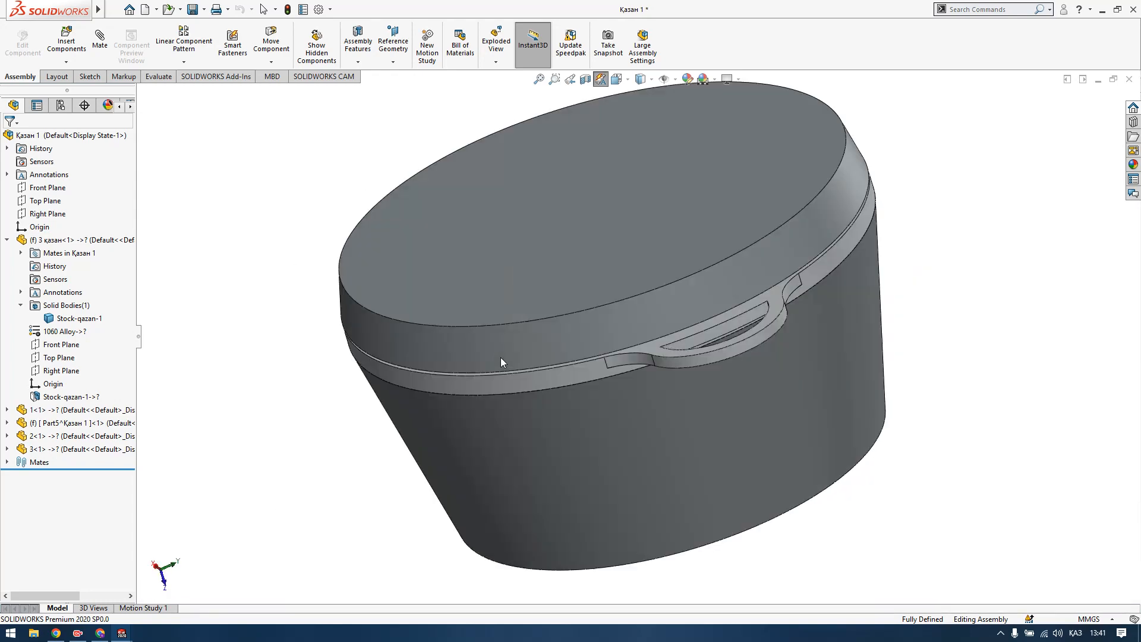
pyautogui.scroll(-3, 778, 404)
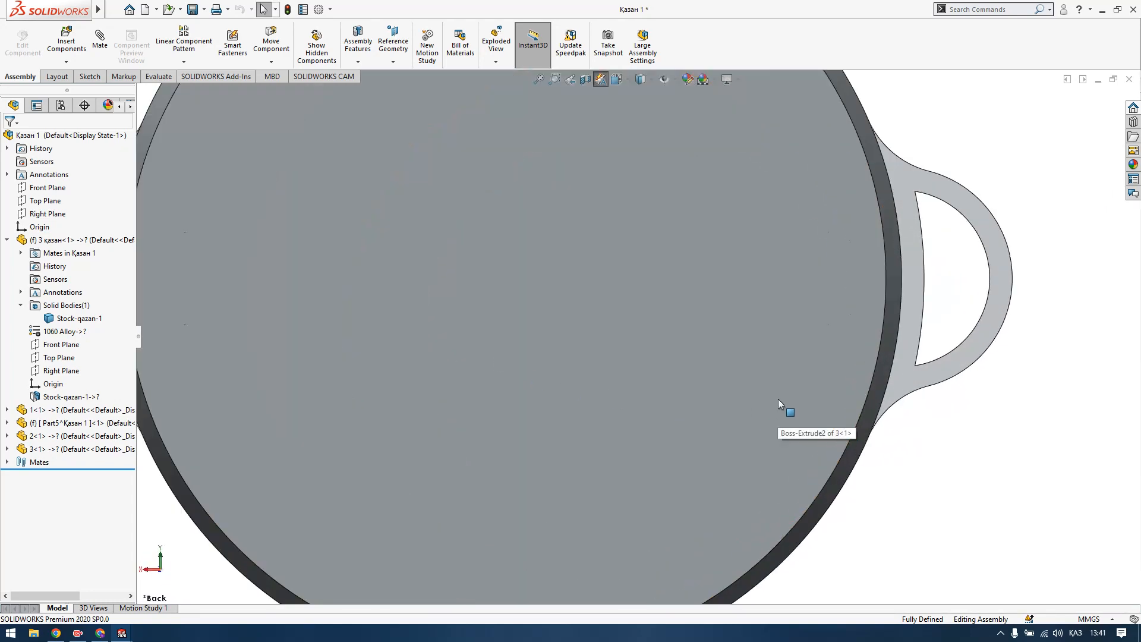
pyautogui.scroll(4, 779, 398)
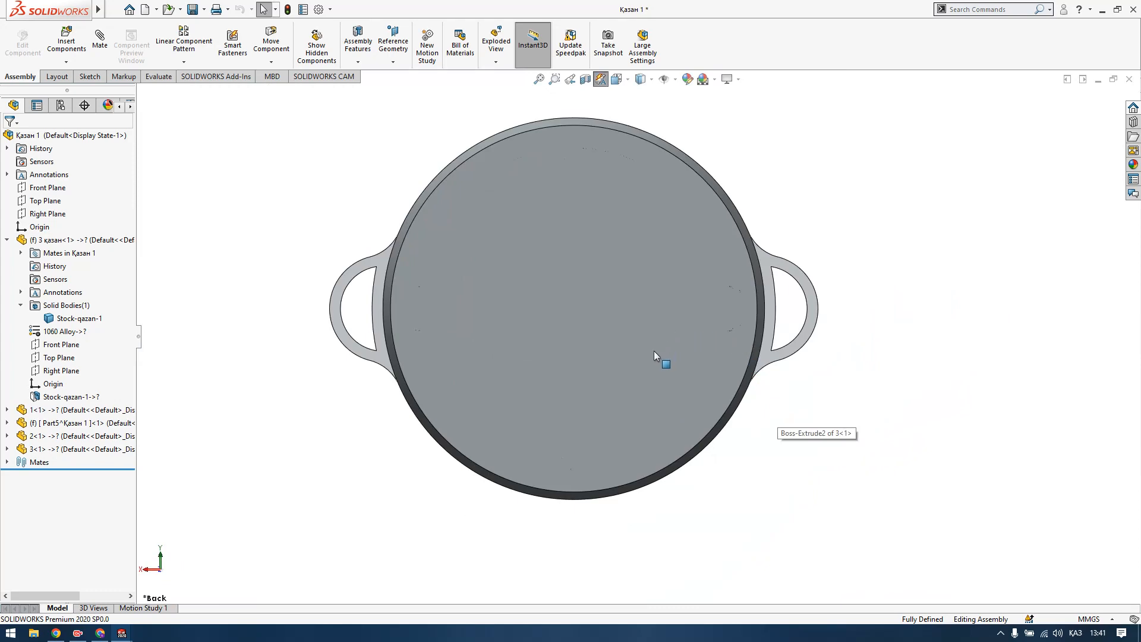
# Set the display style to Shaded and examine the pot's lid, rim and handles without edge lines.
pyautogui.click(653, 80)
pyautogui.moveTo(664, 550); pyautogui.dragTo(666, 195, button='middle')
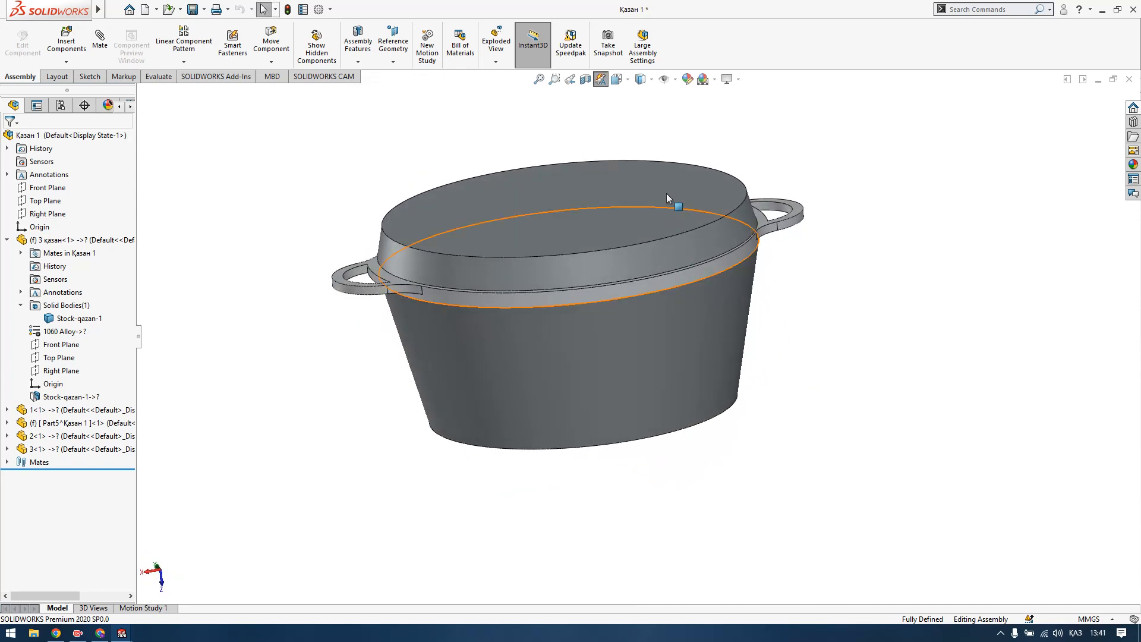
pyautogui.click(652, 79)
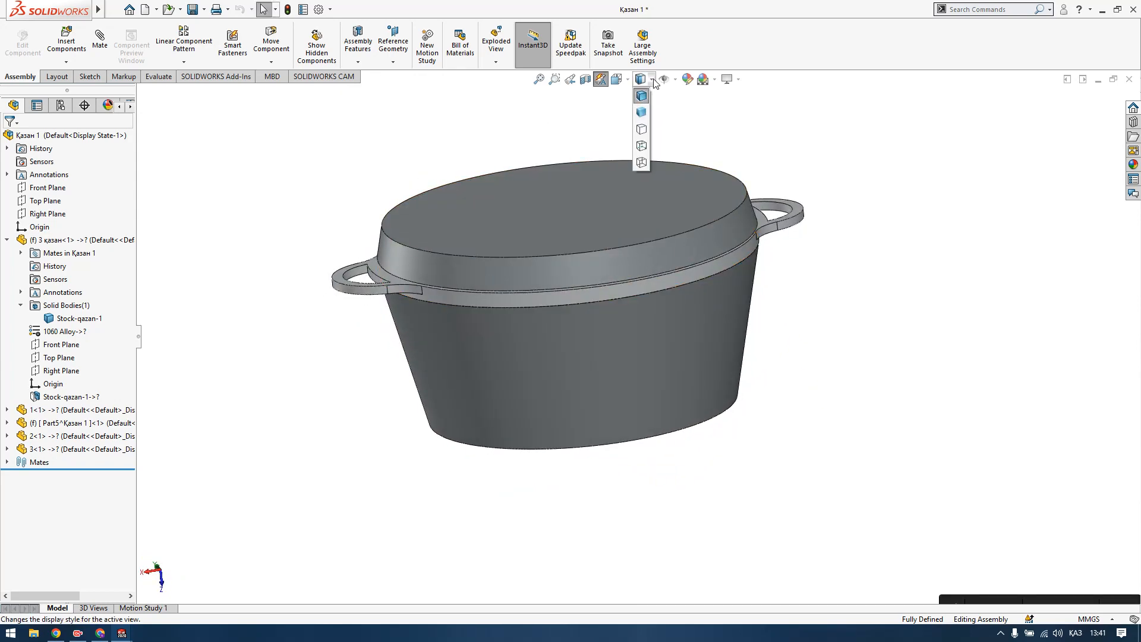
pyautogui.click(644, 111)
pyautogui.moveTo(654, 405)
pyautogui.mouseDown(button='middle')
pyautogui.moveTo(636, 362)
pyautogui.moveTo(637, 377)
pyautogui.mouseUp(button='middle')
pyautogui.moveTo(509, 238); pyautogui.dragTo(588, 351, button='middle')
pyautogui.scroll(-3, 574, 351)
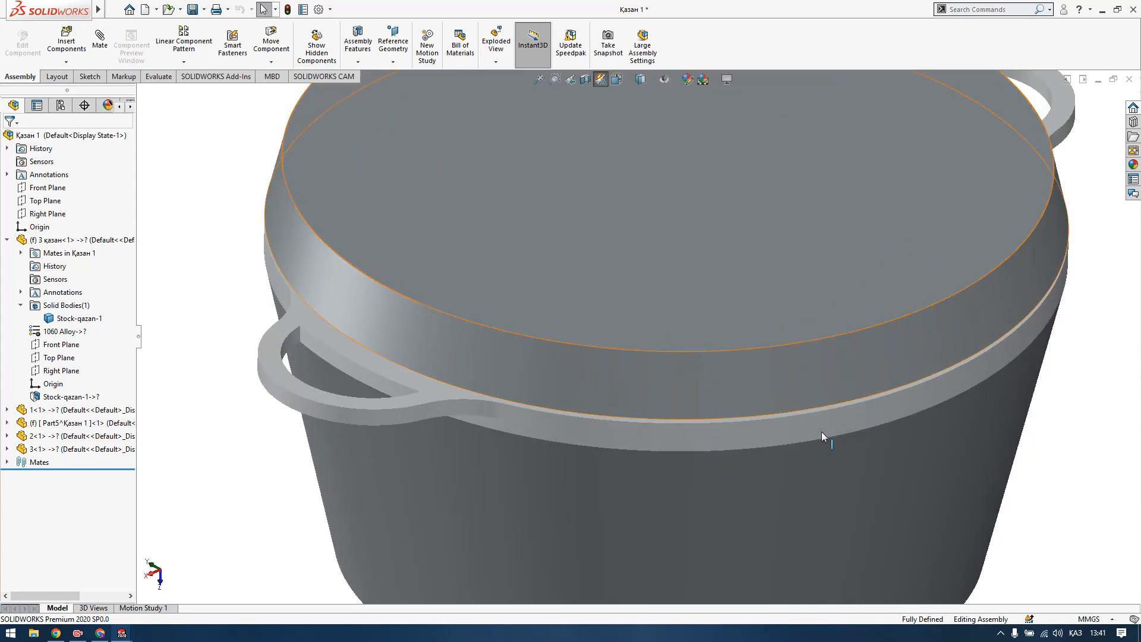
pyautogui.scroll(2, 791, 411)
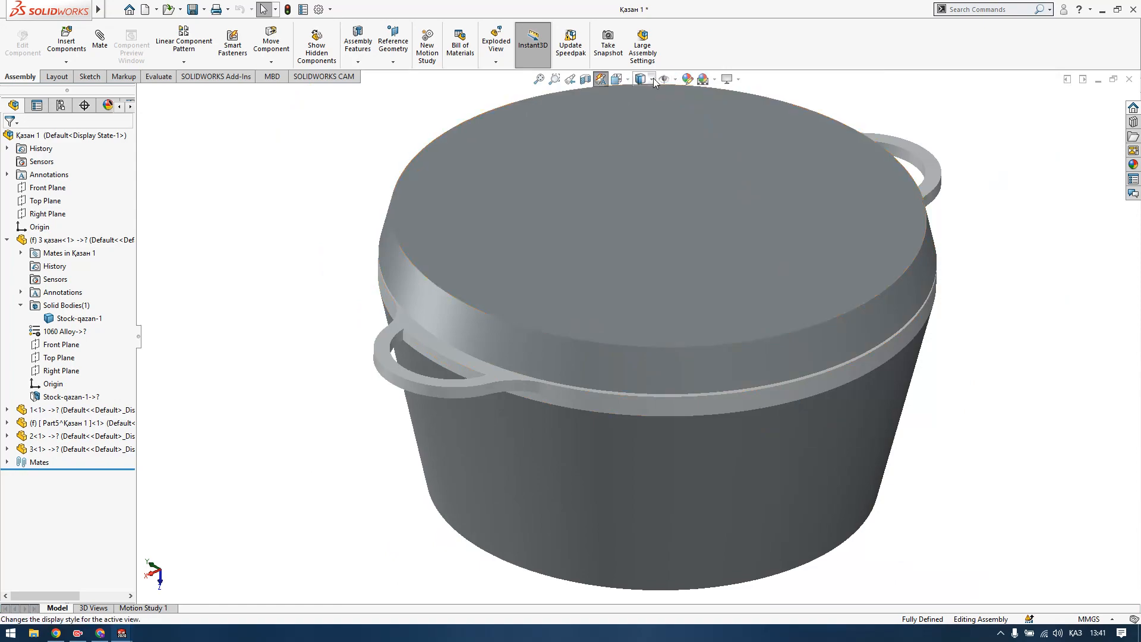
# Set the display style to Hidden Lines Visible and examine the pot's internal edges.
pyautogui.moveTo(654, 77)
pyautogui.click(645, 145)
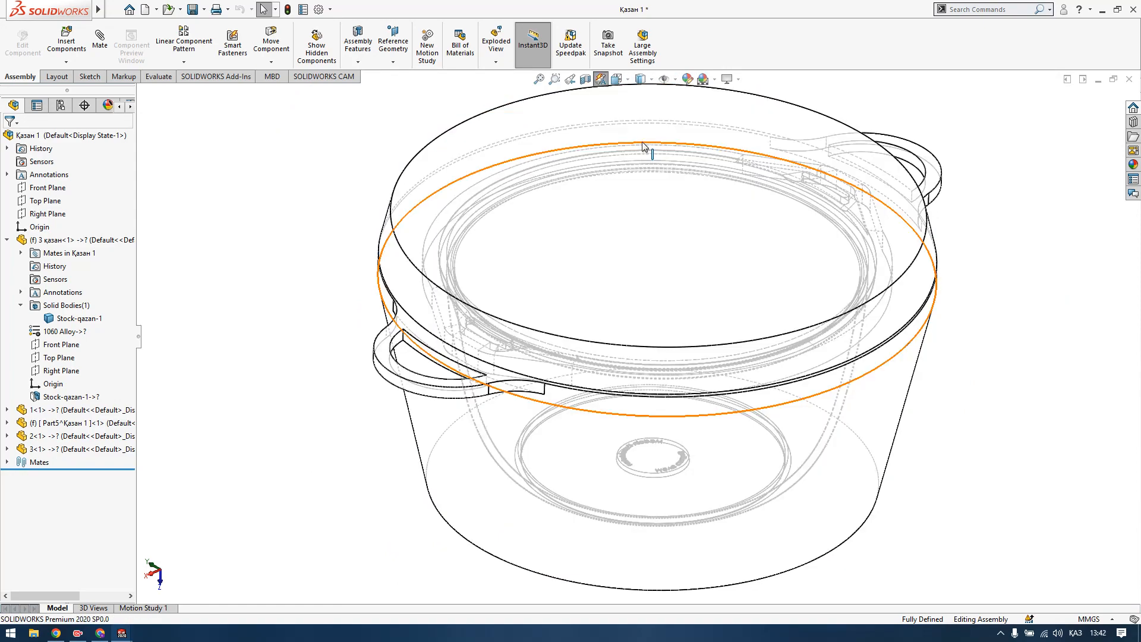
pyautogui.moveTo(777, 470); pyautogui.dragTo(736, 377, button='middle')
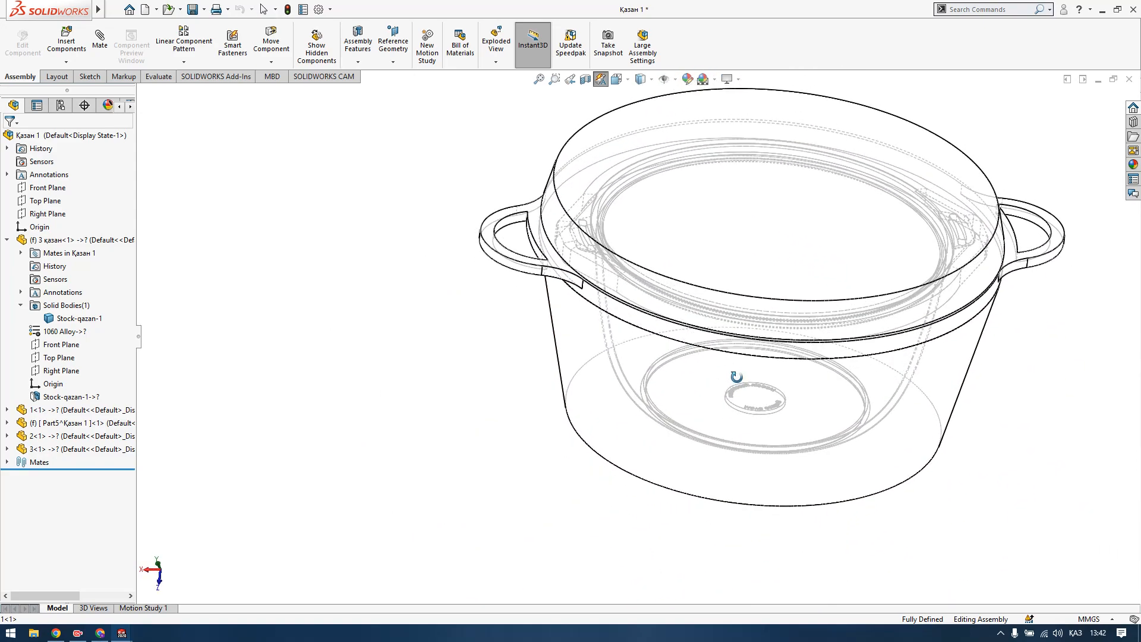
# Set the display style to Wireframe and look at the pot from another angle.
pyautogui.click(653, 80)
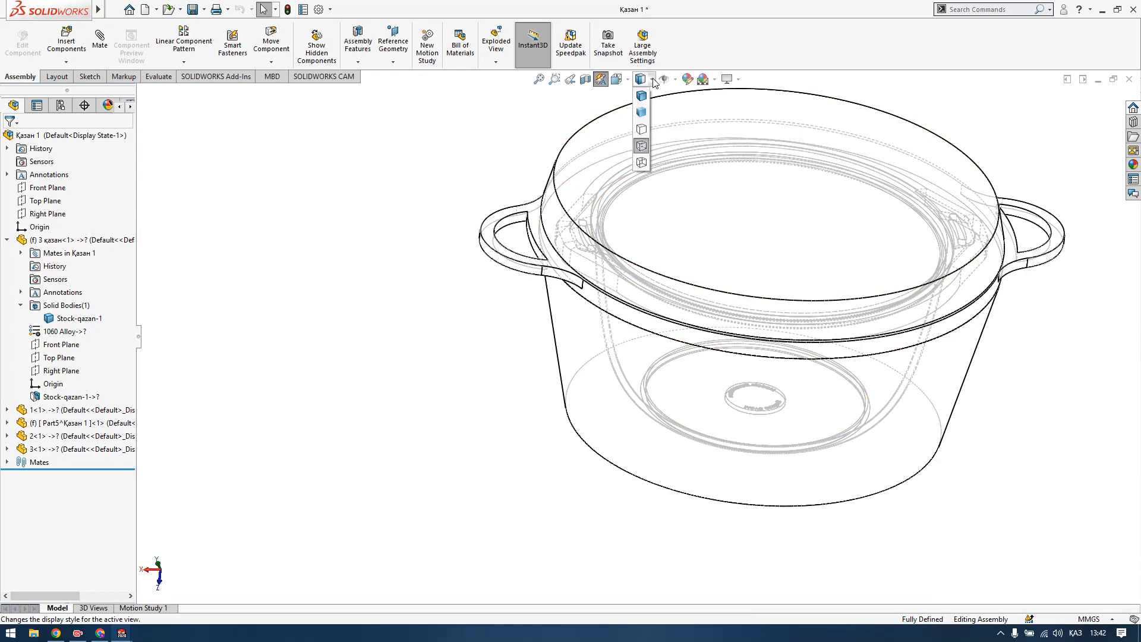
pyautogui.click(641, 162)
pyautogui.moveTo(891, 476); pyautogui.dragTo(844, 439, button='middle')
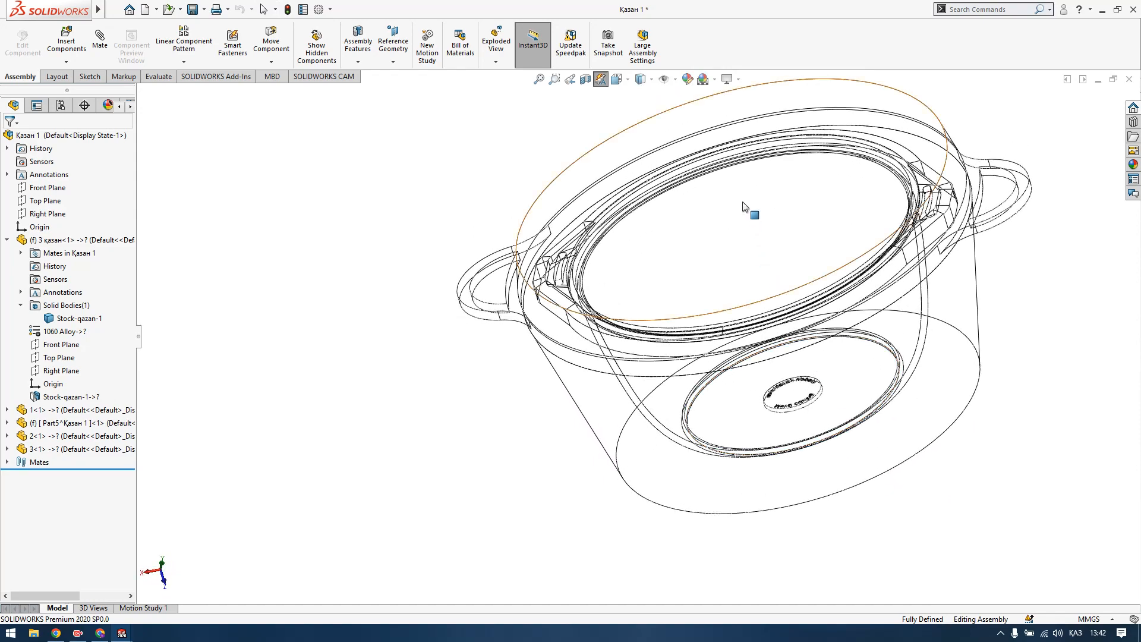
# Set the display style to Shaded With Edges and look at the pot from an oblique angle.
pyautogui.click(652, 81)
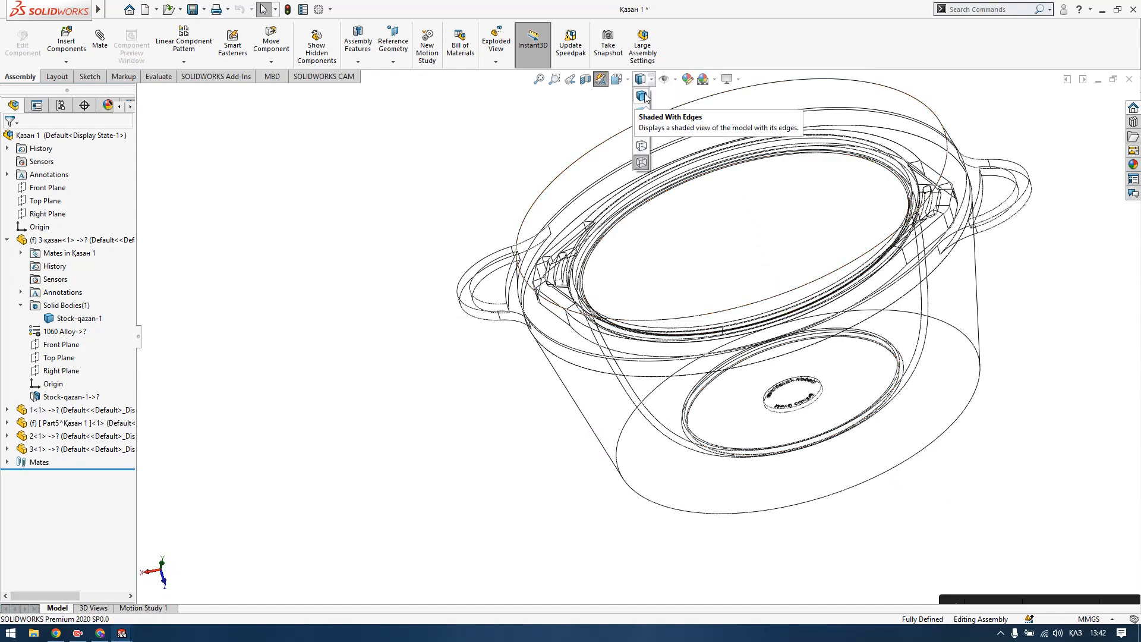
pyautogui.click(642, 96)
pyautogui.moveTo(843, 423); pyautogui.dragTo(697, 160, button='middle')
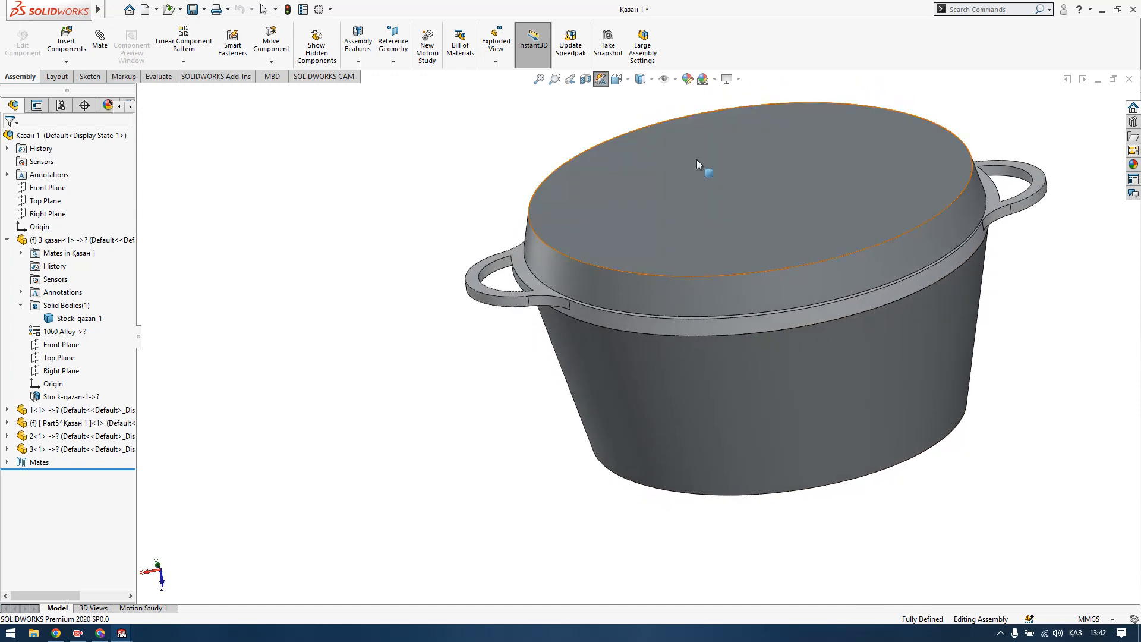
# Turn on the display of planes in the Hide/Show Items settings and turn it off again.
pyautogui.click(677, 80)
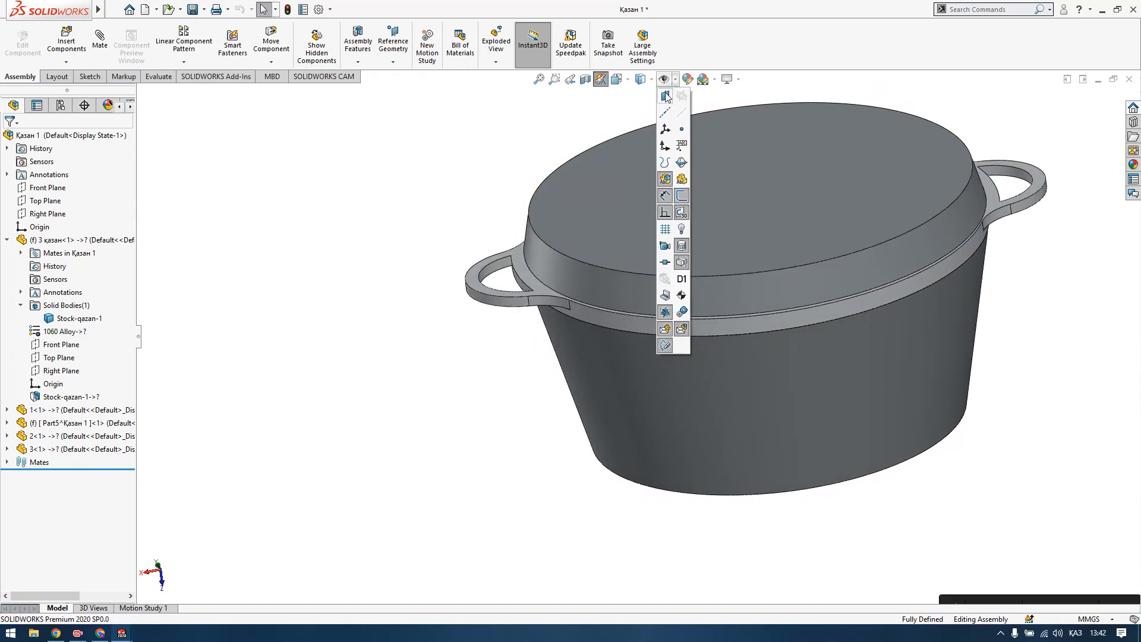
pyautogui.click(666, 96)
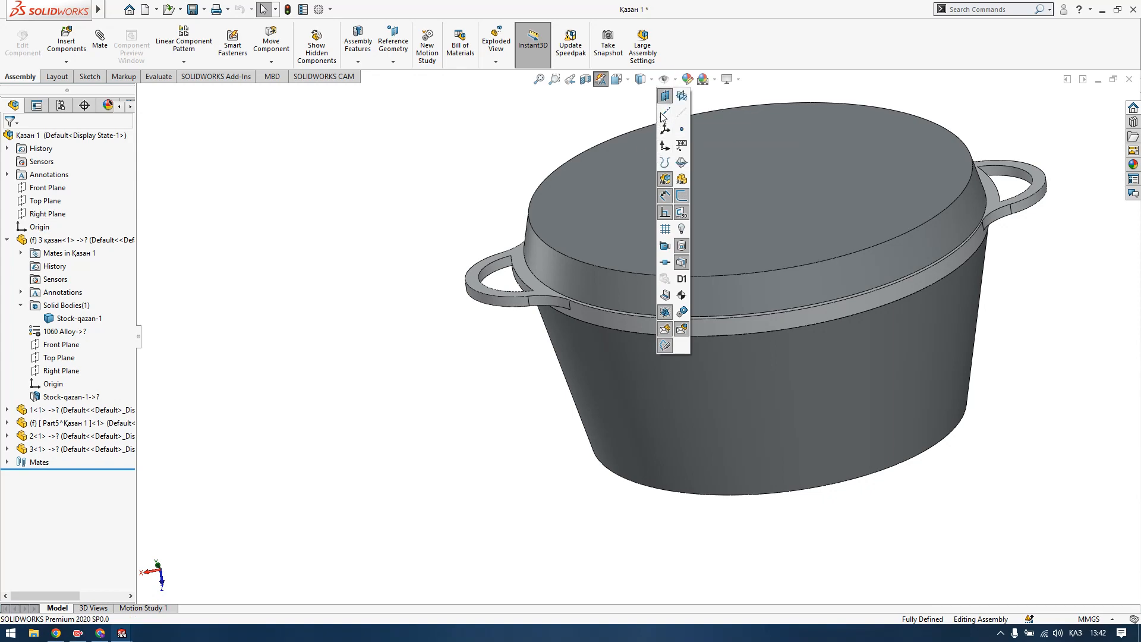
pyautogui.click(666, 96)
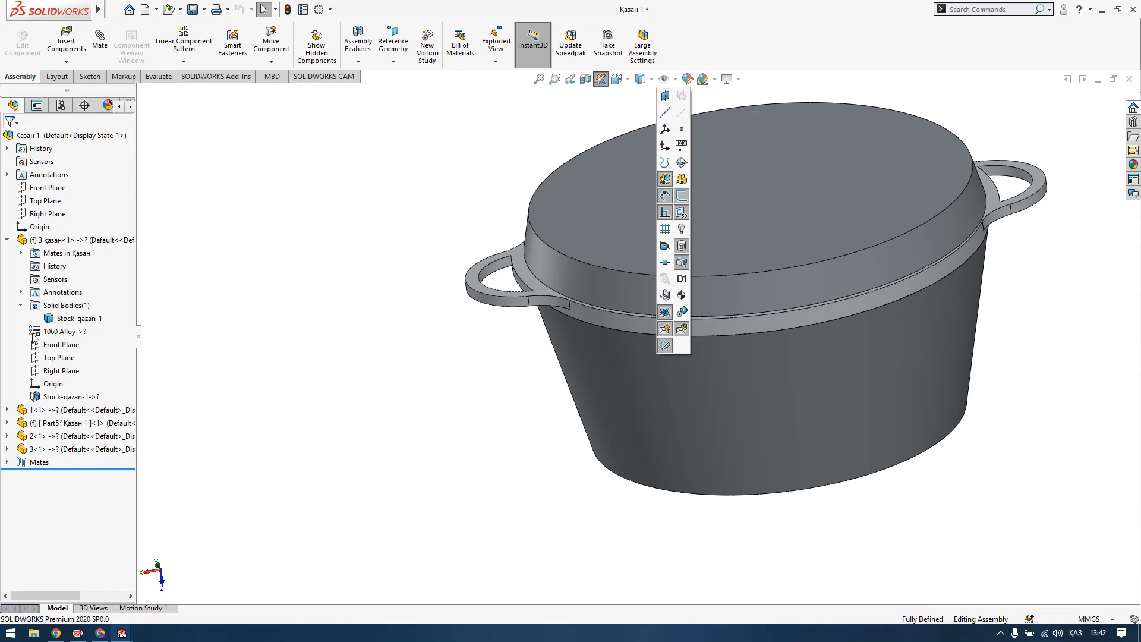
# Show the assembly's Front Plane and Top Plane, and hide the Front Plane again.
pyautogui.click(33, 189)
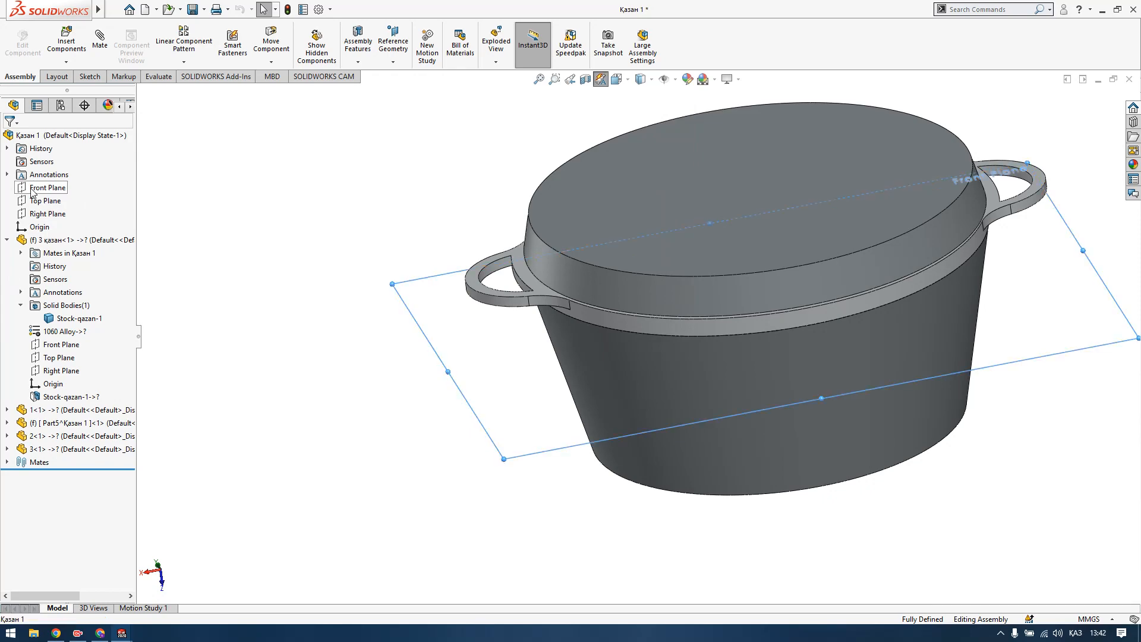
pyautogui.click(36, 200)
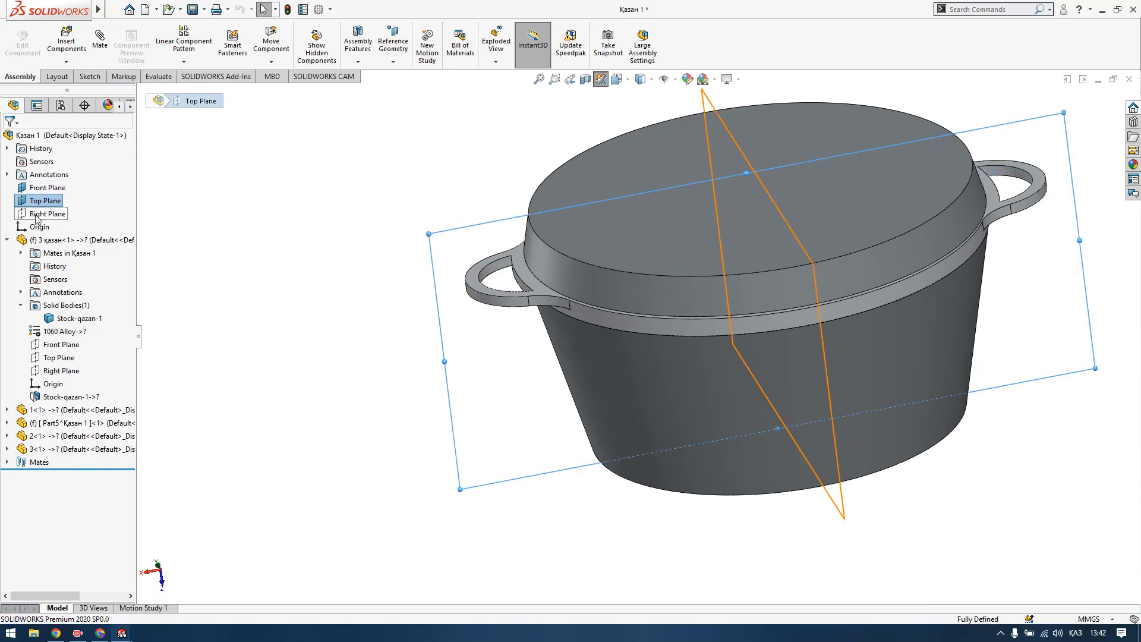
pyautogui.click(39, 201)
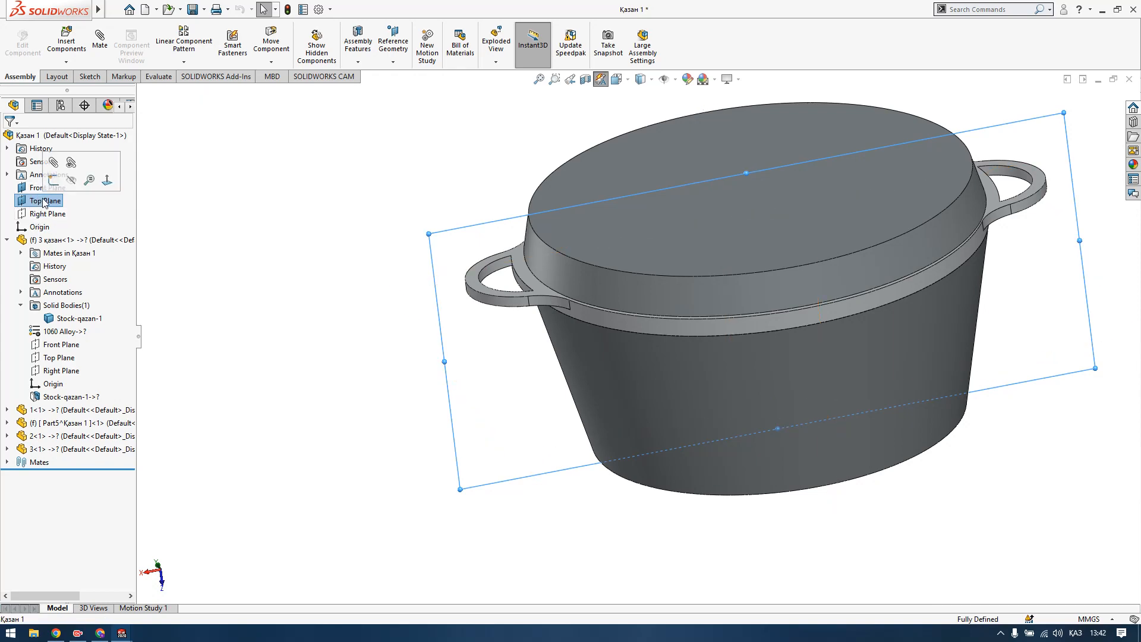
pyautogui.click(40, 200)
pyautogui.click(48, 201)
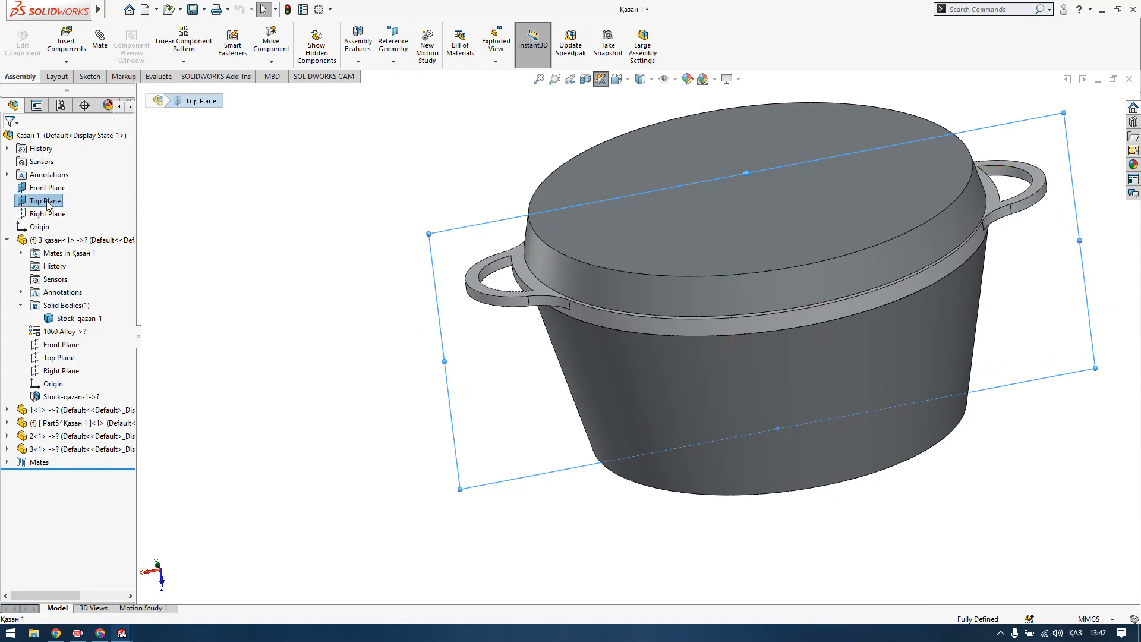
pyautogui.click(55, 188)
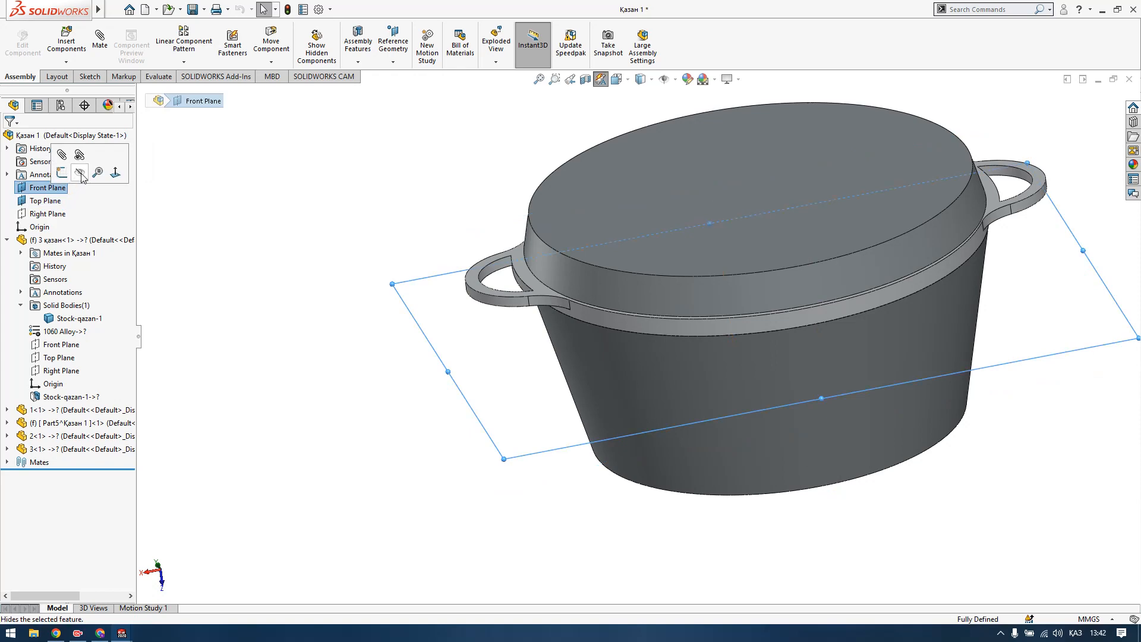
pyautogui.click(80, 173)
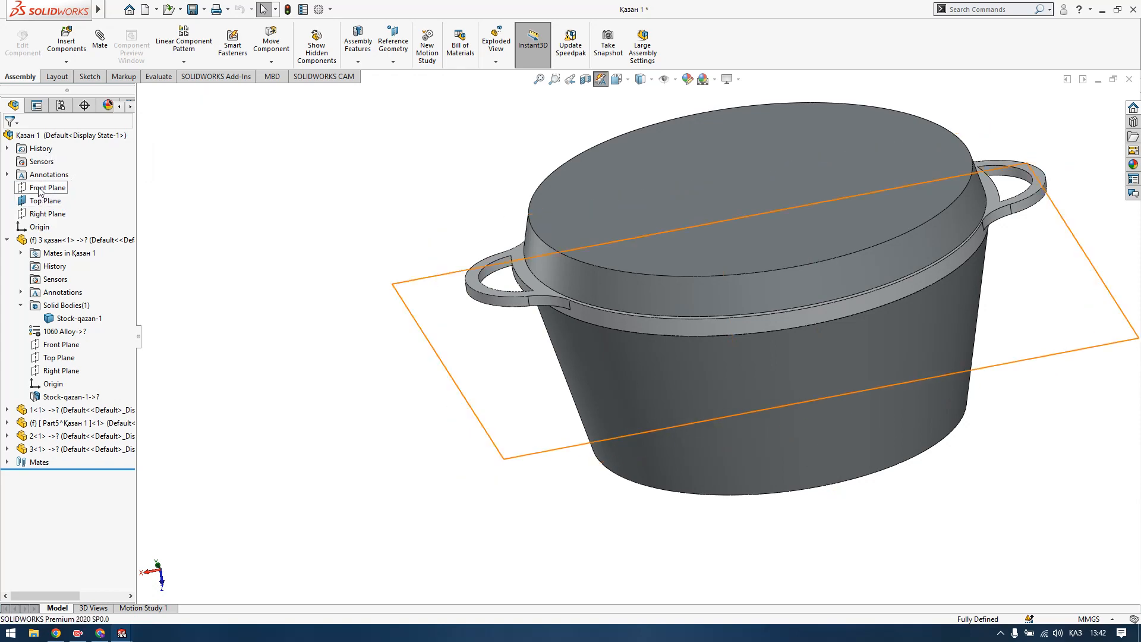
# Show the assembly's Front Plane and look at the pot from a lower angle.
pyautogui.click(40, 189)
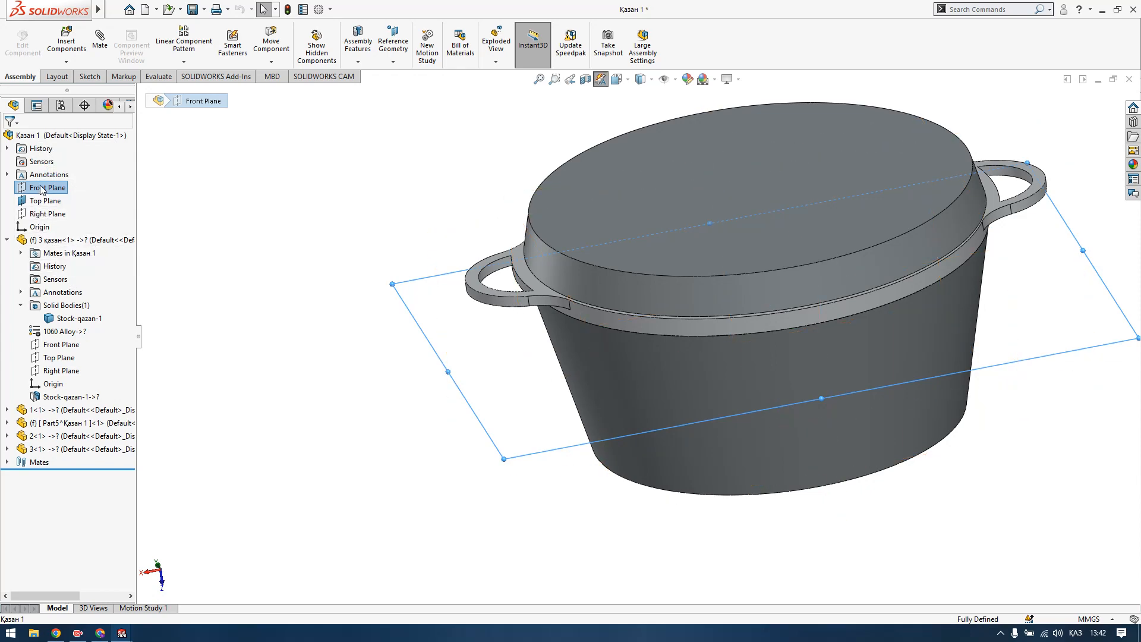
pyautogui.rightClick(42, 192)
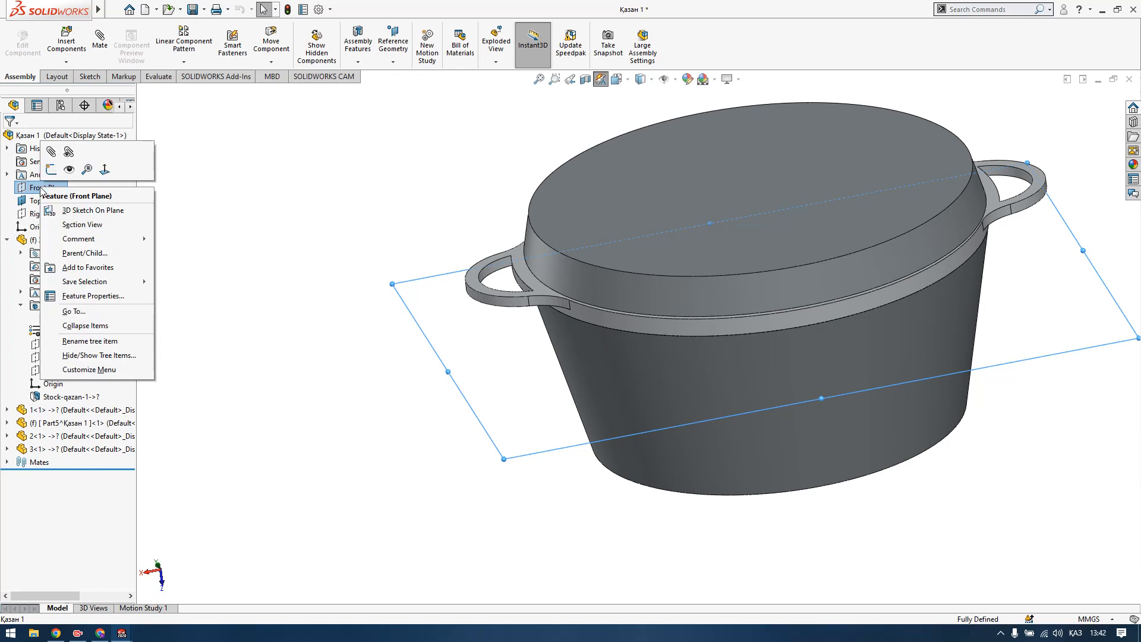
pyautogui.click(69, 173)
pyautogui.moveTo(699, 384)
pyautogui.mouseDown(button='middle')
pyautogui.moveTo(701, 306)
pyautogui.moveTo(700, 381)
pyautogui.mouseUp(button='middle')
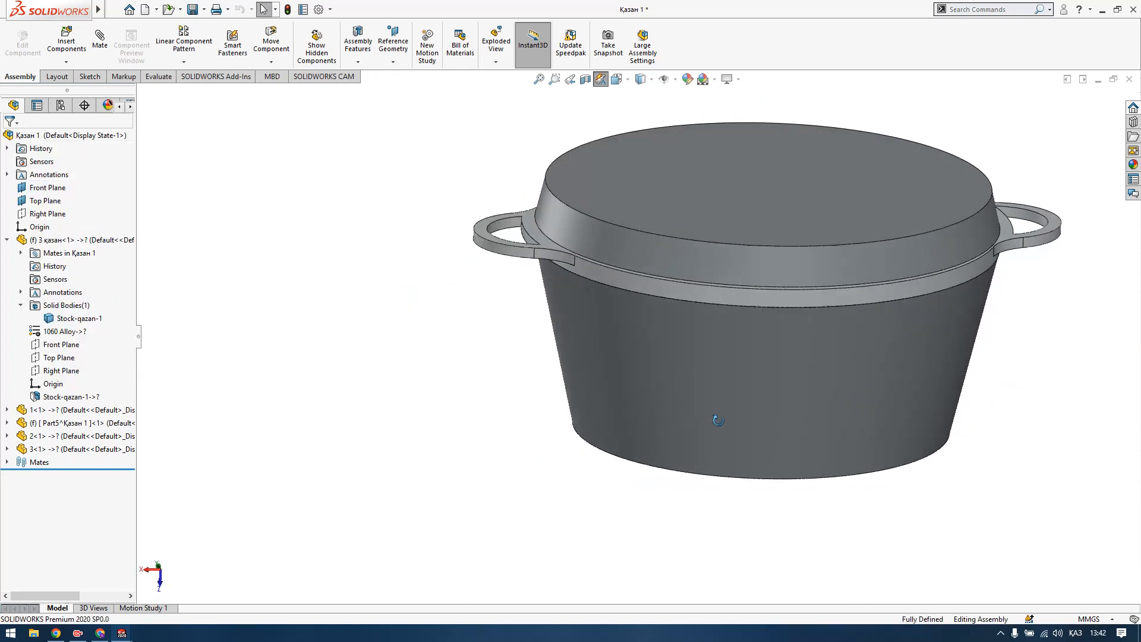
# Hide the pot's lid component and look down into the open pot.
pyautogui.click(768, 222)
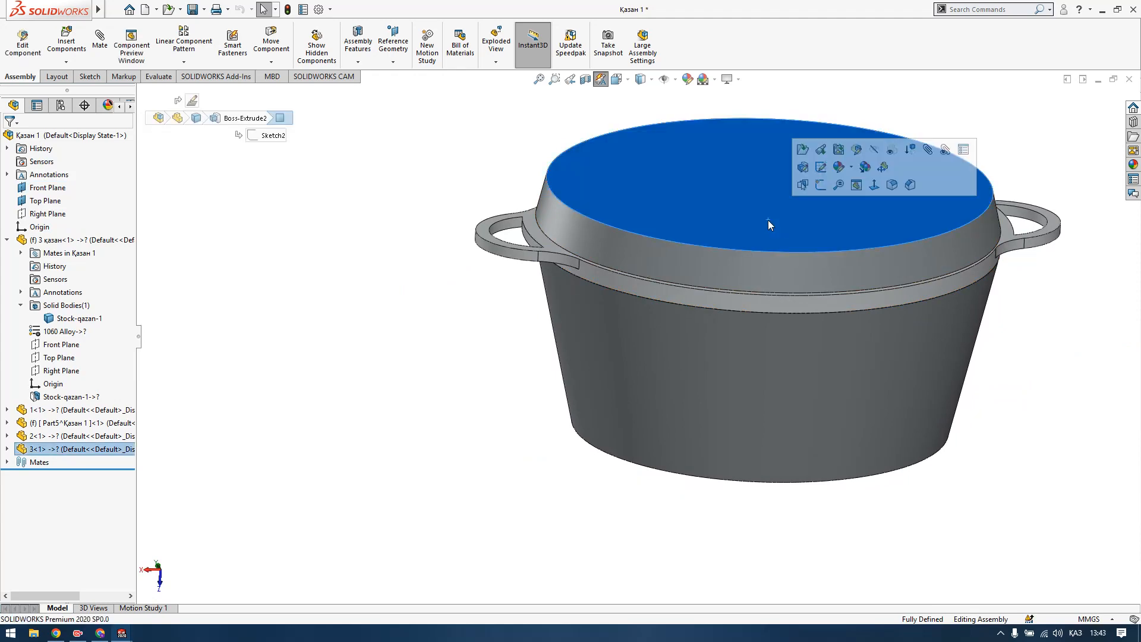
pyautogui.click(448, 400)
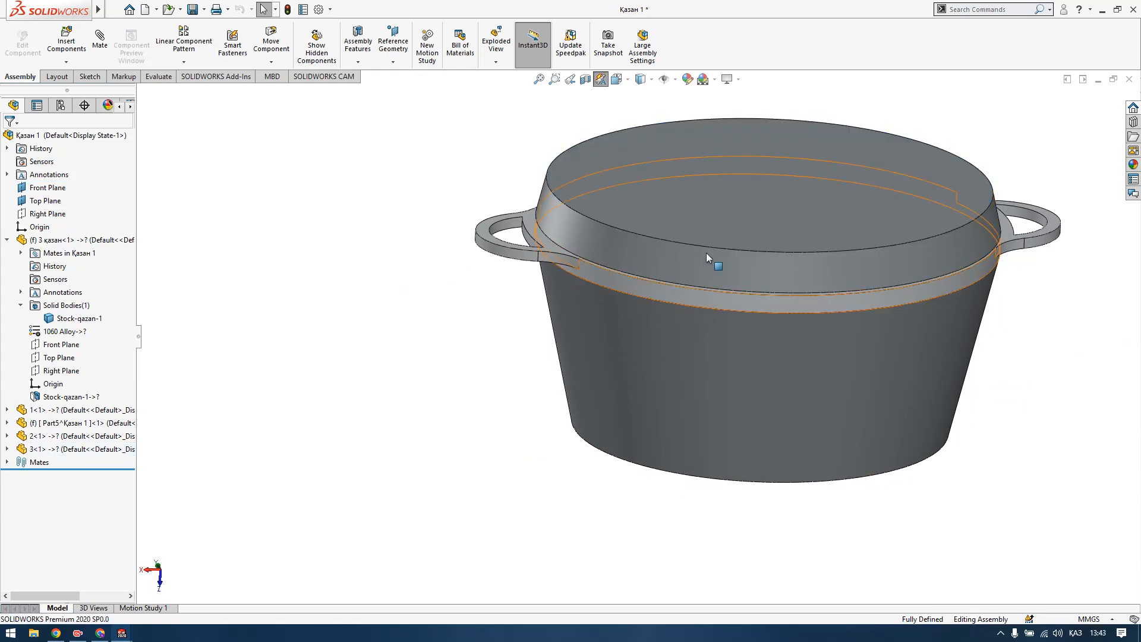
pyautogui.click(726, 224)
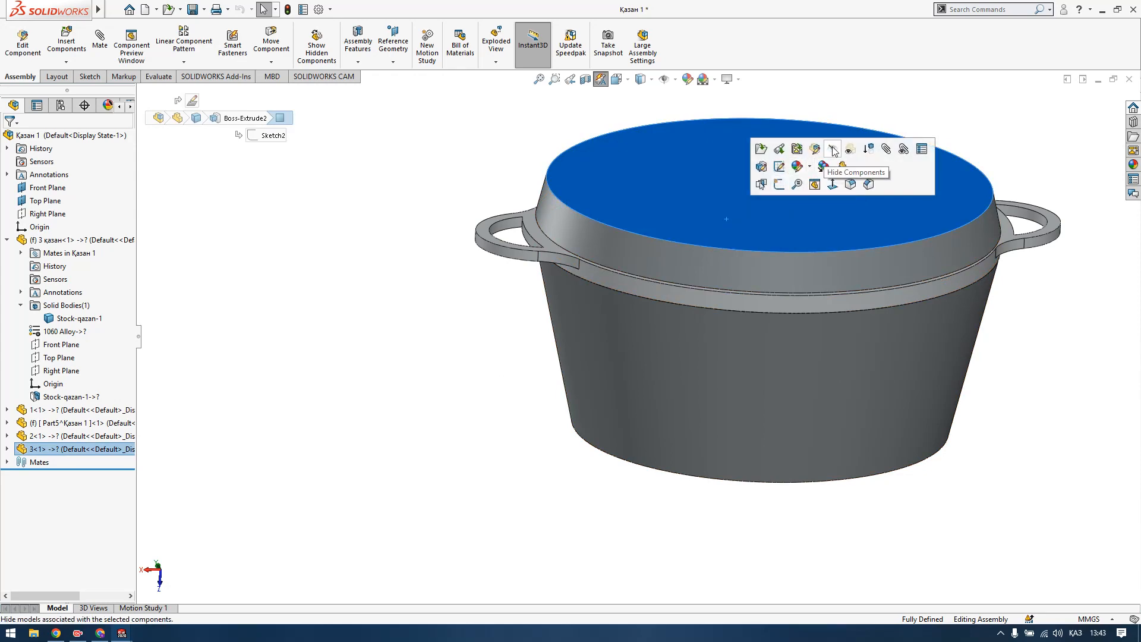
pyautogui.click(833, 150)
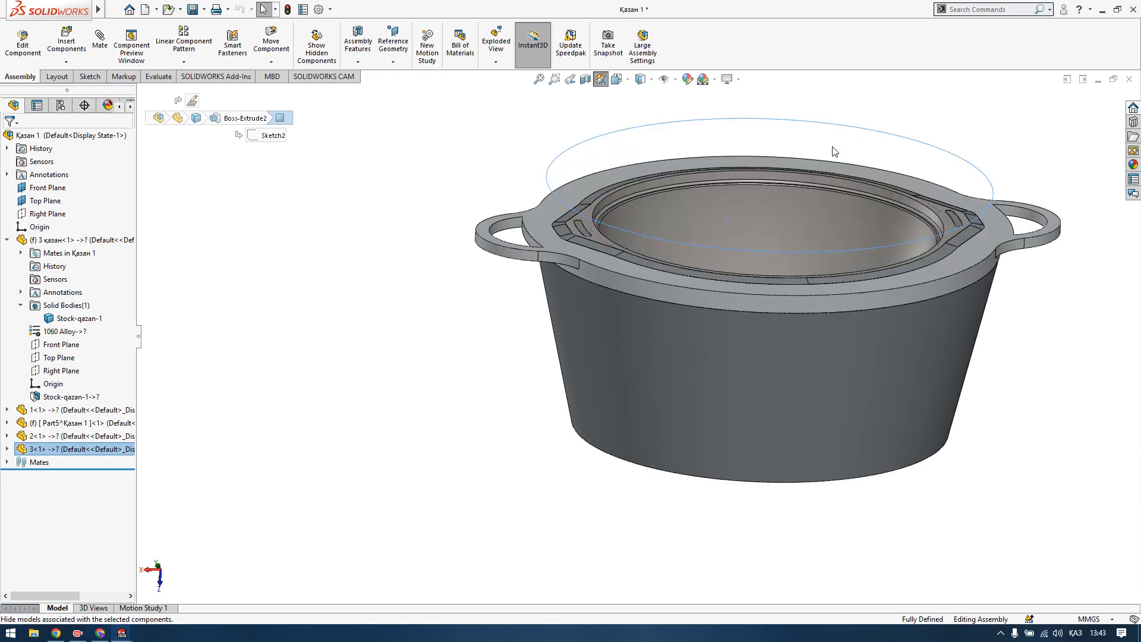
pyautogui.moveTo(754, 293); pyautogui.dragTo(829, 354, button='middle')
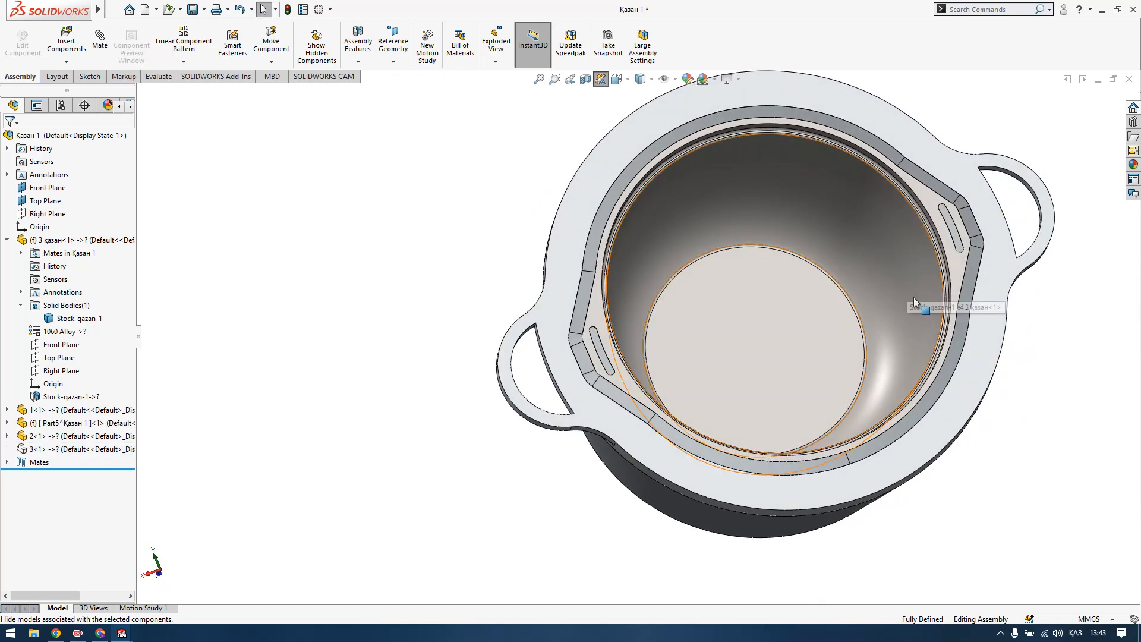
# Hide the inner liner component inside the pot and look at the exposed green cavity and rim.
pyautogui.click(906, 264)
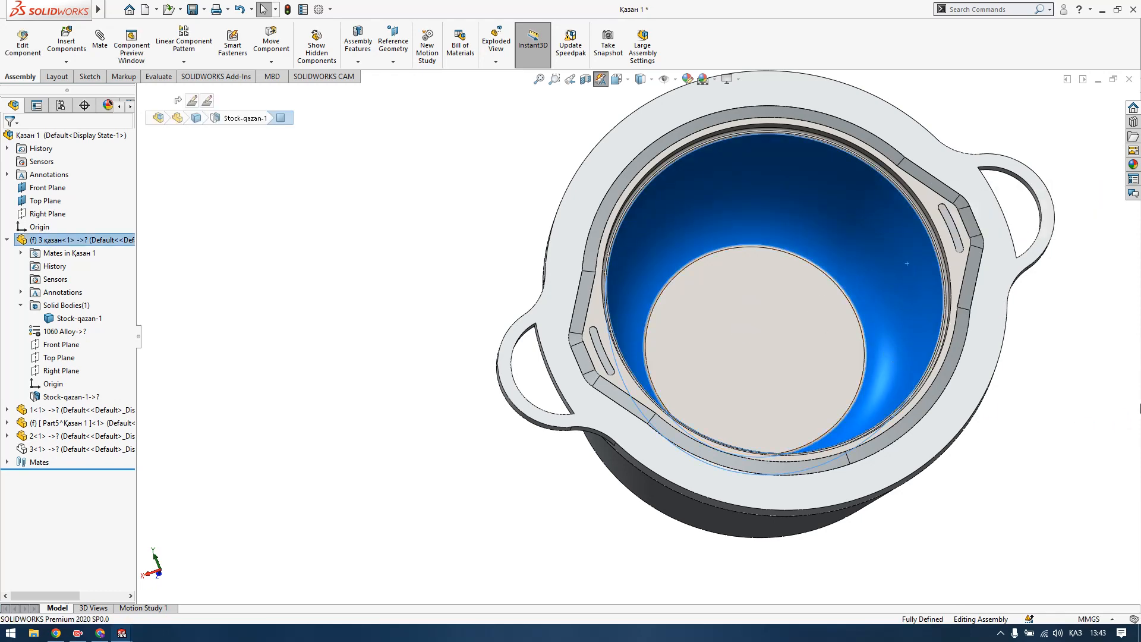
pyautogui.click(1018, 343)
pyautogui.click(890, 244)
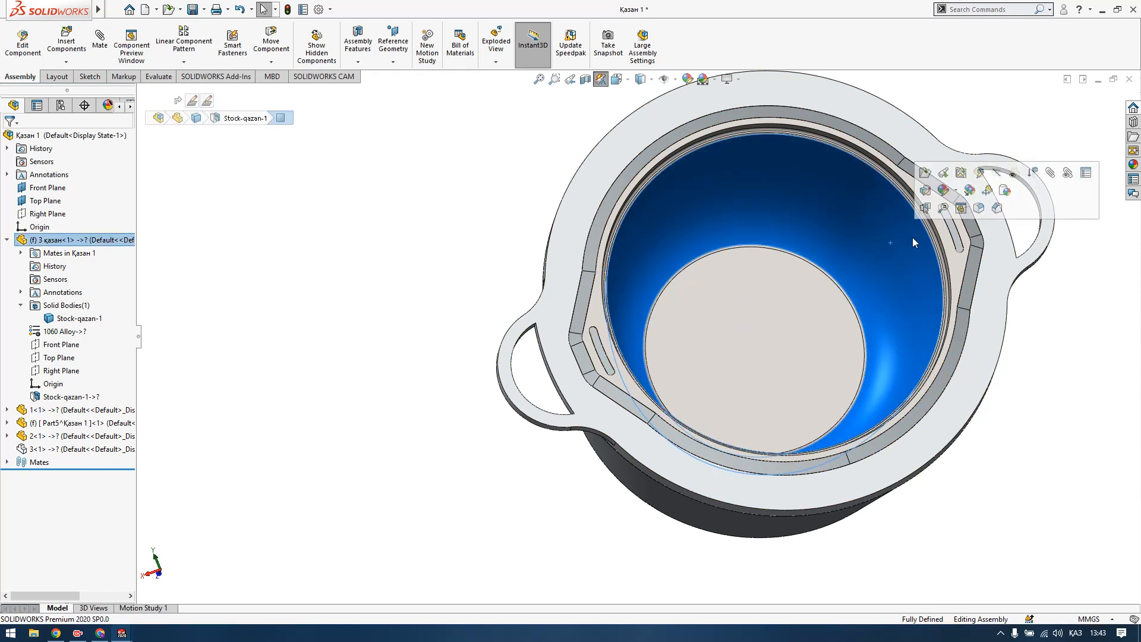
pyautogui.click(996, 174)
pyautogui.moveTo(1034, 432); pyautogui.dragTo(1047, 459, button='middle')
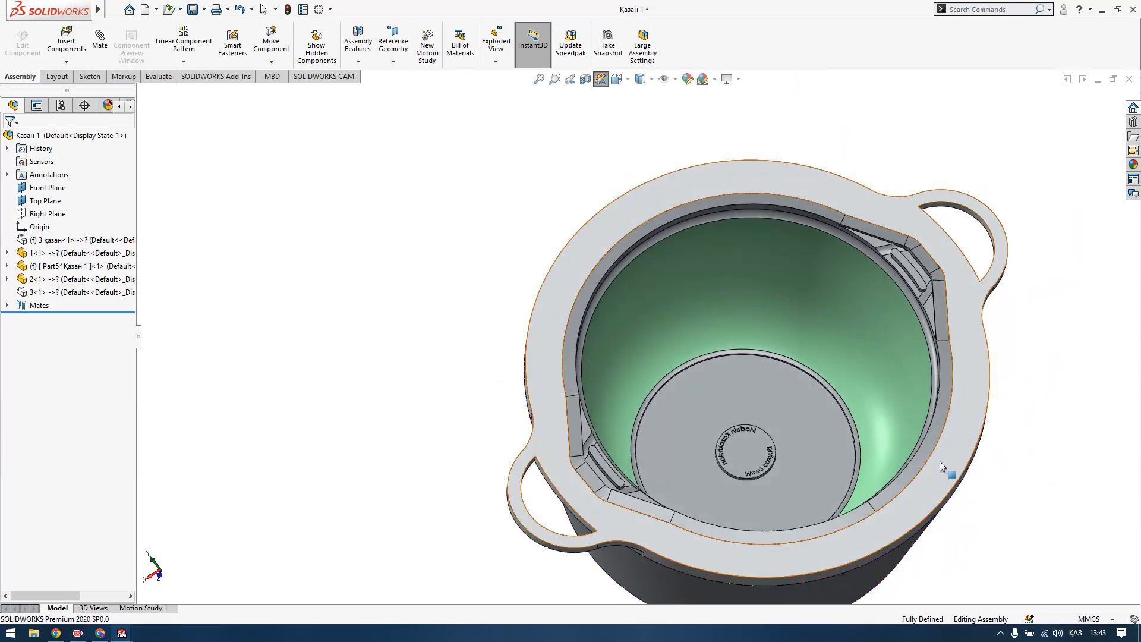
pyautogui.scroll(-5, 925, 384)
pyautogui.scroll(3, 925, 384)
pyautogui.moveTo(828, 415); pyautogui.dragTo(933, 256, button='middle')
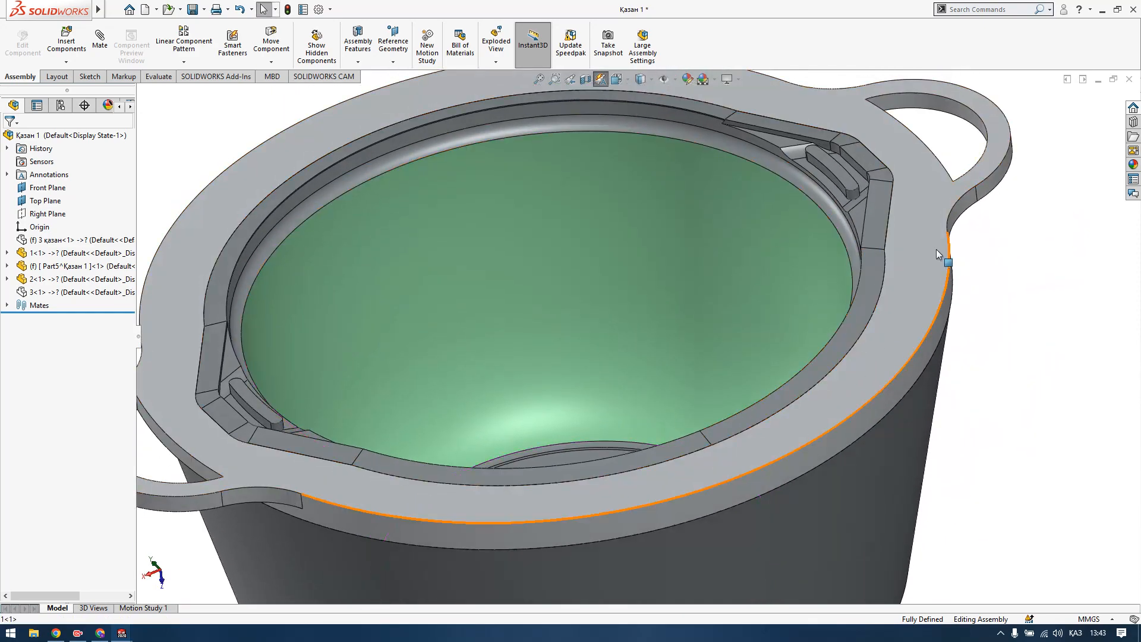
# Hide the rim component that carries the two handles and look at the remaining outer body.
pyautogui.click(930, 259)
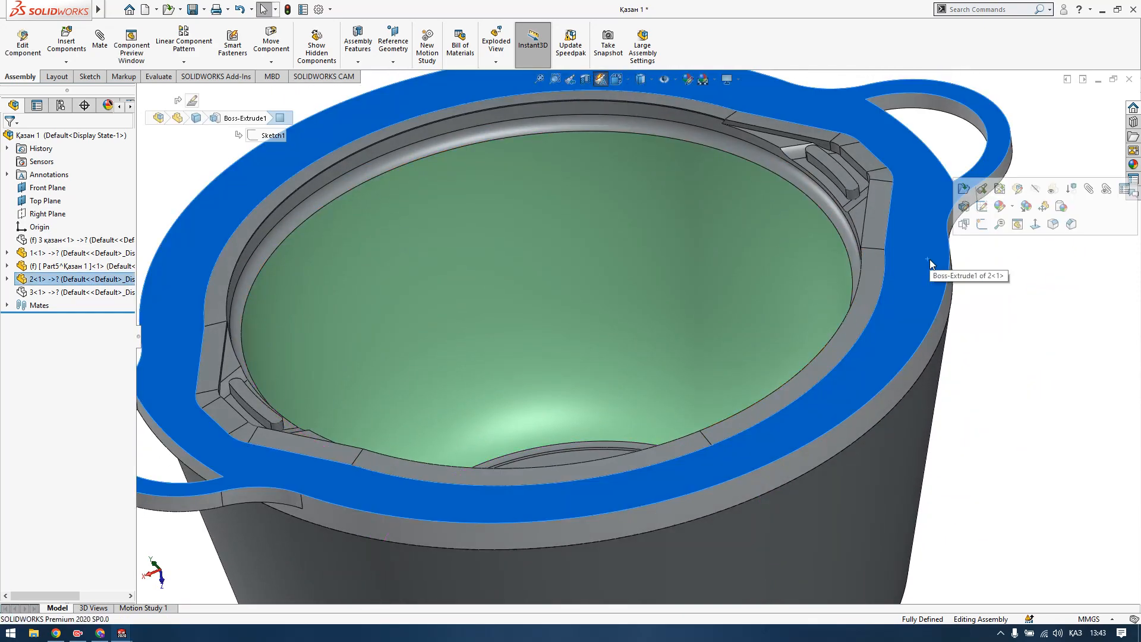
pyautogui.click(972, 344)
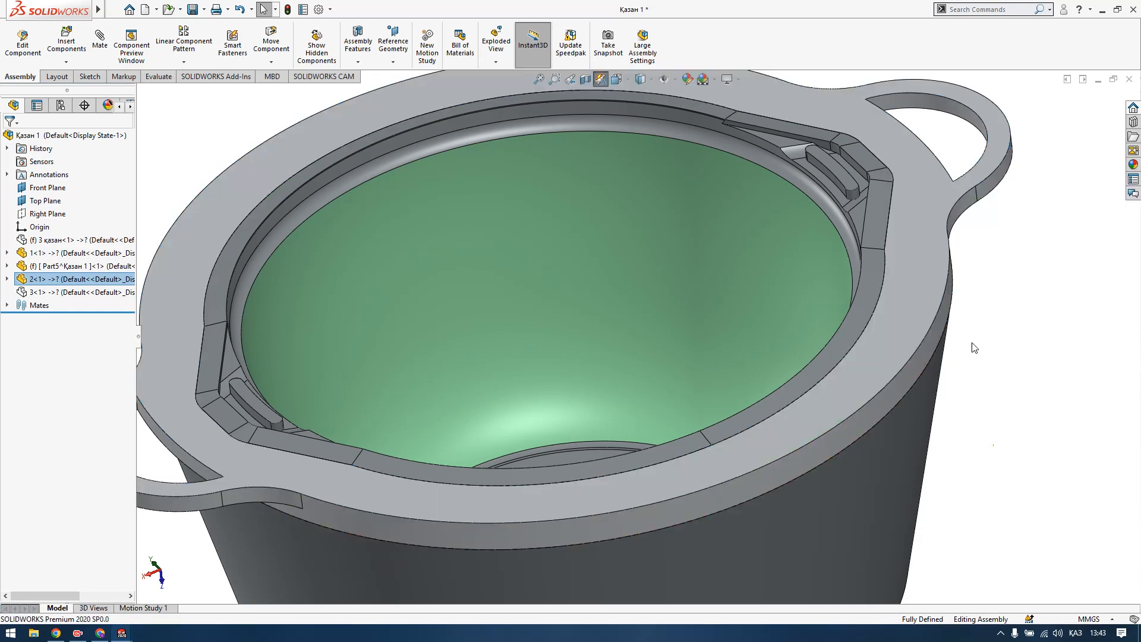
pyautogui.click(925, 245)
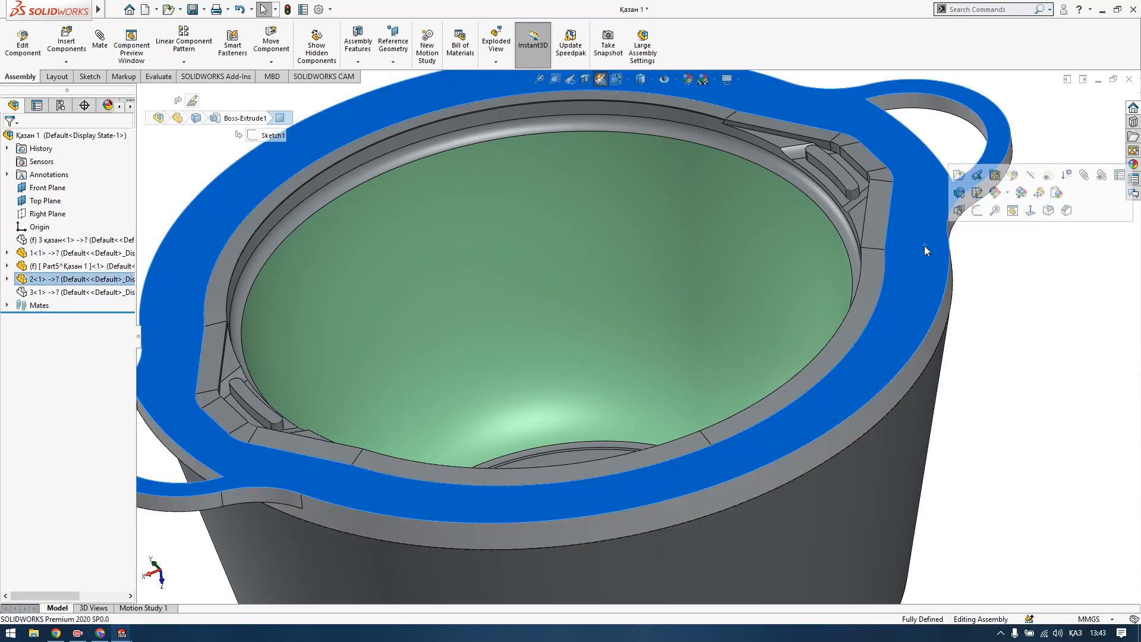
pyautogui.rightClick(925, 245)
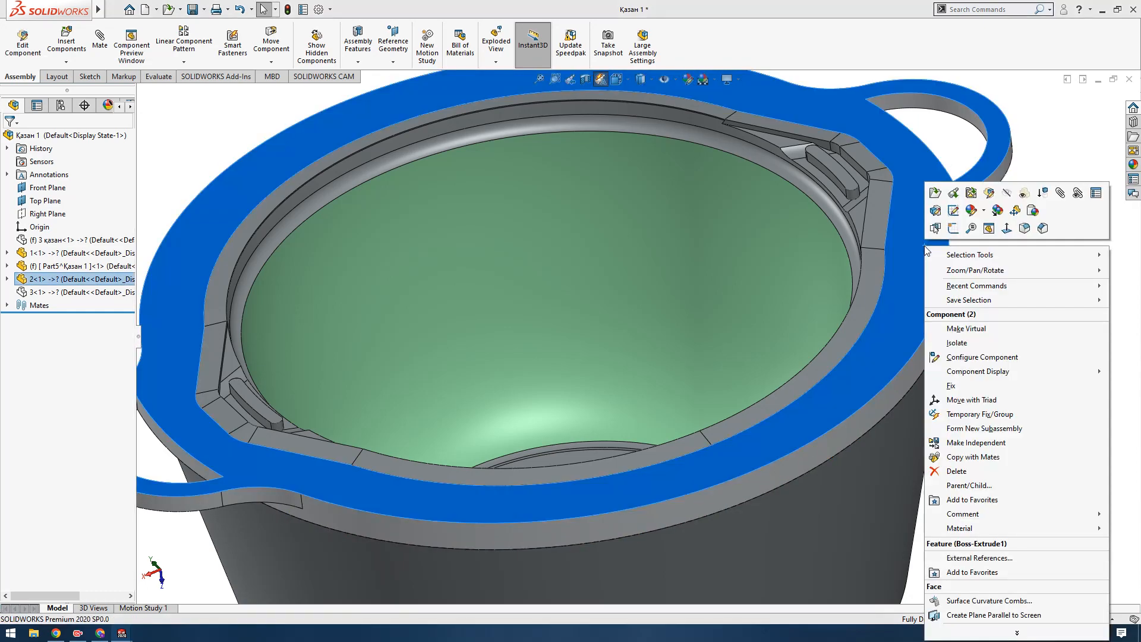
pyautogui.click(1006, 195)
pyautogui.scroll(3, 878, 315)
pyautogui.moveTo(782, 284); pyautogui.dragTo(756, 274, button='middle')
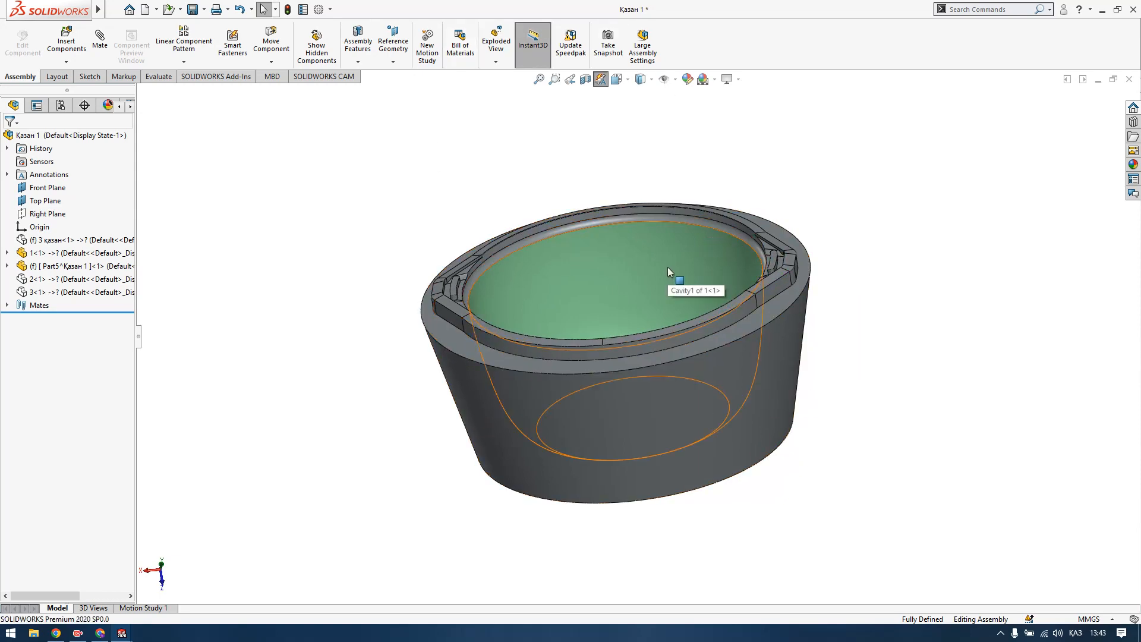
pyautogui.moveTo(599, 323); pyautogui.dragTo(704, 365, button='middle')
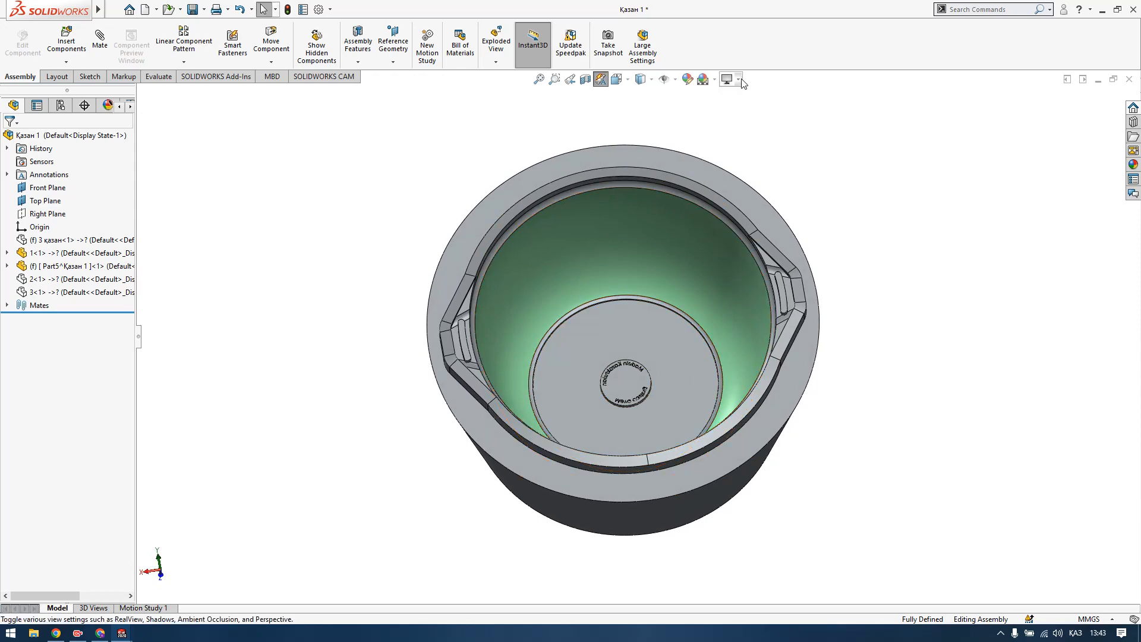
# Try an orange and a dark red colour on the outer pot body at component level, and cancel the appearance edit.
pyautogui.moveTo(735, 80)
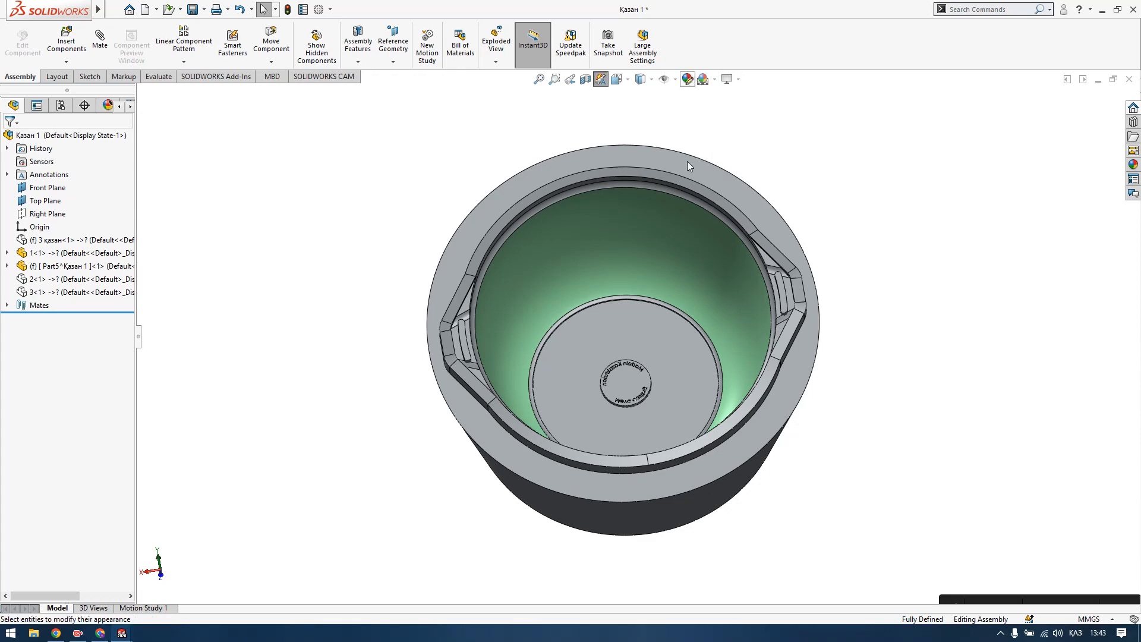
pyautogui.click(687, 79)
pyautogui.moveTo(678, 577); pyautogui.dragTo(527, 337, button='middle')
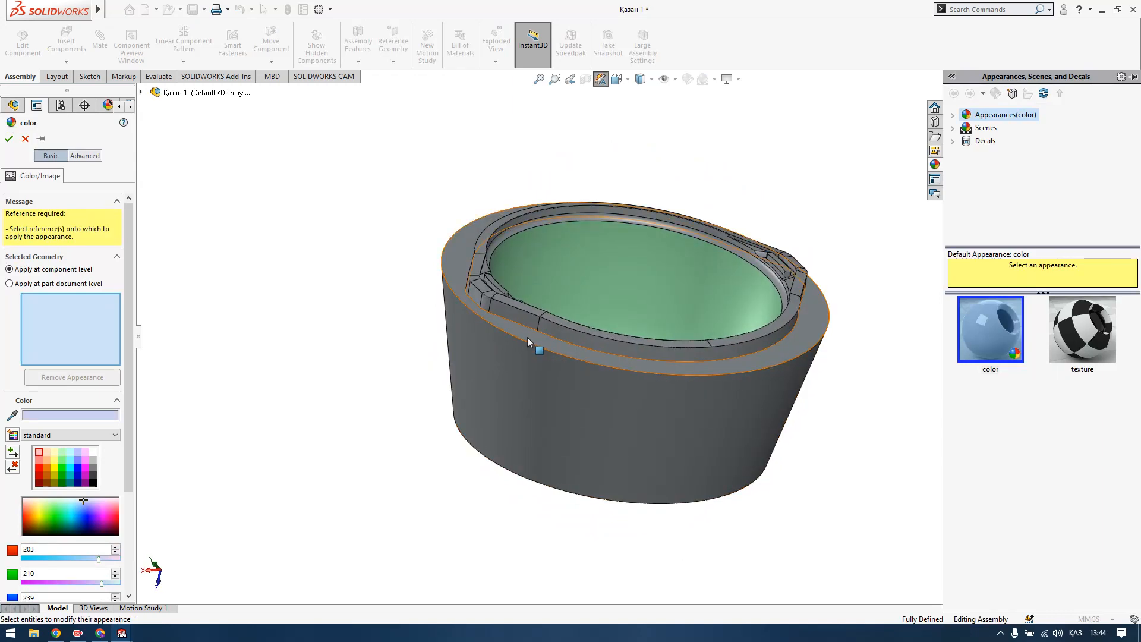
pyautogui.scroll(3, 526, 337)
pyautogui.click(563, 328)
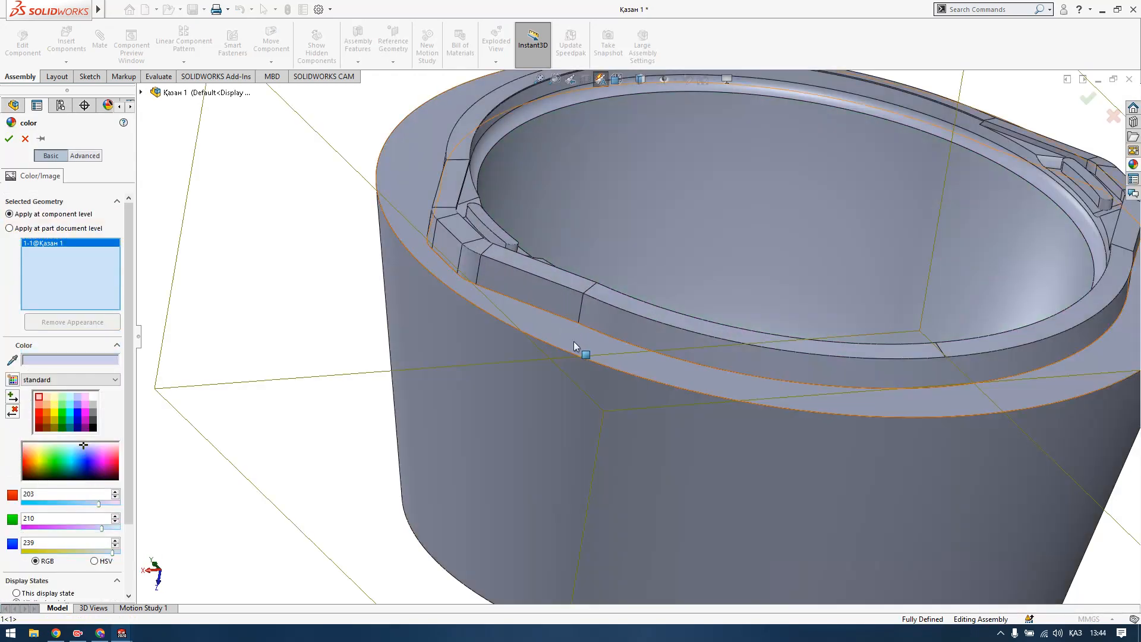
pyautogui.scroll(6, 589, 351)
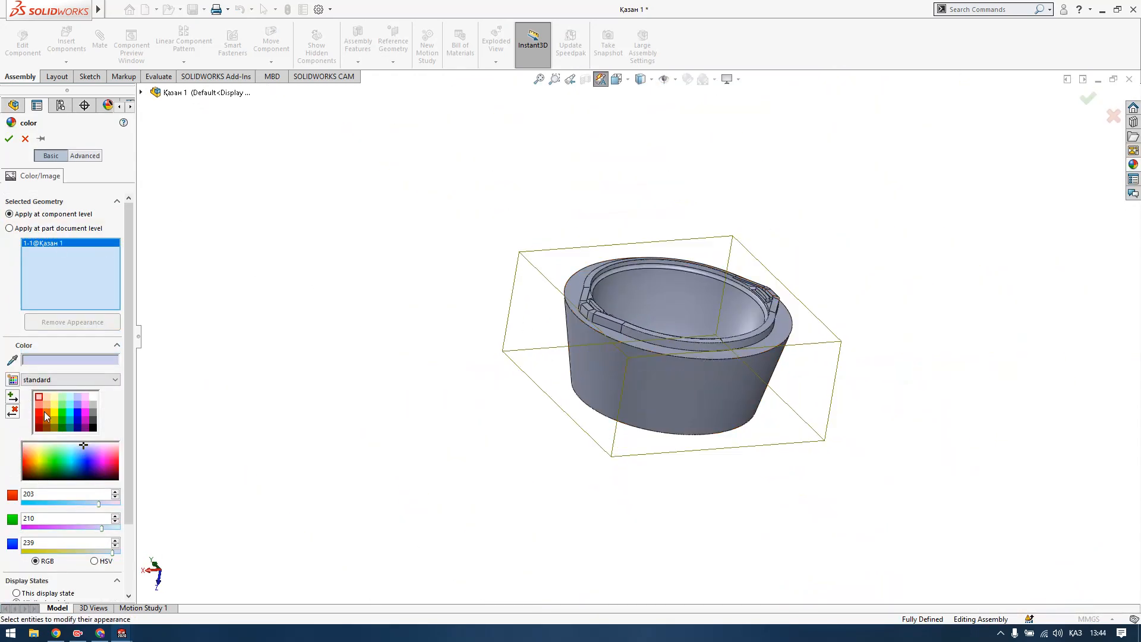
pyautogui.click(46, 416)
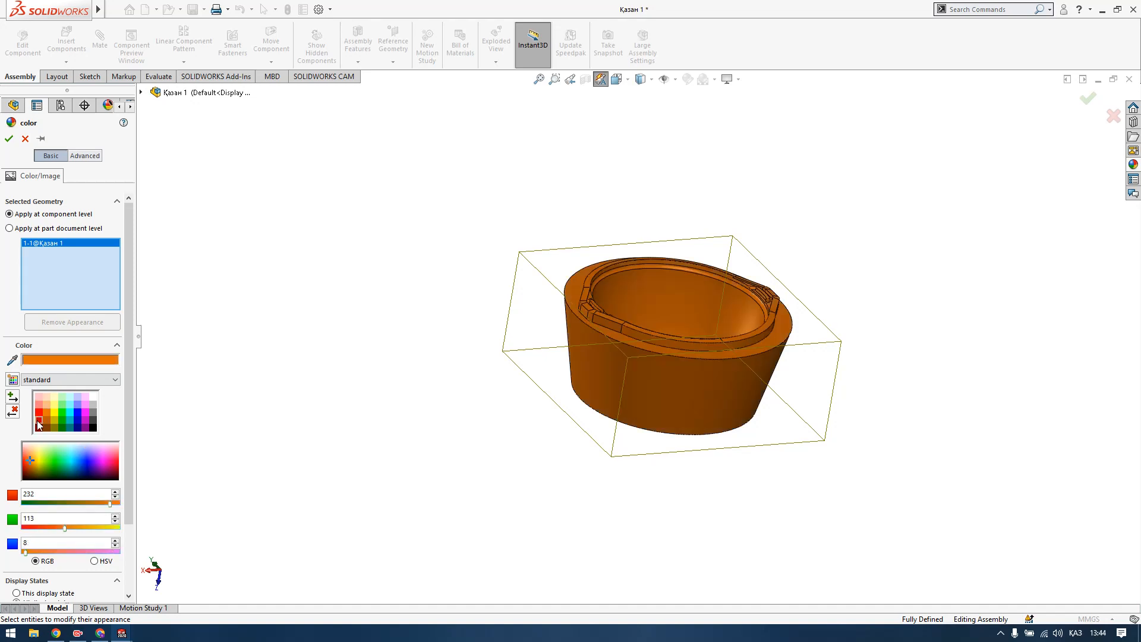
pyautogui.click(38, 420)
pyautogui.click(25, 140)
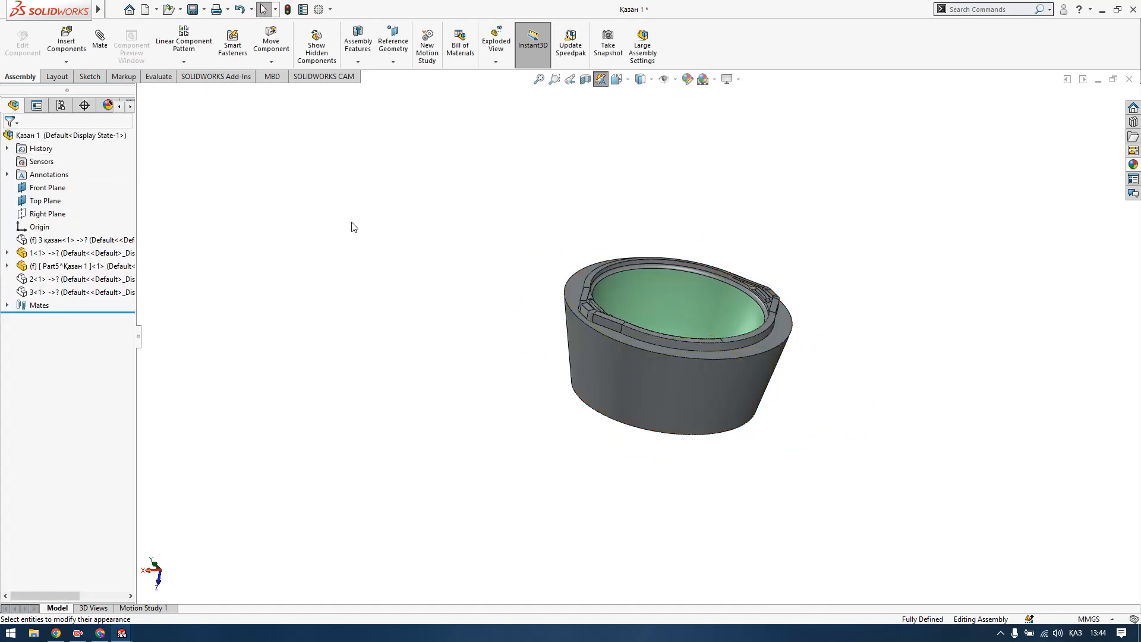
# Examine the pot body's green cavity, rim and outer wall from above, both from a distance and close up.
pyautogui.moveTo(819, 437); pyautogui.dragTo(754, 377, button='middle')
pyautogui.scroll(-5, 753, 381)
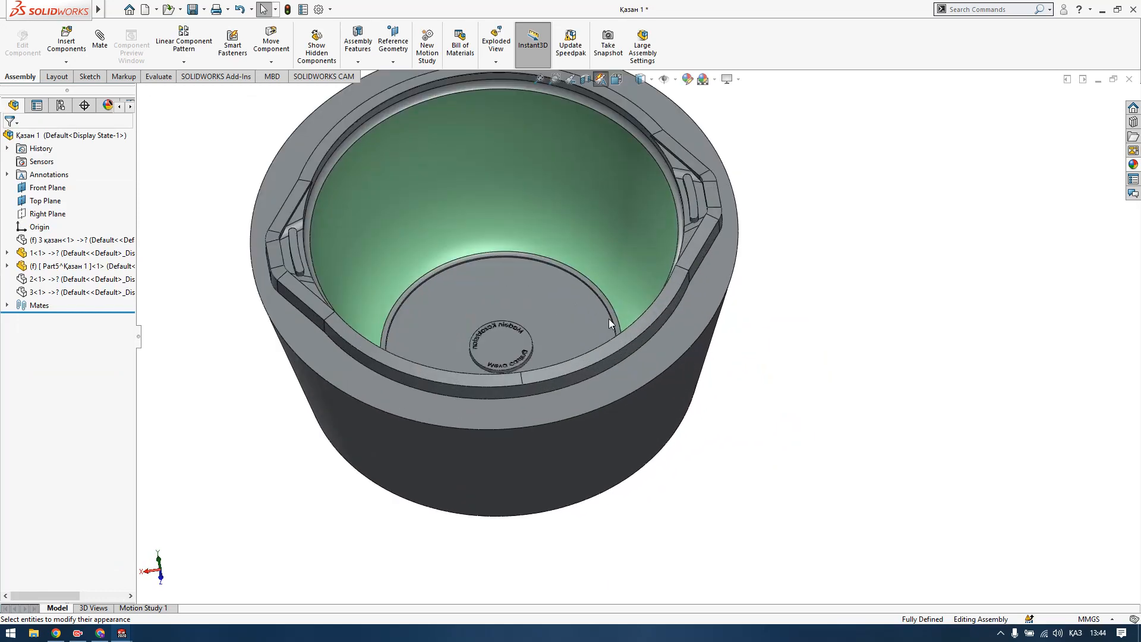
pyautogui.moveTo(591, 411); pyautogui.dragTo(587, 384, button='middle')
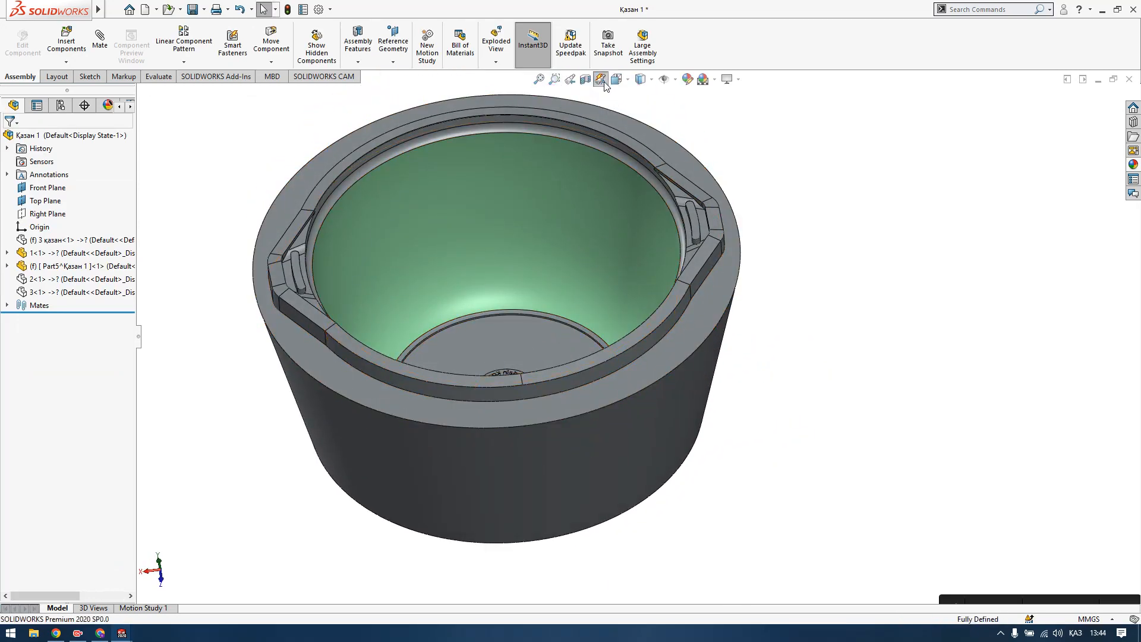
pyautogui.scroll(5, 733, 345)
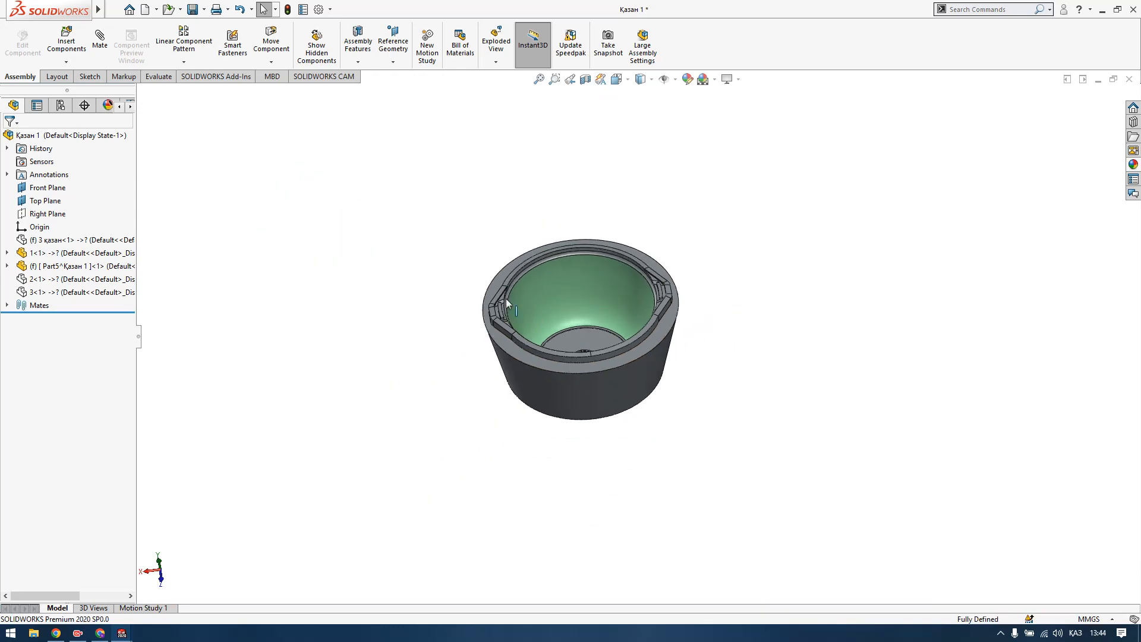
pyautogui.scroll(-4, 547, 312)
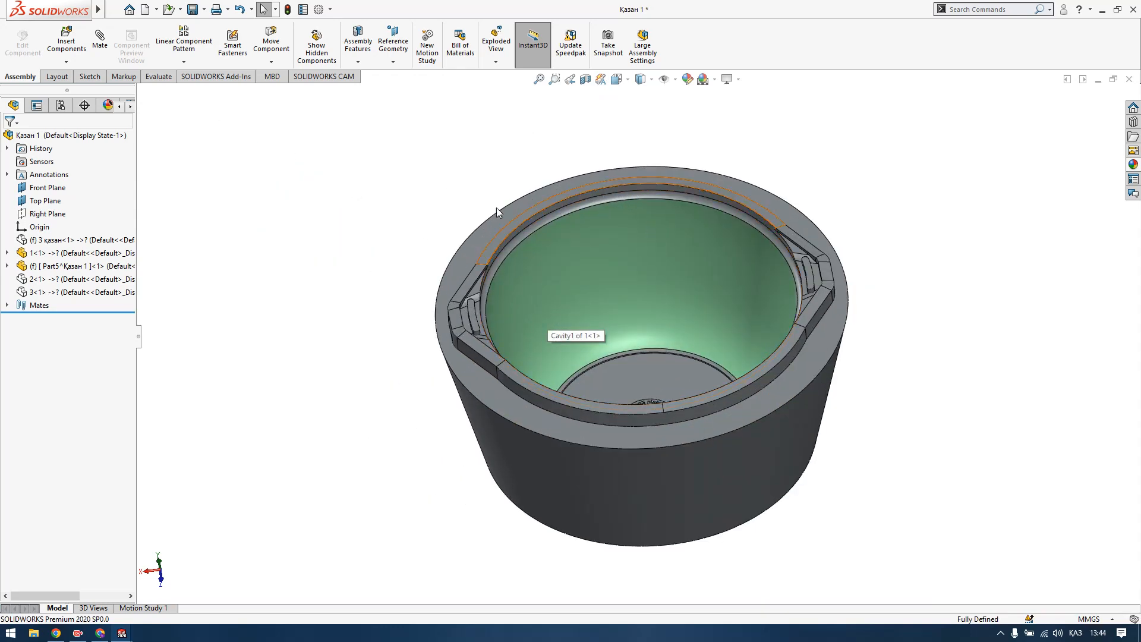
pyautogui.scroll(-4, 798, 395)
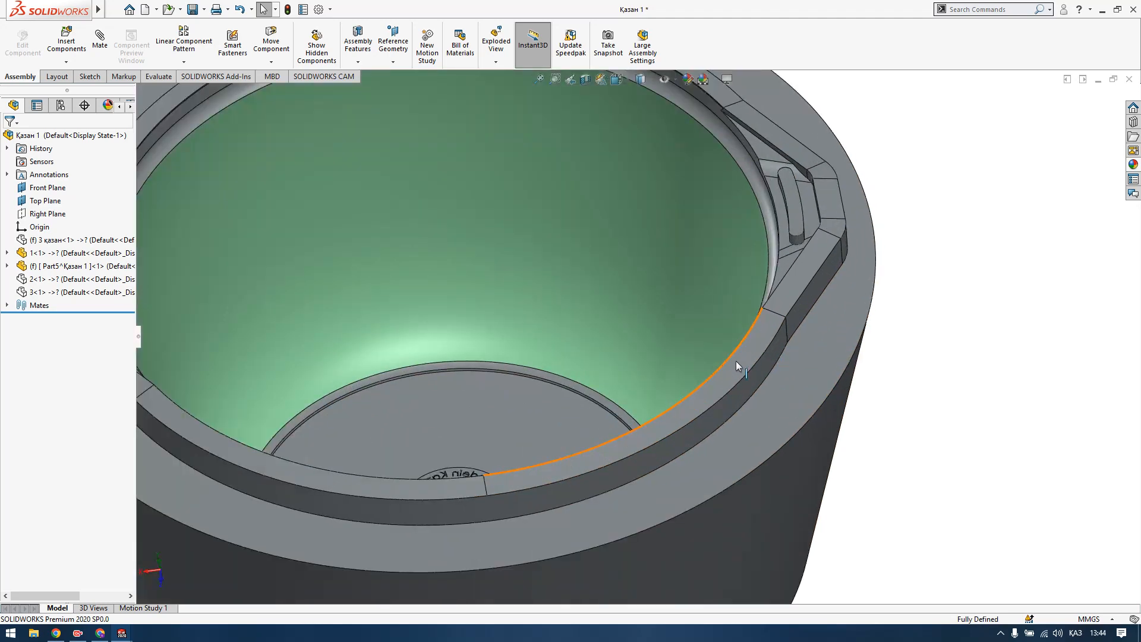
pyautogui.scroll(-3, 719, 414)
pyautogui.scroll(5, 493, 266)
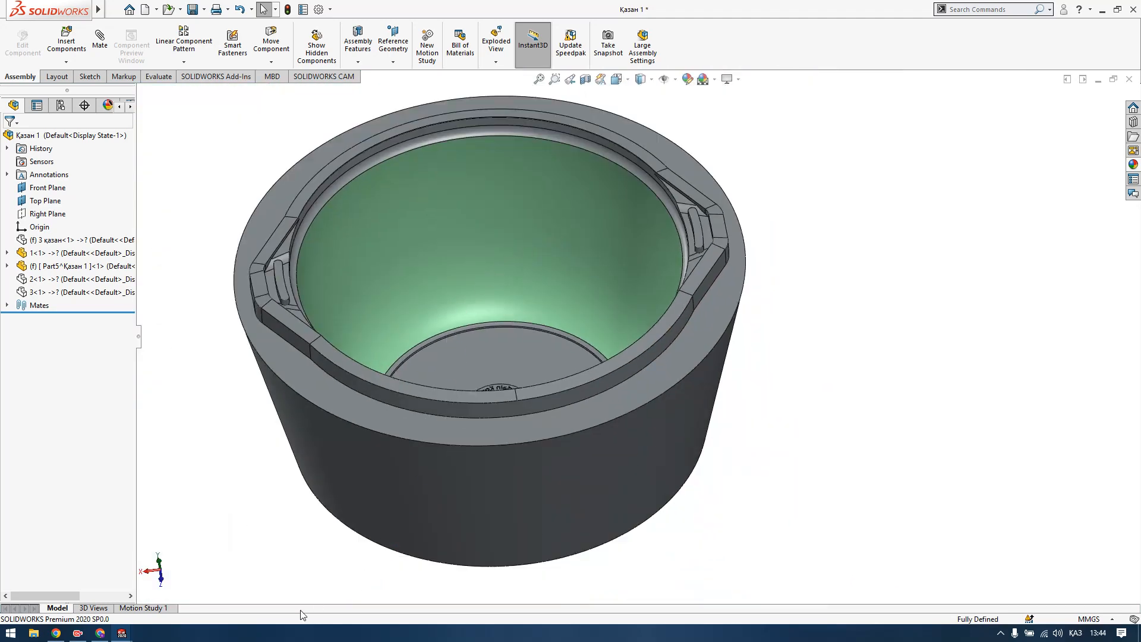
# Switch from the pot assembly to the open Part6 document.
pyautogui.moveTo(125, 634)
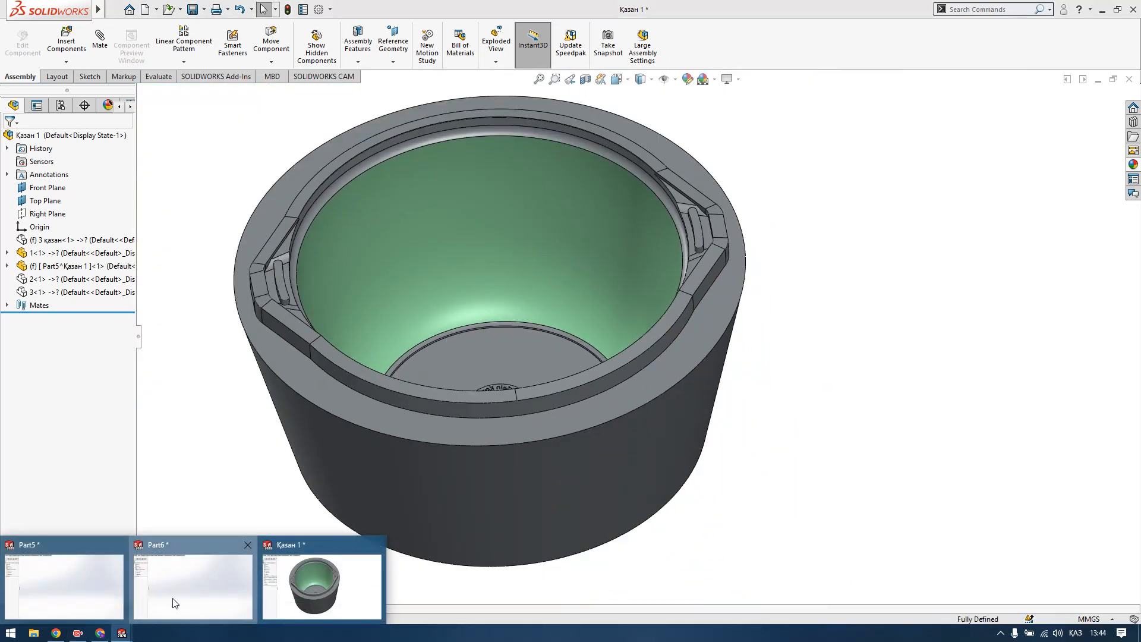
pyautogui.click(173, 604)
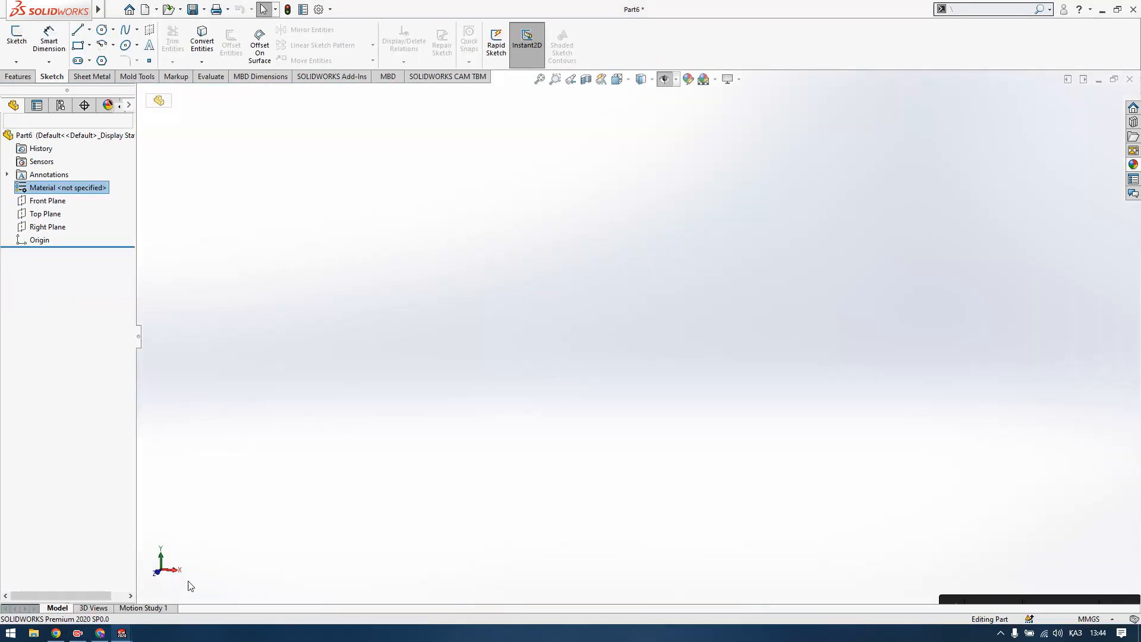
pyautogui.click(46, 214)
pyautogui.click(58, 191)
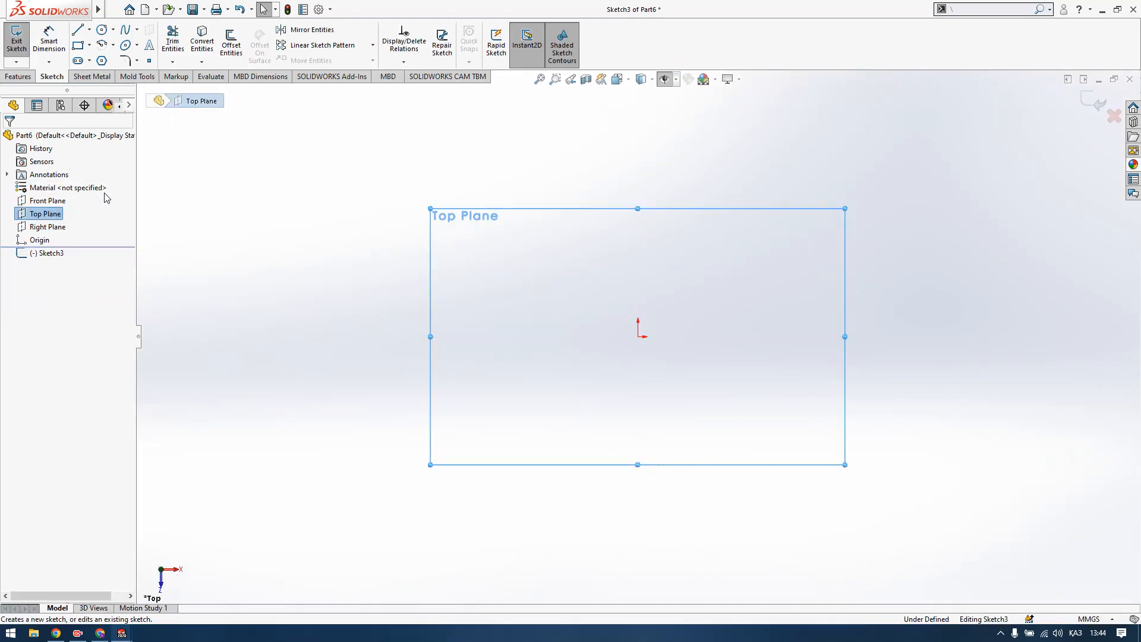
pyautogui.click(226, 247)
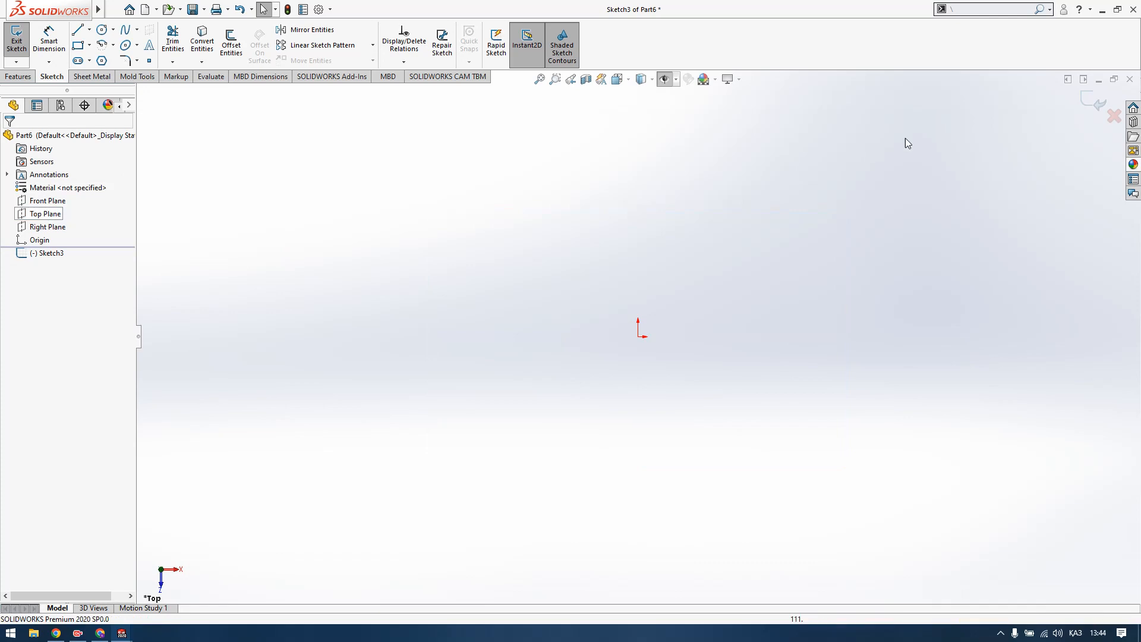
pyautogui.click(1114, 116)
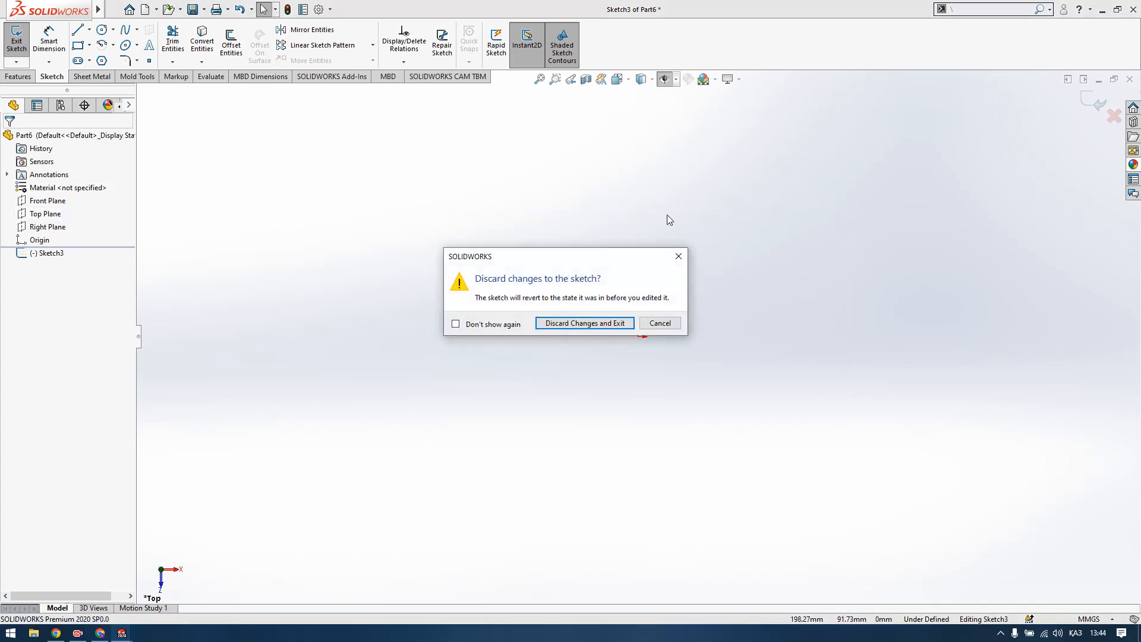
pyautogui.click(614, 328)
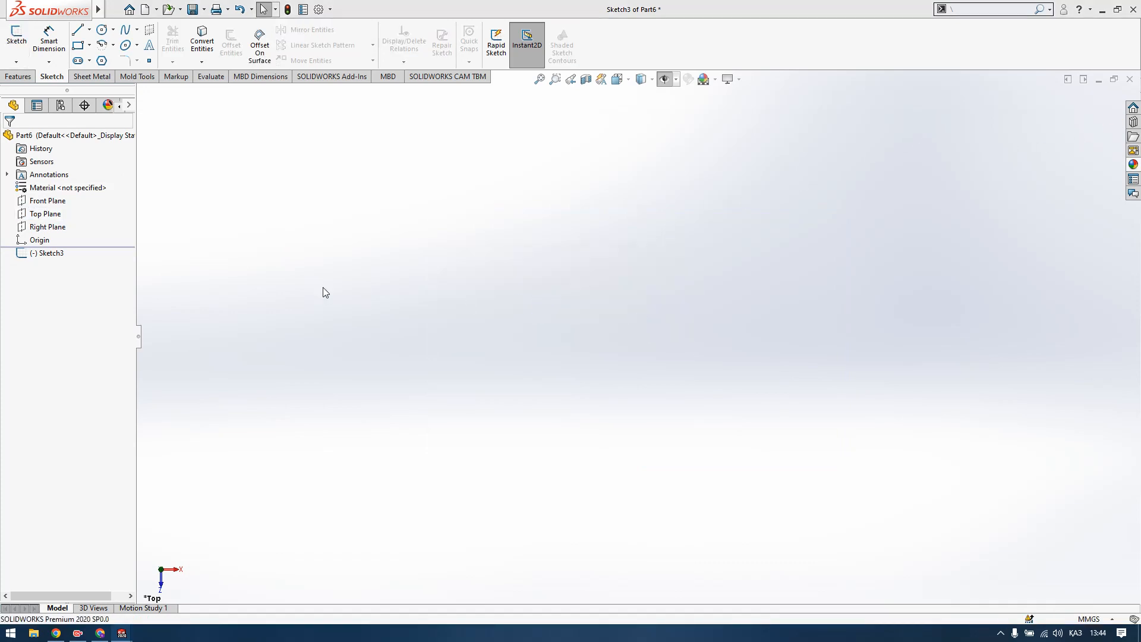
# Start a new sketch on the Top Plane of Part6.
pyautogui.rightClick(34, 218)
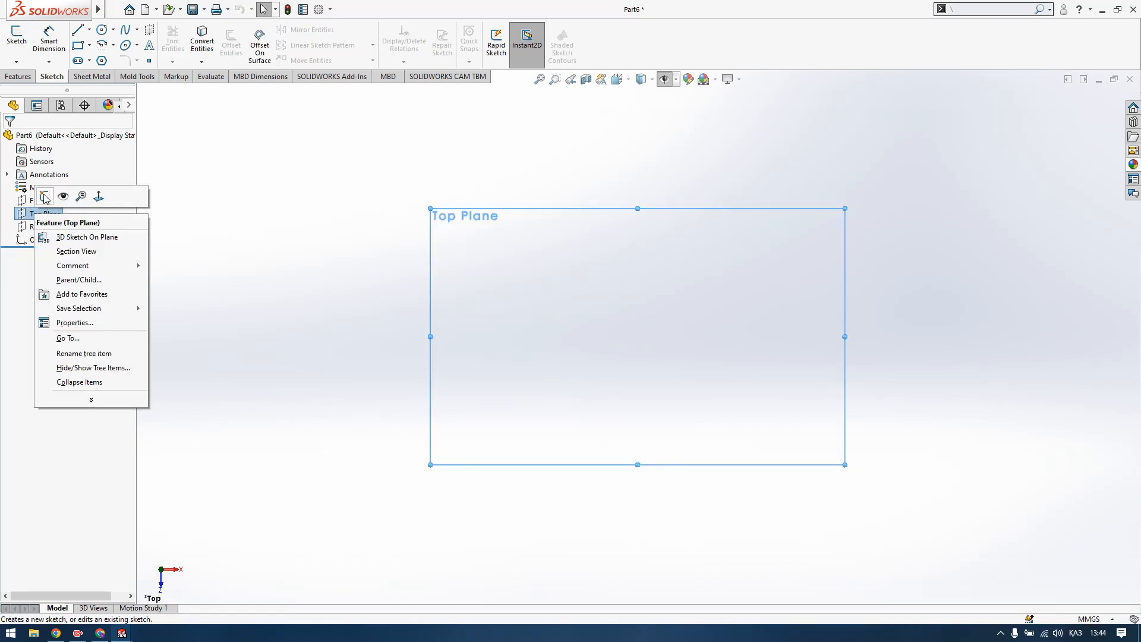
pyautogui.click(44, 197)
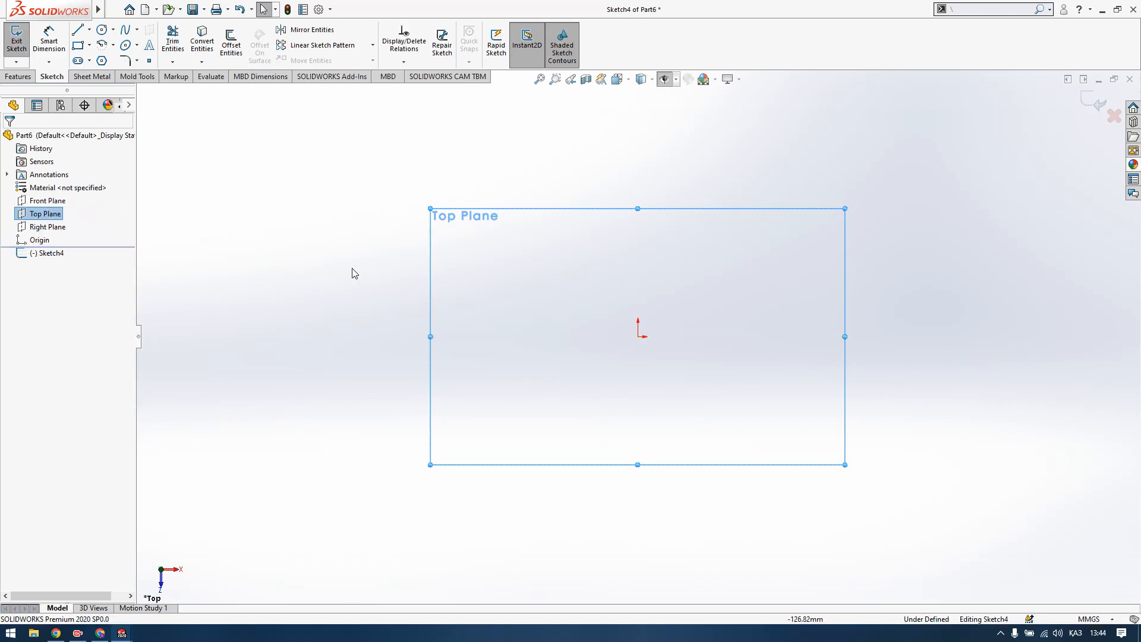
pyautogui.click(923, 347)
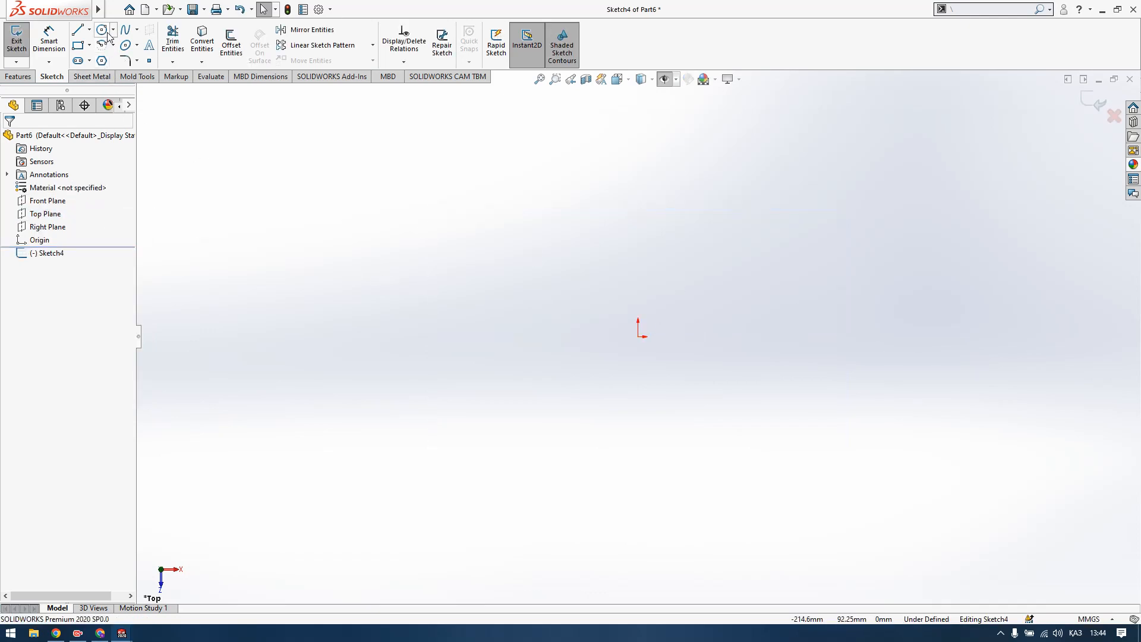
pyautogui.click(102, 30)
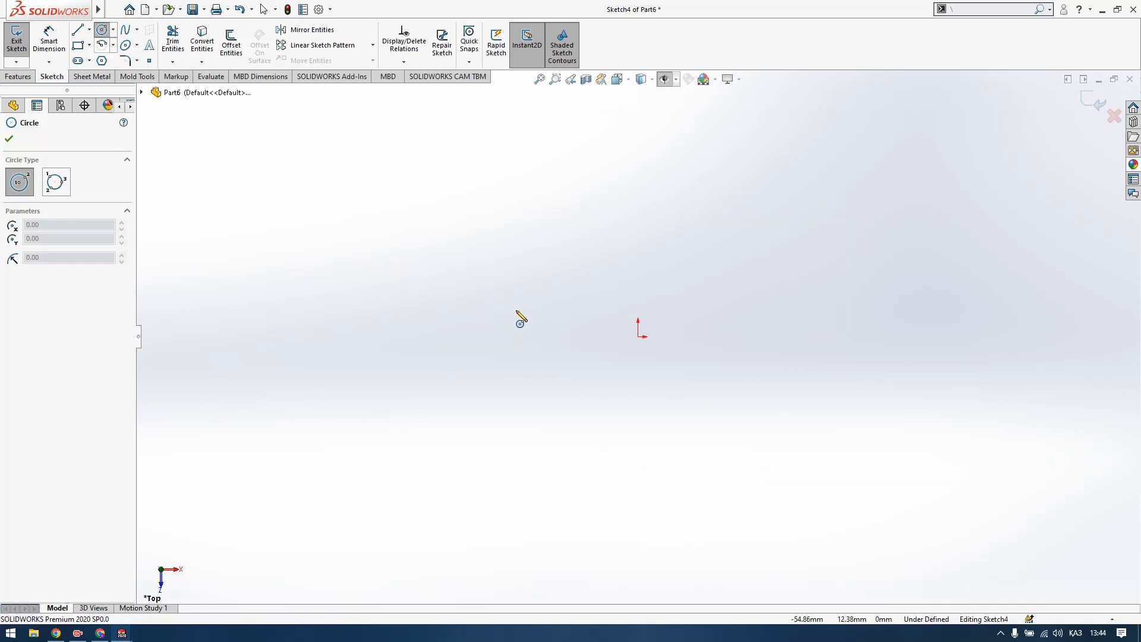
pyautogui.click(18, 77)
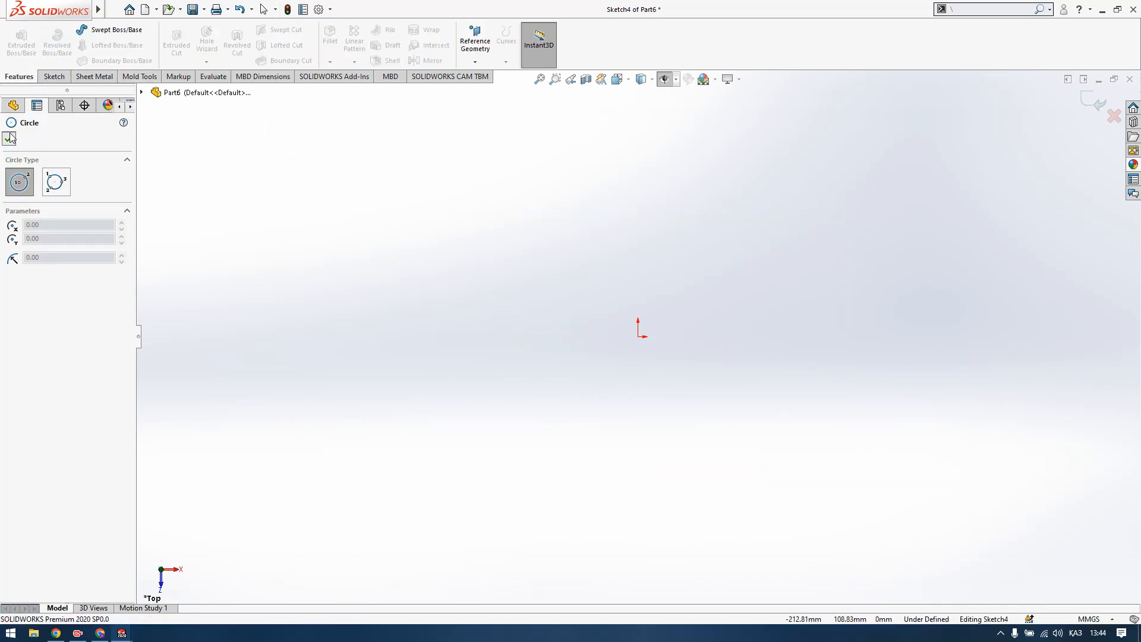
pyautogui.click(9, 138)
pyautogui.click(53, 77)
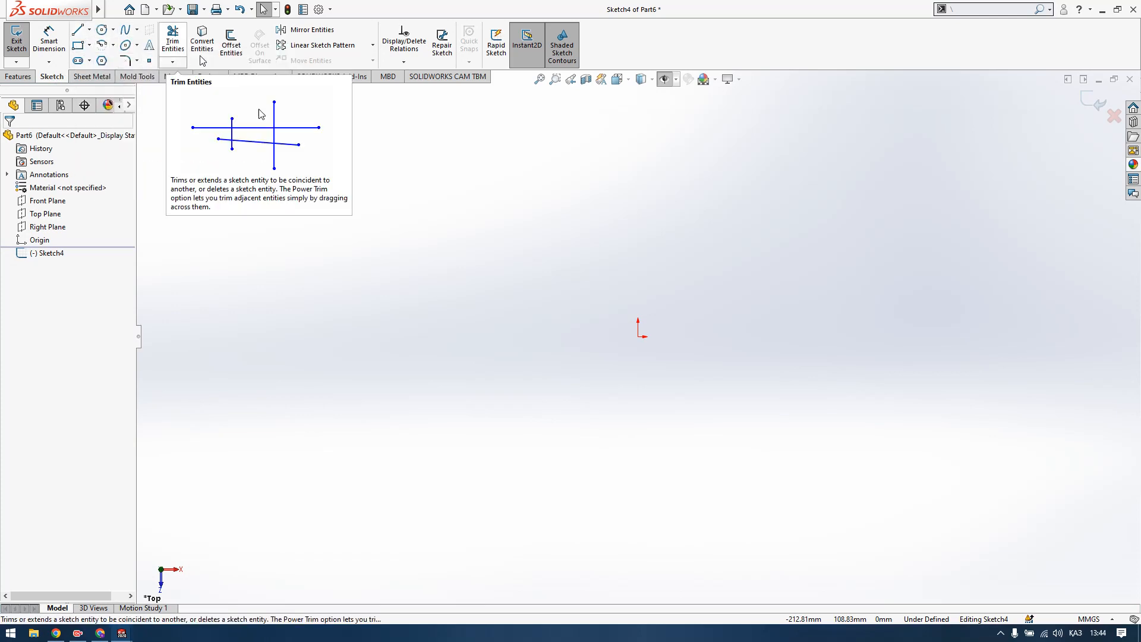
# Sketch a circle centred on the origin and set its radius to 50 mm.
pyautogui.click(102, 32)
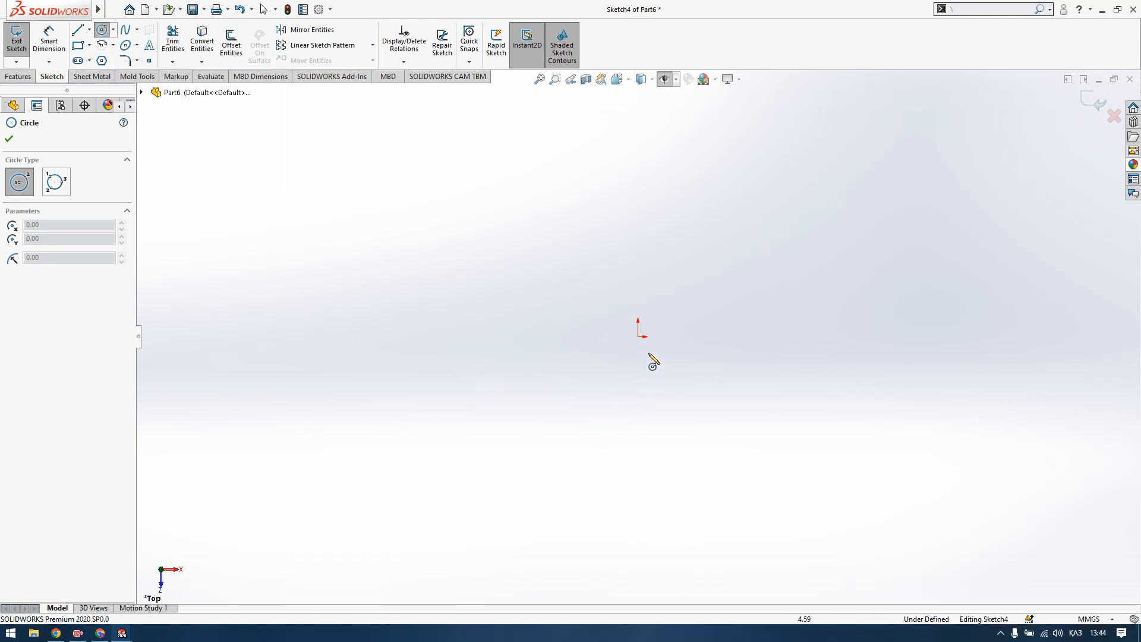
pyautogui.click(639, 336)
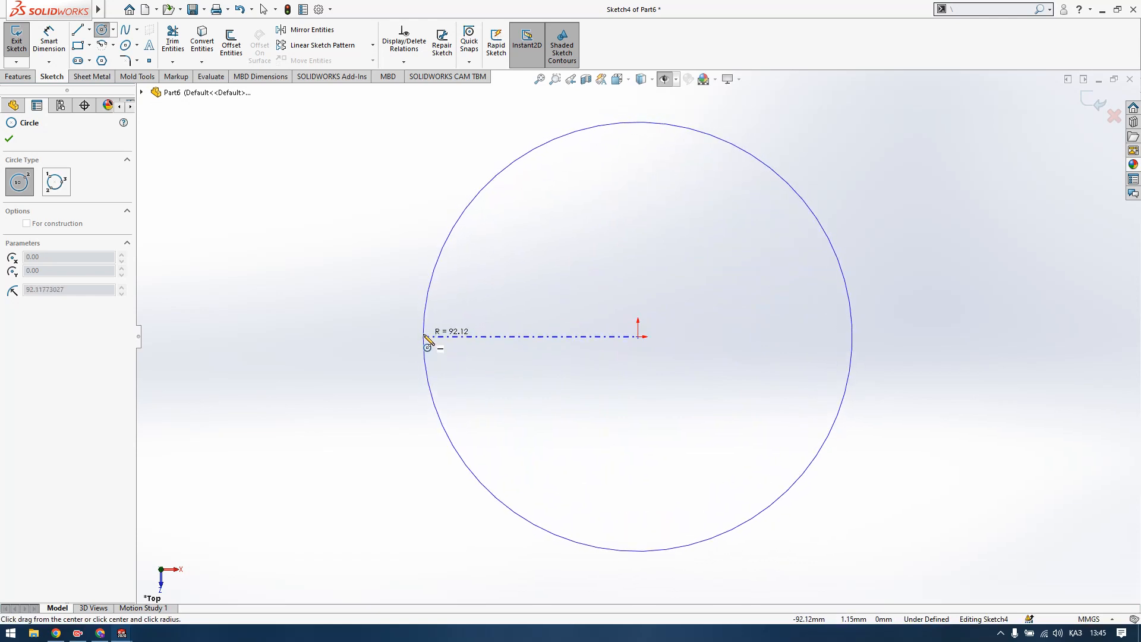
pyautogui.click(425, 336)
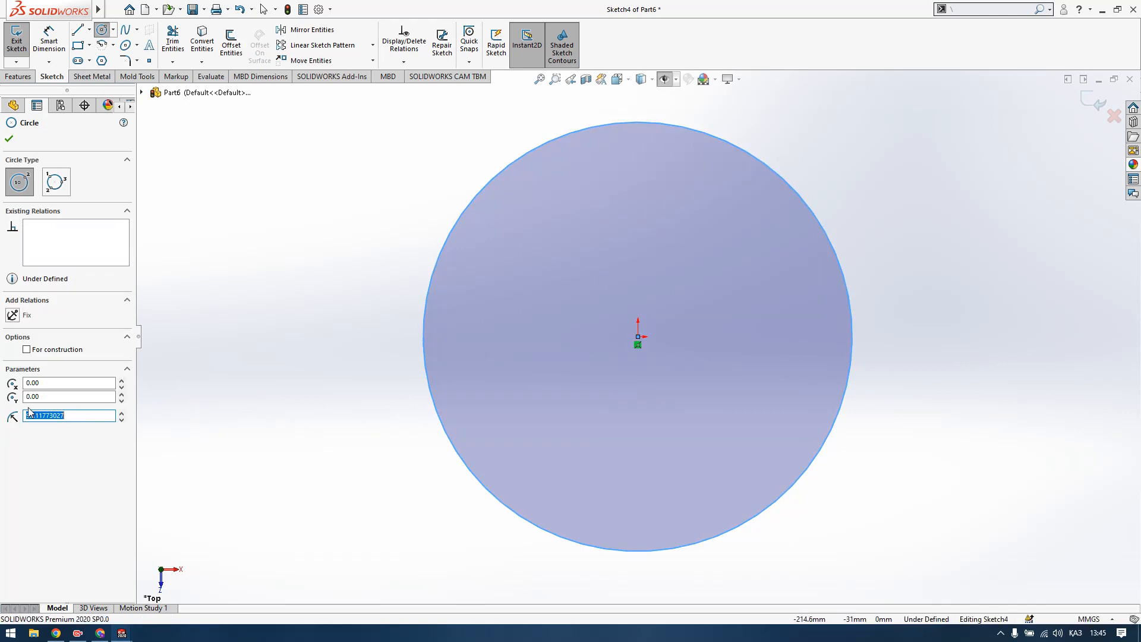
pyautogui.write('50')
pyautogui.press('Return')
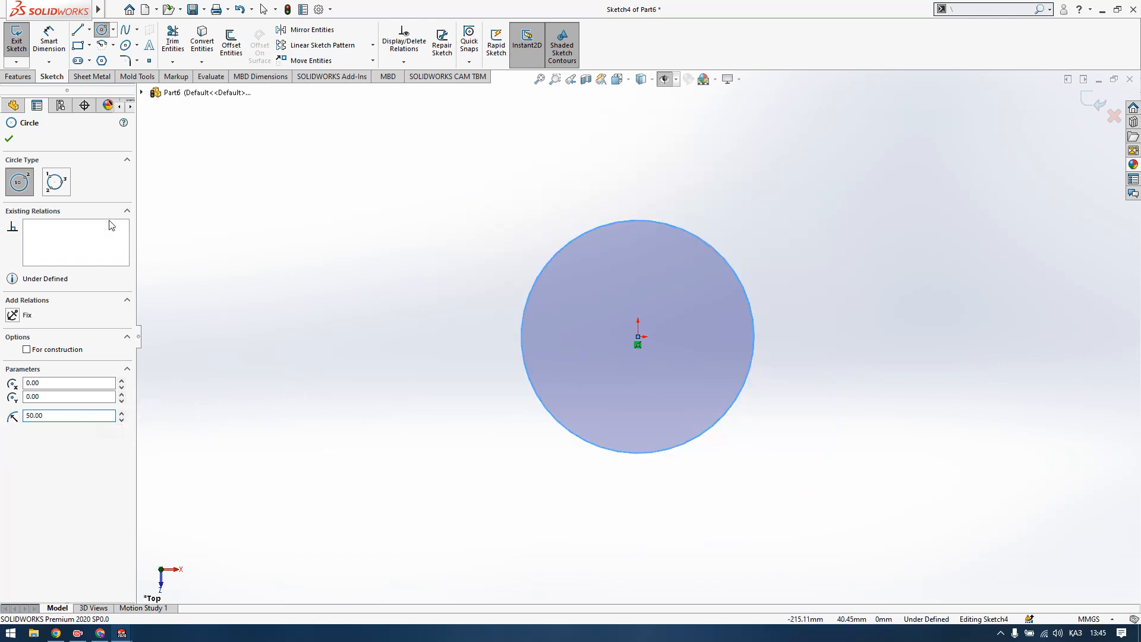
pyautogui.click(10, 140)
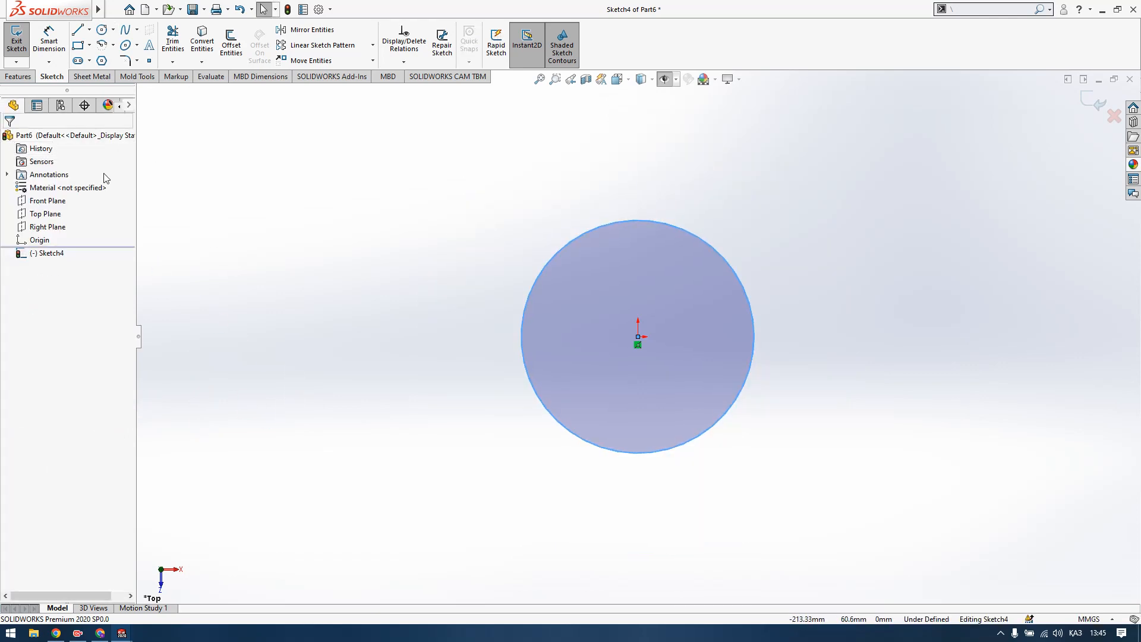
# Extrude the circle as a blind boss with a depth of 10 mm.
pyautogui.click(18, 77)
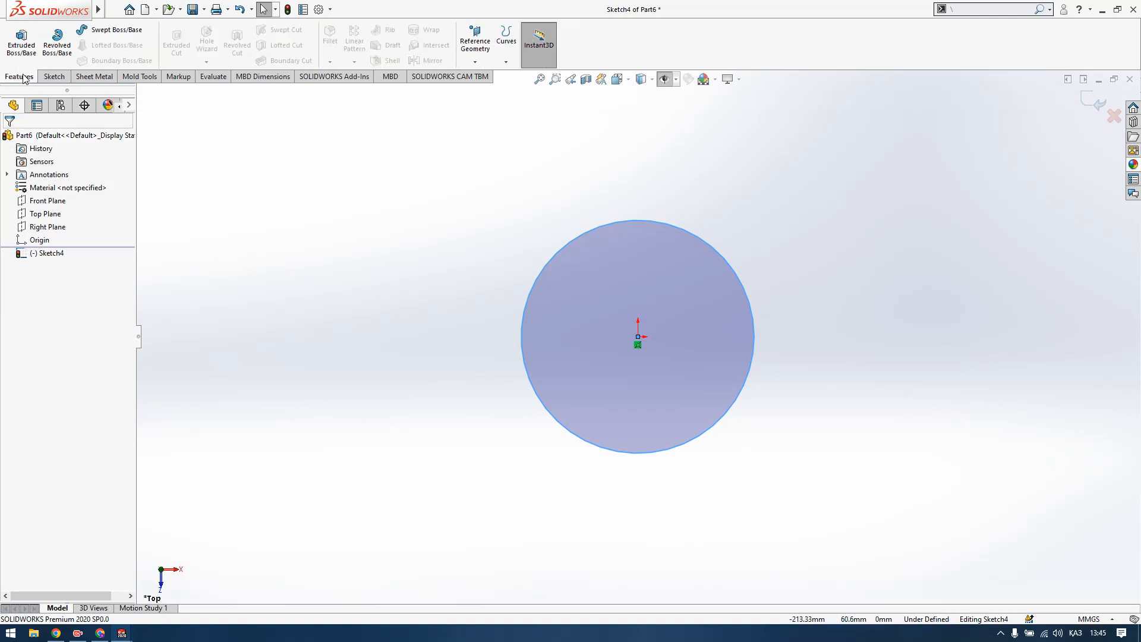
pyautogui.click(21, 42)
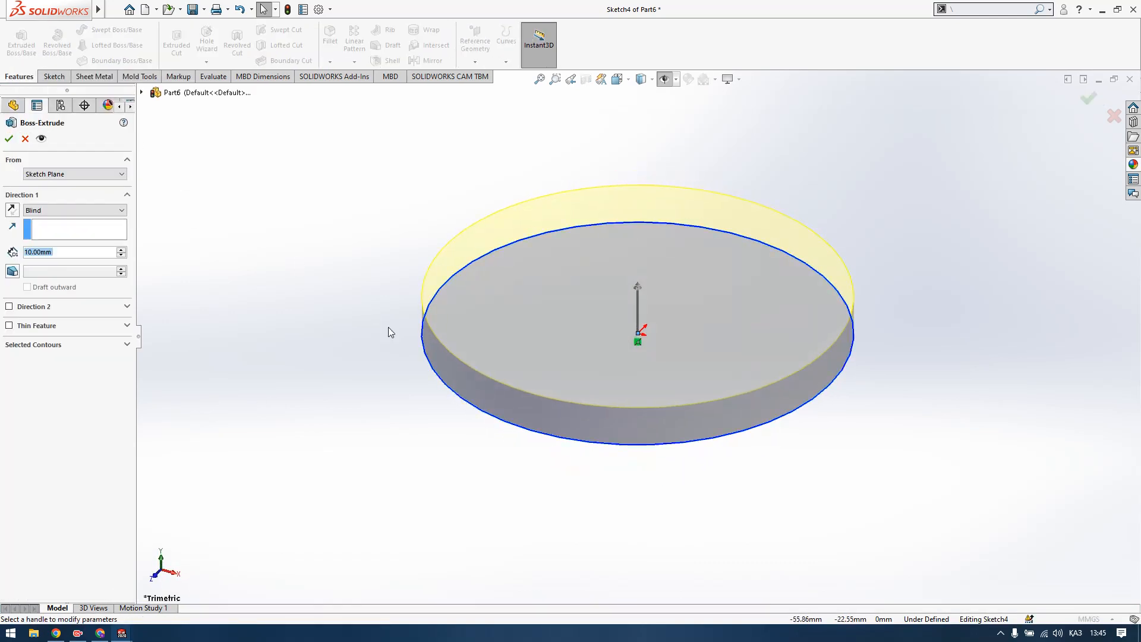
pyautogui.click(9, 138)
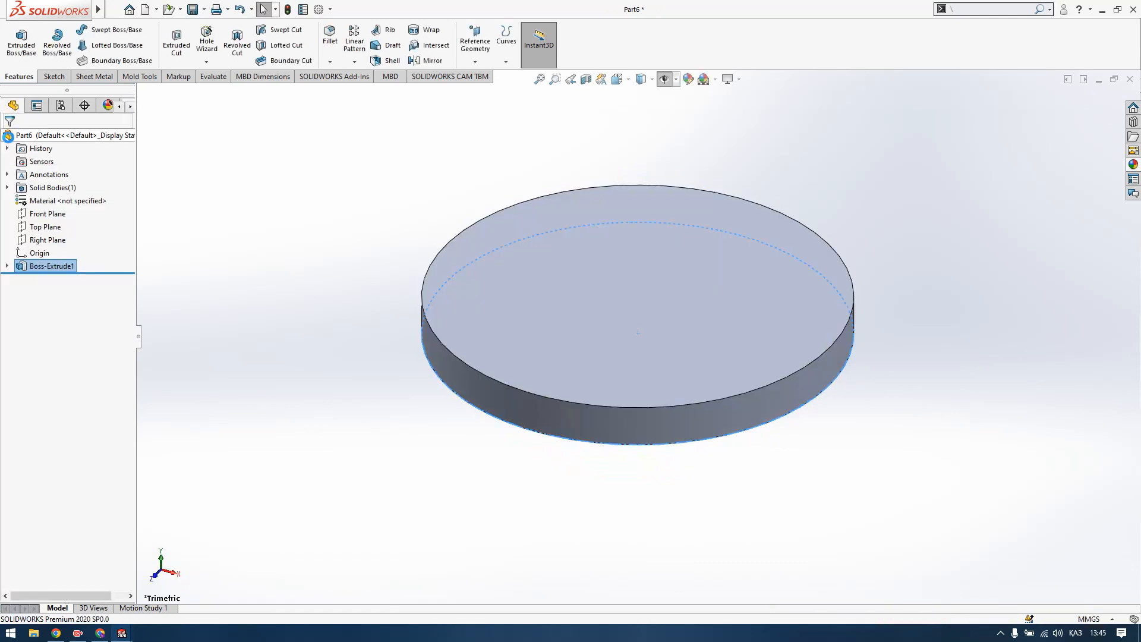
# Examine the smoothness of the disc's round edges from several angles, both close up and from a distance.
pyautogui.scroll(-6, 832, 327)
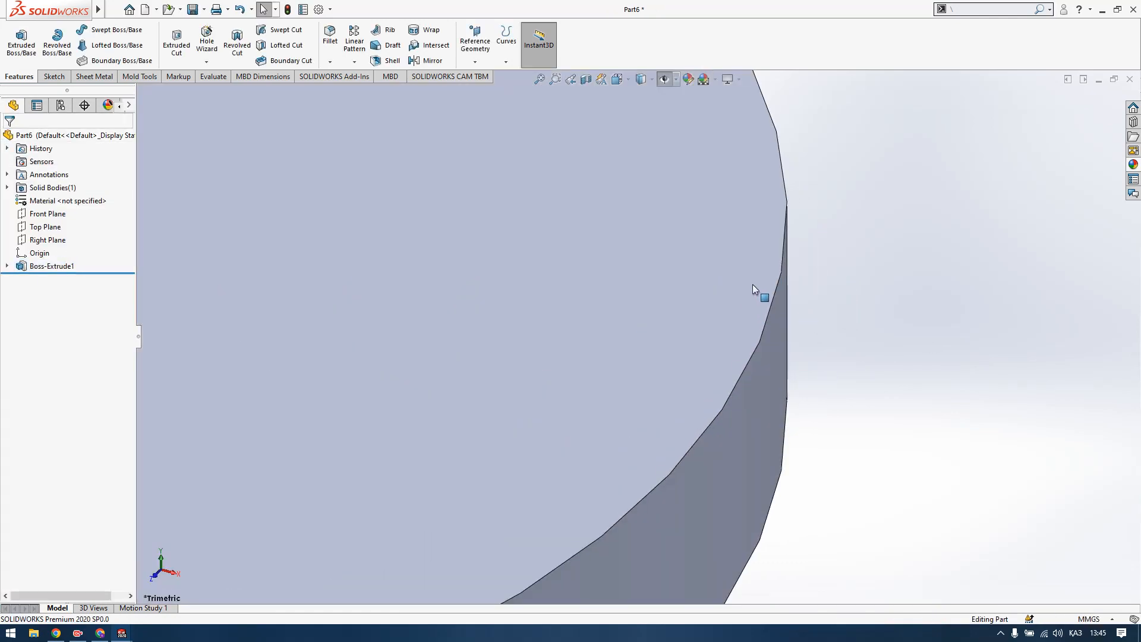
pyautogui.moveTo(794, 318); pyautogui.dragTo(800, 265, button='middle')
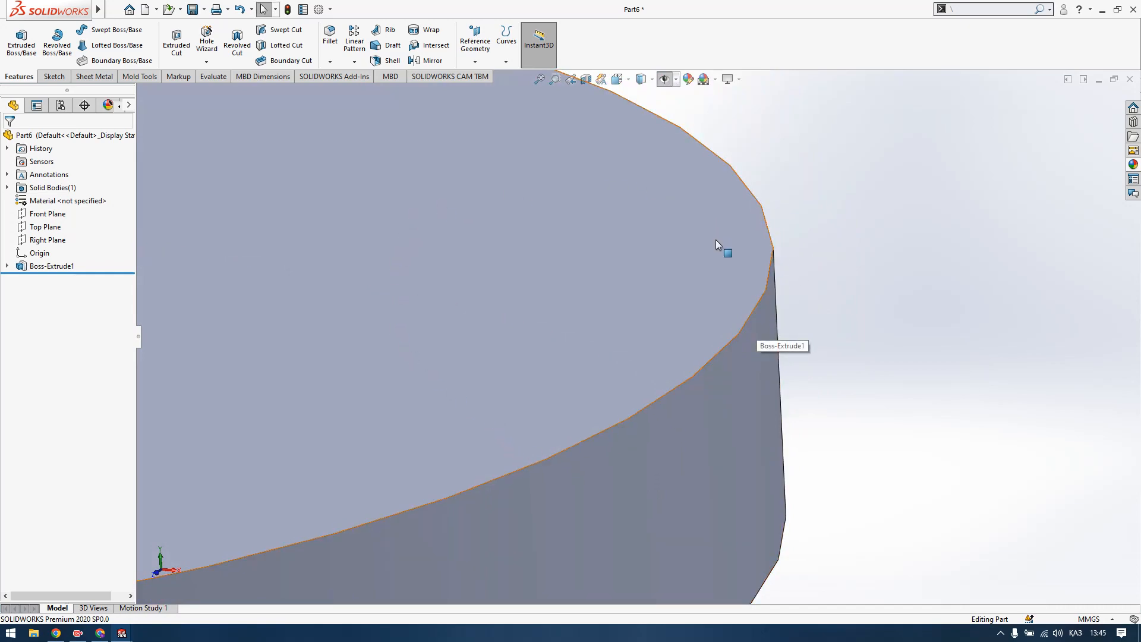
pyautogui.moveTo(716, 385); pyautogui.dragTo(742, 402, button='middle')
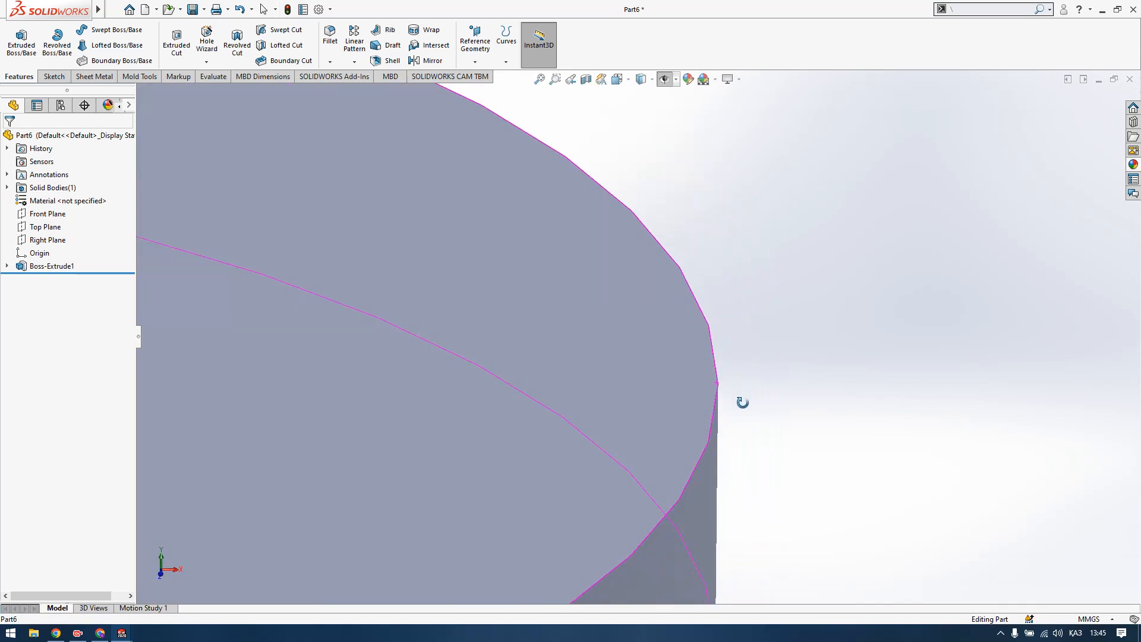
pyautogui.scroll(6, 715, 387)
pyautogui.scroll(-5, 266, 347)
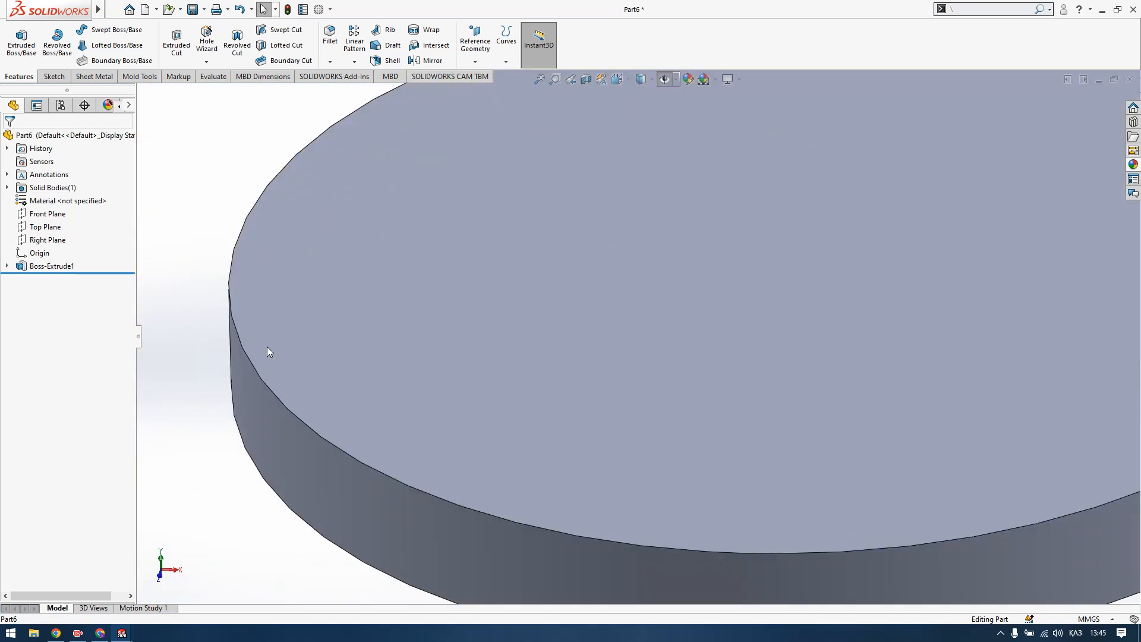
pyautogui.scroll(-4, 266, 347)
pyautogui.scroll(6, 407, 300)
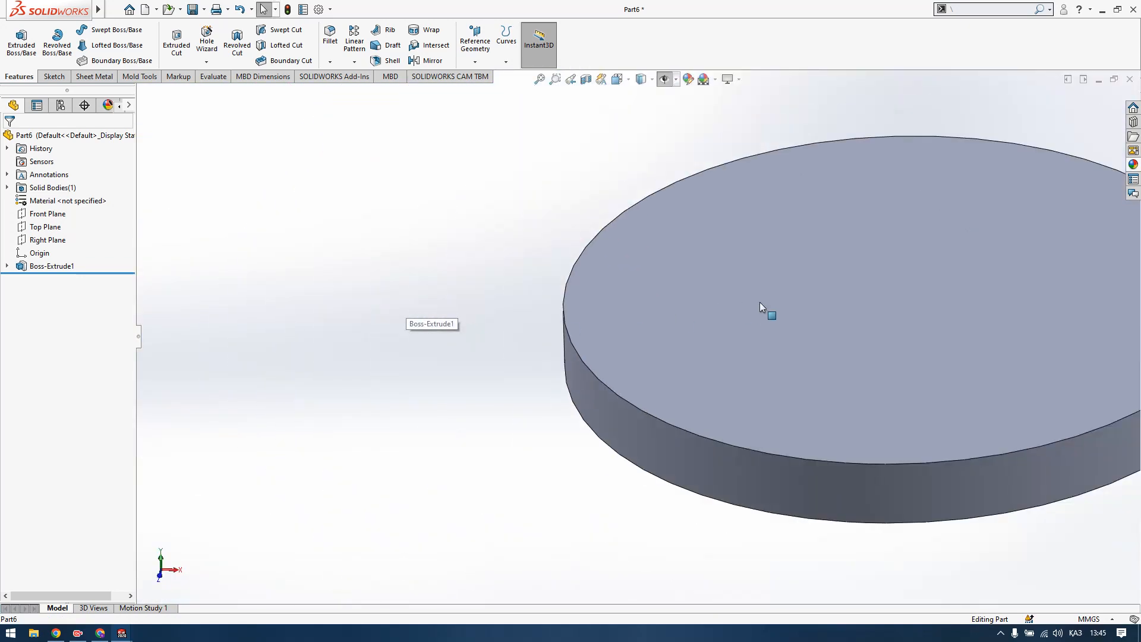
pyautogui.scroll(2, 759, 301)
pyautogui.scroll(-4, 1026, 252)
pyautogui.scroll(3, 601, 369)
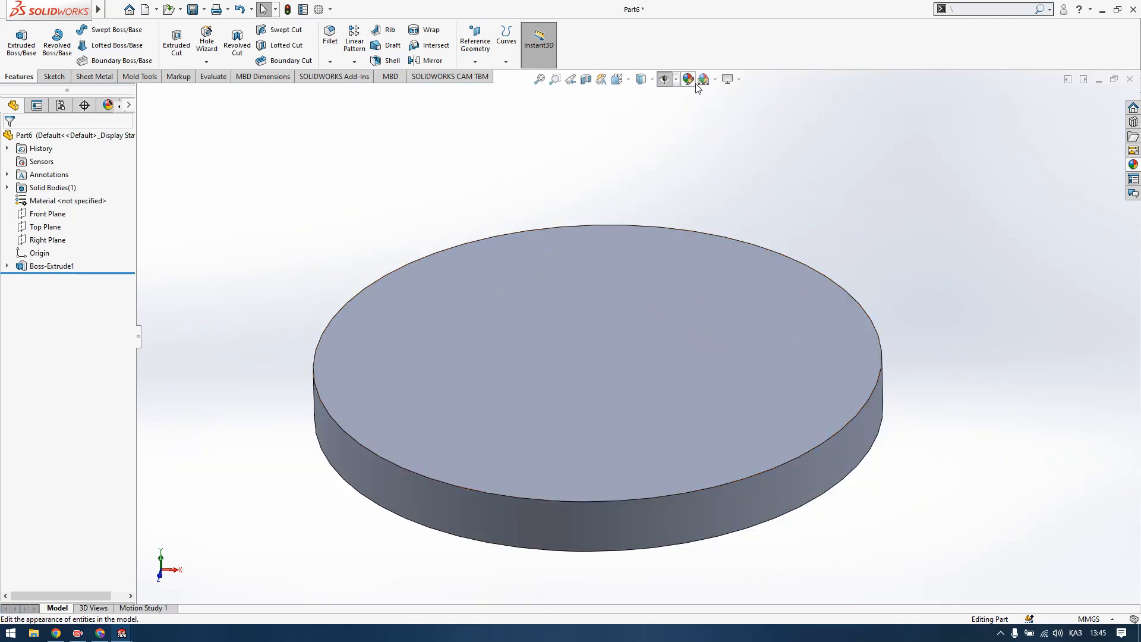
# Apply the Plain White scene to the part.
pyautogui.click(714, 79)
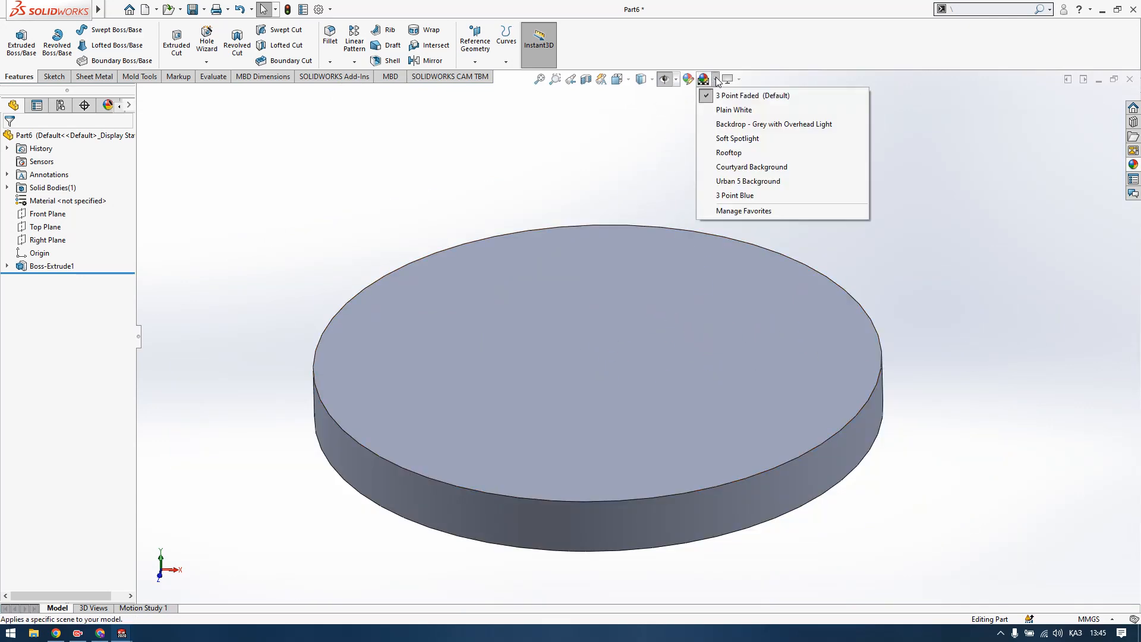
pyautogui.click(721, 112)
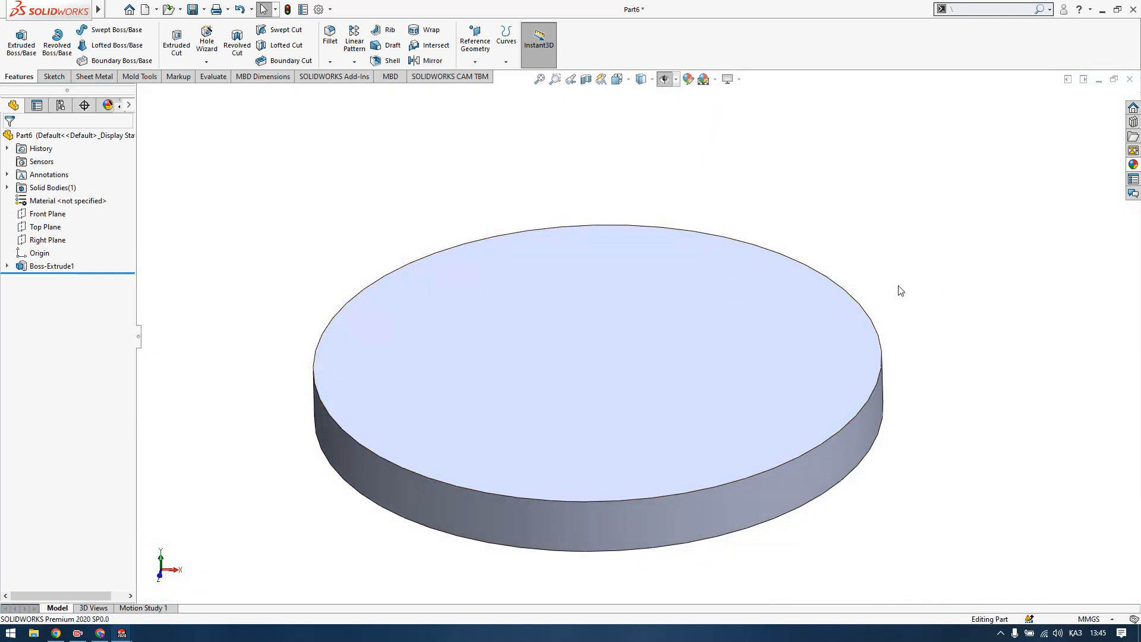
pyautogui.moveTo(704, 209); pyautogui.dragTo(782, 326, button='middle')
pyautogui.scroll(-5, 342, 357)
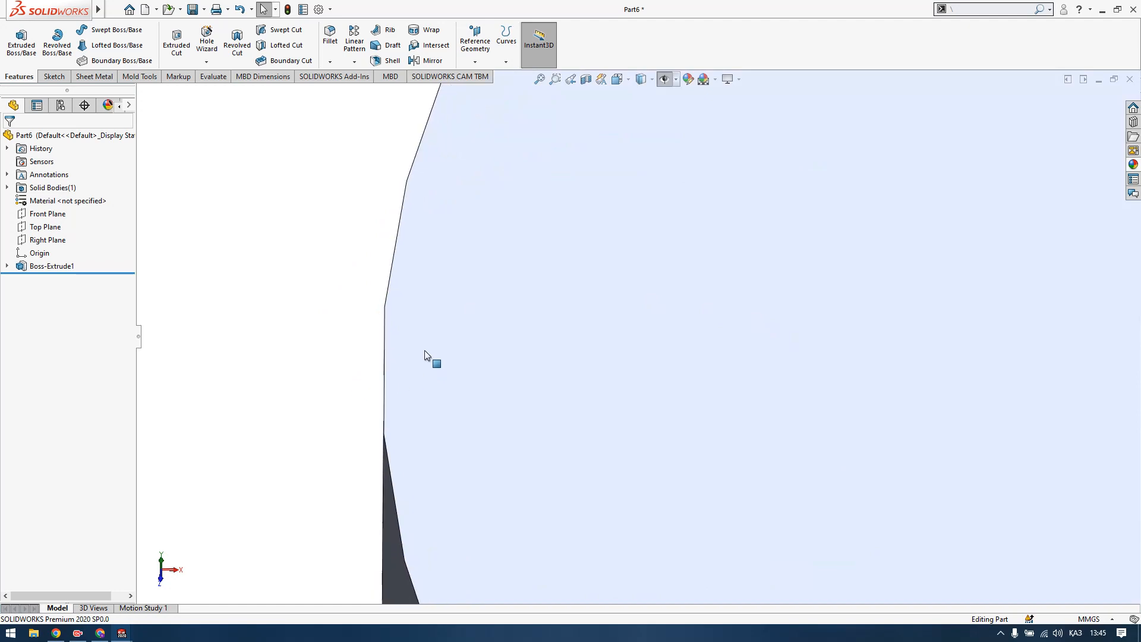
# Open the Image Quality settings in the document properties, with the options dialog moved clear of the model.
pyautogui.click(319, 10)
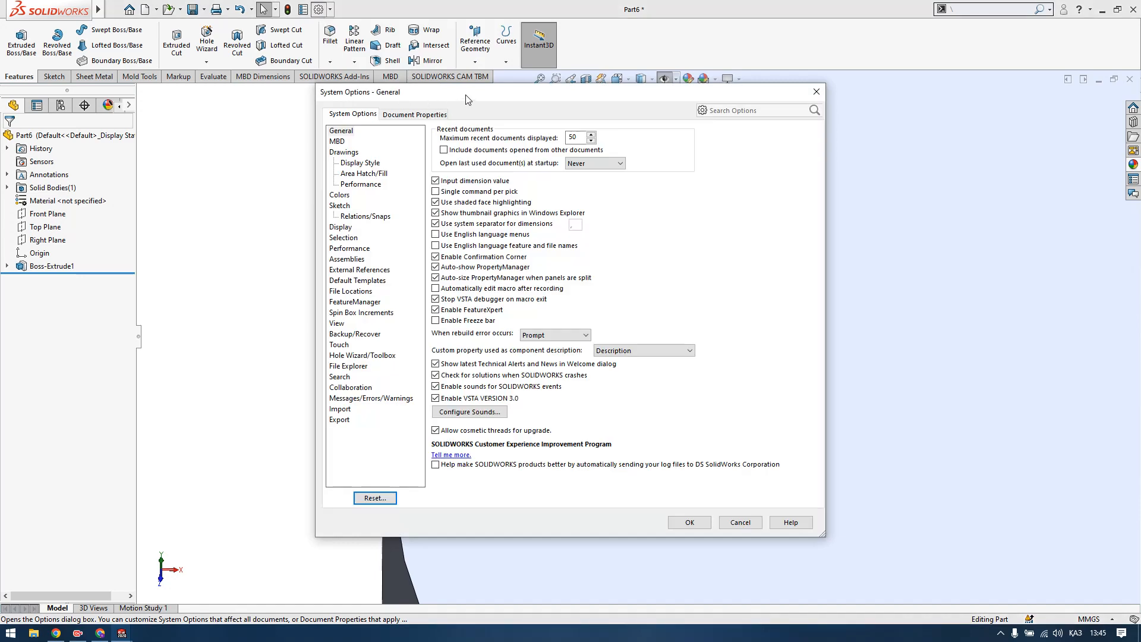
pyautogui.moveTo(466, 100); pyautogui.dragTo(216, 38)
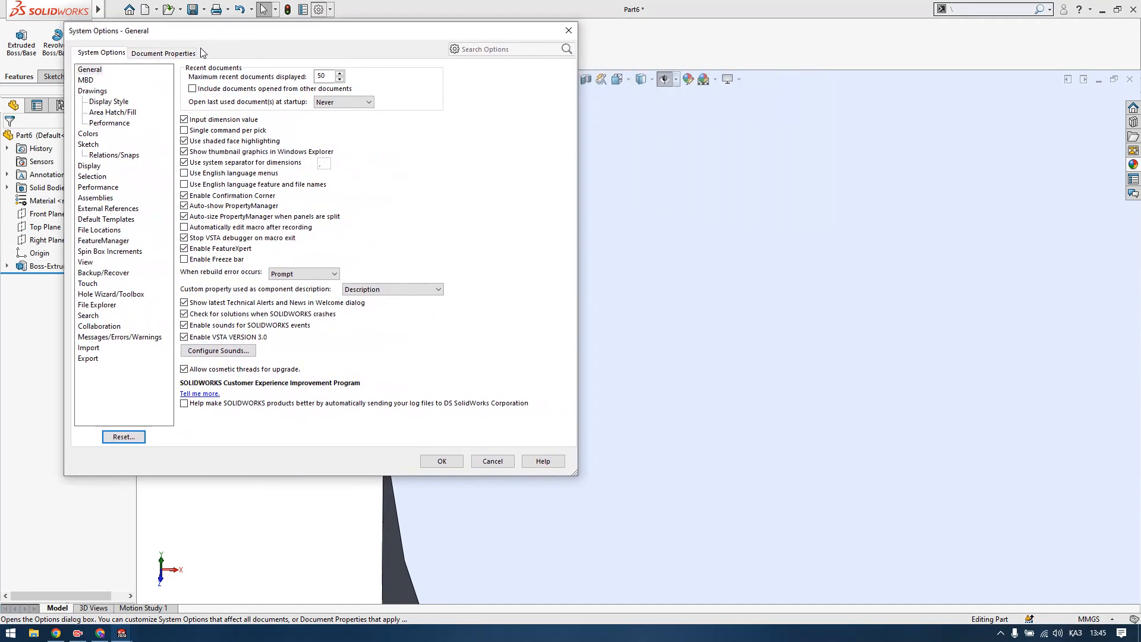
pyautogui.click(172, 55)
pyautogui.click(95, 54)
pyautogui.click(166, 54)
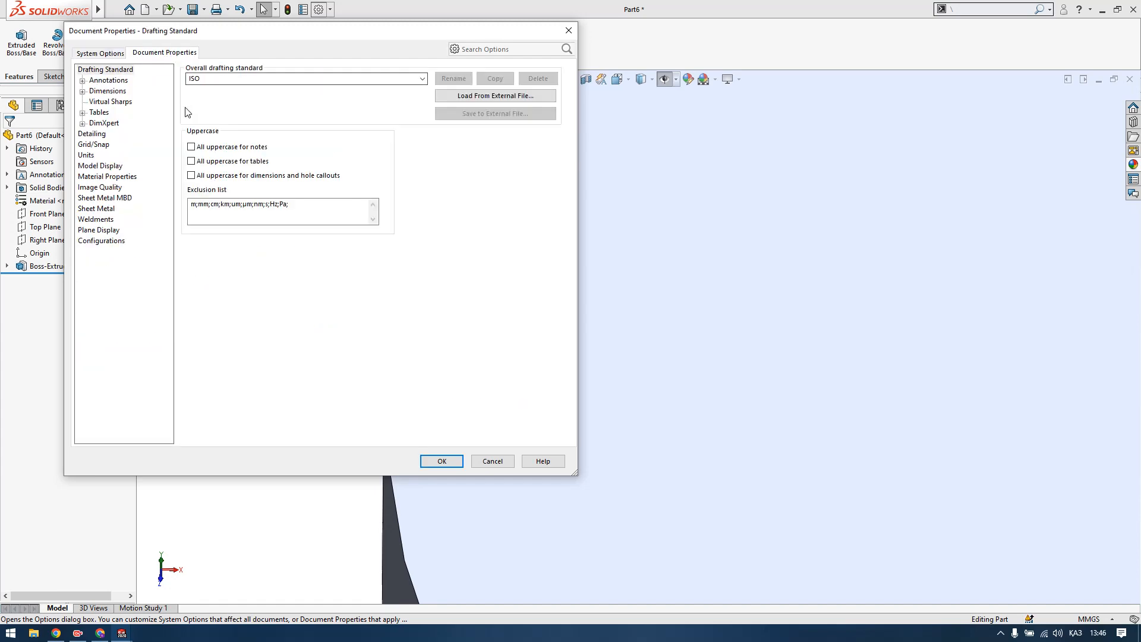
pyautogui.click(107, 188)
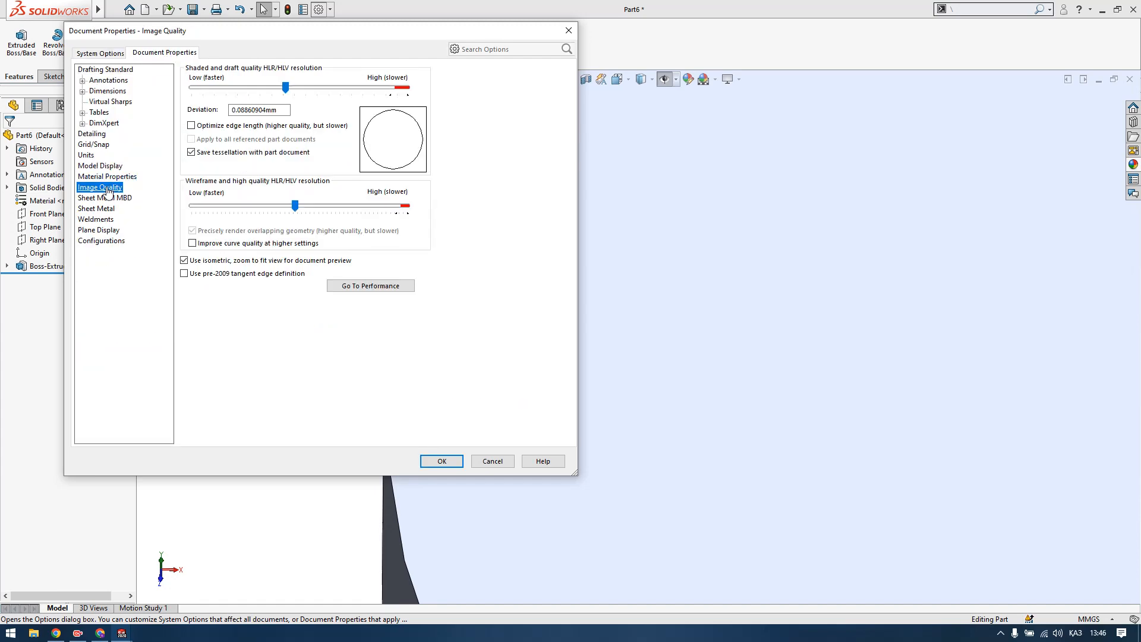
# Raise the shaded and draft quality resolution and the wireframe resolution close to High, and apply the settings.
pyautogui.moveTo(286, 88)
pyautogui.mouseDown()
pyautogui.moveTo(414, 94)
pyautogui.moveTo(240, 96)
pyautogui.moveTo(412, 94)
pyautogui.mouseUp()
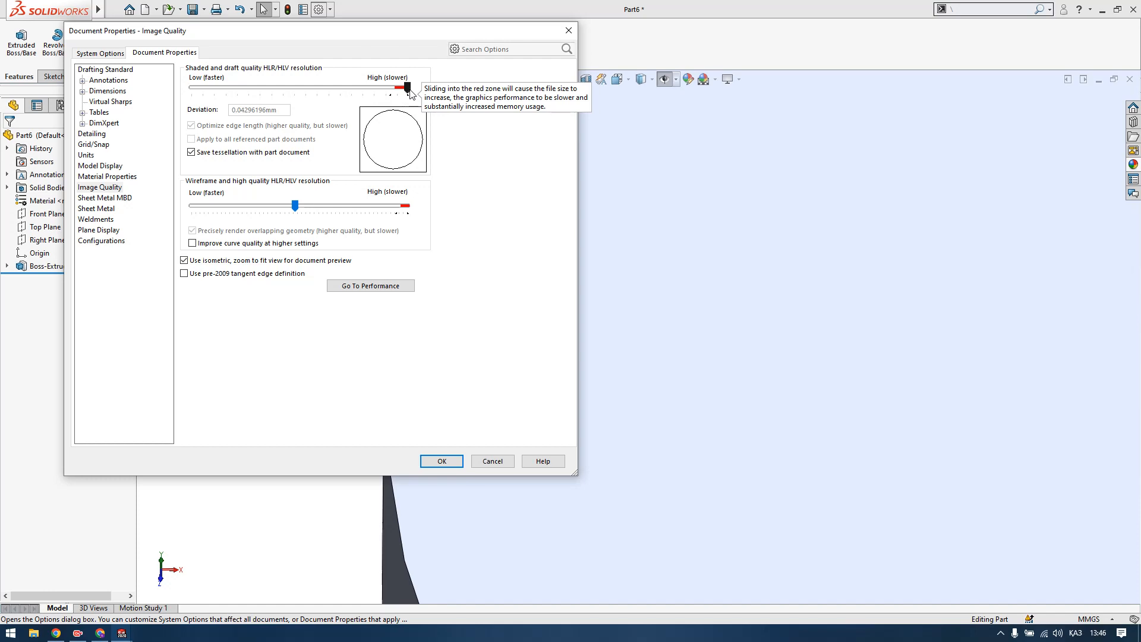
pyautogui.moveTo(295, 206); pyautogui.dragTo(393, 203)
pyautogui.moveTo(410, 90)
pyautogui.mouseDown()
pyautogui.moveTo(391, 92)
pyautogui.moveTo(402, 92)
pyautogui.mouseUp()
pyautogui.click(442, 462)
pyautogui.moveTo(427, 468); pyautogui.dragTo(413, 313, button='middle')
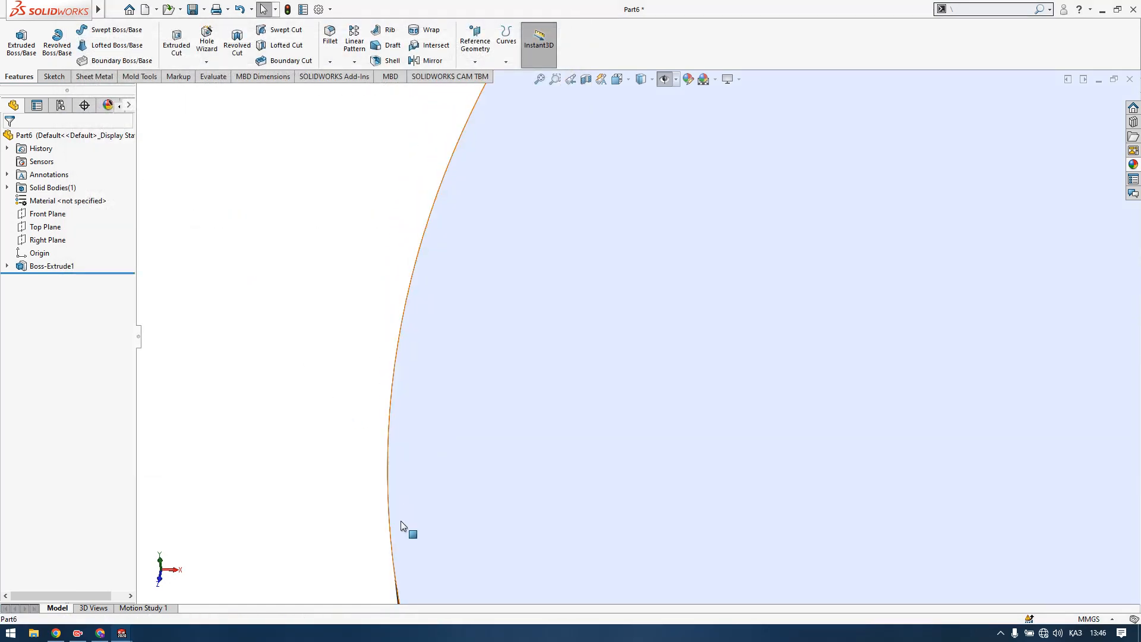
# Lower the shaded and draft quality resolution close to Low in the document's image quality settings, apply it, and inspect the disc's edges.
pyautogui.moveTo(408, 504); pyautogui.dragTo(420, 489, button='middle')
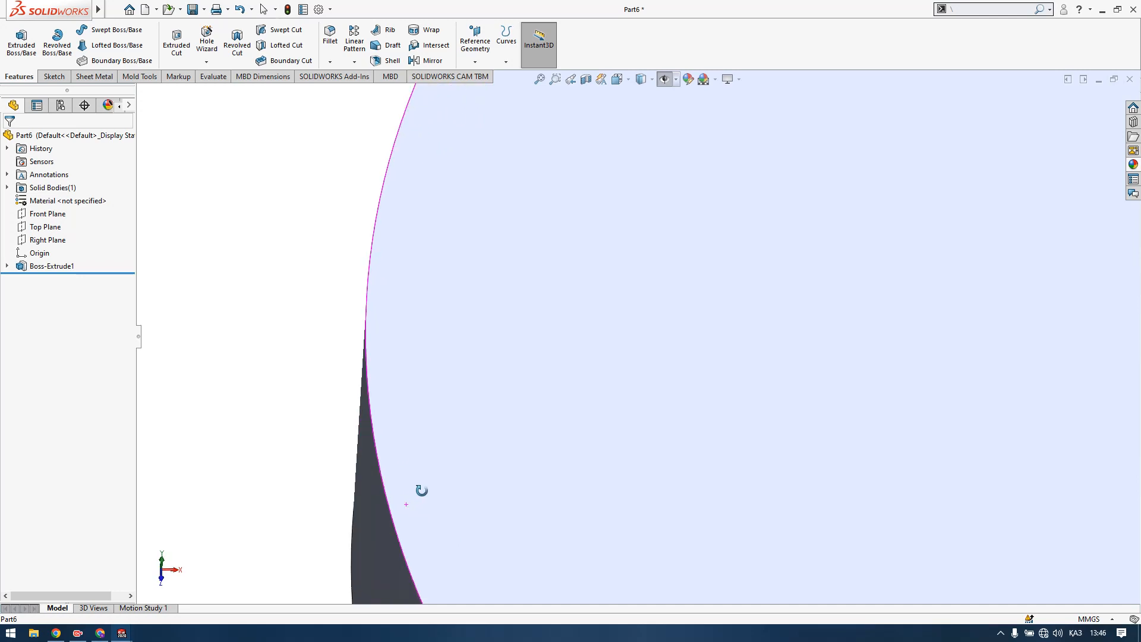
pyautogui.click(323, 9)
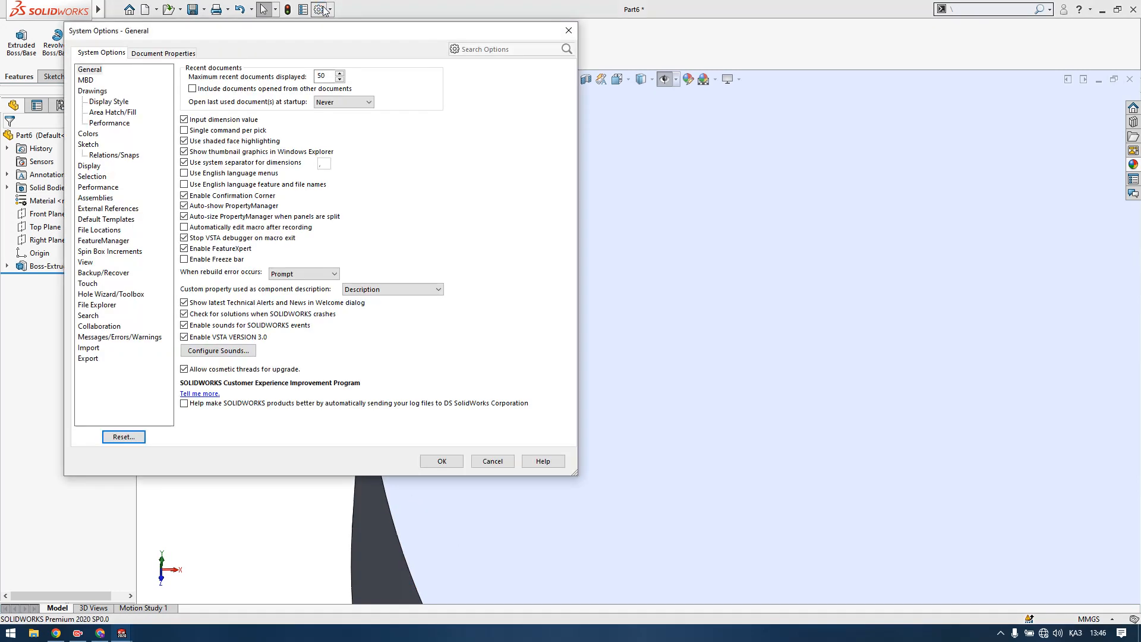
pyautogui.click(168, 55)
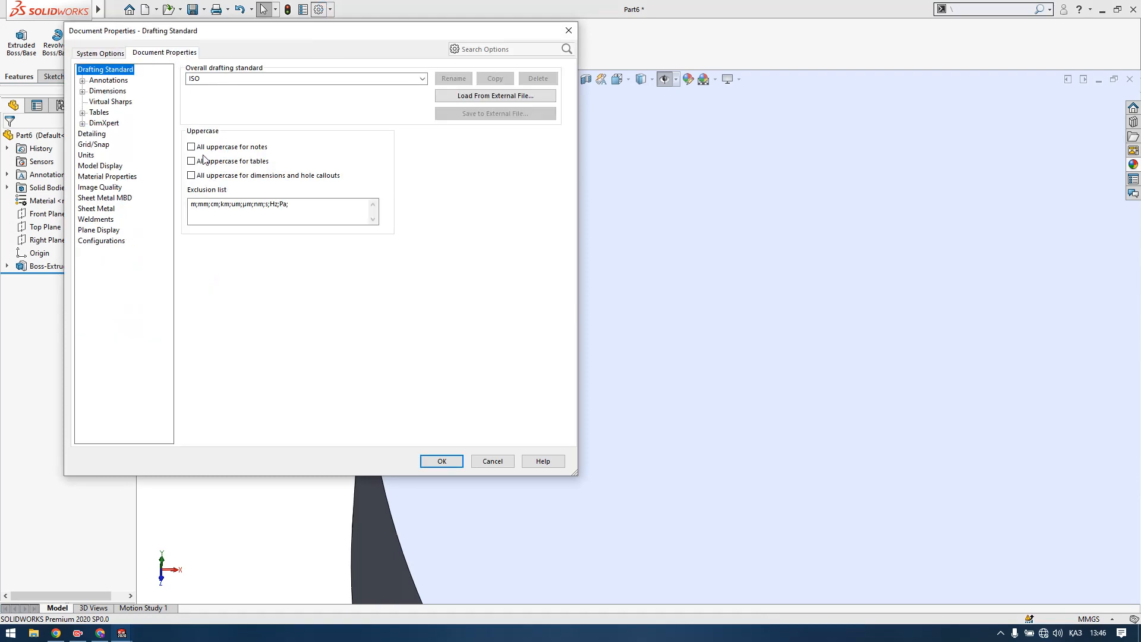
pyautogui.click(109, 193)
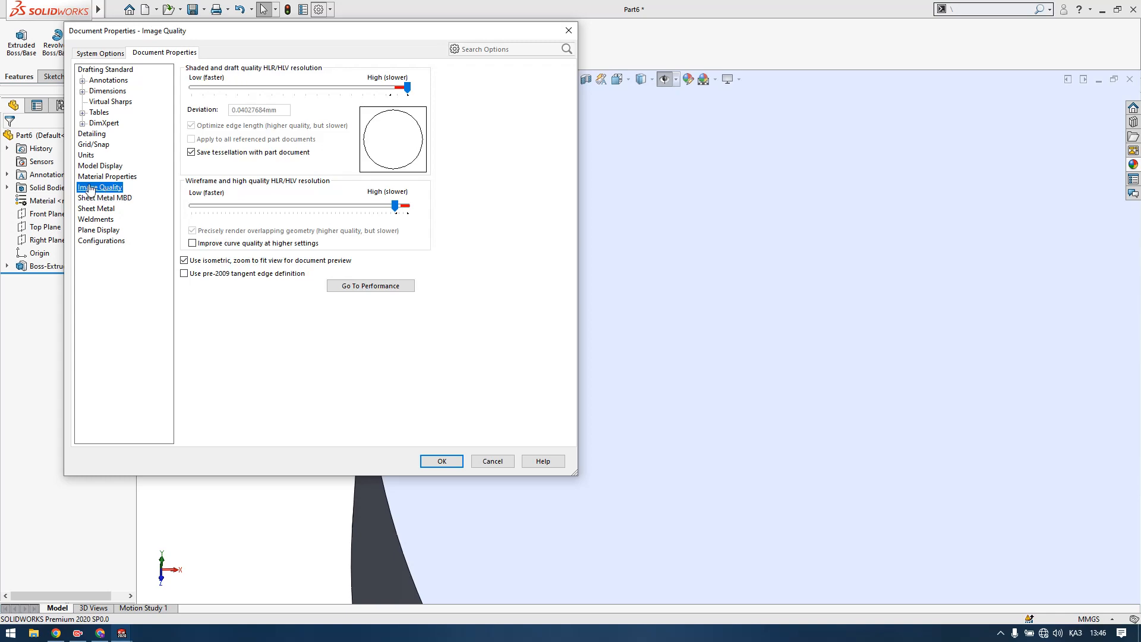
pyautogui.moveTo(409, 88)
pyautogui.mouseDown()
pyautogui.moveTo(197, 97)
pyautogui.moveTo(206, 88)
pyautogui.mouseUp()
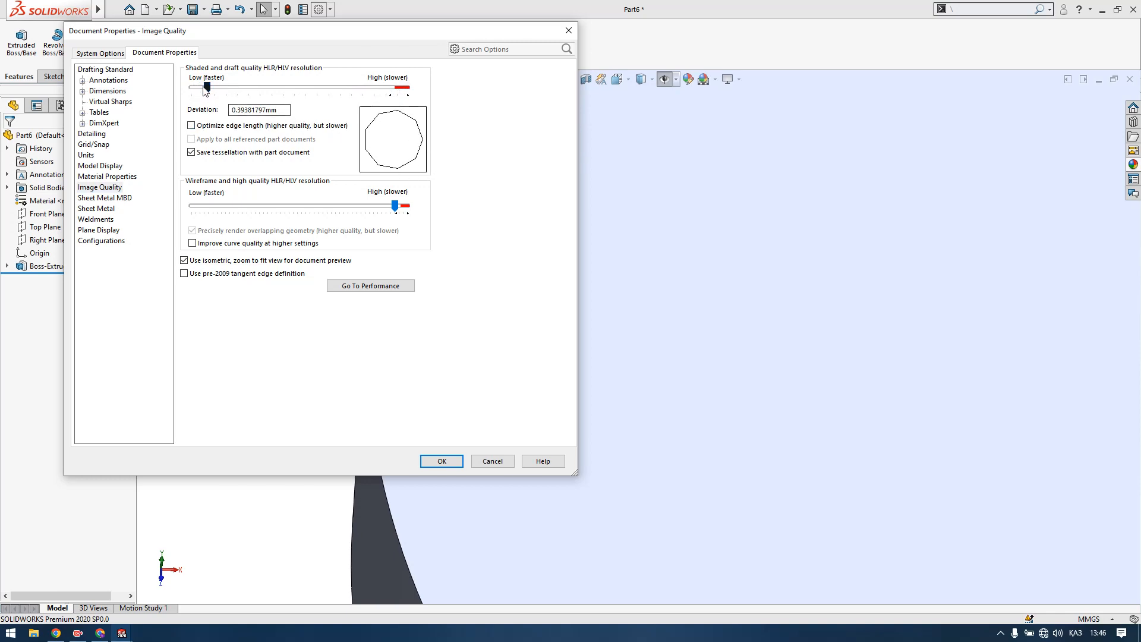
pyautogui.click(449, 461)
pyautogui.scroll(6, 420, 395)
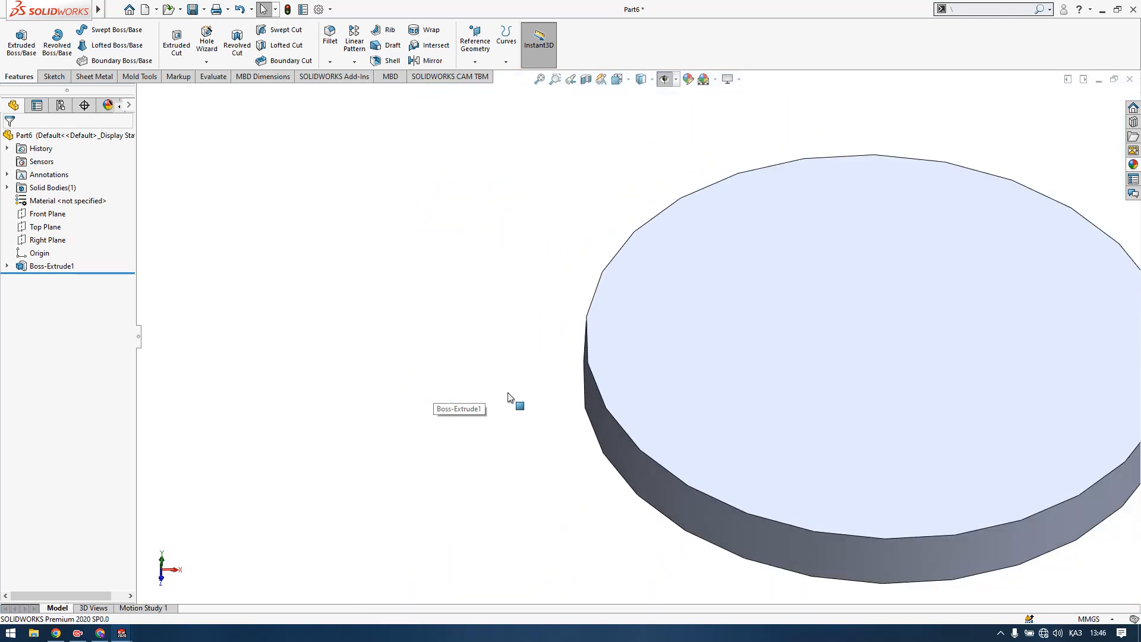
pyautogui.scroll(-4, 872, 382)
pyautogui.moveTo(873, 379); pyautogui.dragTo(849, 416, button='middle')
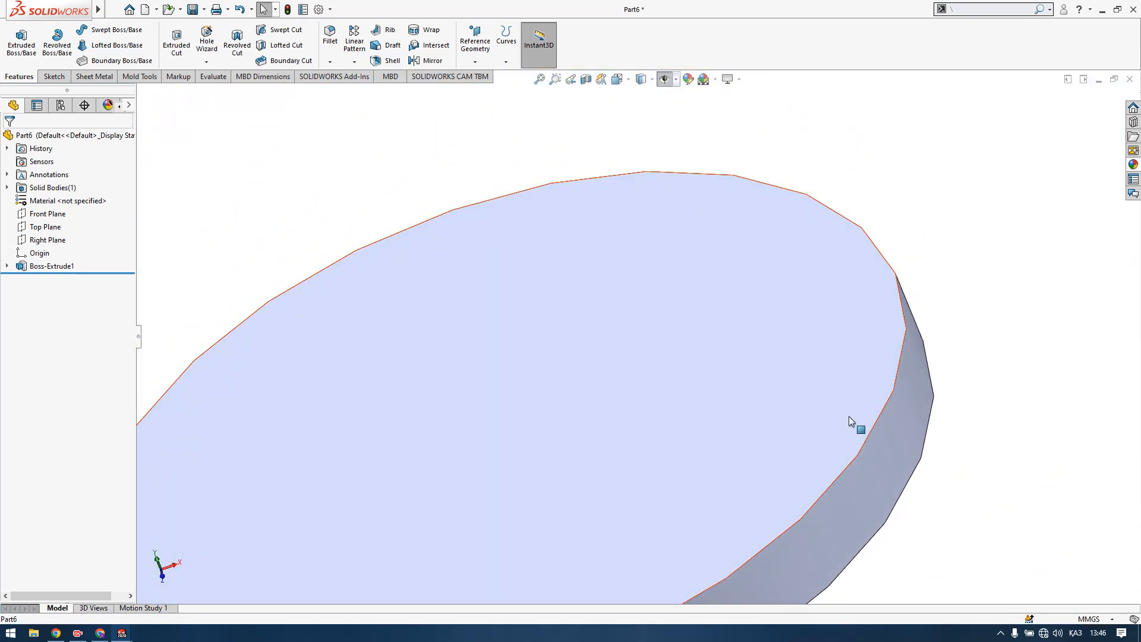
# Raise the shaded and draft quality and wireframe resolutions to High in the image quality settings, apply them, and inspect the disc.
pyautogui.click(319, 10)
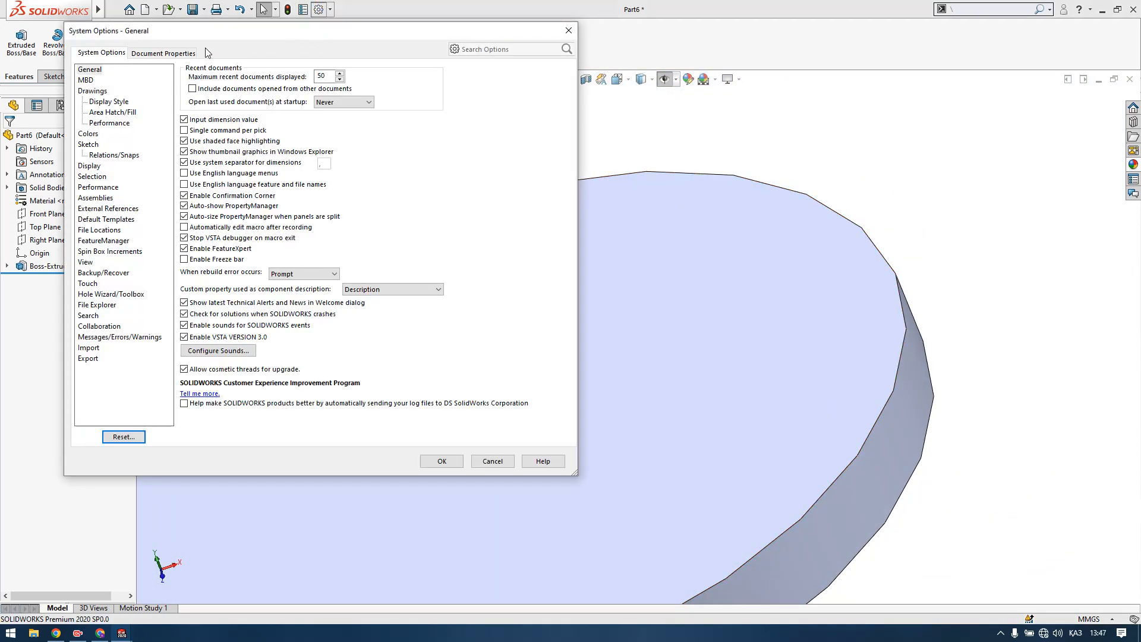
pyautogui.click(172, 53)
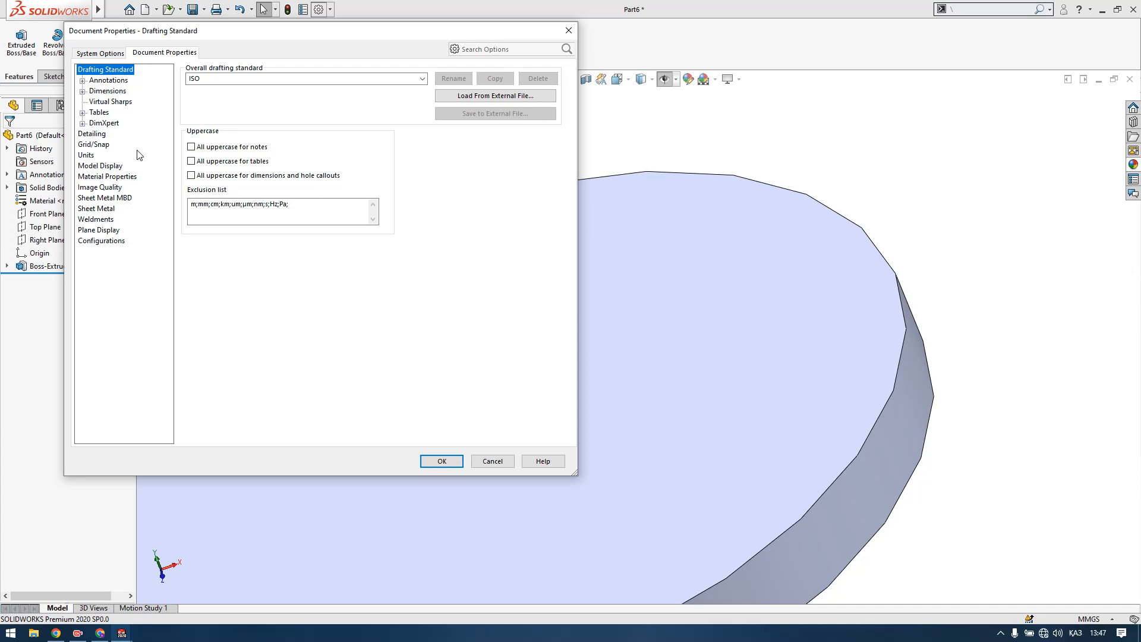
pyautogui.click(115, 188)
pyautogui.moveTo(208, 90); pyautogui.dragTo(411, 96)
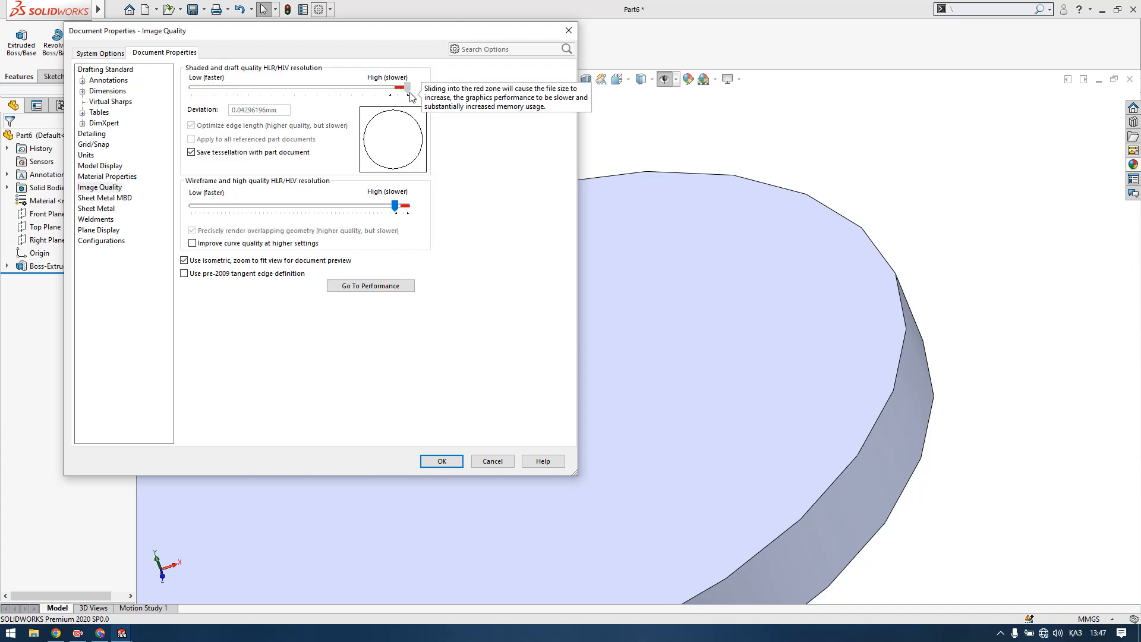
pyautogui.moveTo(397, 210); pyautogui.dragTo(424, 236)
pyautogui.click(438, 461)
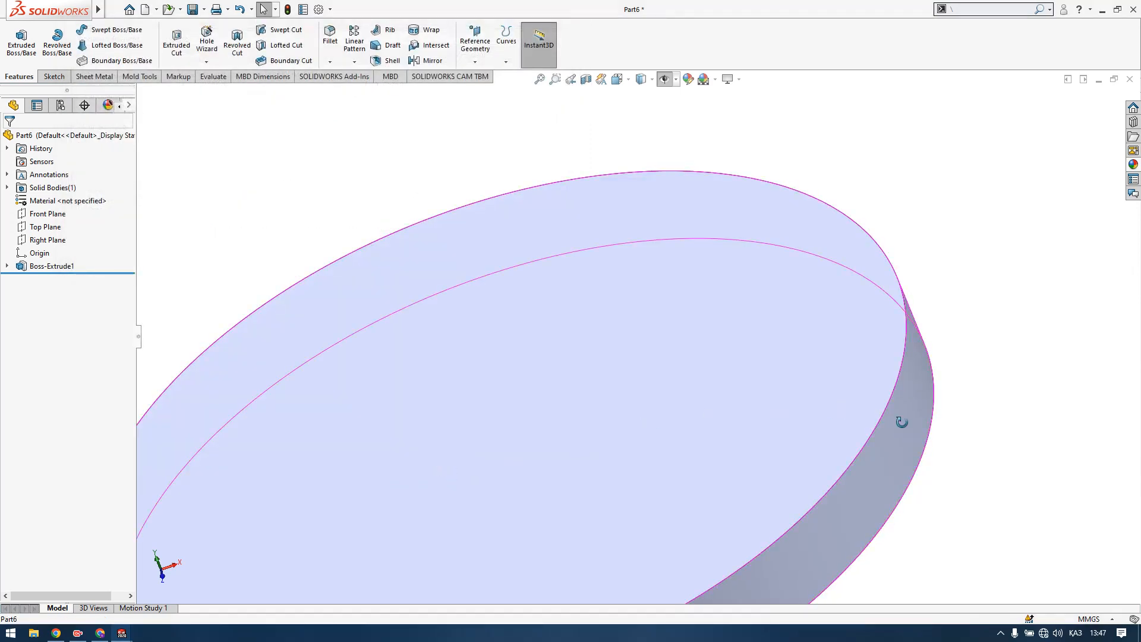
pyautogui.moveTo(902, 422); pyautogui.dragTo(910, 438, button='middle')
pyautogui.scroll(4, 891, 387)
pyautogui.scroll(-2, 780, 418)
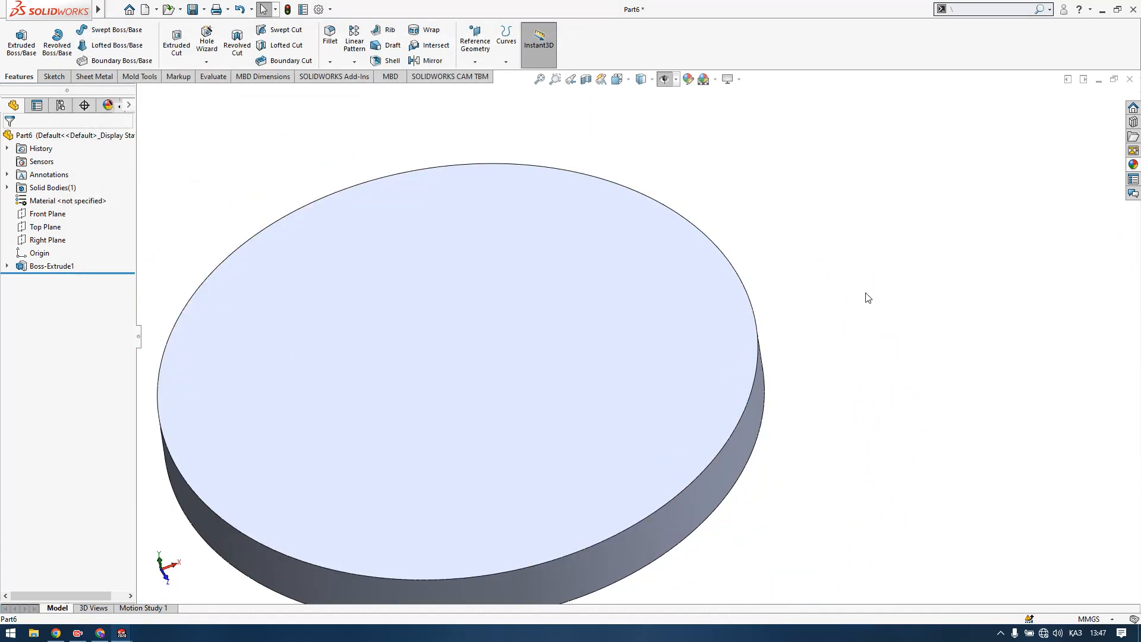
# Look through SOLIDWORKS Resources and the Design Library, including the assemblies and forming tools folders and the metric features.
pyautogui.click(1134, 107)
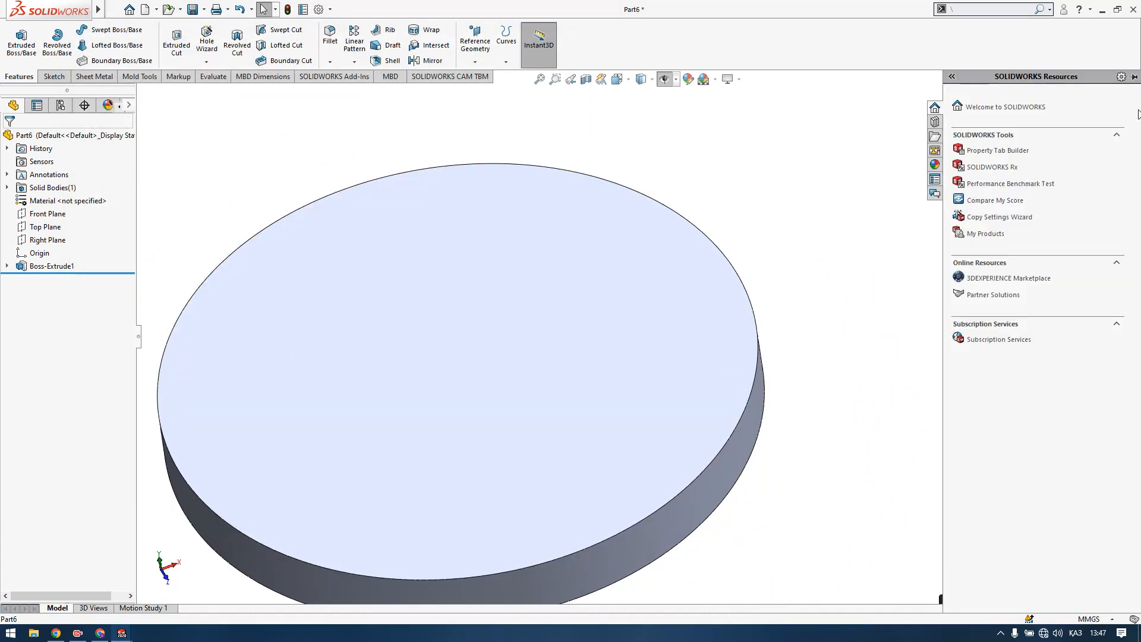
pyautogui.click(888, 230)
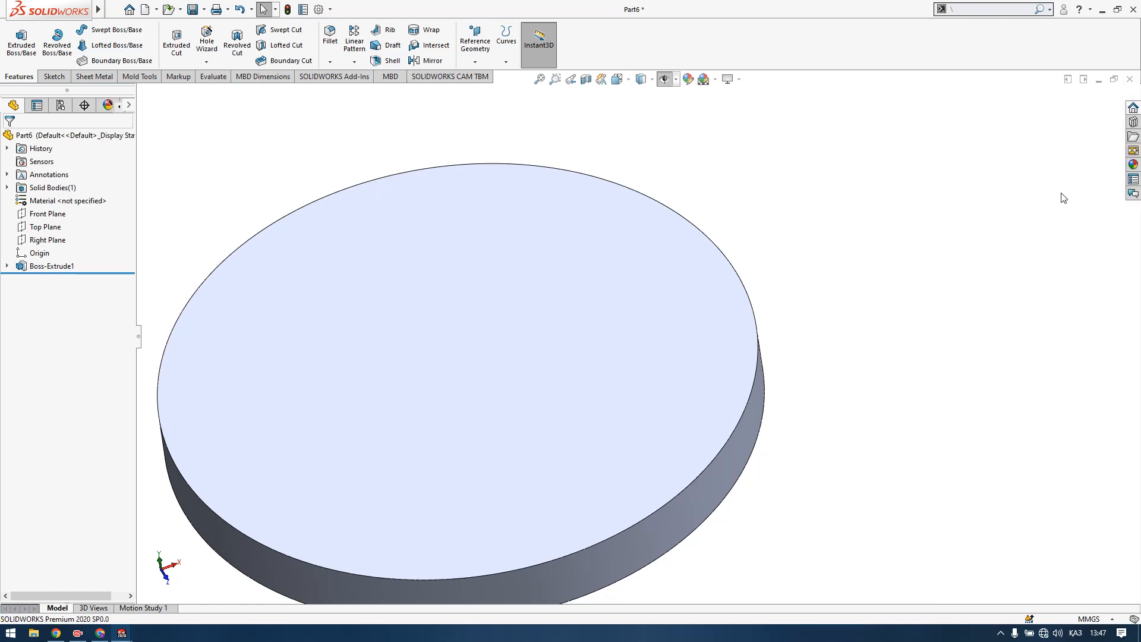
pyautogui.click(1133, 121)
pyautogui.click(976, 116)
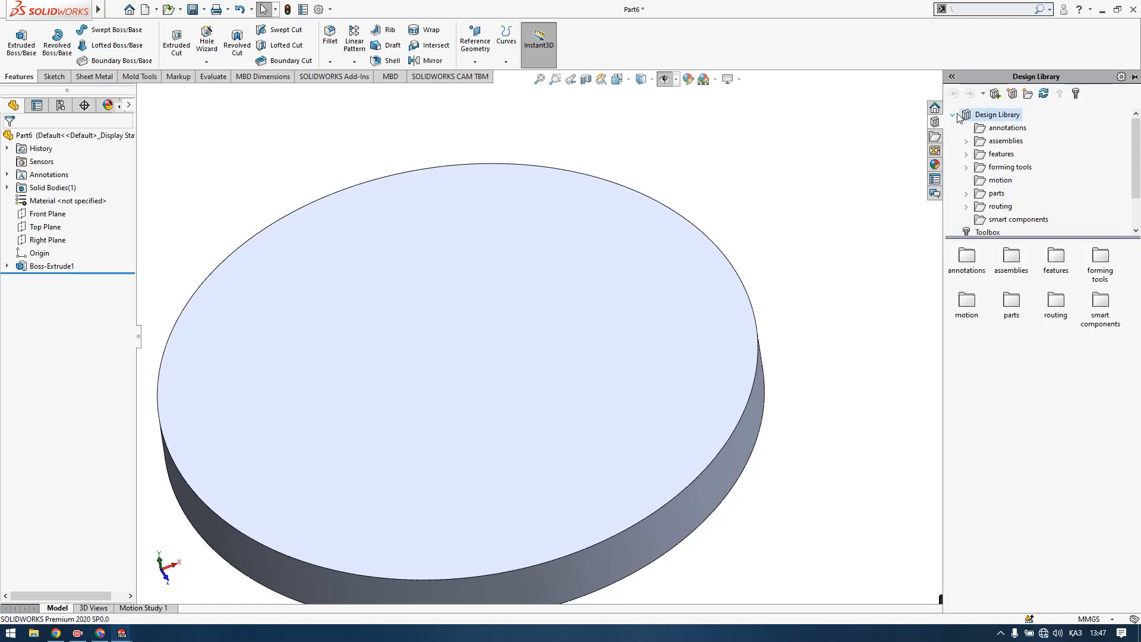
pyautogui.click(1005, 141)
pyautogui.click(1004, 167)
pyautogui.click(966, 154)
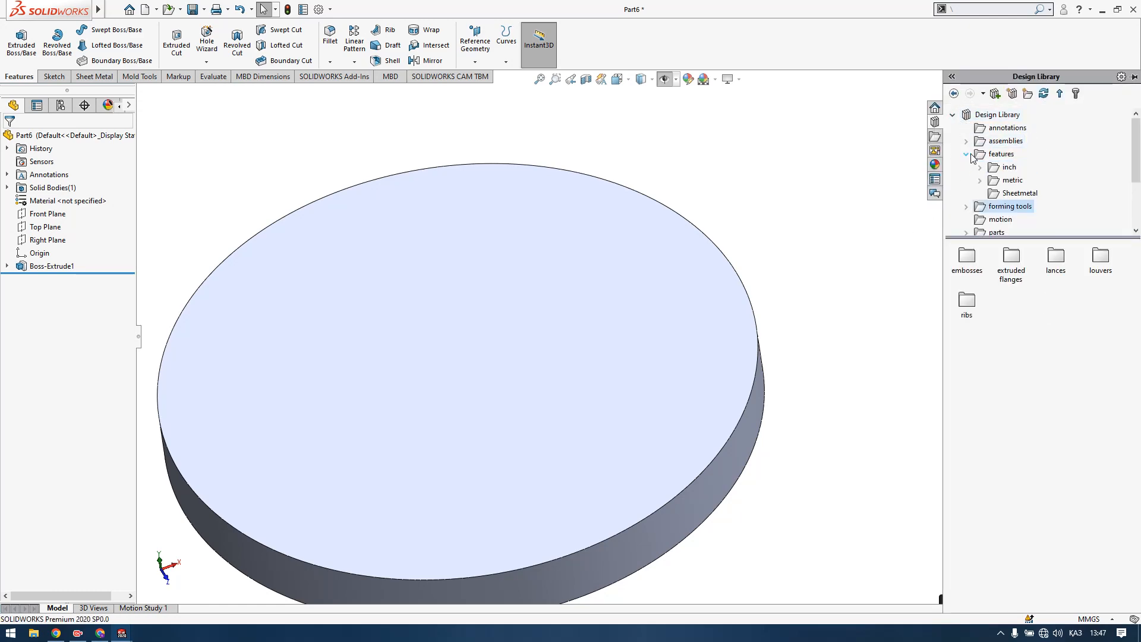
pyautogui.click(1007, 180)
pyautogui.click(980, 180)
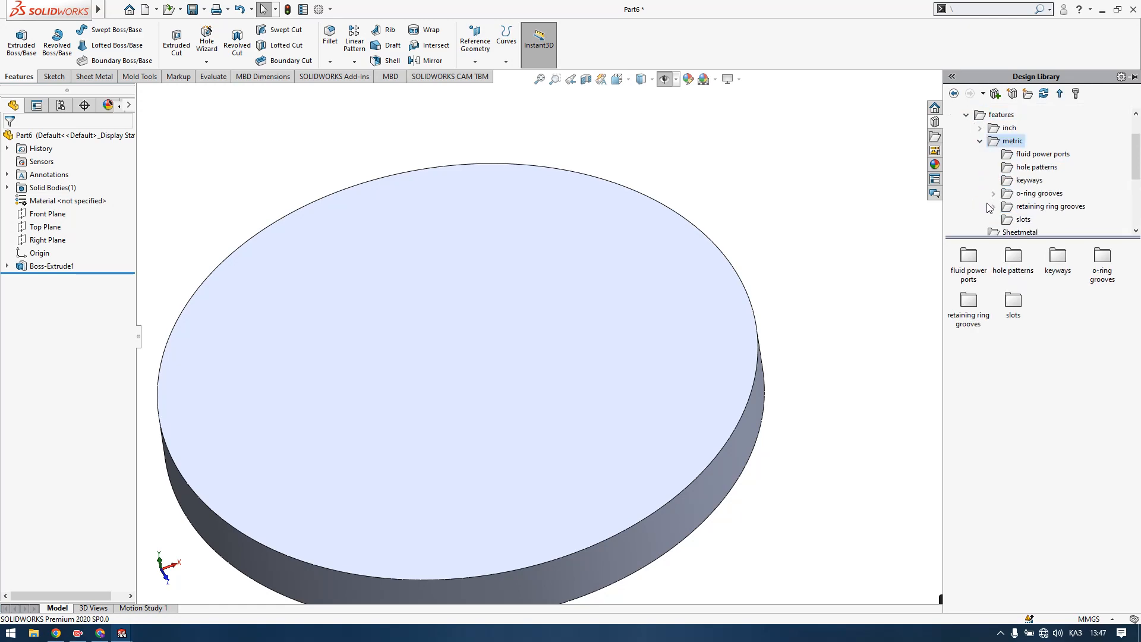
pyautogui.click(906, 221)
# Try to apply the polished steel appearance from the Metal appearances to the disc.
pyautogui.click(1134, 165)
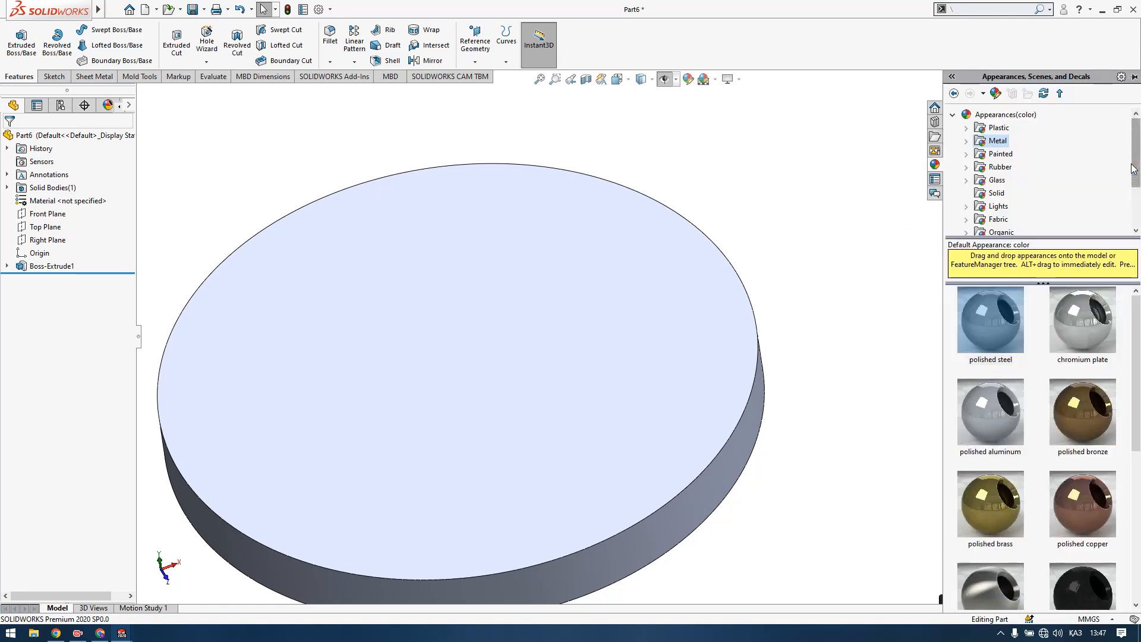
pyautogui.moveTo(997, 329); pyautogui.dragTo(631, 343)
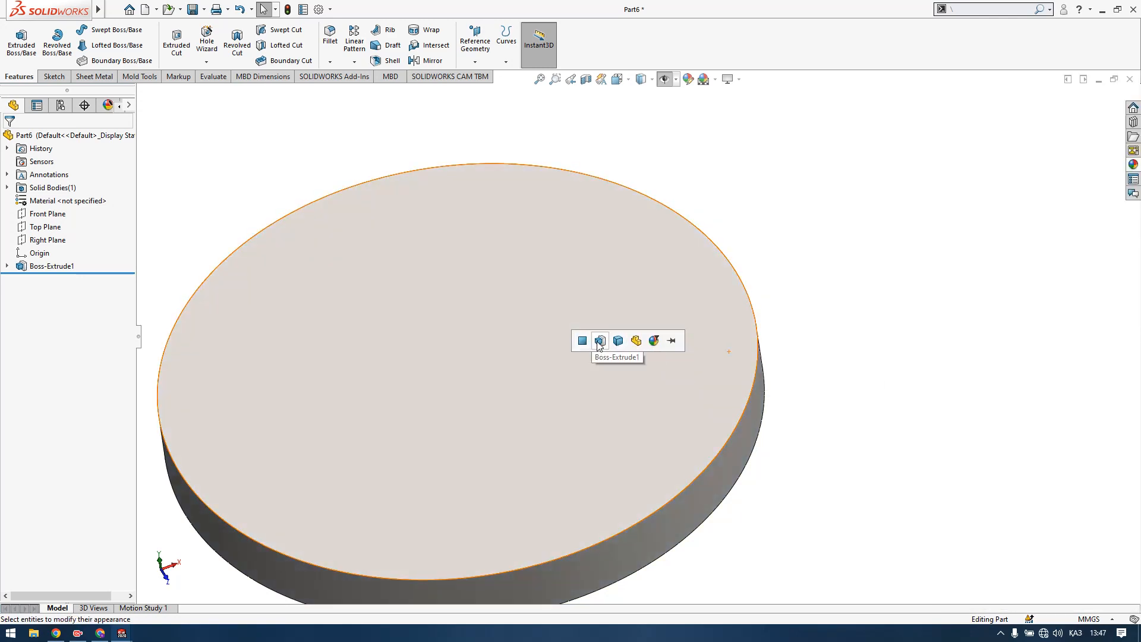
pyautogui.click(609, 345)
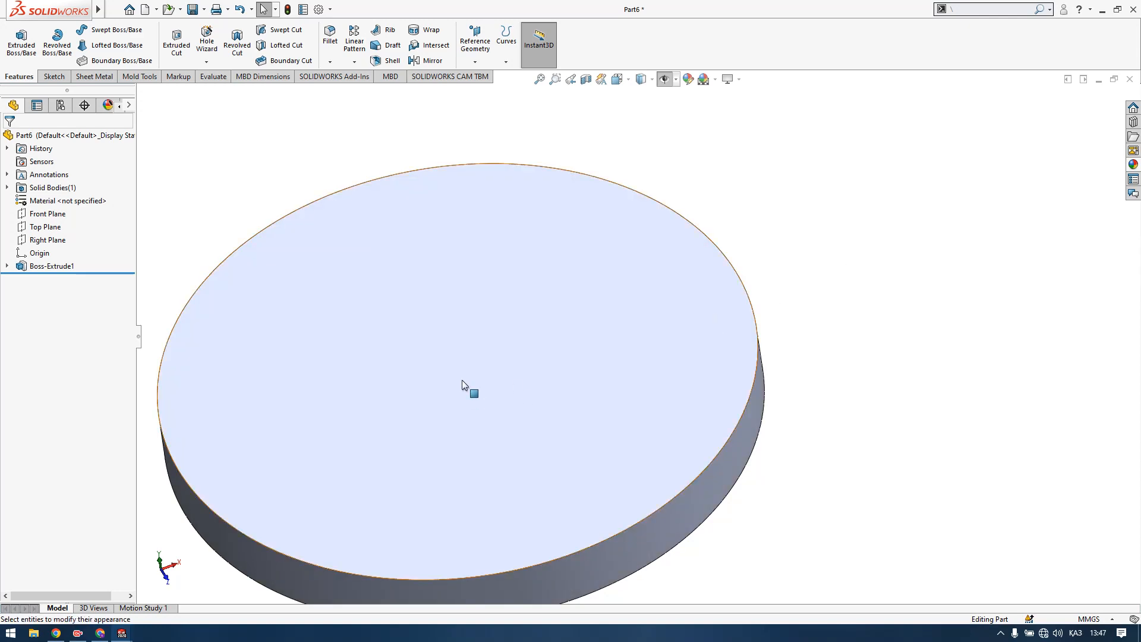
pyautogui.scroll(3, 639, 357)
pyautogui.moveTo(793, 368); pyautogui.dragTo(768, 394, button='middle')
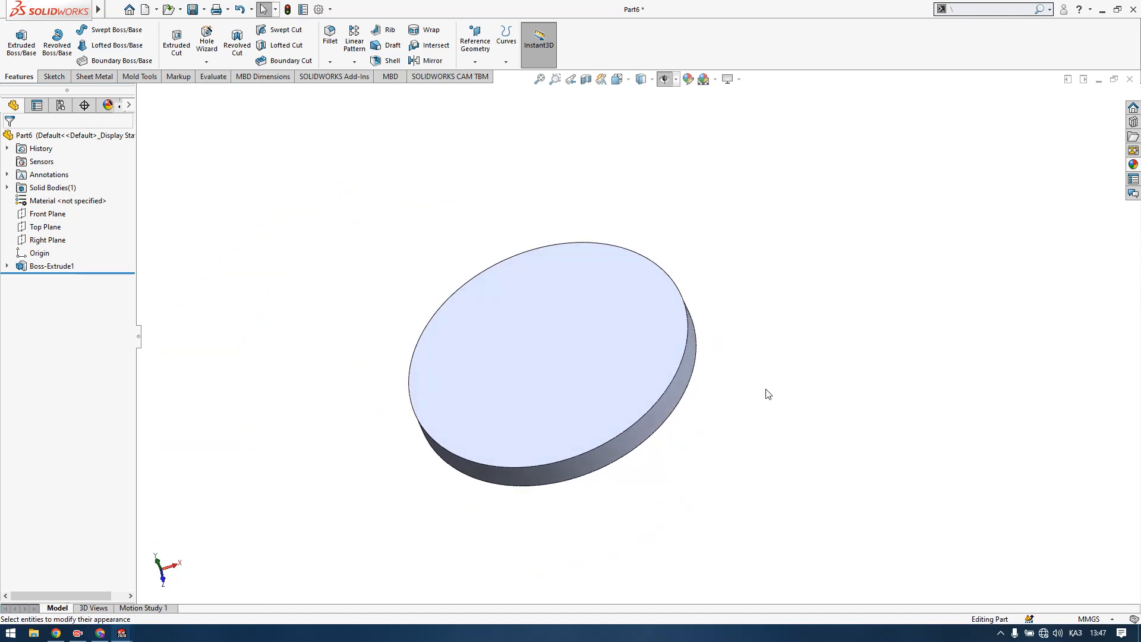